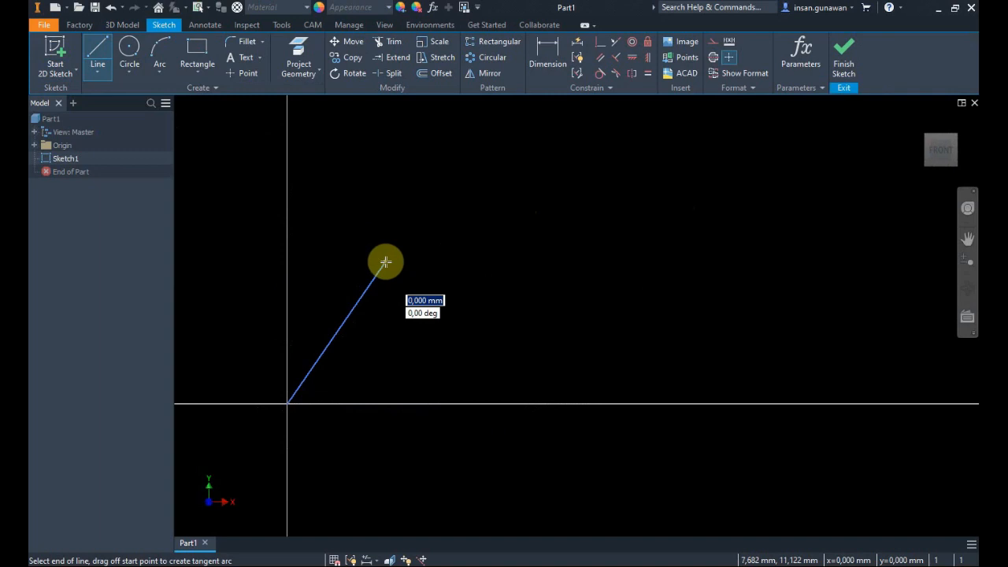
# Draw a tangent arc from the sloped line's upper end, curving over and down away from the origin
pyautogui.moveTo(390, 260); pyautogui.dragTo(441, 227)
pyautogui.moveTo(402, 257)
pyautogui.mouseDown()
pyautogui.moveTo(461, 247)
pyautogui.moveTo(393, 257)
pyautogui.mouseUp()
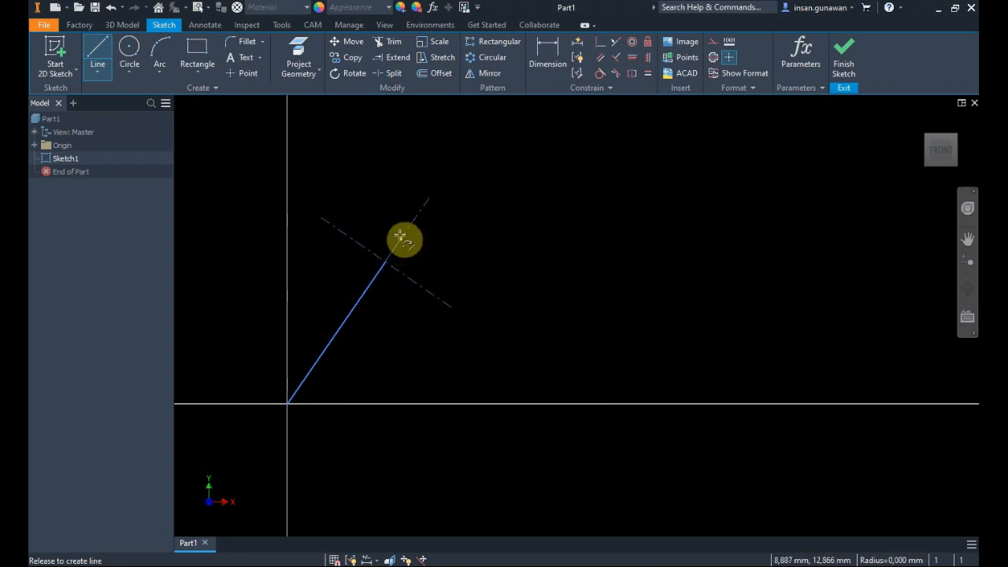
pyautogui.moveTo(402, 207); pyautogui.dragTo(503, 241)
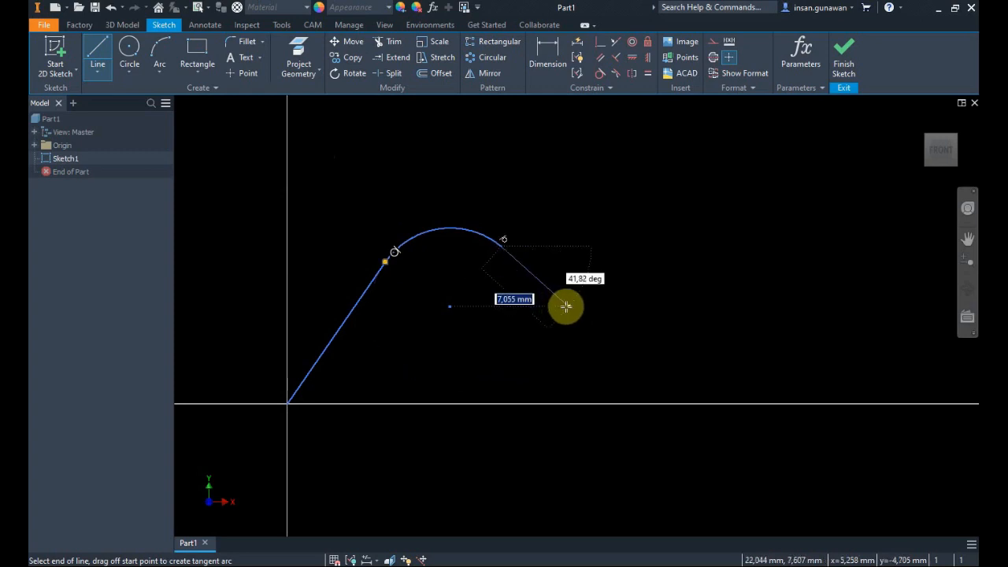
# Continue the profile with a downward line about 7 mm long, a horizontal line and an S-curve of two tangent arcs
pyautogui.click(567, 307)
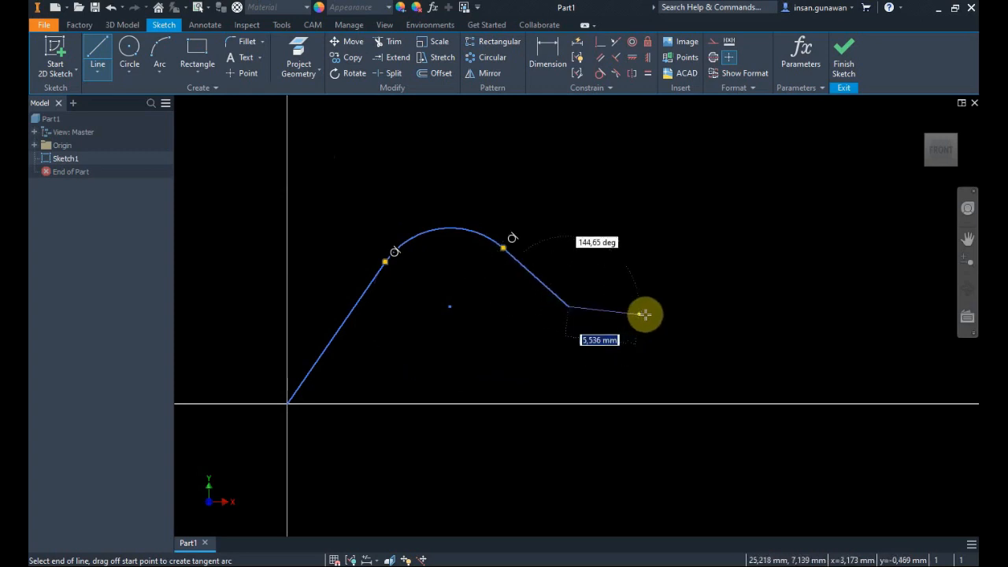
pyautogui.click(676, 309)
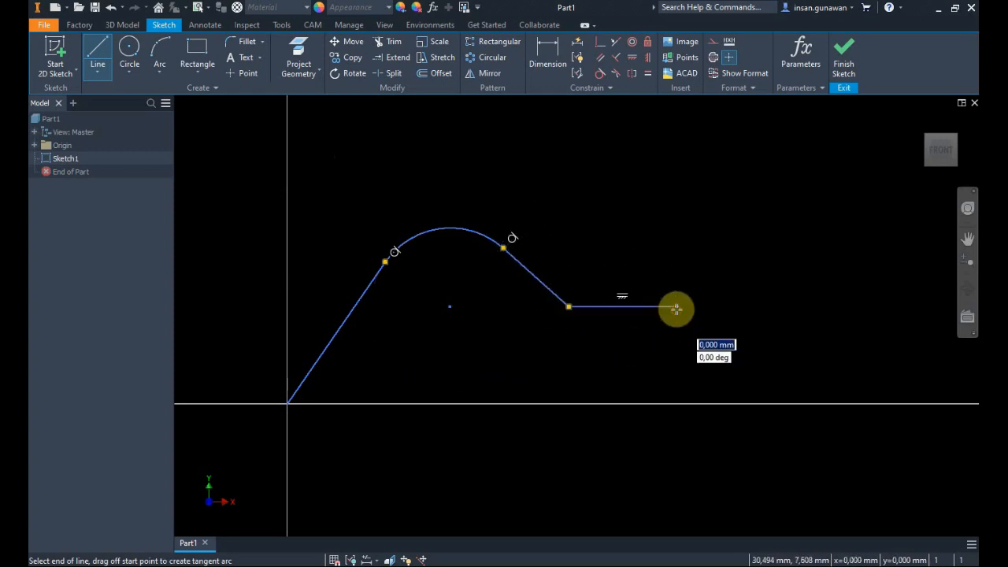
pyautogui.moveTo(677, 307); pyautogui.dragTo(693, 160)
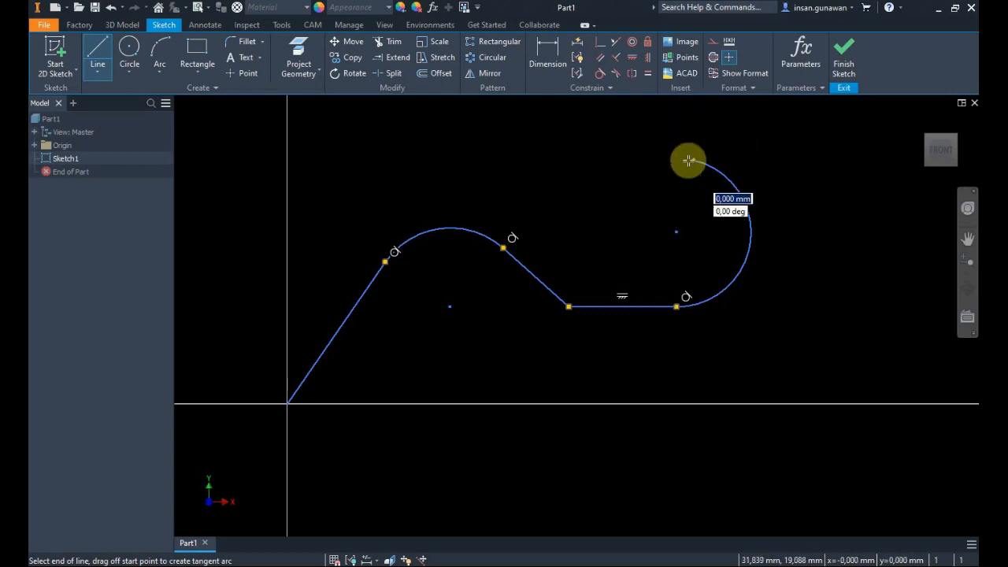
pyautogui.moveTo(693, 162); pyautogui.dragTo(637, 102)
# Close the profile at the origin with a short vertical line, a horizontal line, a downward-bulging semicircle and a vertical line along the Y axis
pyautogui.moveTo(637, 102); pyautogui.dragTo(633, 231, button='middle')
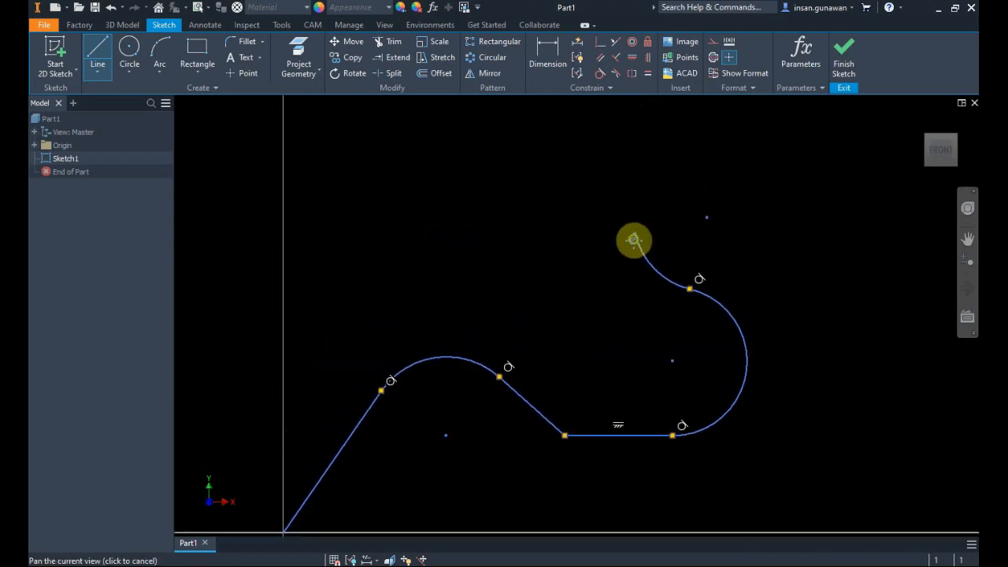
pyautogui.click(632, 172)
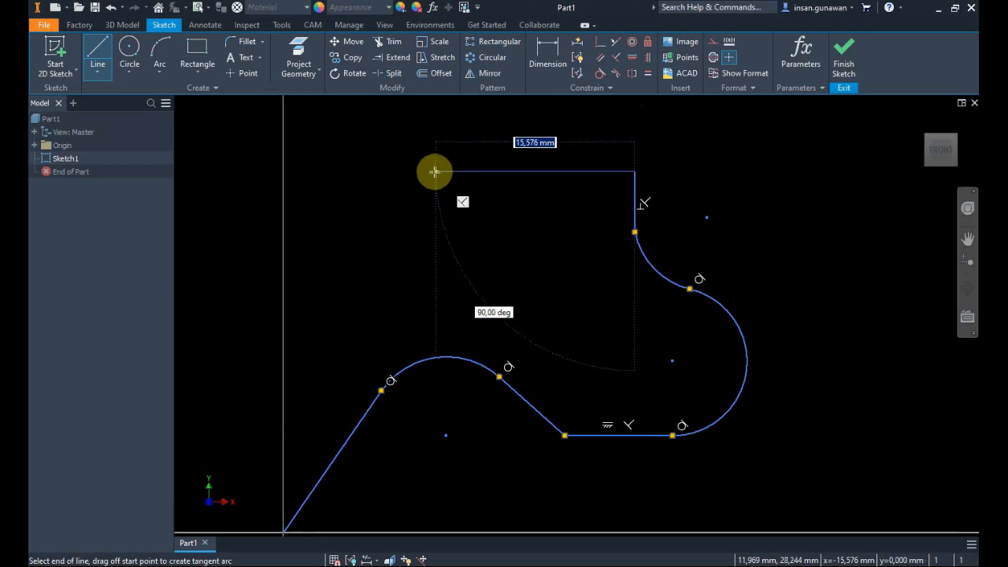
pyautogui.click(435, 172)
pyautogui.moveTo(434, 172)
pyautogui.mouseDown()
pyautogui.moveTo(443, 252)
pyautogui.moveTo(342, 209)
pyautogui.moveTo(332, 193)
pyautogui.moveTo(359, 213)
pyautogui.moveTo(346, 186)
pyautogui.moveTo(354, 196)
pyautogui.moveTo(434, 184)
pyautogui.moveTo(434, 169)
pyautogui.moveTo(368, 185)
pyautogui.moveTo(354, 201)
pyautogui.moveTo(425, 174)
pyautogui.moveTo(396, 173)
pyautogui.moveTo(452, 171)
pyautogui.moveTo(369, 204)
pyautogui.moveTo(284, 173)
pyautogui.mouseUp()
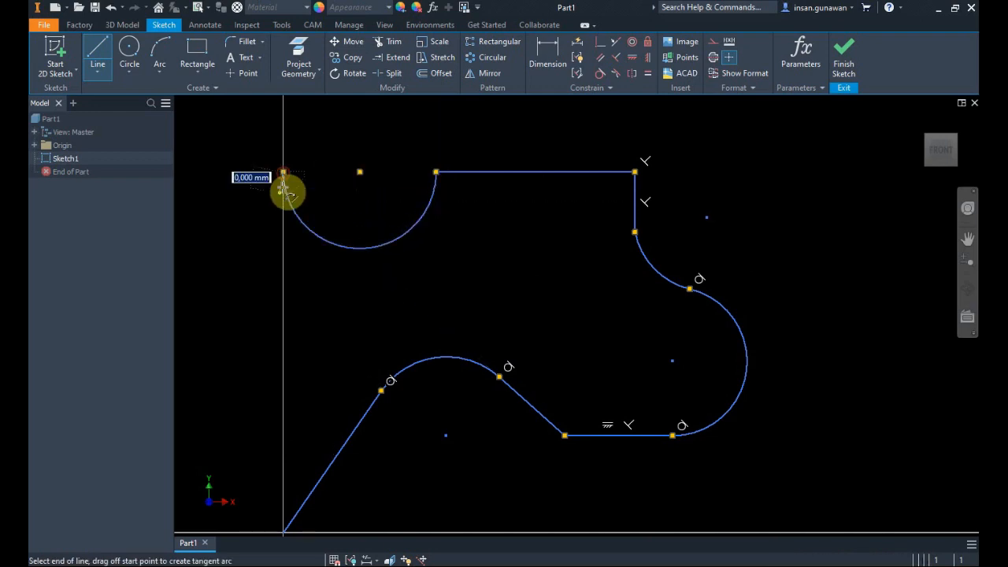
pyautogui.click(283, 532)
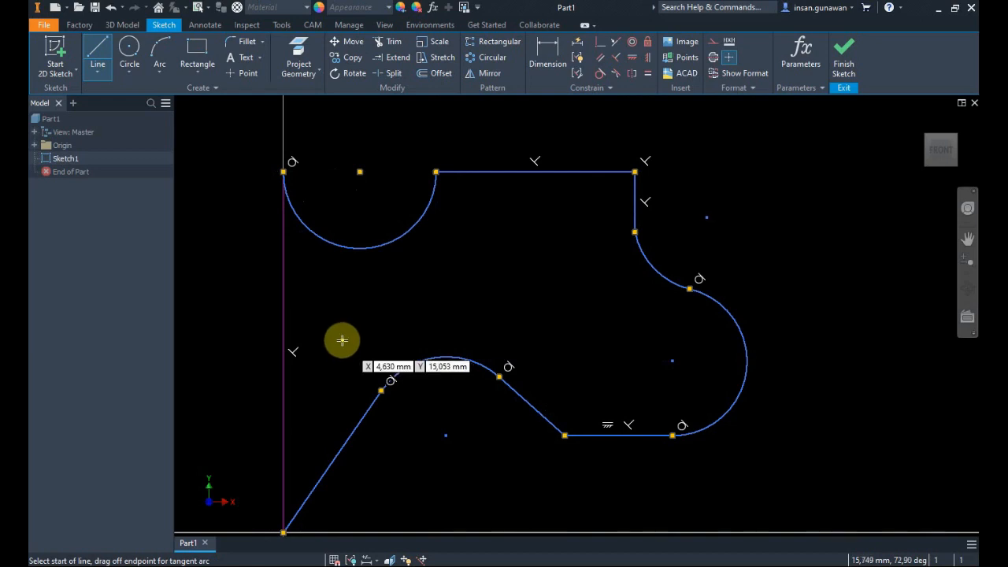
pyautogui.press('Escape')
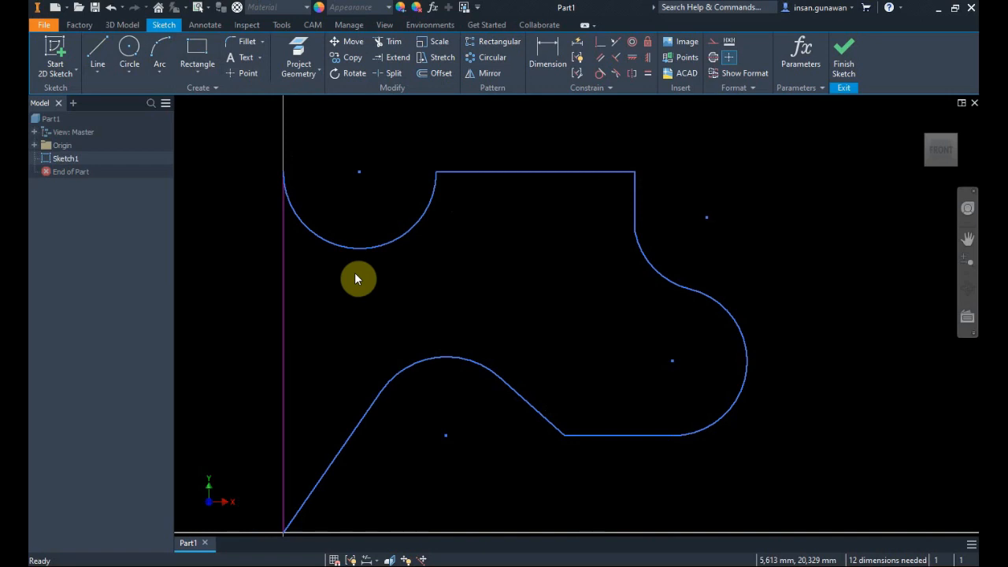
pyautogui.hotkey('alt', 'Tab')
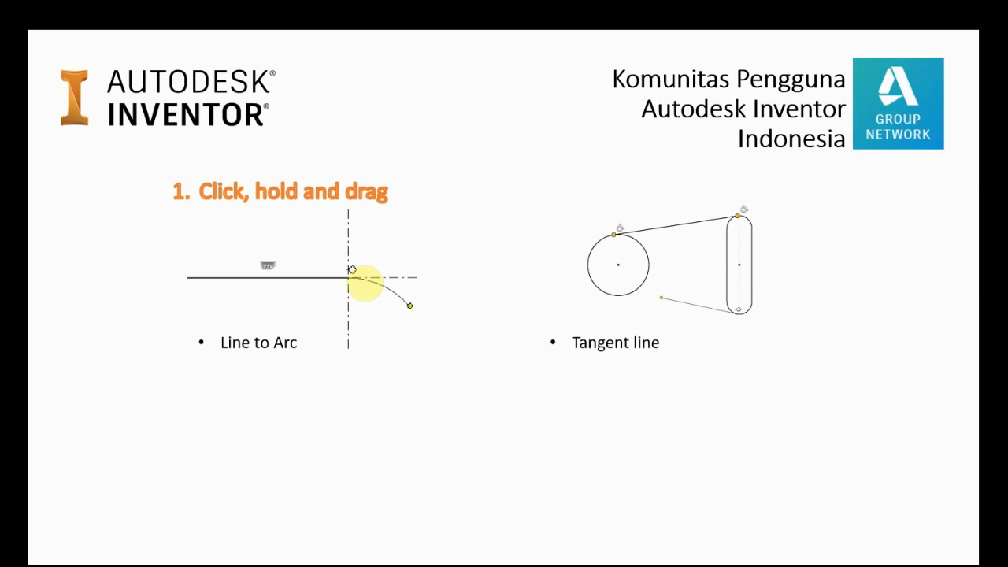
pyautogui.hotkey('alt', 'Tab')
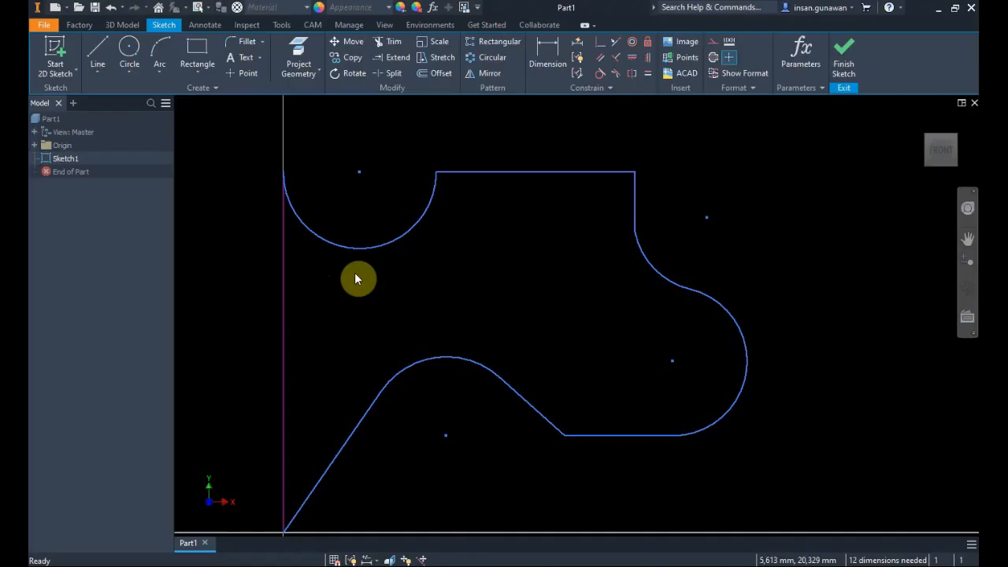
# Draw a circle in the empty area to the right of the closed profile
pyautogui.moveTo(646, 324)
pyautogui.mouseDown(button='middle')
pyautogui.moveTo(342, 305)
pyautogui.moveTo(400, 255)
pyautogui.moveTo(386, 315)
pyautogui.moveTo(348, 307)
pyautogui.mouseUp(button='middle')
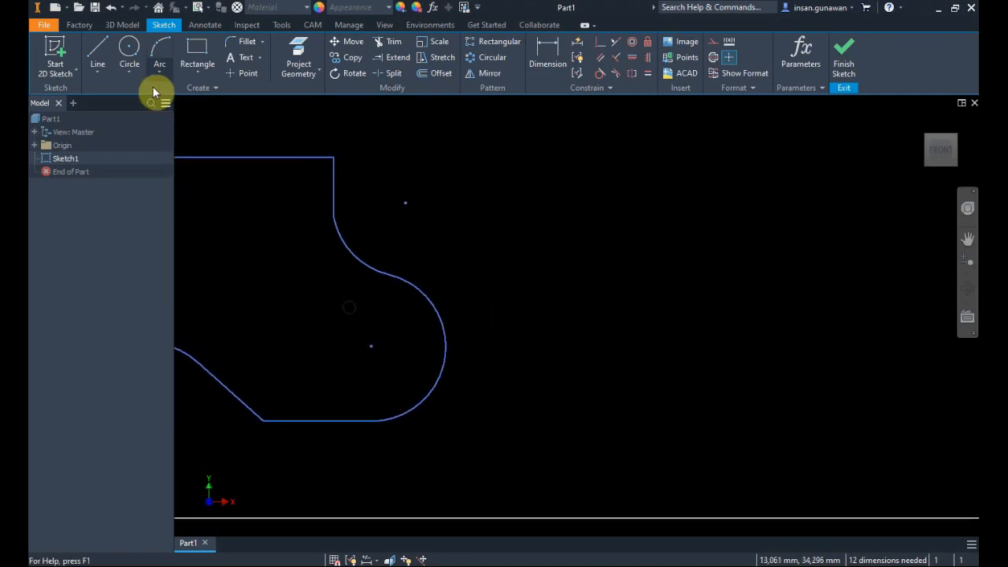
pyautogui.click(129, 48)
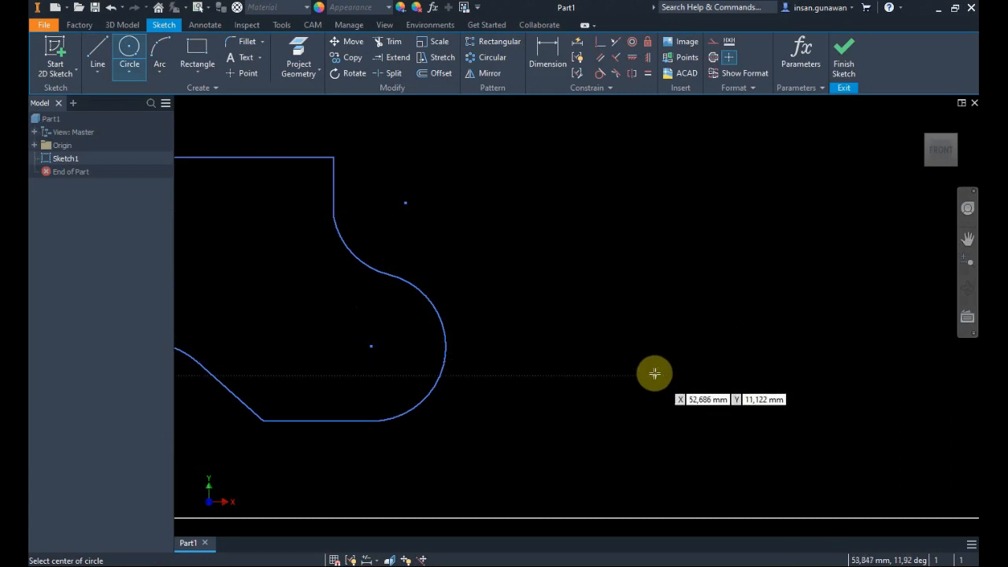
pyautogui.click(683, 369)
pyautogui.click(720, 342)
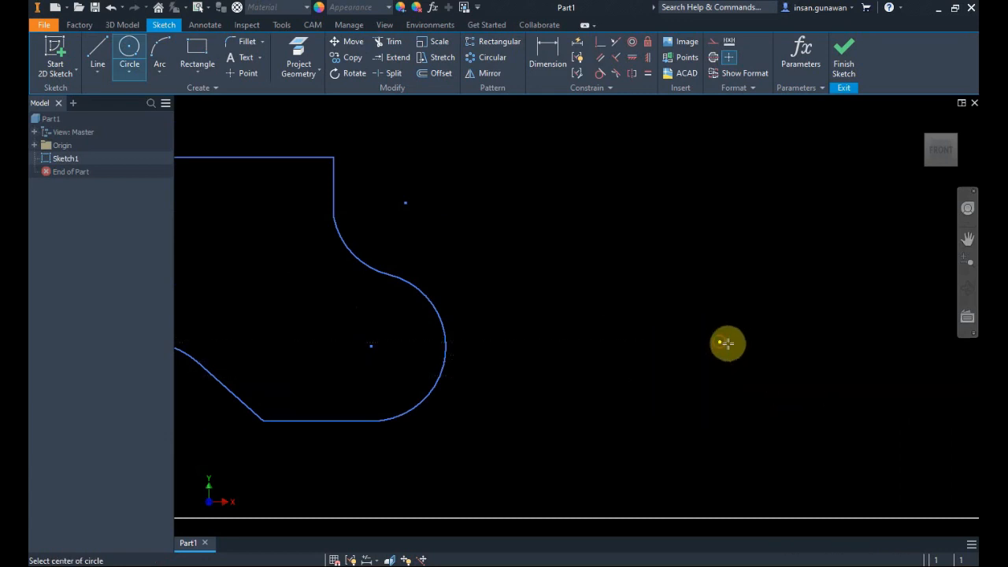
# Draw a line tangent to the circle, running upward from its left side to a free endpoint
pyautogui.click(98, 54)
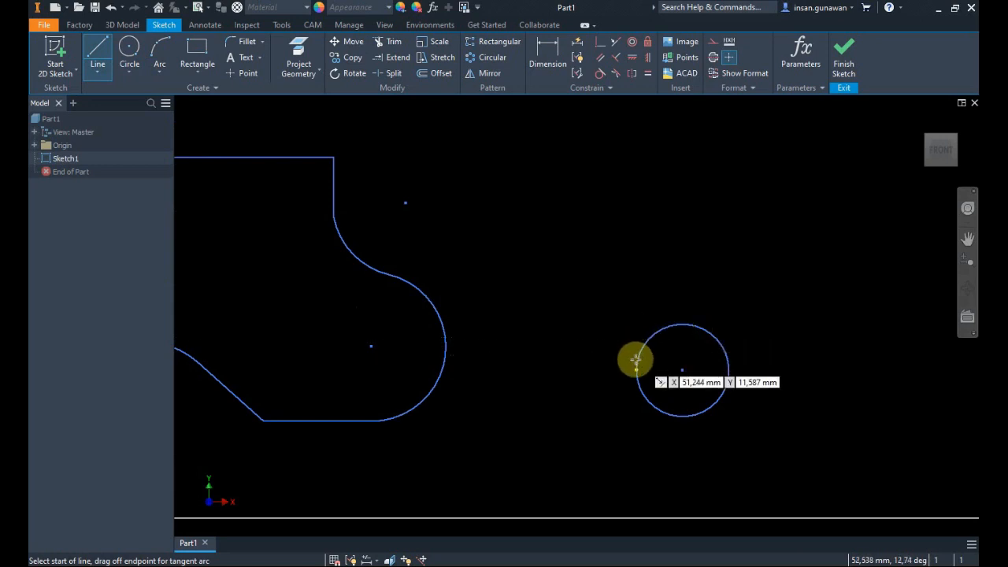
pyautogui.moveTo(639, 354); pyautogui.dragTo(682, 208)
pyautogui.press('Escape')
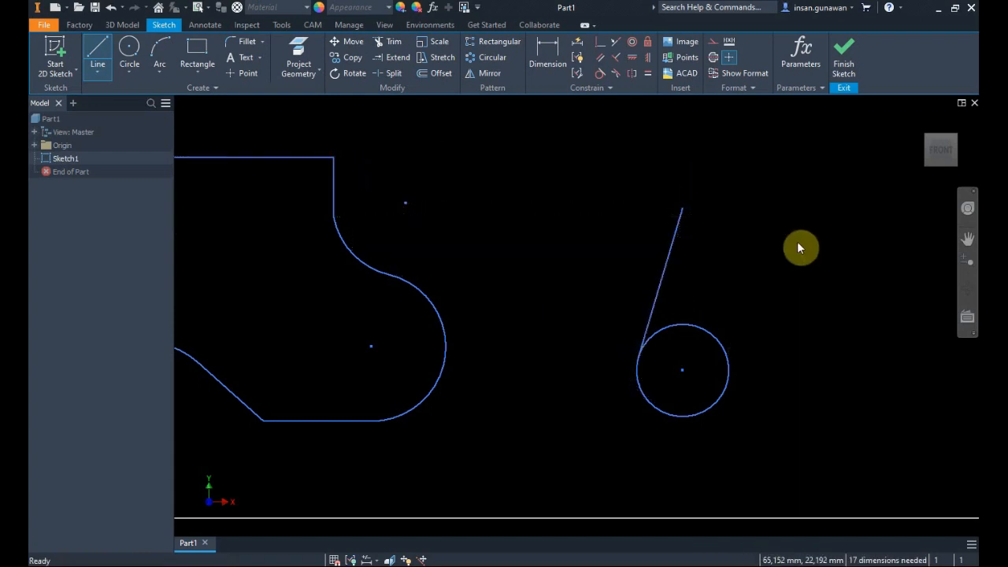
# Draw a second circle of similar size above and to the right of the first, and delete the loose tangent line
pyautogui.moveTo(799, 247)
pyautogui.mouseDown(button='middle')
pyautogui.moveTo(603, 261)
pyautogui.moveTo(573, 277)
pyautogui.mouseUp(button='middle')
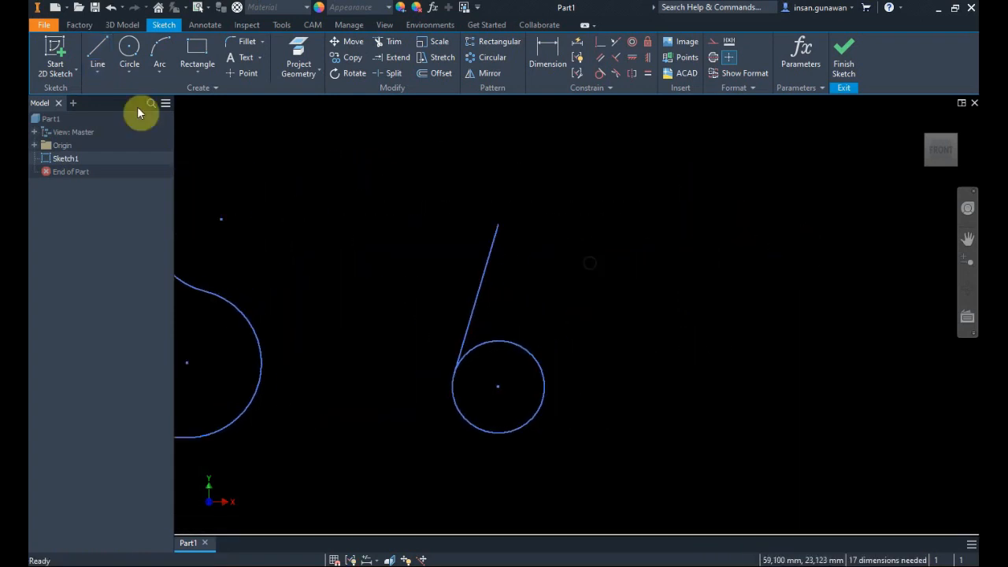
pyautogui.click(130, 48)
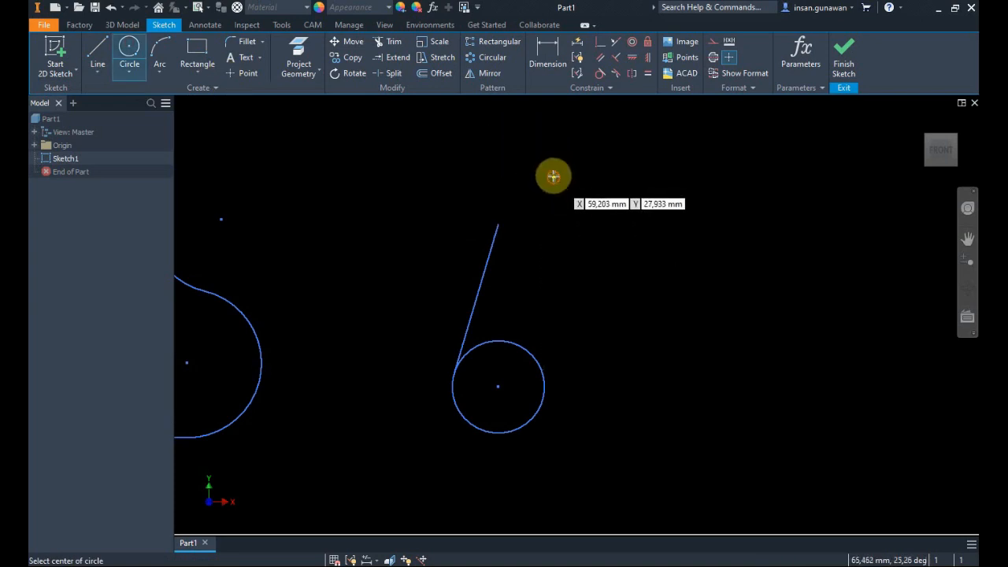
pyautogui.click(554, 177)
pyautogui.click(572, 141)
pyautogui.press('Escape')
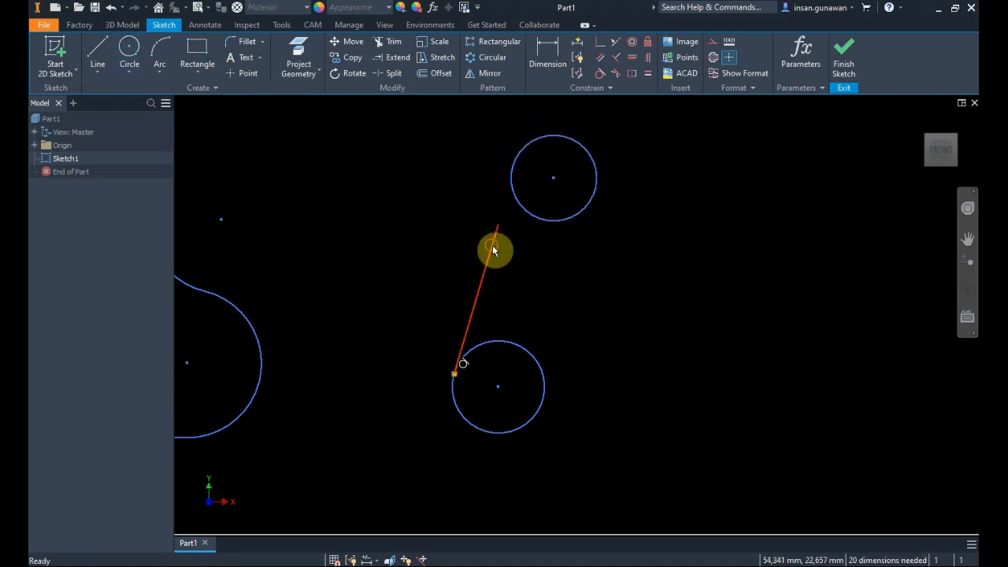
pyautogui.moveTo(464, 240); pyautogui.dragTo(485, 246, button='middle')
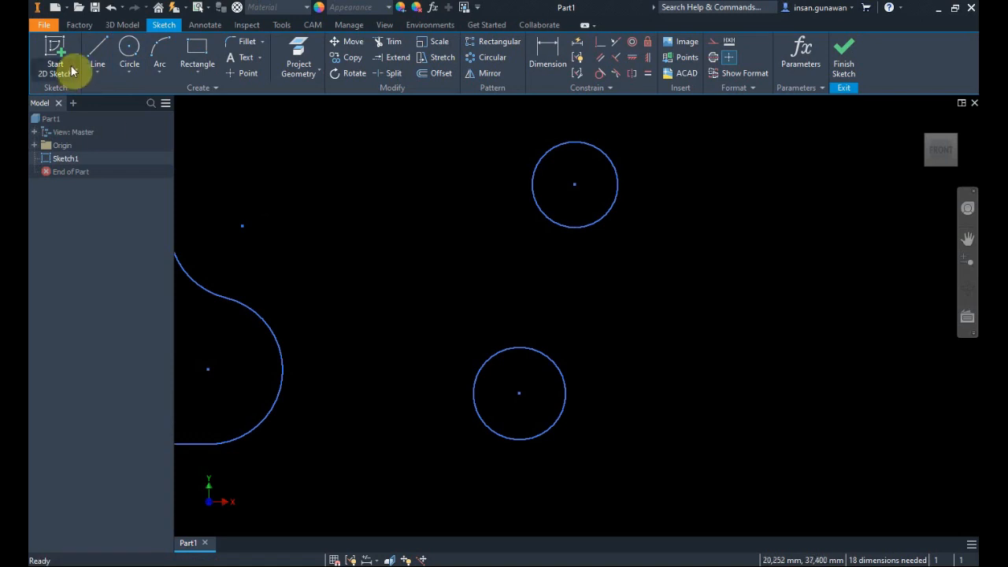
# Connect the two circles with two straight lines, one along each outer side, each tangent to both circles
pyautogui.click(96, 51)
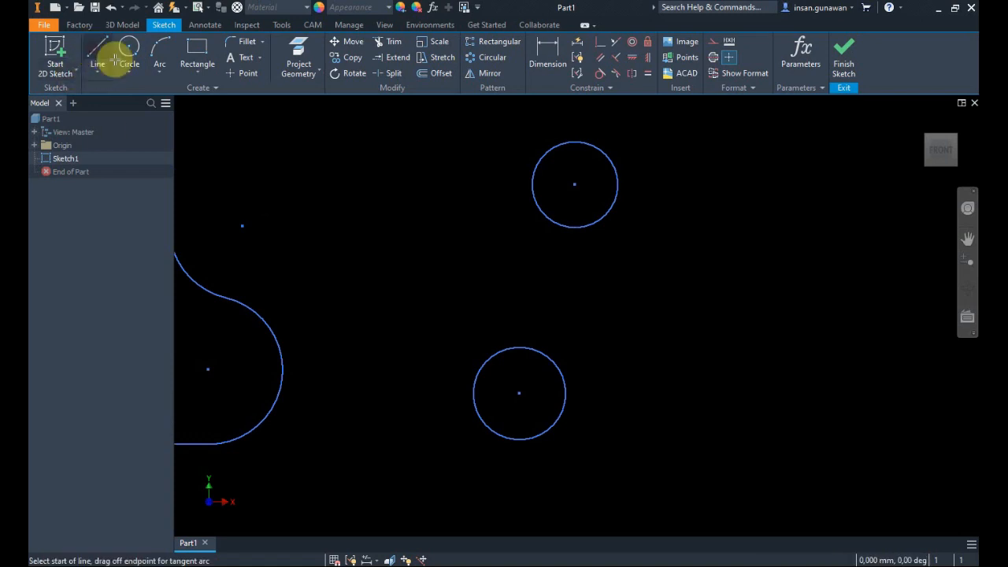
pyautogui.click(474, 378)
pyautogui.moveTo(480, 336); pyautogui.dragTo(534, 173)
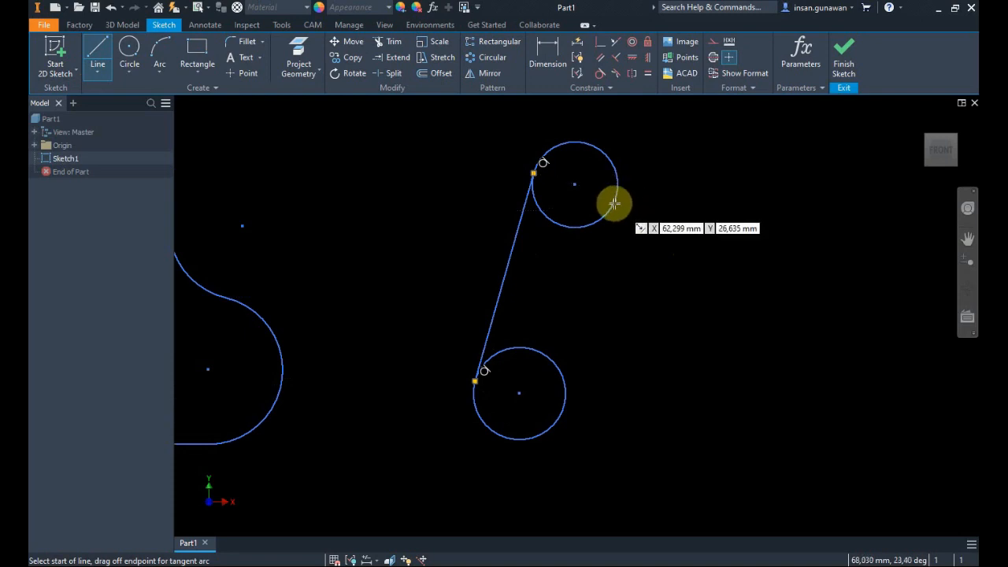
pyautogui.moveTo(613, 200); pyautogui.dragTo(565, 402)
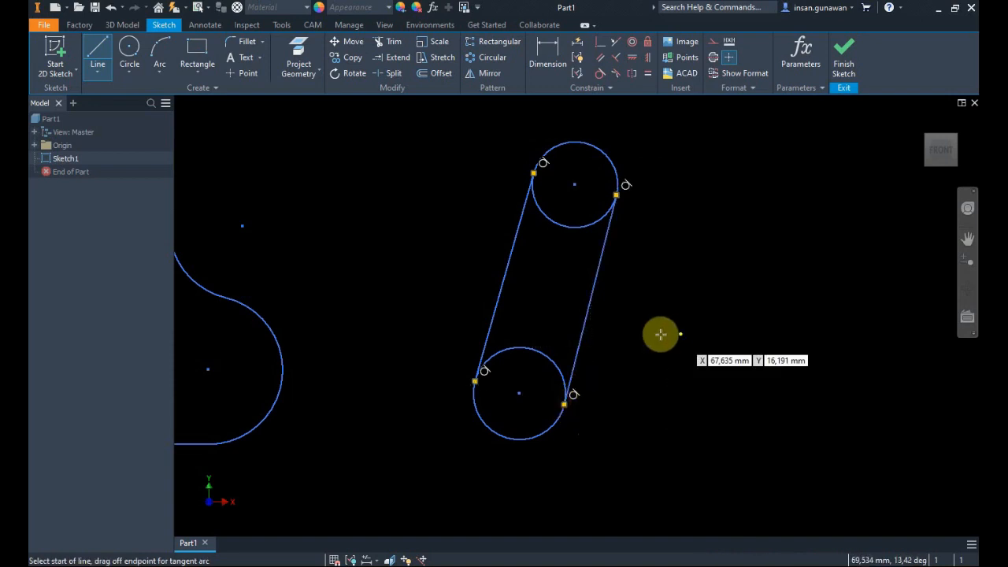
pyautogui.scroll(-3, 654, 344)
pyautogui.moveTo(654, 344)
pyautogui.mouseDown(button='middle')
pyautogui.moveTo(762, 347)
pyautogui.moveTo(709, 353)
pyautogui.mouseUp(button='middle')
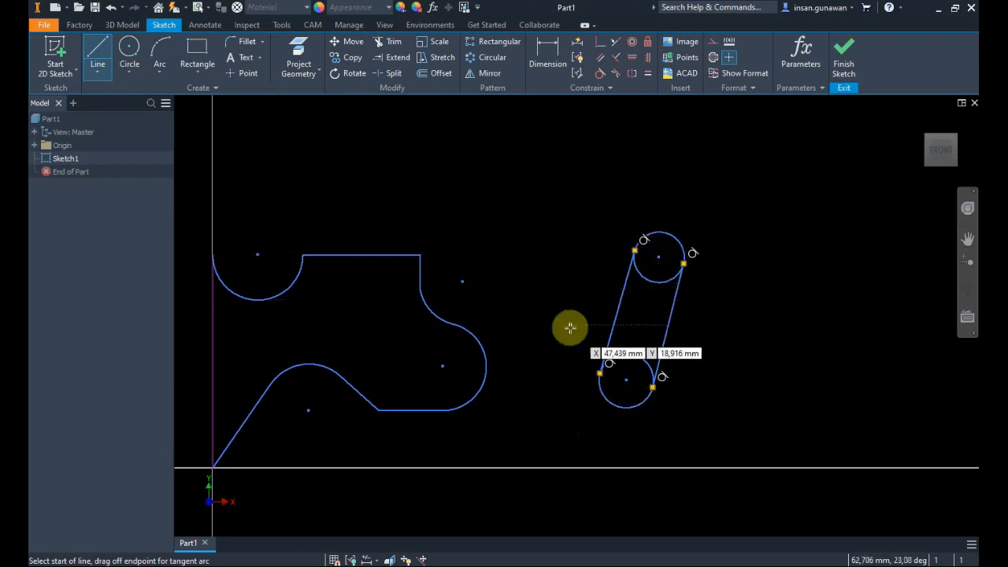
pyautogui.moveTo(538, 336); pyautogui.dragTo(577, 305, button='middle')
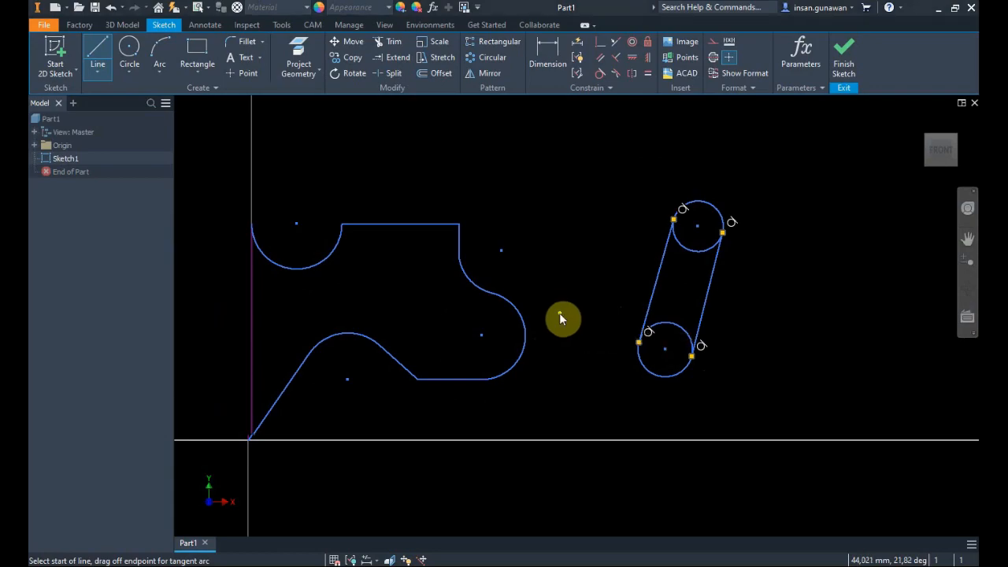
pyautogui.hotkey('alt', 'Tab')
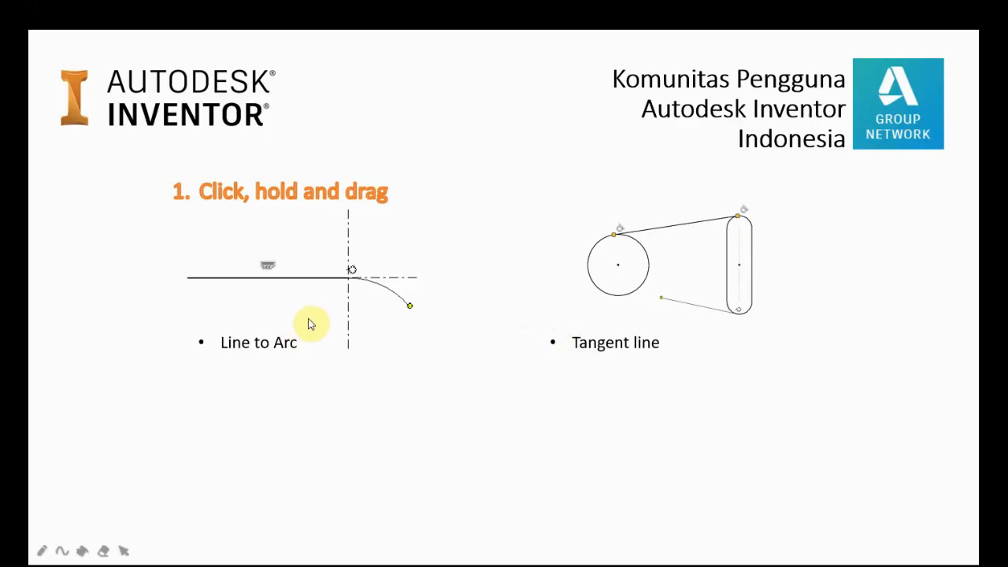
pyautogui.click(497, 263)
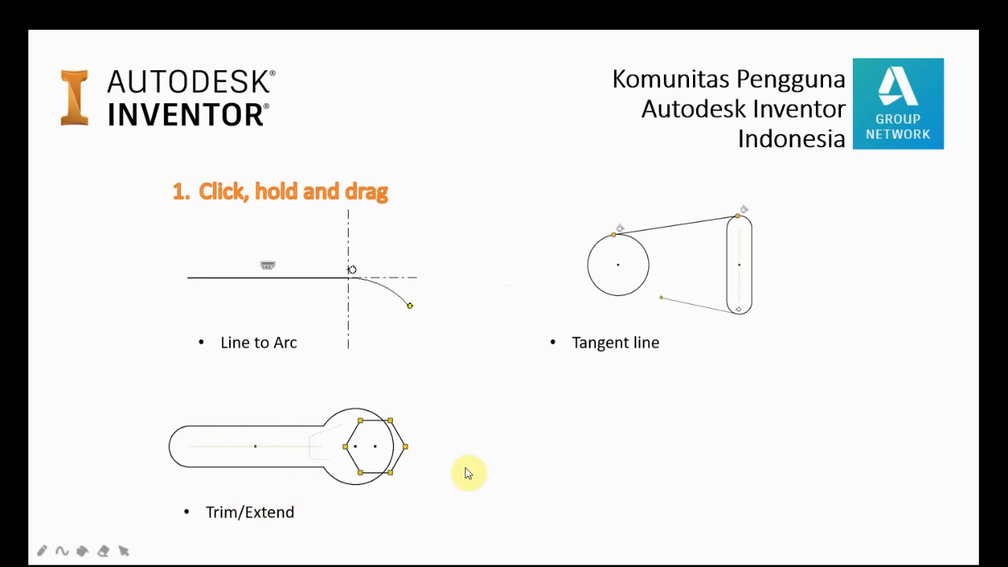
pyautogui.hotkey('alt', 'Tab')
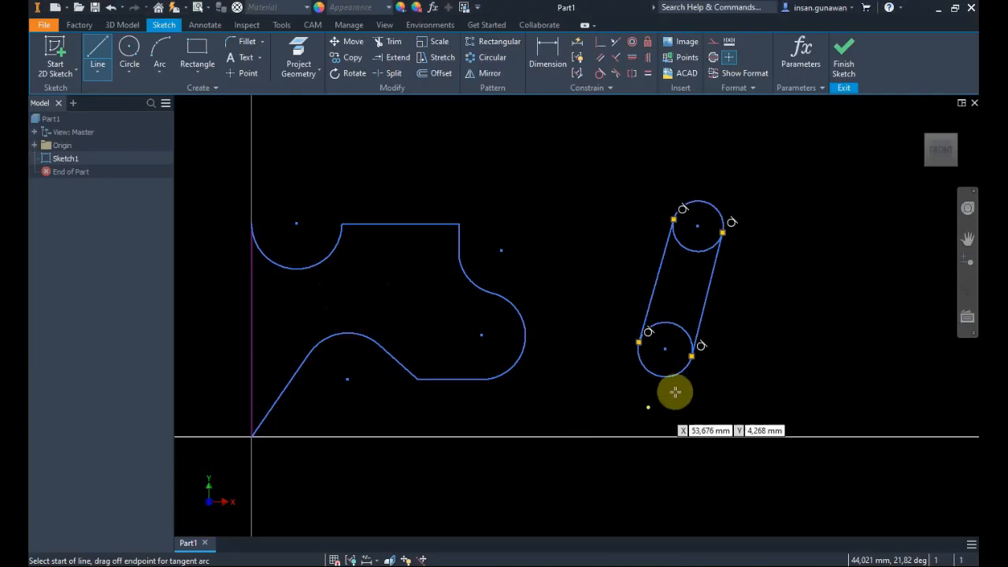
# Draw an inscribed six-sided polygon in the empty area above the existing shapes, with its horizontal edges at top and bottom
pyautogui.moveTo(679, 375)
pyautogui.mouseDown(button='middle')
pyautogui.moveTo(267, 368)
pyautogui.moveTo(903, 564)
pyautogui.mouseUp(button='middle')
pyautogui.moveTo(544, 216)
pyautogui.mouseDown(button='middle')
pyautogui.moveTo(704, 254)
pyautogui.moveTo(708, 268)
pyautogui.mouseUp(button='middle')
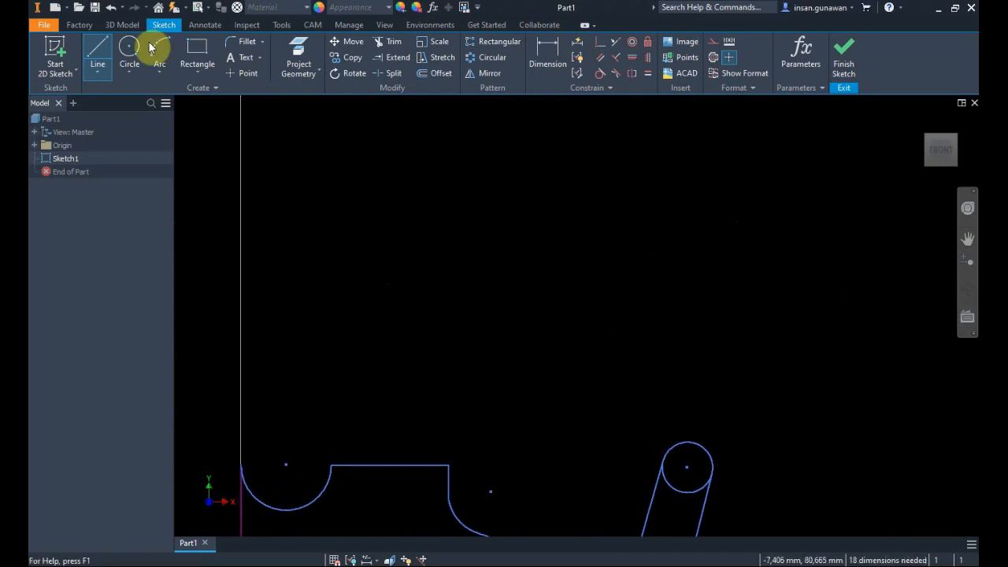
pyautogui.click(197, 74)
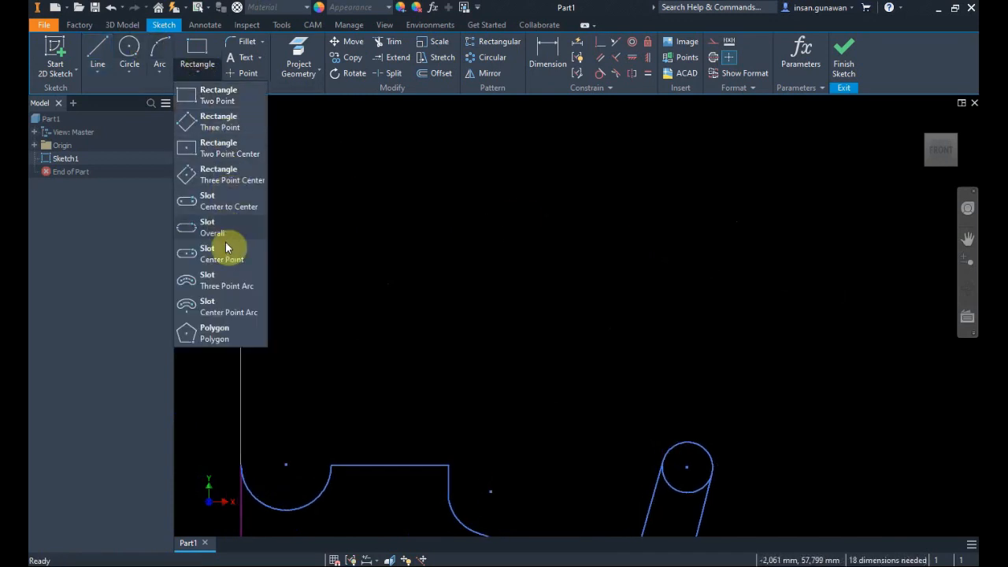
pyautogui.click(224, 334)
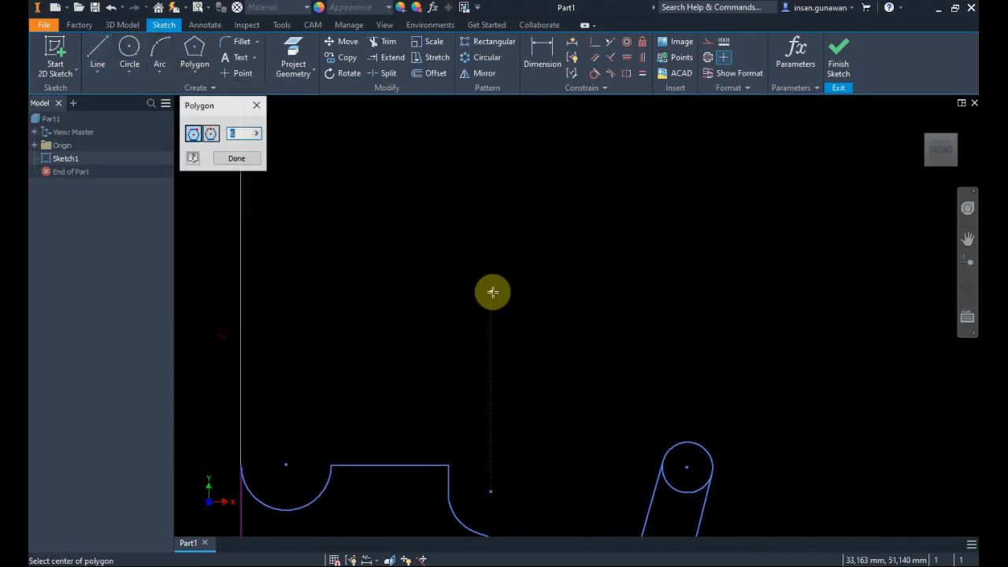
pyautogui.click(609, 235)
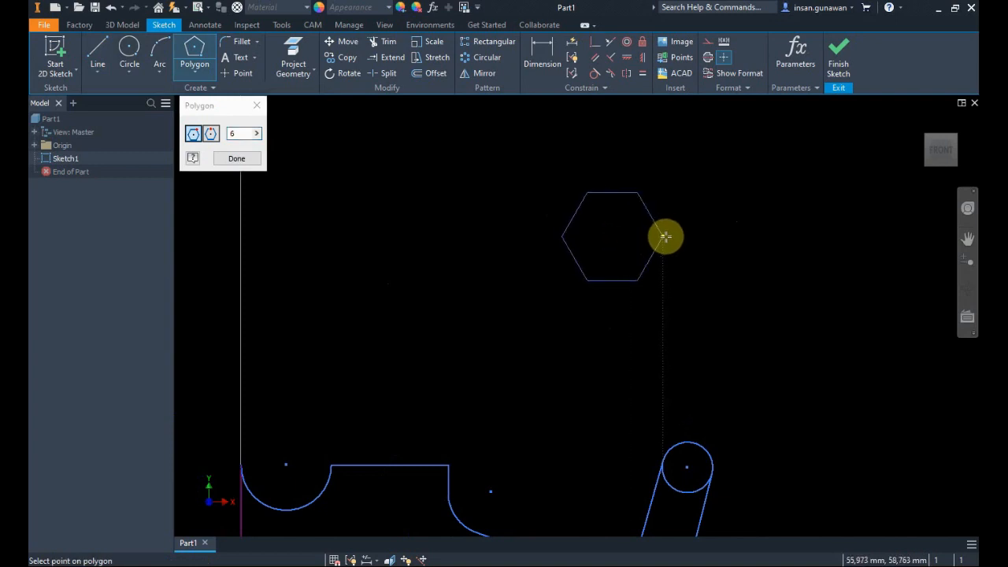
pyautogui.click(665, 236)
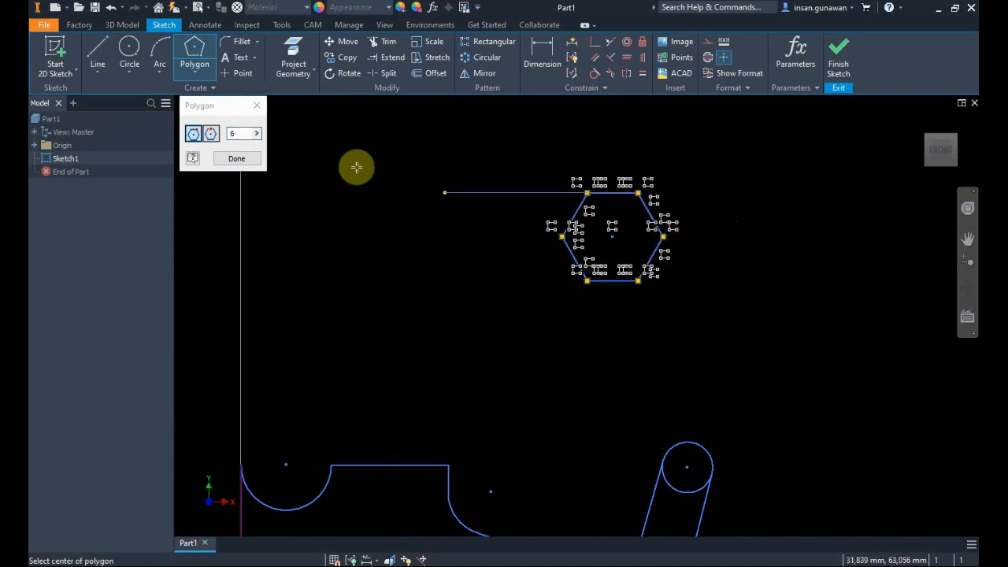
# Draw a circle overlapping the hexagon, centred inside it to the left of its centre, leaving the hexagon's right vertex outside
pyautogui.click(131, 49)
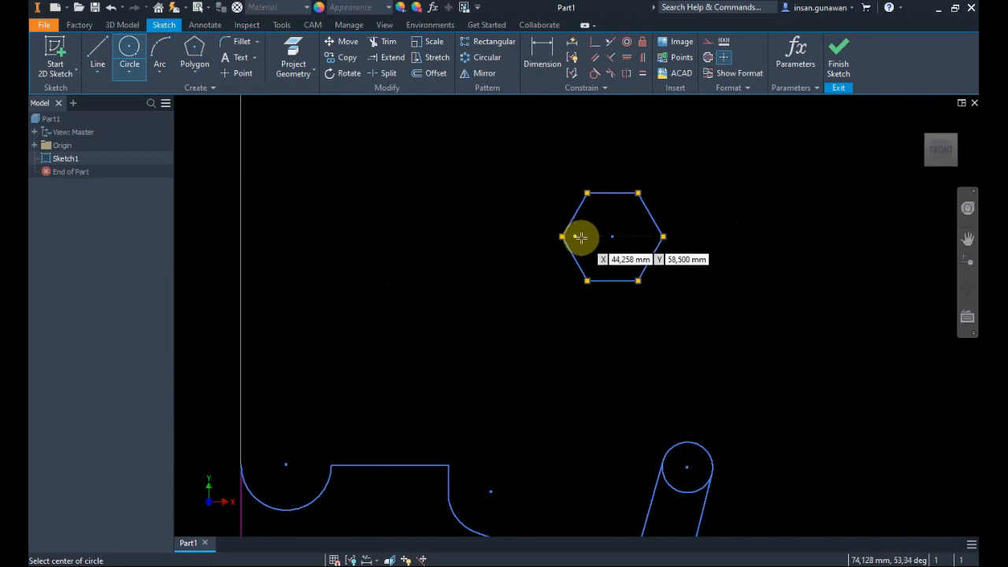
pyautogui.click(581, 236)
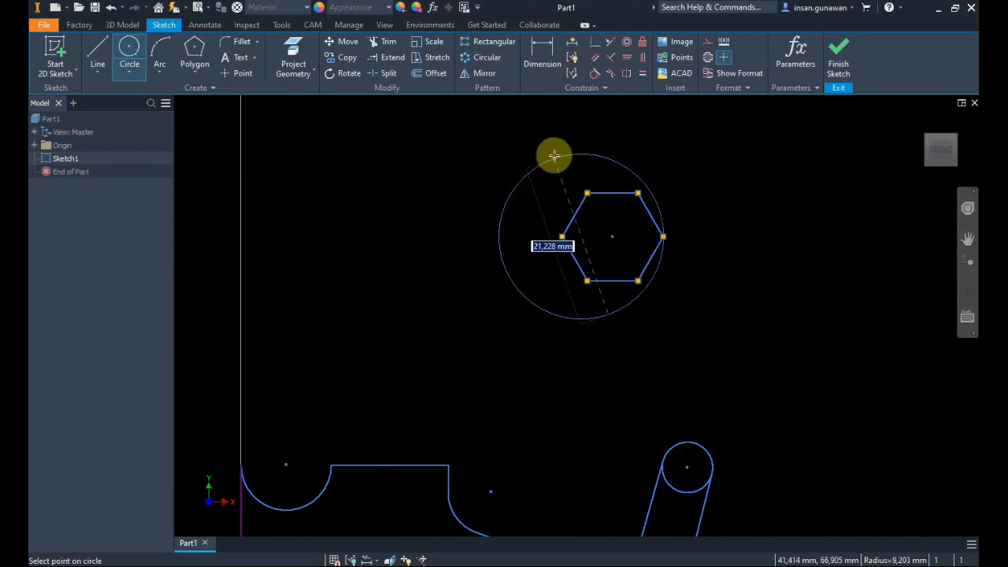
pyautogui.click(551, 178)
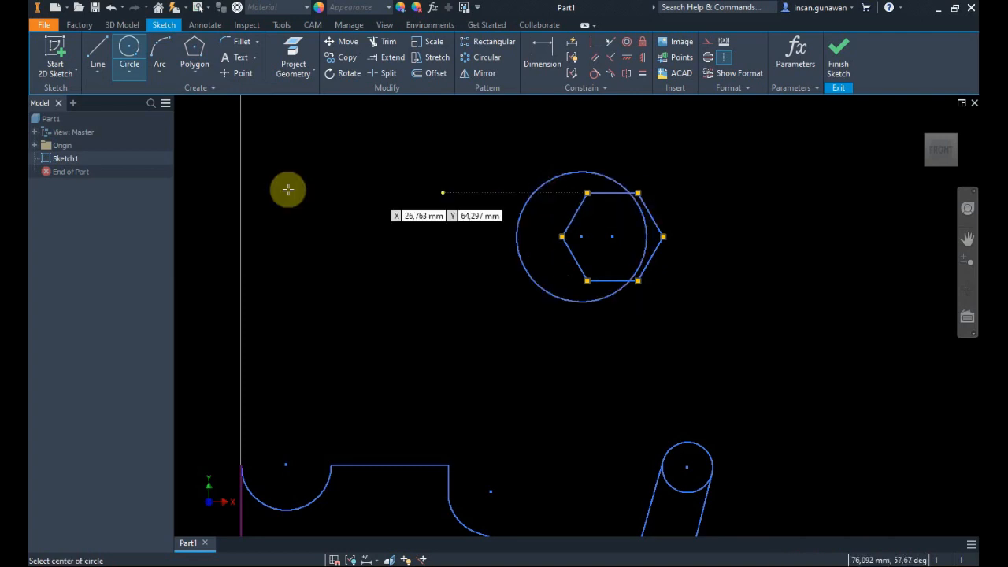
# Draw a long horizontal centre-point slot extending left from the circle, its rounded right end just reaching the hexagon's left vertex
pyautogui.click(190, 72)
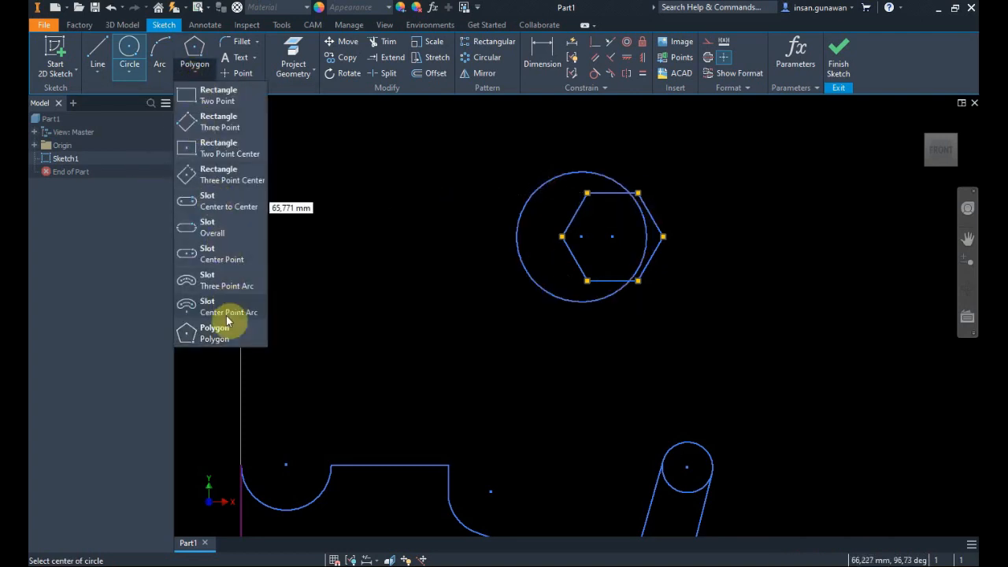
pyautogui.click(230, 254)
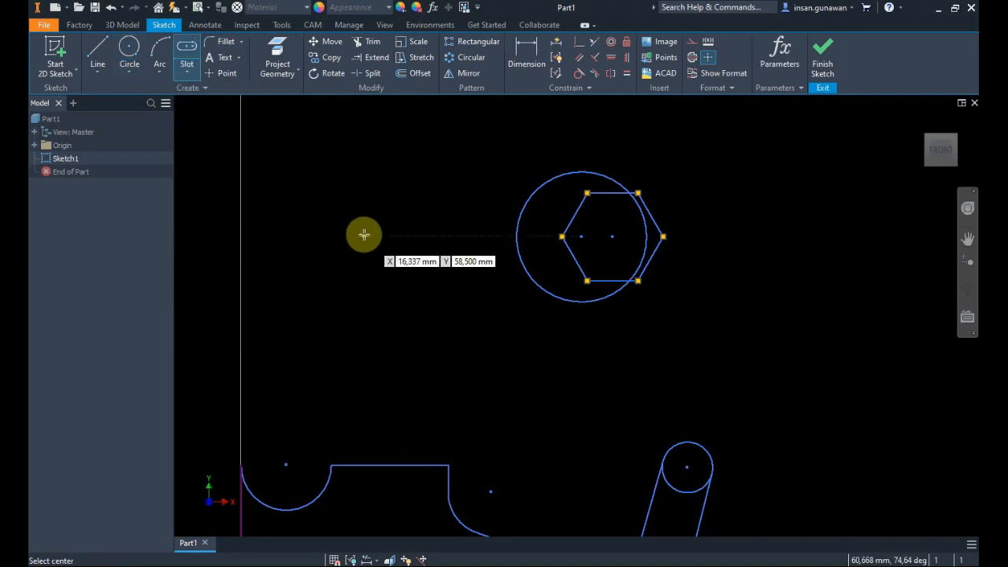
pyautogui.click(260, 236)
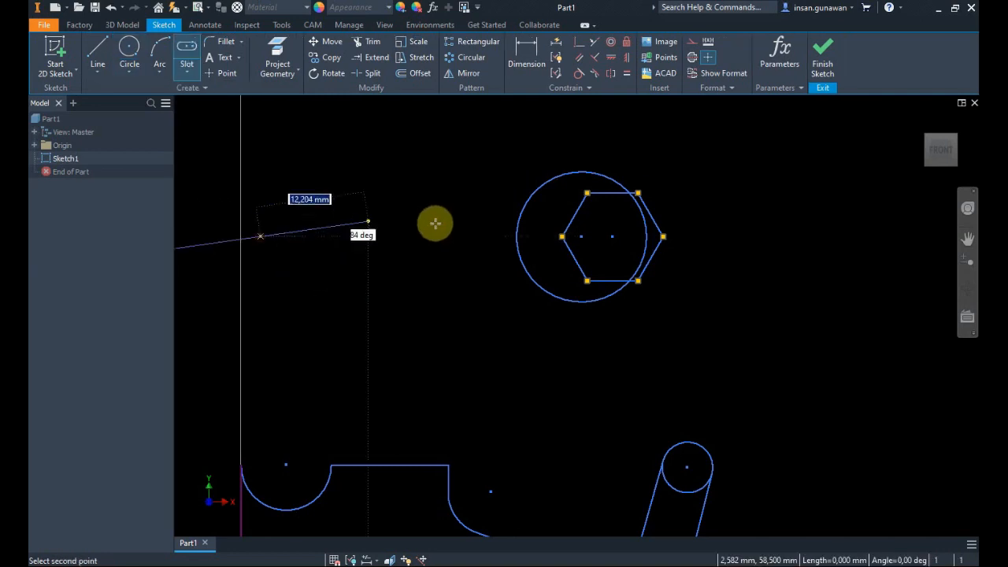
pyautogui.click(534, 237)
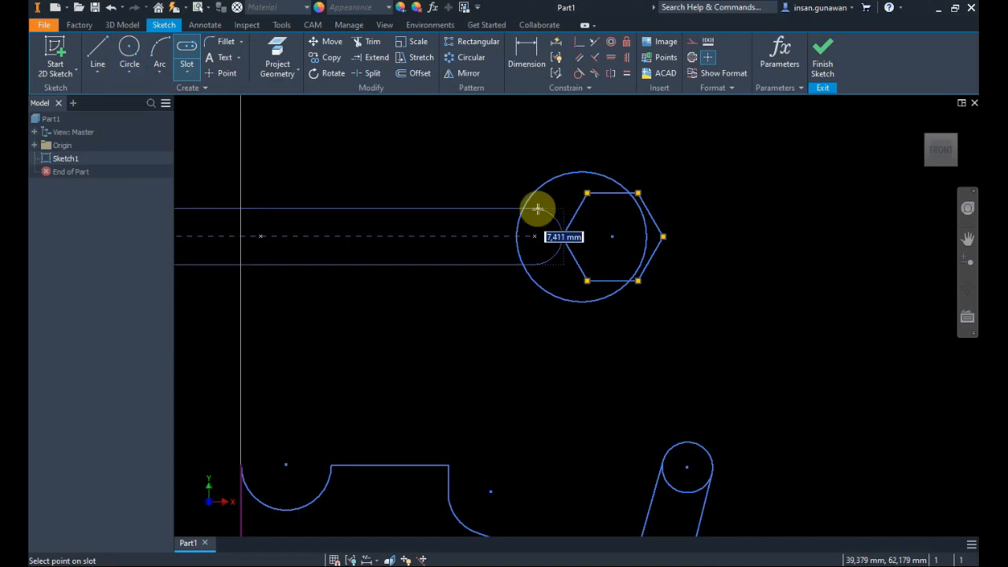
pyautogui.click(542, 211)
# Shorten the slot by moving its left arc centre toward the circle, keeping the slot horizontal
pyautogui.scroll(3, 704, 231)
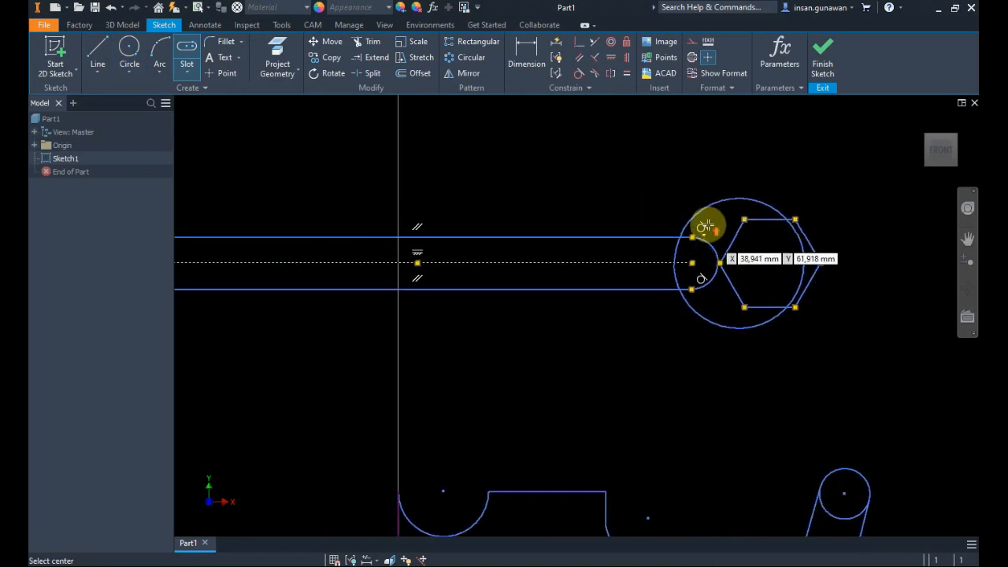
pyautogui.moveTo(707, 227); pyautogui.dragTo(637, 243, button='middle')
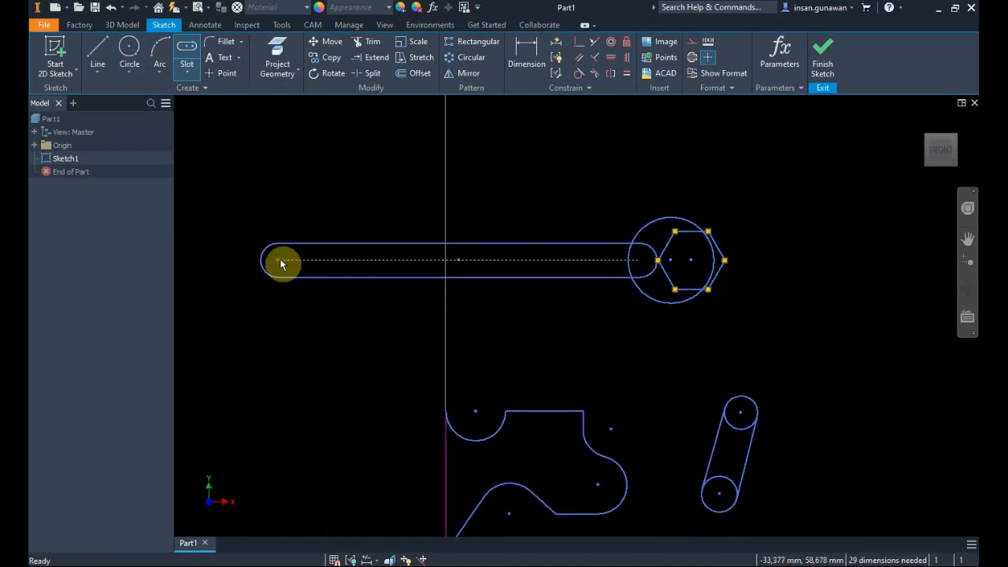
pyautogui.moveTo(279, 263); pyautogui.dragTo(502, 260)
pyautogui.scroll(3, 744, 260)
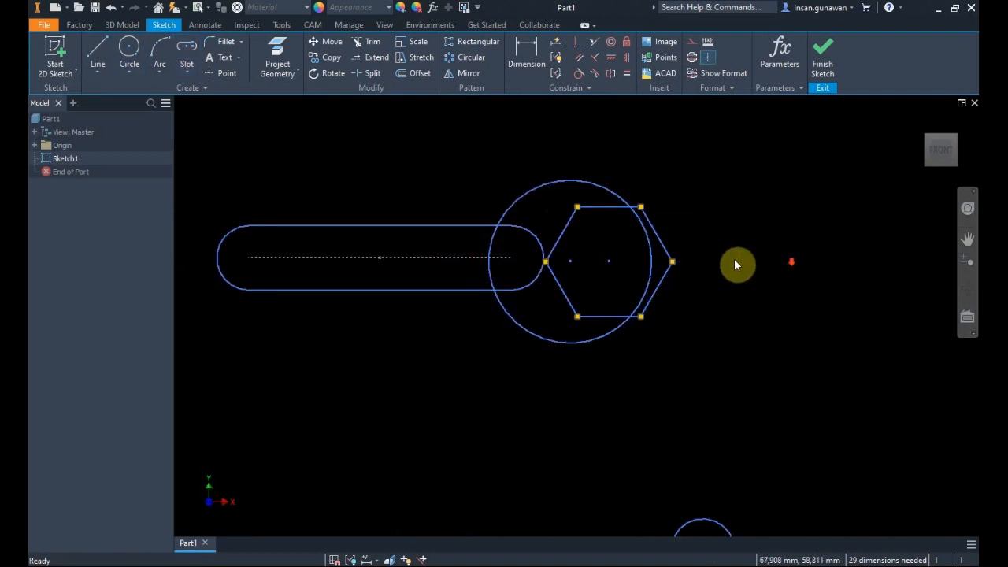
# Trim the hexagon's two right sides, the flat ends outside the circle and the circle's right arc to open the wrench jaw
pyautogui.moveTo(733, 263)
pyautogui.mouseDown(button='middle')
pyautogui.moveTo(804, 332)
pyautogui.moveTo(785, 328)
pyautogui.mouseUp(button='middle')
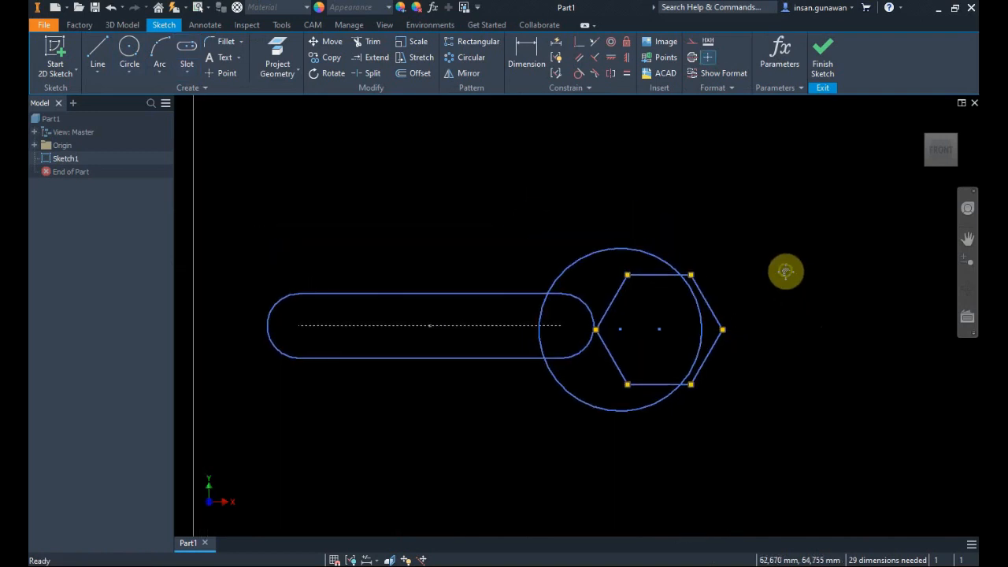
pyautogui.moveTo(786, 273); pyautogui.dragTo(757, 250, button='middle')
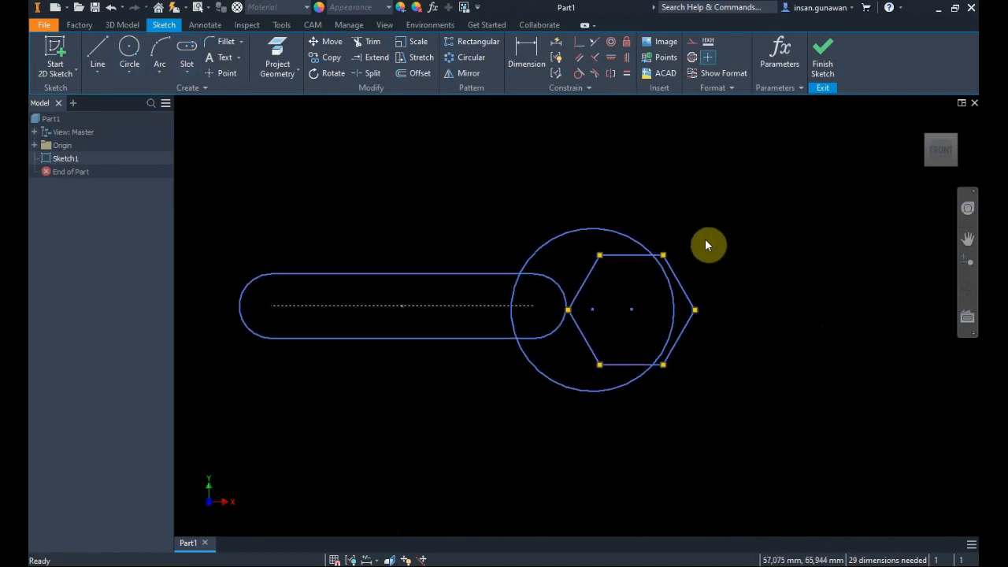
pyautogui.click(367, 48)
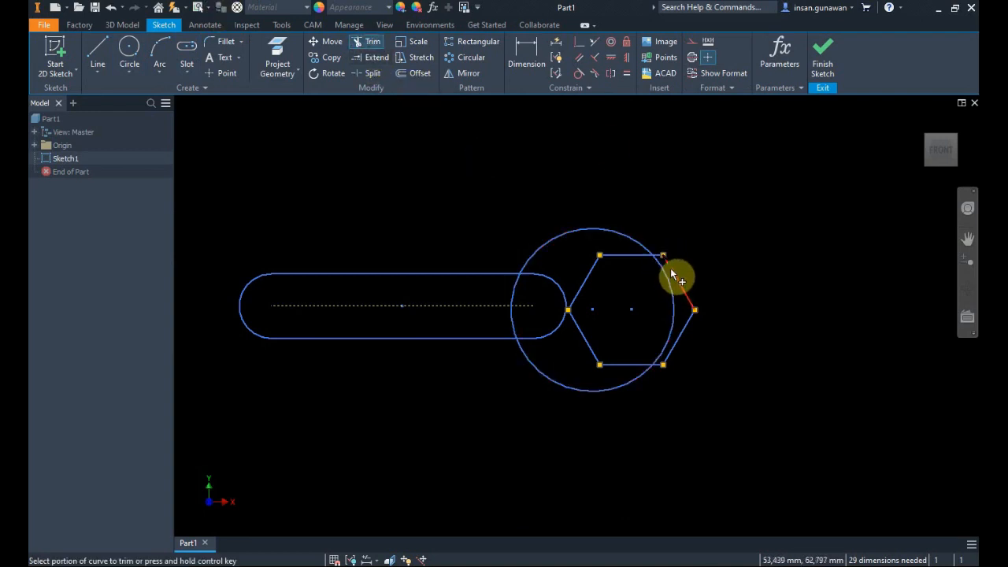
pyautogui.click(672, 271)
pyautogui.scroll(3, 697, 315)
pyautogui.scroll(-2, 673, 339)
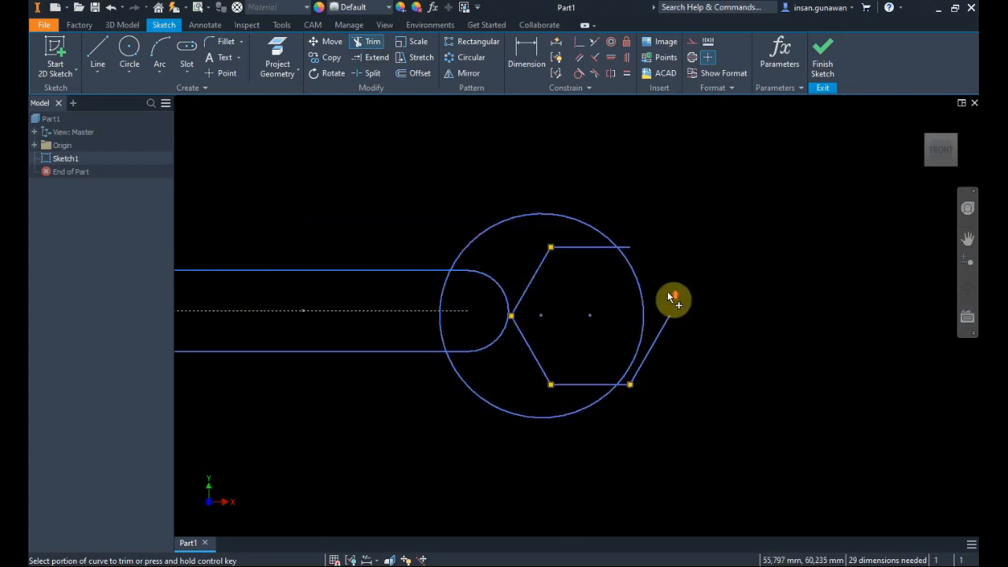
pyautogui.click(672, 296)
pyautogui.moveTo(693, 365)
pyautogui.mouseDown()
pyautogui.moveTo(610, 319)
pyautogui.moveTo(650, 378)
pyautogui.mouseUp()
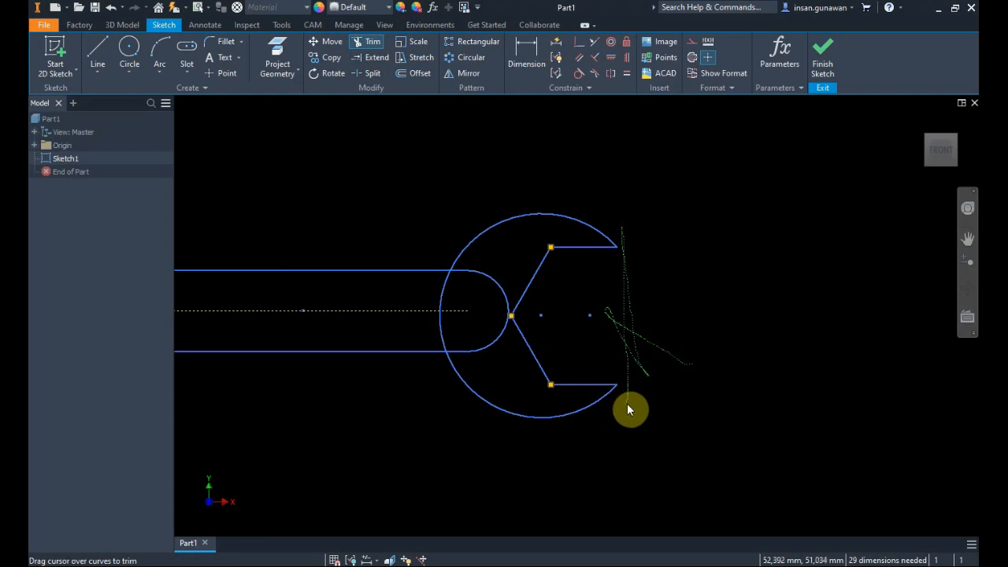
pyautogui.moveTo(628, 409); pyautogui.dragTo(627, 405)
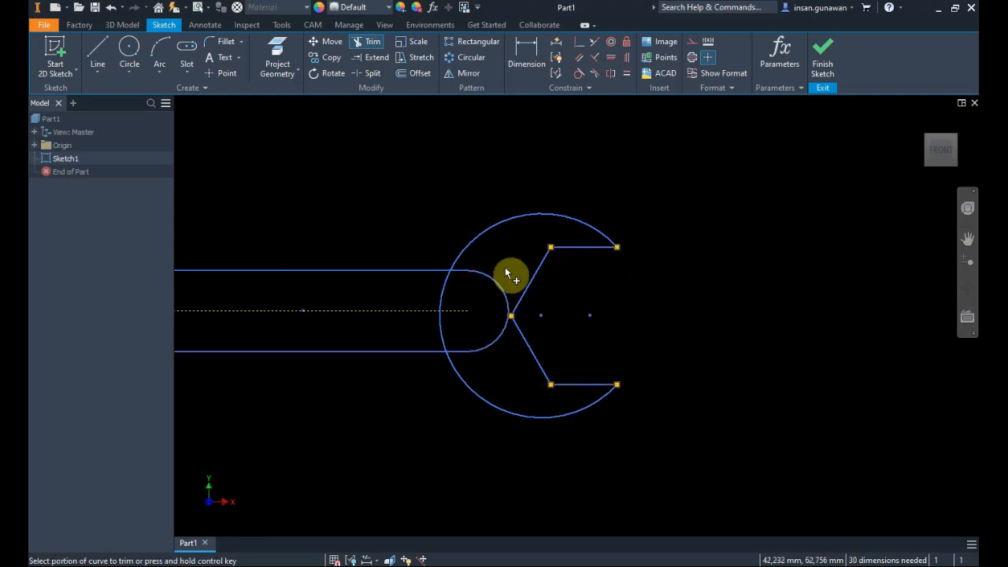
# Trim the slot's right end and the circle's arc inside the handle, including the small leftover arc beside the hexagon's left vertex
pyautogui.moveTo(510, 249)
pyautogui.mouseDown()
pyautogui.moveTo(490, 288)
pyautogui.moveTo(495, 351)
pyautogui.moveTo(486, 359)
pyautogui.moveTo(428, 321)
pyautogui.moveTo(457, 284)
pyautogui.moveTo(481, 284)
pyautogui.moveTo(486, 266)
pyautogui.moveTo(462, 277)
pyautogui.moveTo(511, 299)
pyautogui.moveTo(482, 336)
pyautogui.mouseUp()
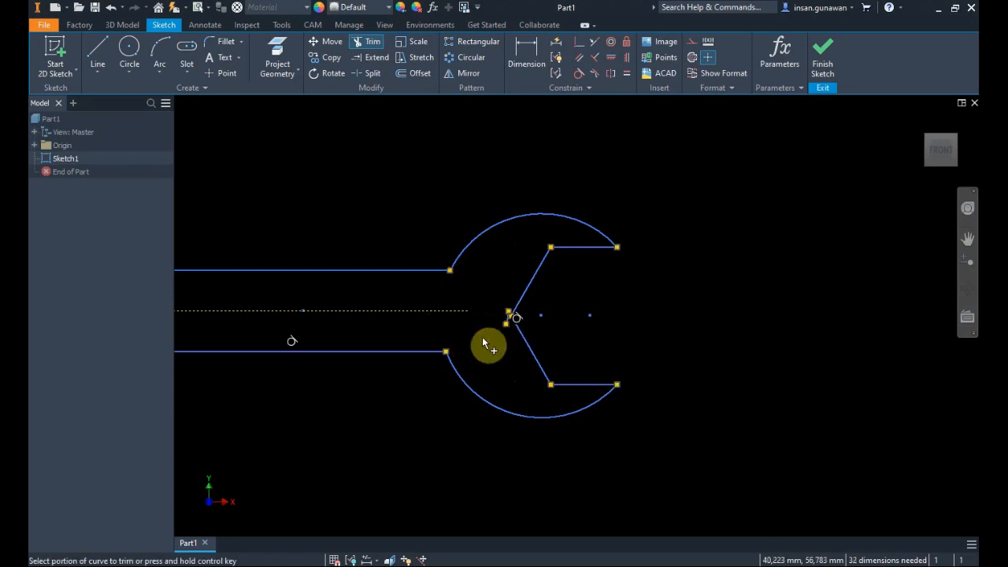
pyautogui.scroll(-5, 486, 331)
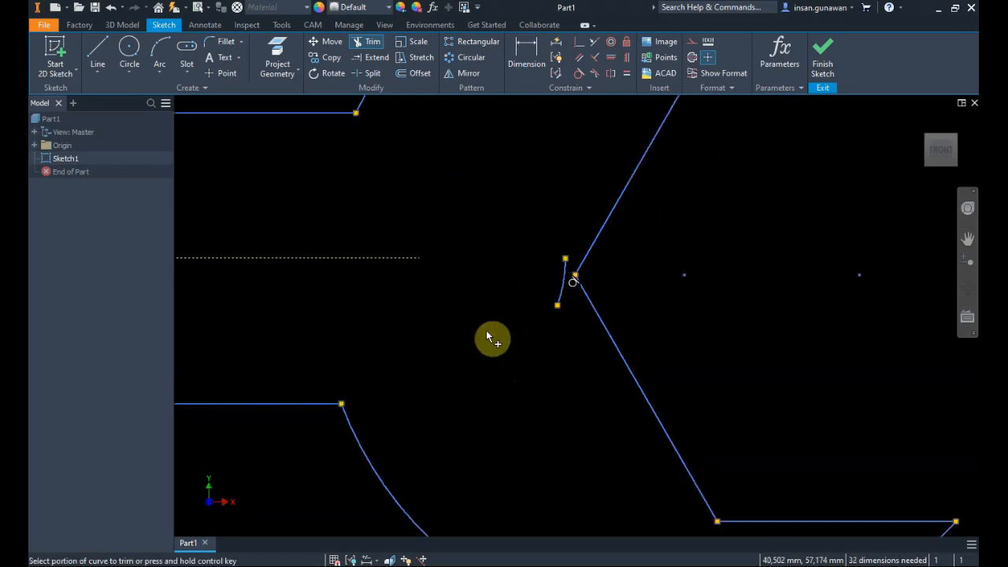
pyautogui.click(563, 284)
pyautogui.press('Escape')
# Draw two short, nearly vertical parallel lines above the middle of the wrench handle, ending just short of its upper edge
pyautogui.scroll(5, 556, 311)
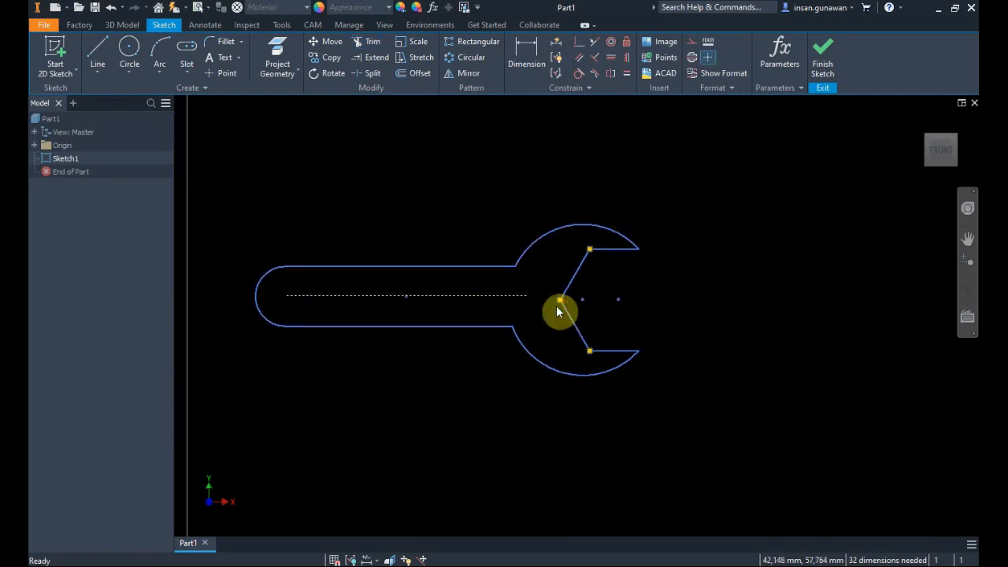
pyautogui.moveTo(556, 310); pyautogui.dragTo(554, 328, button='middle')
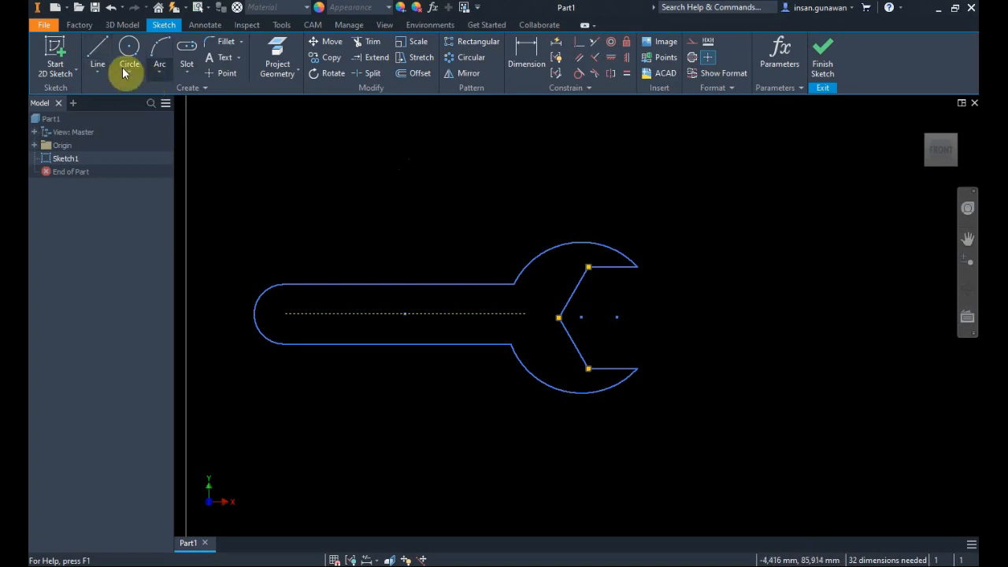
pyautogui.click(99, 55)
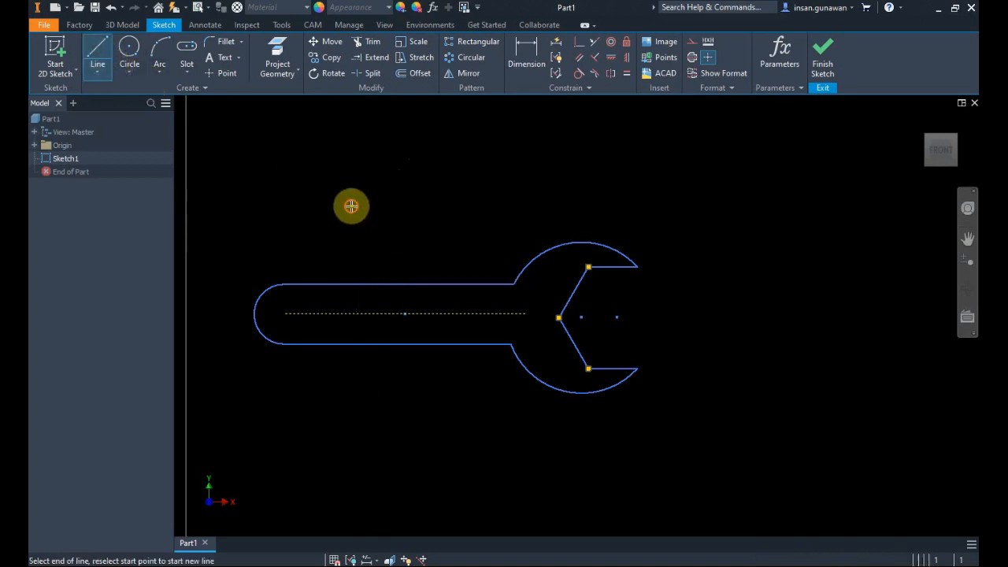
pyautogui.click(355, 255)
pyautogui.press('Escape')
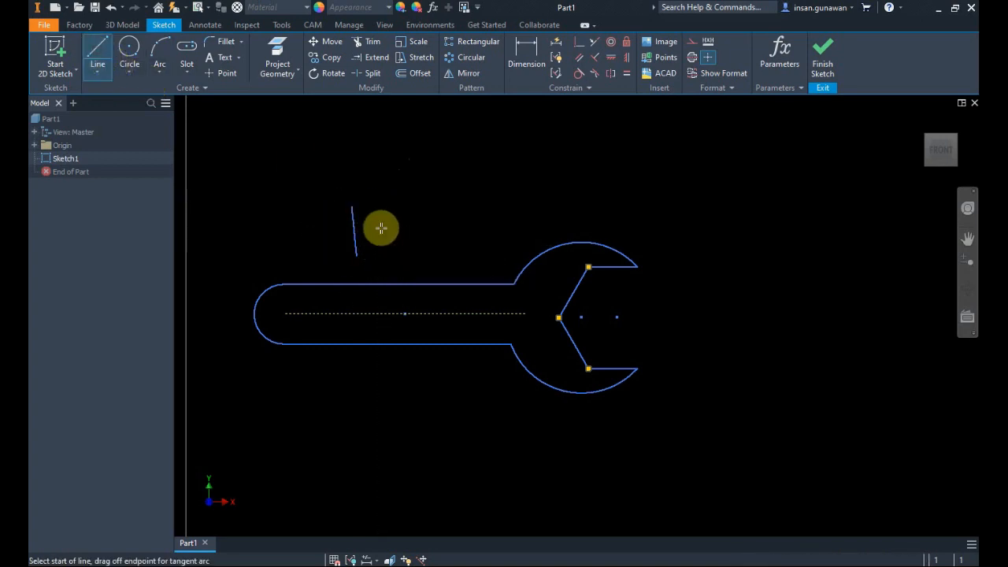
pyautogui.click(382, 203)
pyautogui.click(388, 254)
pyautogui.press('Escape')
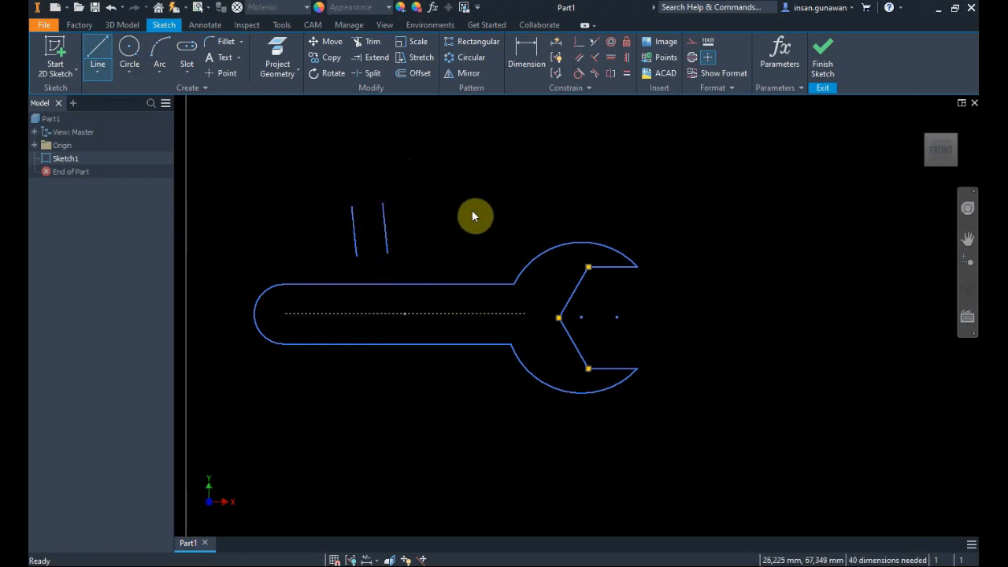
# Extend both short lines down to the handle's upper edge and extend the wrench head's upper arc across the handle's end
pyautogui.click(375, 57)
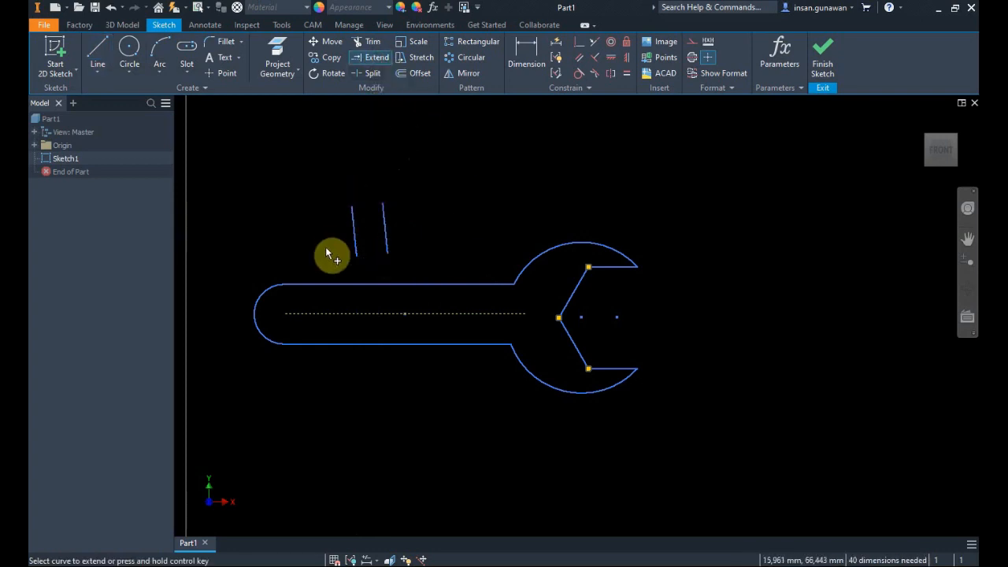
pyautogui.moveTo(326, 250); pyautogui.dragTo(459, 247)
pyautogui.moveTo(534, 230)
pyautogui.mouseDown()
pyautogui.moveTo(554, 273)
pyautogui.moveTo(491, 302)
pyautogui.mouseUp()
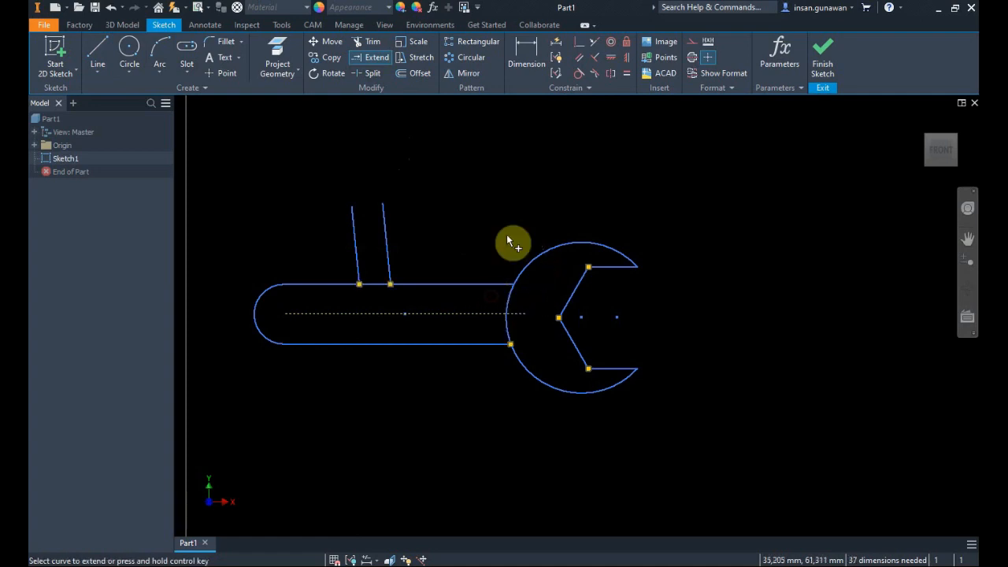
pyautogui.press('Escape')
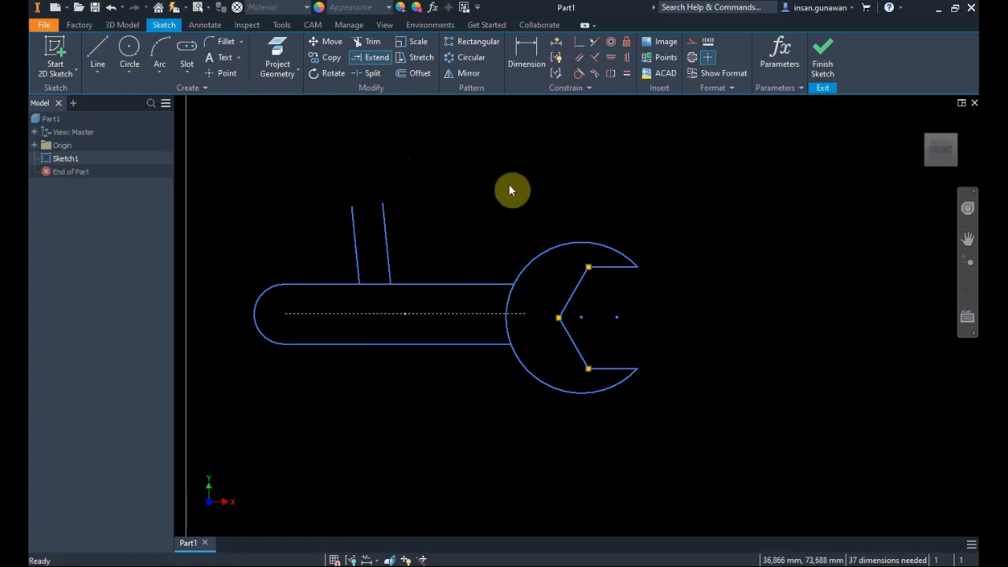
pyautogui.hotkey('alt', 'Tab')
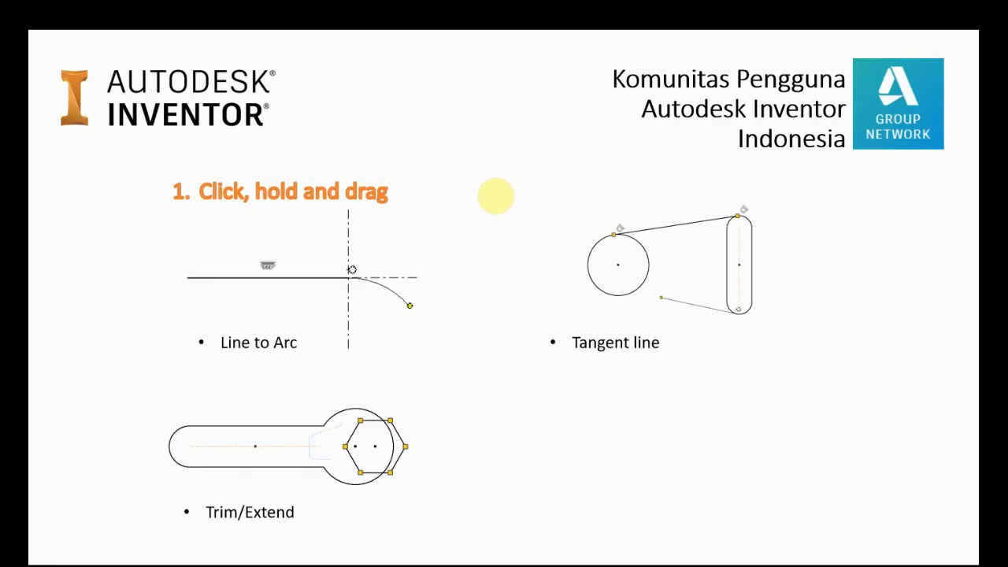
pyautogui.click(496, 196)
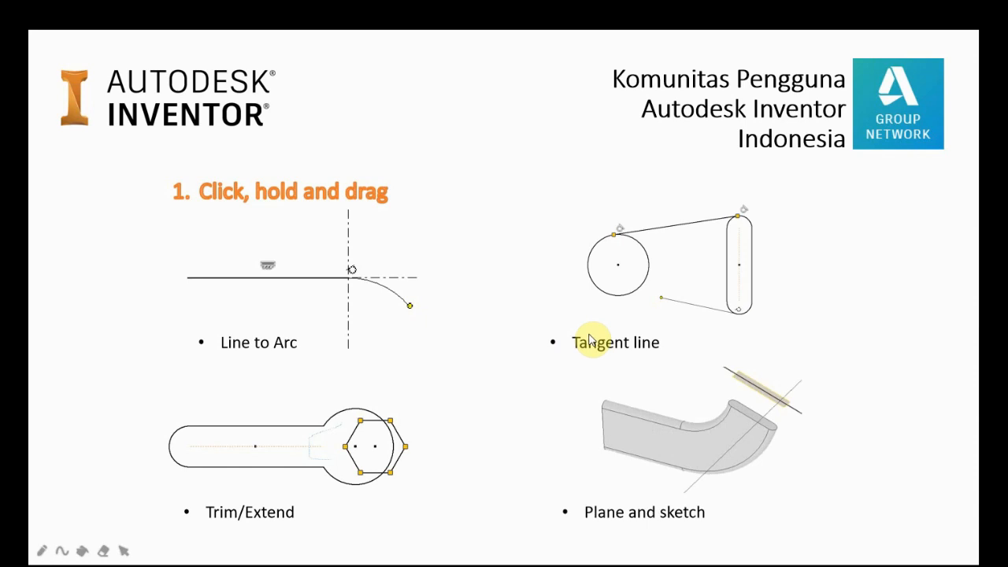
pyautogui.hotkey('alt', 'Tab')
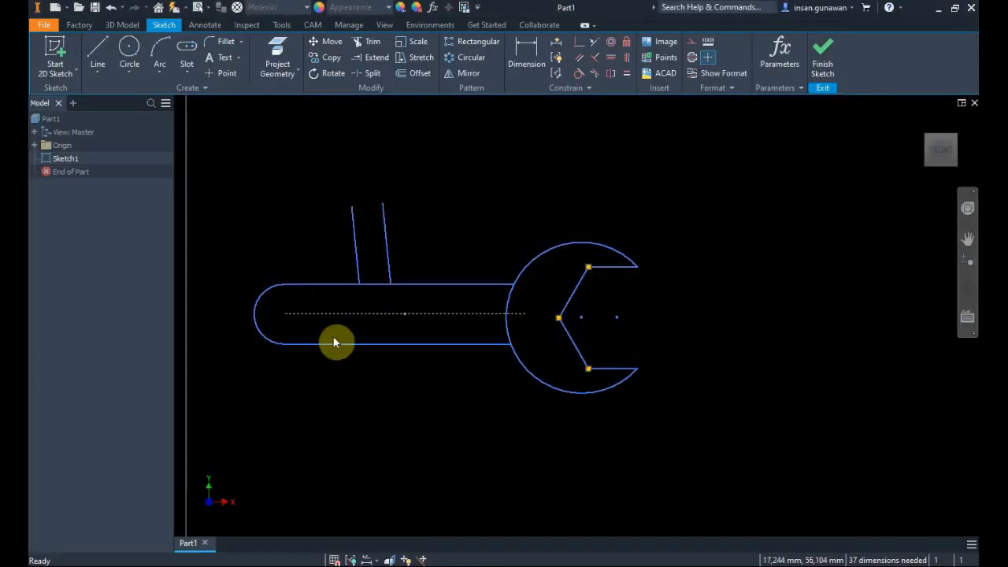
# Create a new Standard (mm) part and model a box about 15 mm square, centred on the origin and extruded 10 mm symmetrically
pyautogui.click(55, 7)
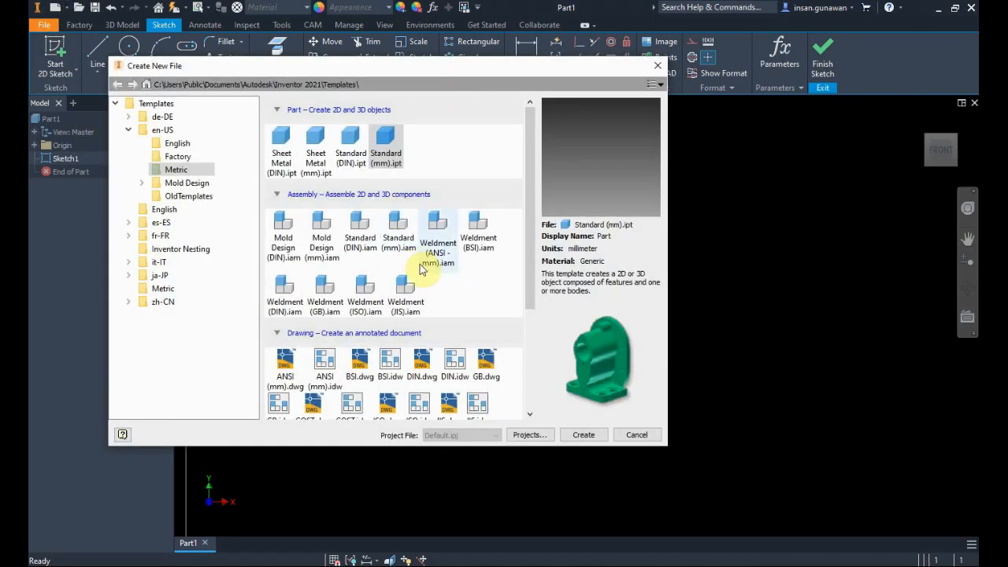
pyautogui.doubleClick(394, 147)
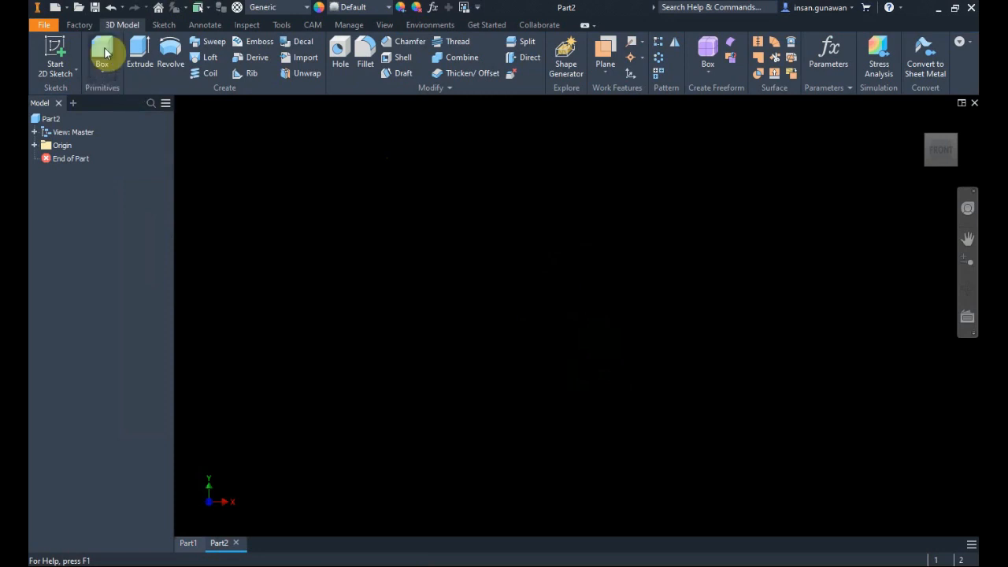
pyautogui.click(105, 47)
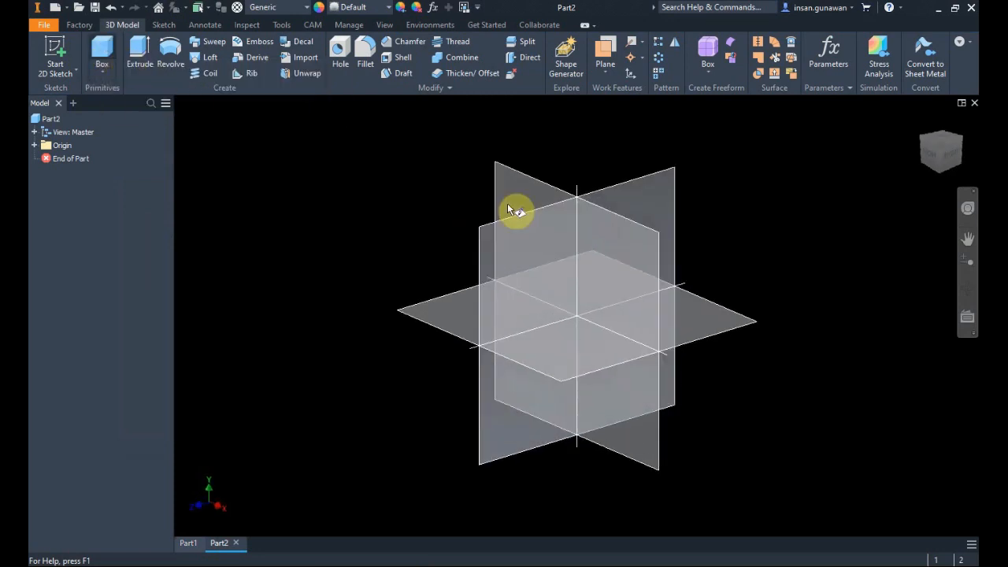
pyautogui.click(503, 199)
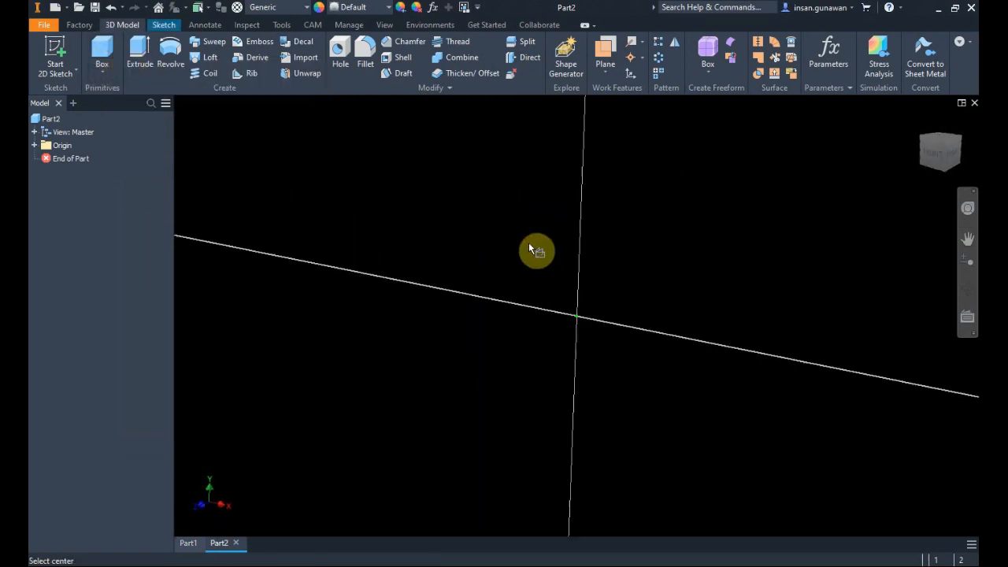
pyautogui.click(576, 314)
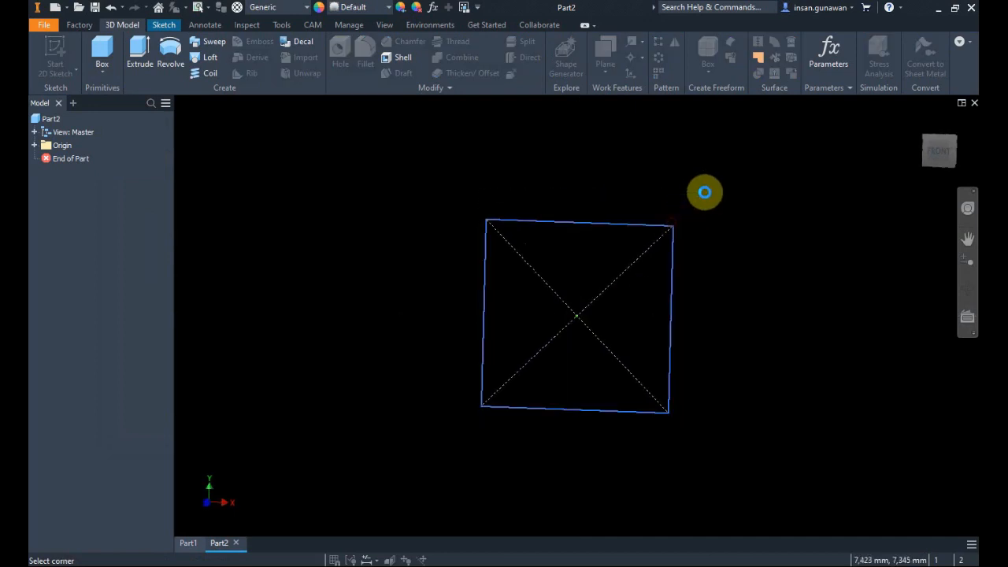
pyautogui.click(705, 193)
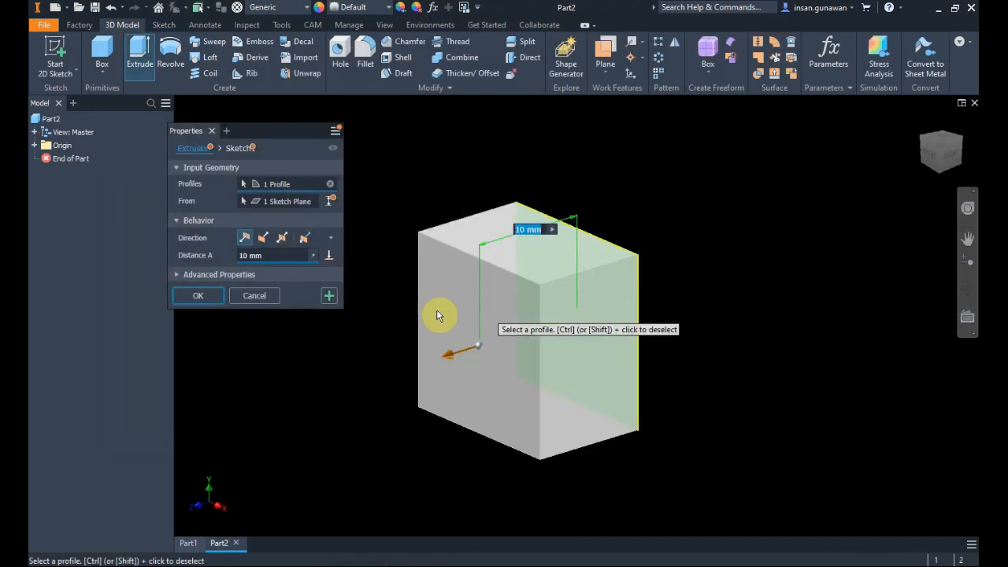
pyautogui.click(281, 238)
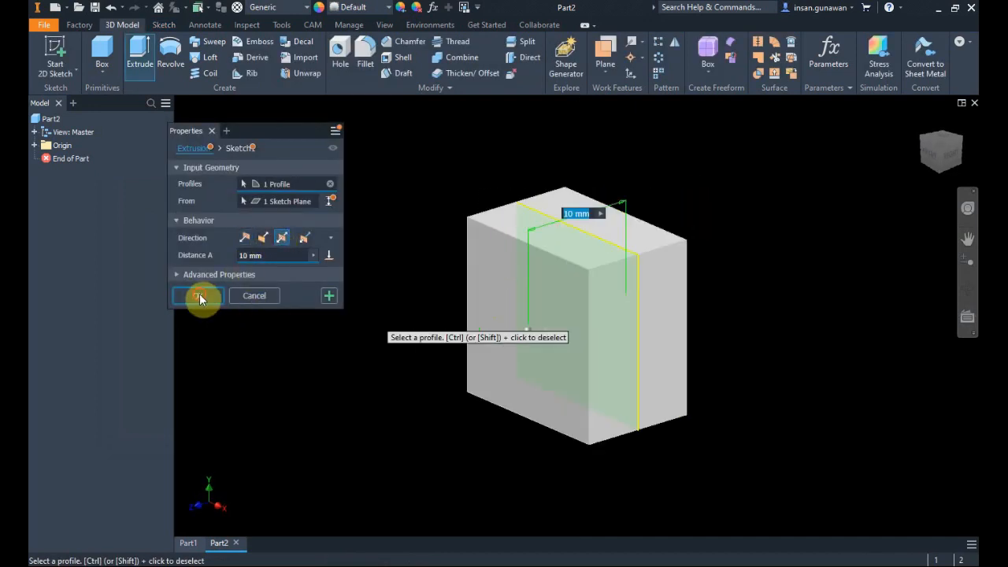
pyautogui.click(199, 295)
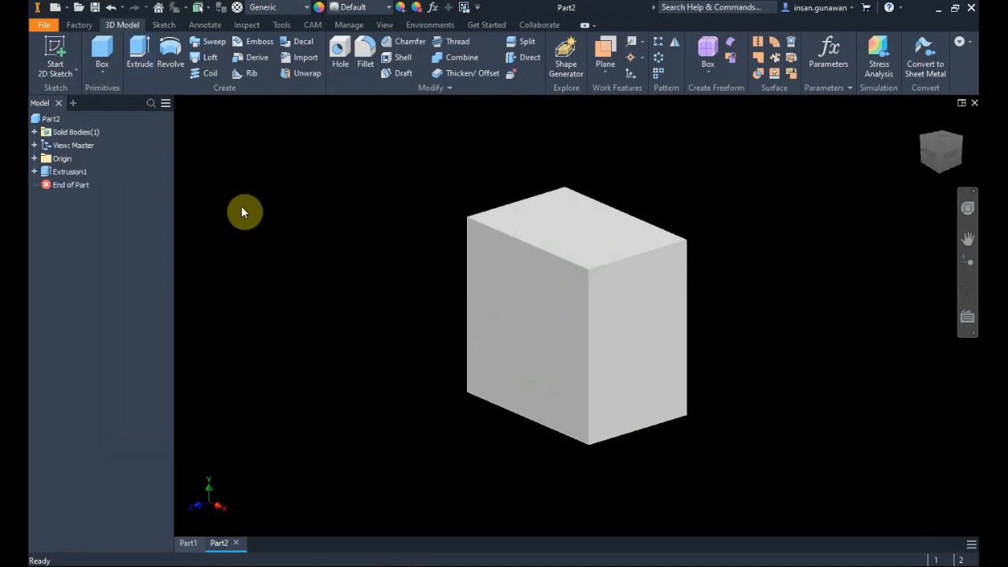
pyautogui.click(604, 54)
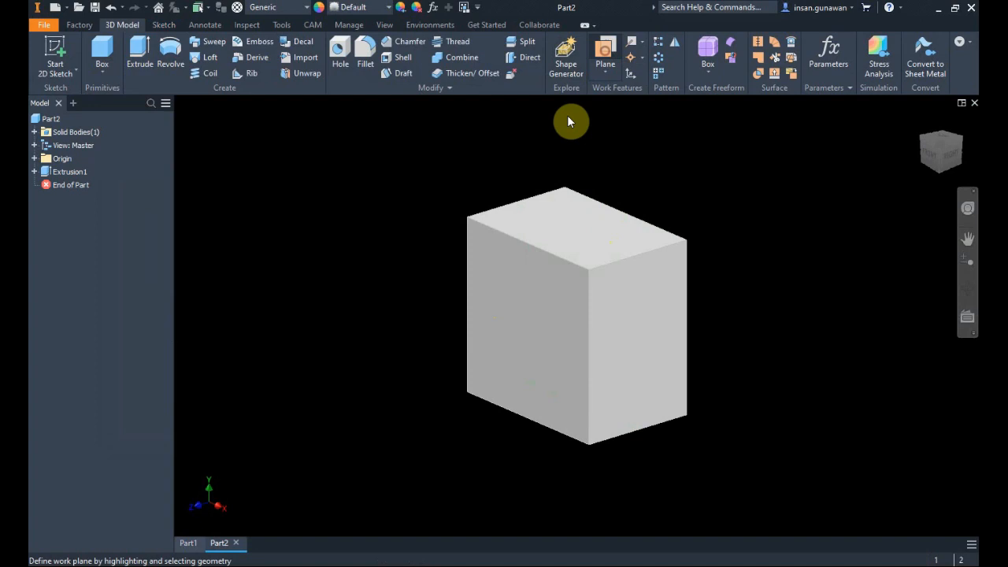
pyautogui.click(508, 307)
pyautogui.click(509, 320)
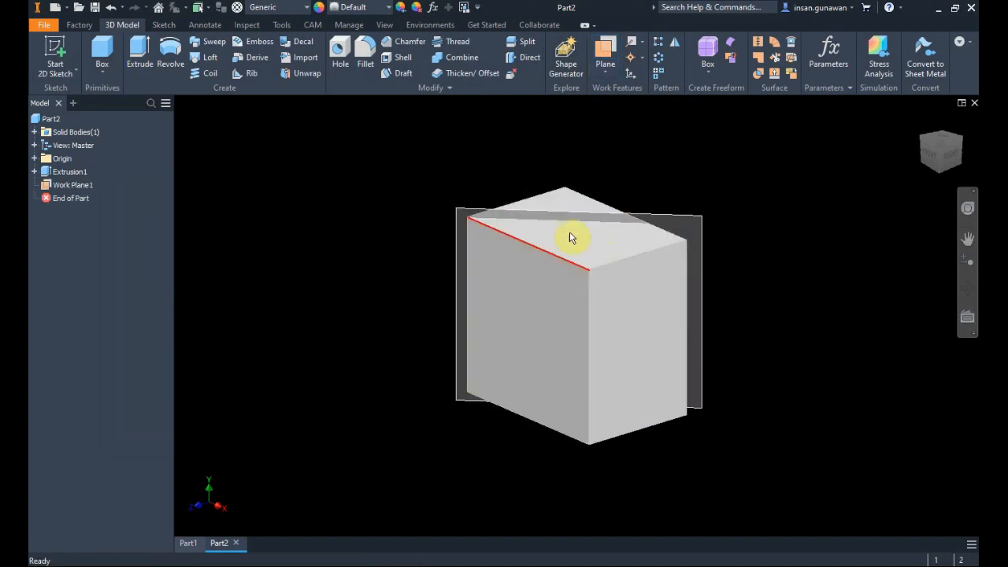
pyautogui.hotkey('ctrl', 'z')
# Create a work plane offset outward about 9.75 mm from the box's front face
pyautogui.click(605, 53)
pyautogui.moveTo(505, 320); pyautogui.dragTo(430, 355)
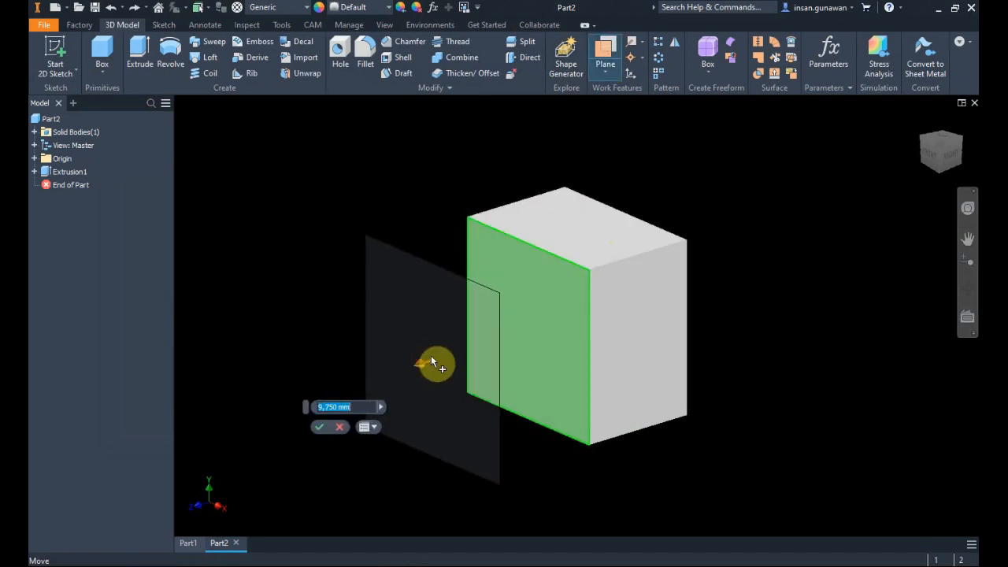
pyautogui.click(330, 426)
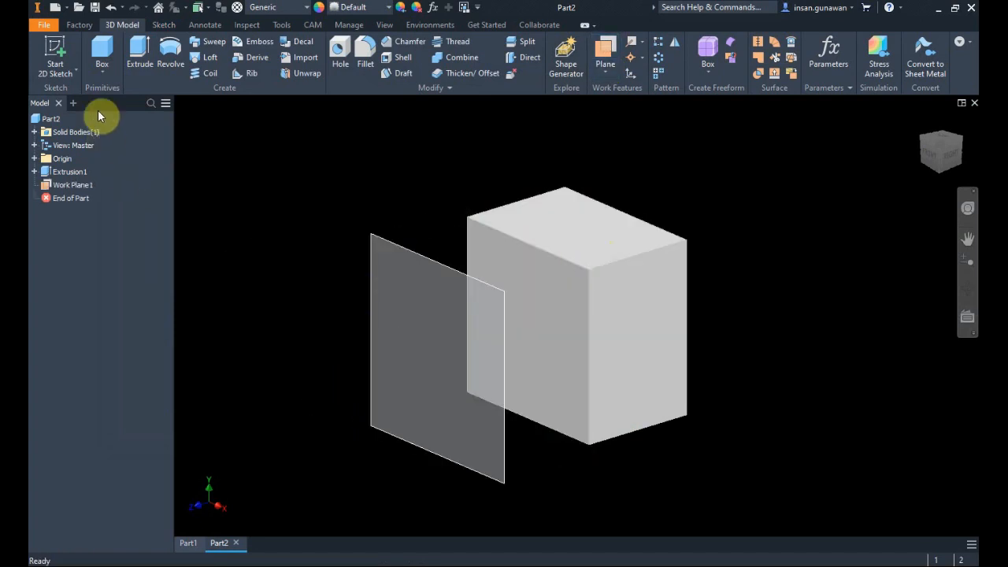
# Start a 2D sketch on the offset work plane in front of the box and undo it
pyautogui.click(59, 50)
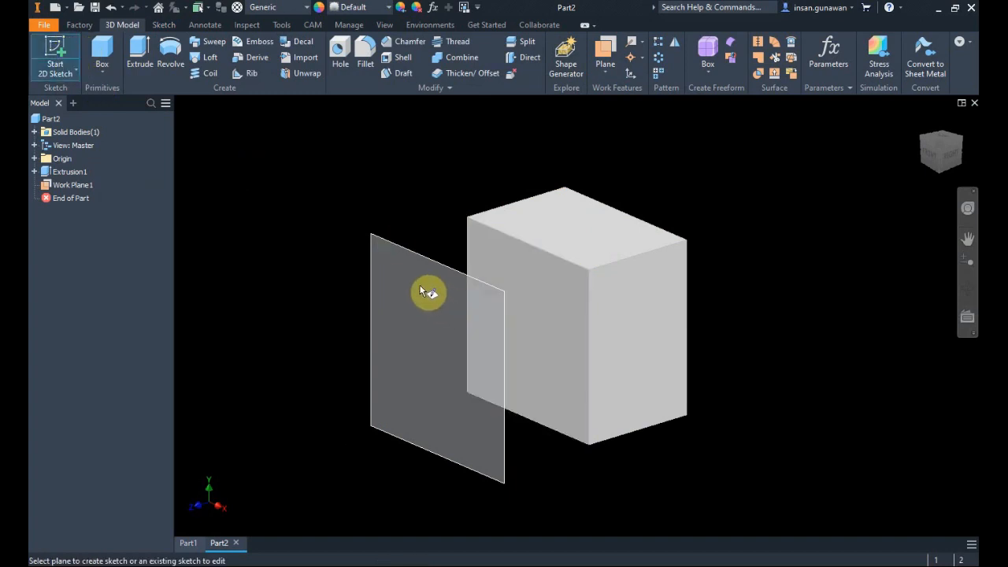
pyautogui.click(406, 246)
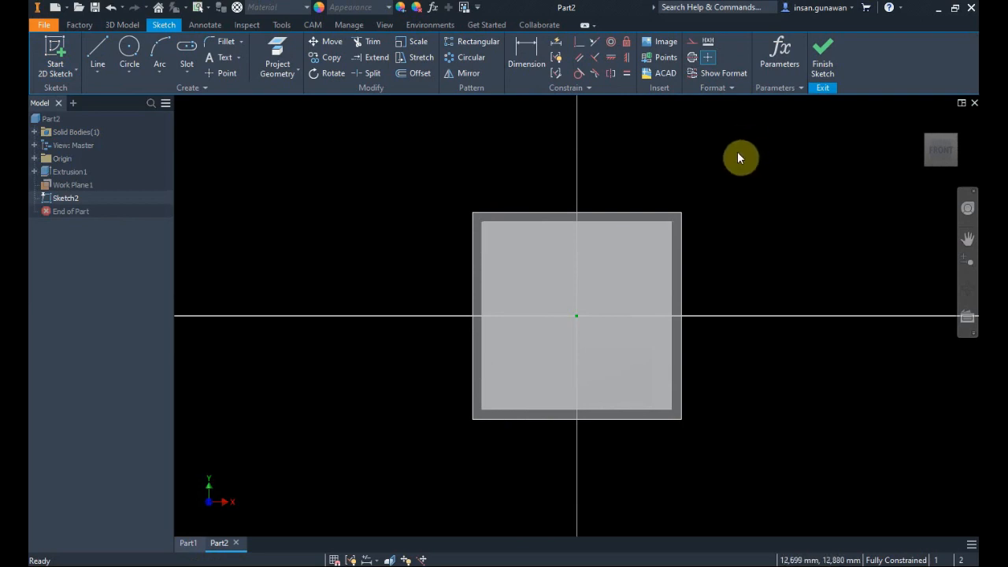
pyautogui.hotkey('ctrl', 'z')
# Start a 2D sketch on a new plane offset 9 mm outward from the box's right face, and finish it empty
pyautogui.keyDown('shift'); pyautogui.moveTo(766, 215); pyautogui.dragTo(726, 239, button='middle'); pyautogui.keyUp('shift')
pyautogui.moveTo(726, 239); pyautogui.dragTo(490, 302, button='middle')
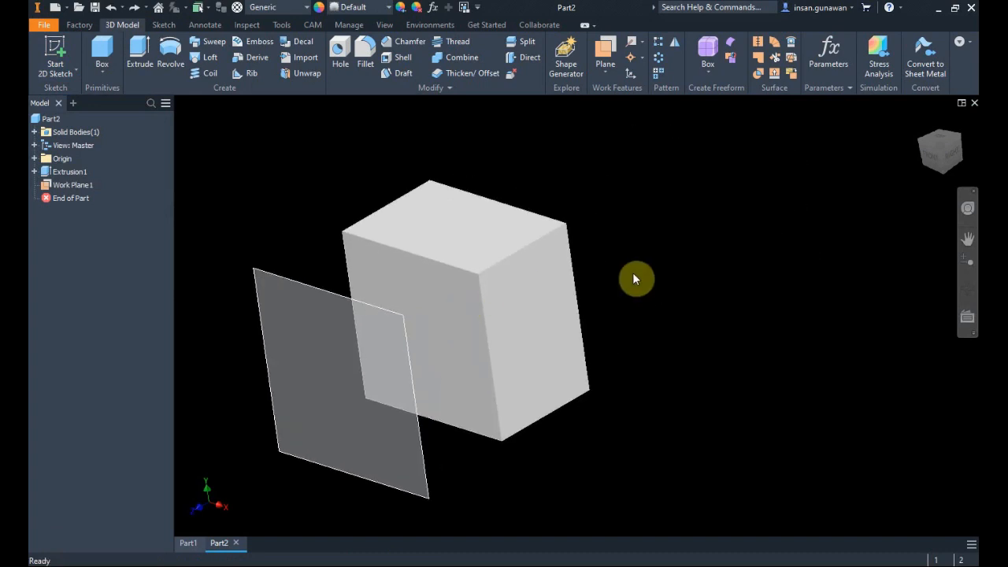
pyautogui.keyDown('shift'); pyautogui.moveTo(636, 276); pyautogui.dragTo(632, 236, button='middle'); pyautogui.keyUp('shift')
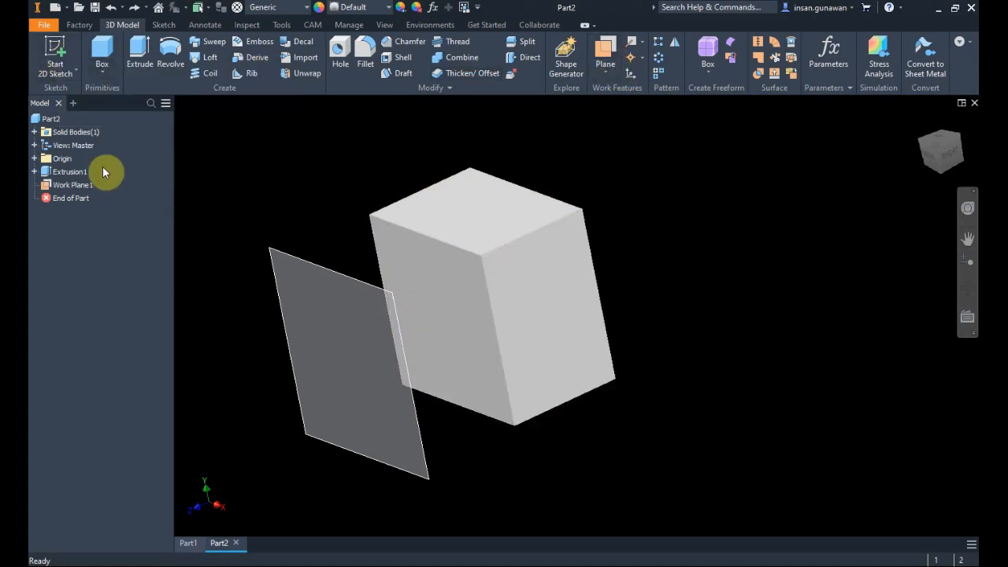
pyautogui.click(55, 46)
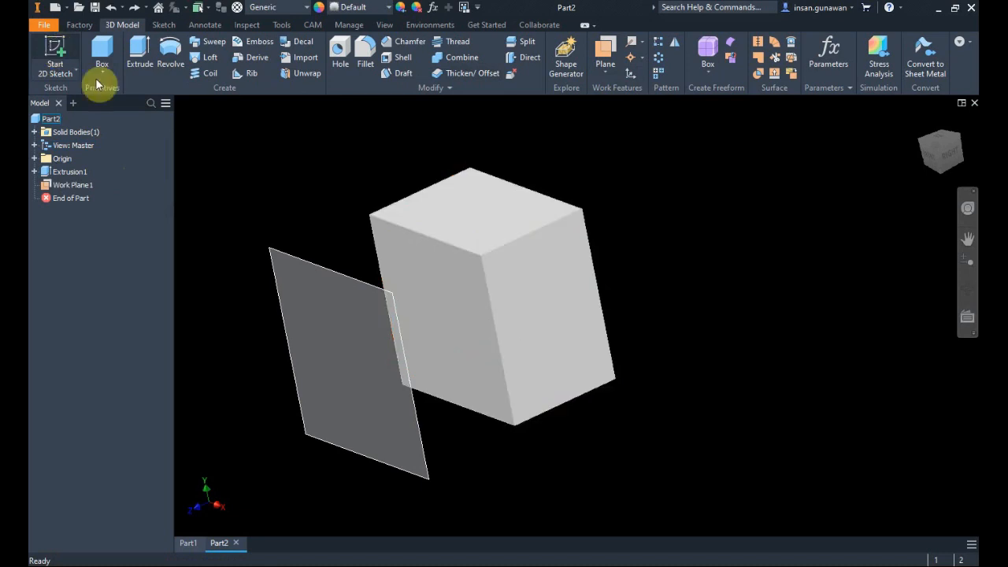
pyautogui.click(541, 279)
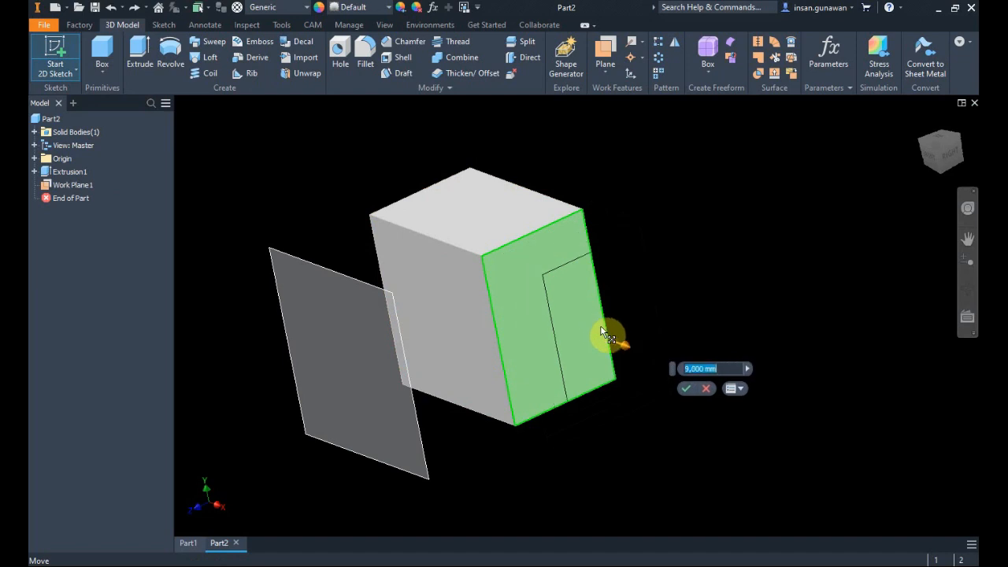
pyautogui.click(687, 391)
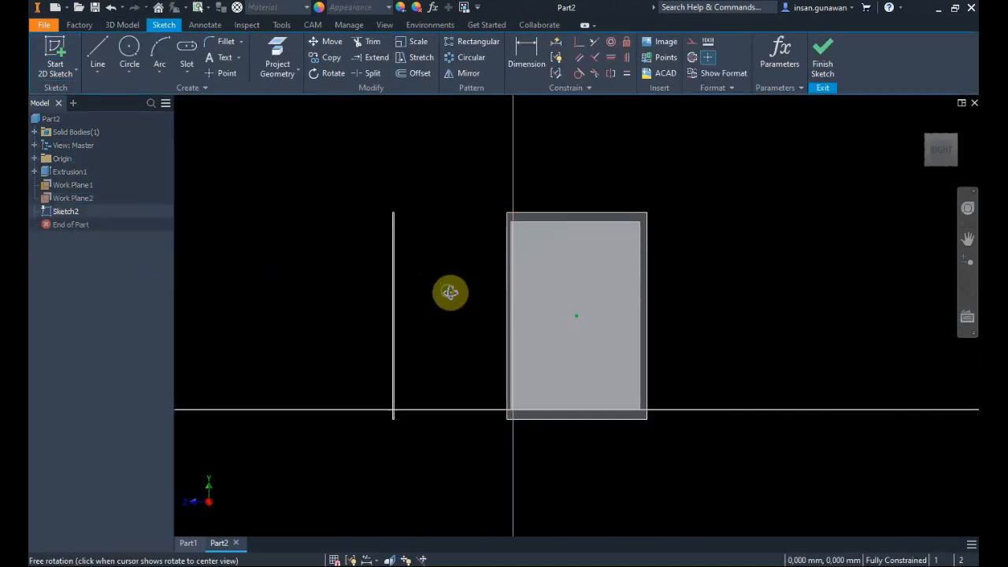
pyautogui.moveTo(450, 292)
pyautogui.keyDown('shift'); pyautogui.mouseDown(button='middle')
pyautogui.moveTo(466, 315)
pyautogui.moveTo(619, 310)
pyautogui.mouseUp(button='middle'); pyautogui.keyUp('shift')
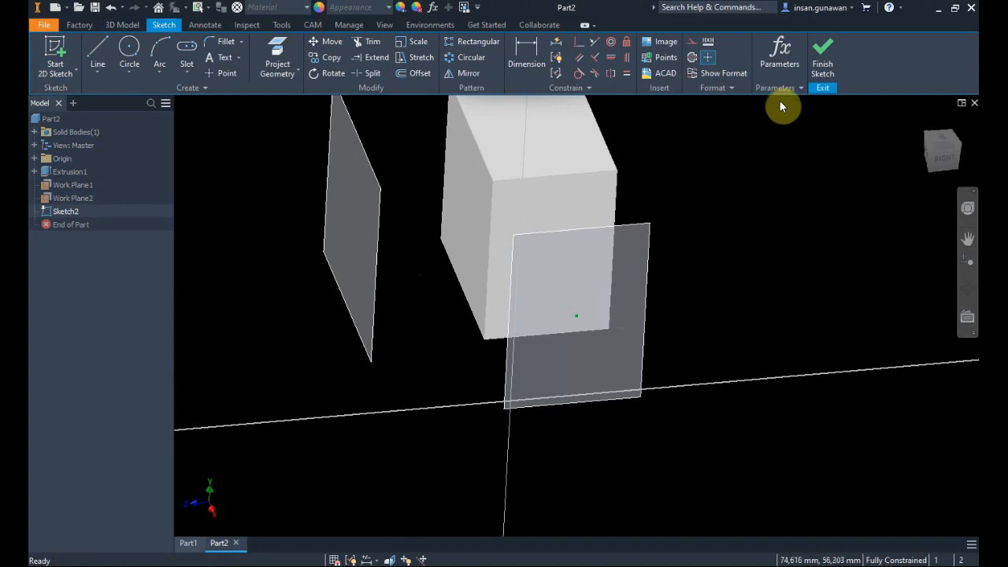
pyautogui.click(822, 59)
# Create a work plane offset -4 mm from the box's top face, so it cuts through the solid
pyautogui.moveTo(712, 193)
pyautogui.mouseDown(button='middle')
pyautogui.moveTo(653, 302)
pyautogui.moveTo(629, 278)
pyautogui.mouseUp(button='middle')
pyautogui.click(610, 51)
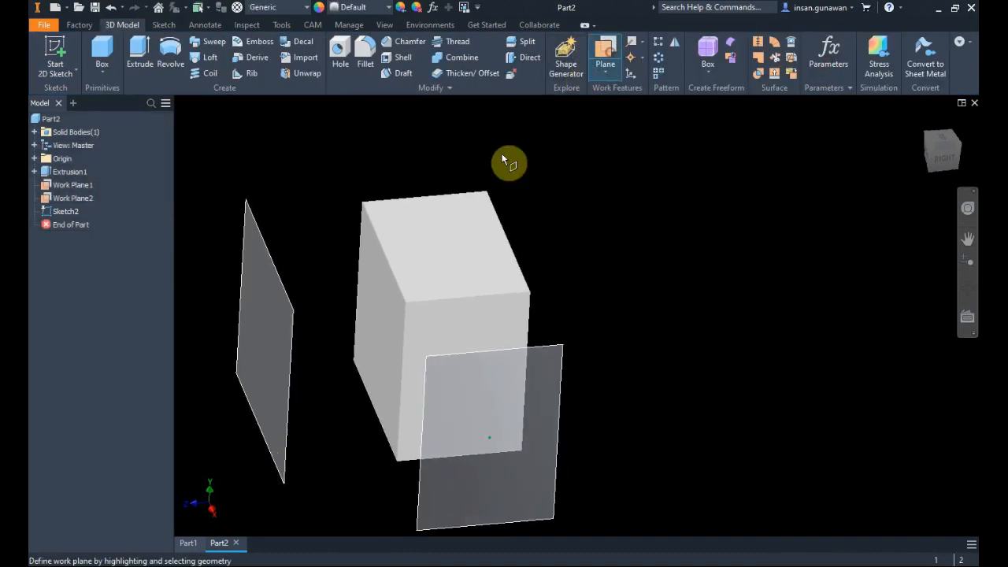
pyautogui.moveTo(480, 231); pyautogui.dragTo(484, 276)
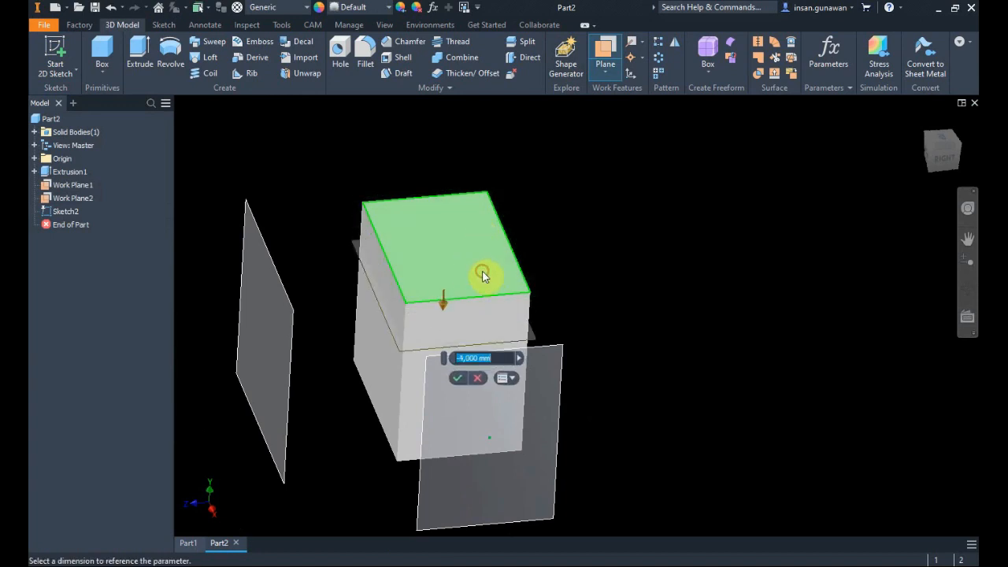
pyautogui.click(457, 380)
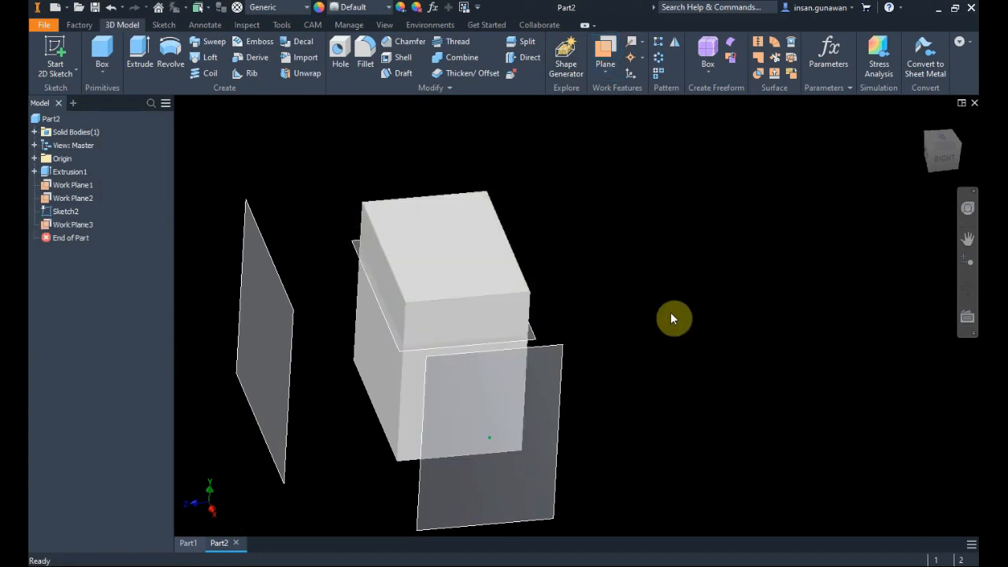
# Start a 2D sketch on a new plane offset 8.75 mm outward from the box's back face
pyautogui.moveTo(670, 312)
pyautogui.keyDown('shift'); pyautogui.mouseDown(button='middle')
pyautogui.moveTo(641, 302)
pyautogui.moveTo(610, 308)
pyautogui.moveTo(582, 293)
pyautogui.mouseUp(button='middle'); pyautogui.keyUp('shift')
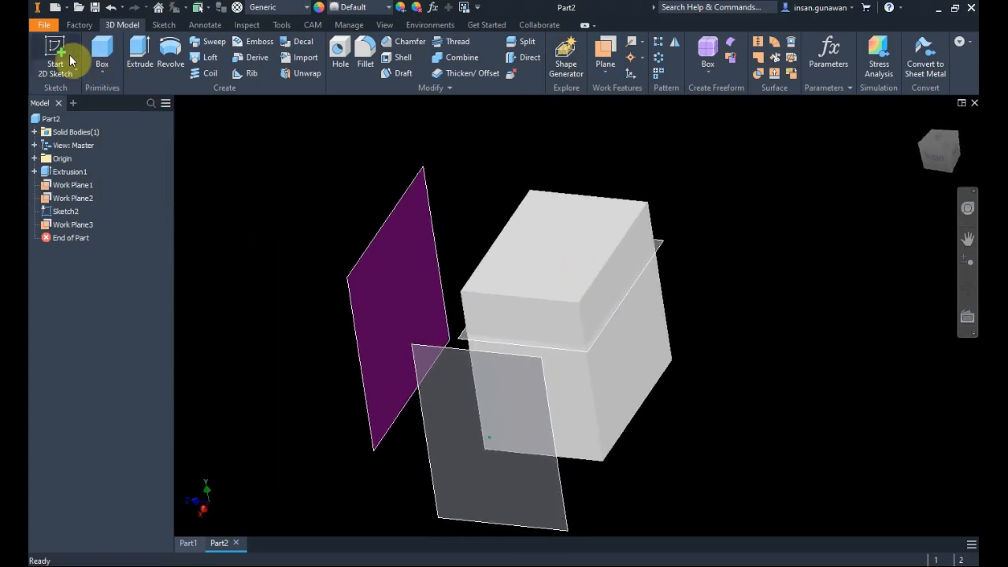
pyautogui.click(67, 55)
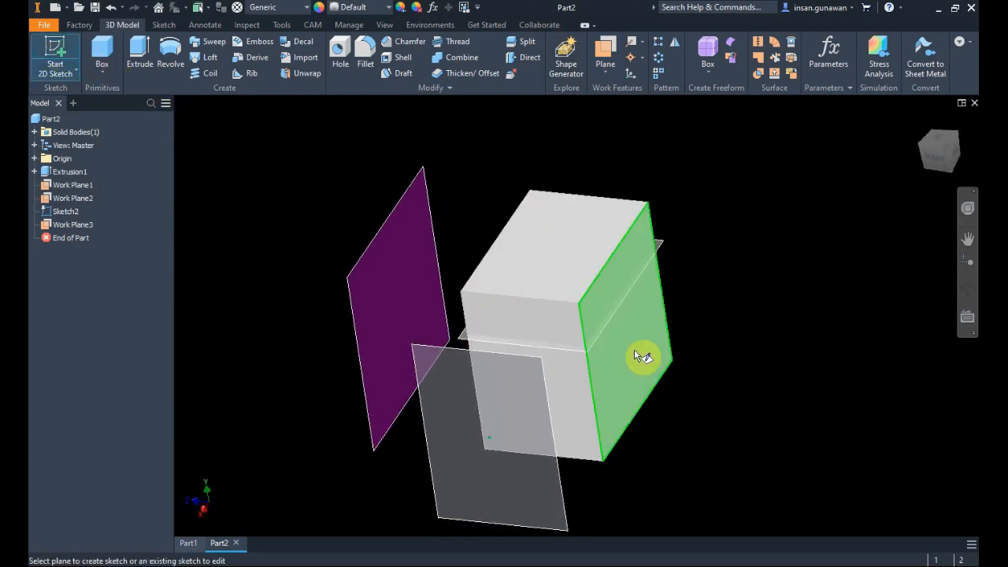
pyautogui.moveTo(634, 349); pyautogui.dragTo(737, 380)
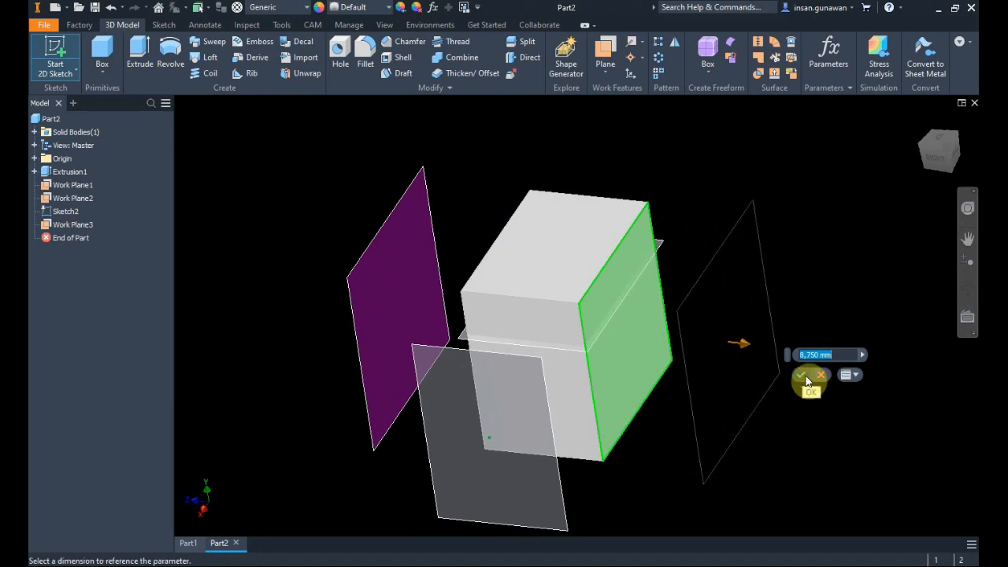
pyautogui.click(805, 375)
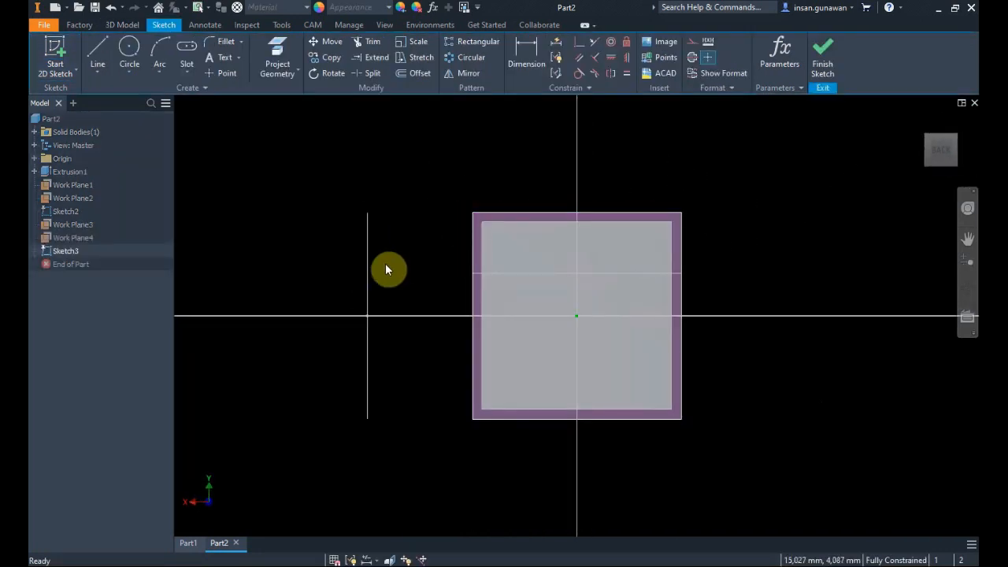
pyautogui.hotkey('alt', 'Tab')
pyautogui.click(293, 250)
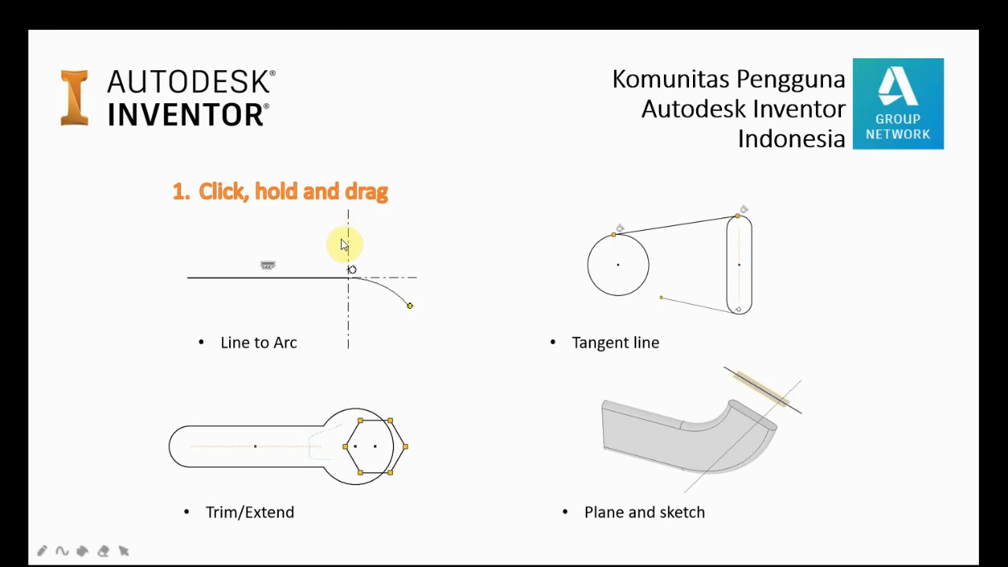
pyautogui.click(404, 229)
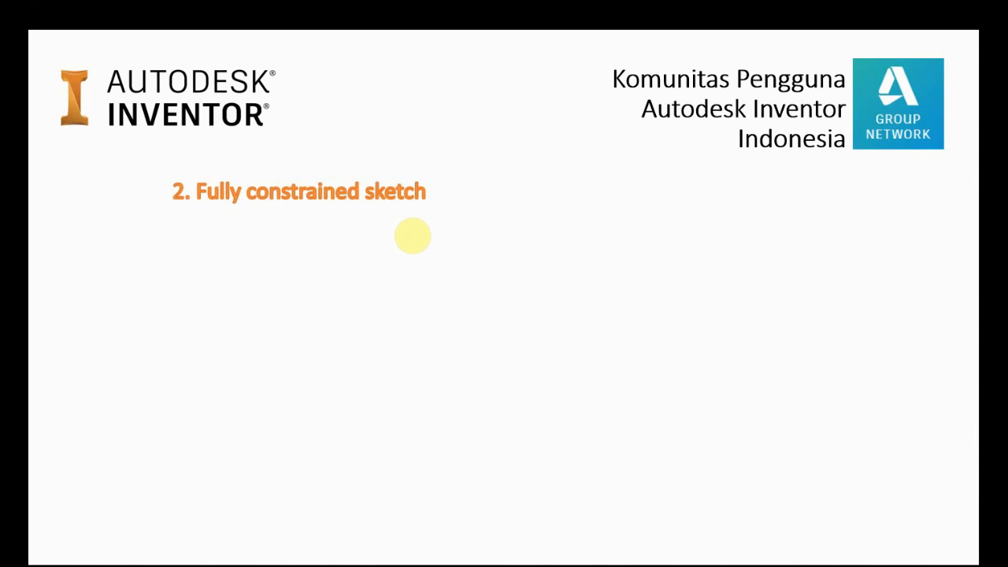
pyautogui.click(412, 237)
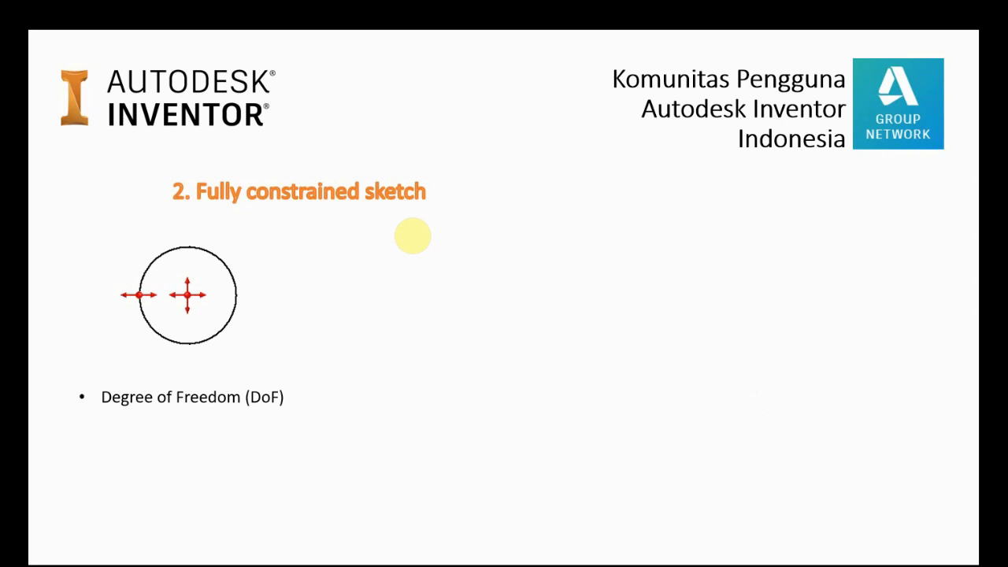
pyautogui.hotkey('alt', 'Tab')
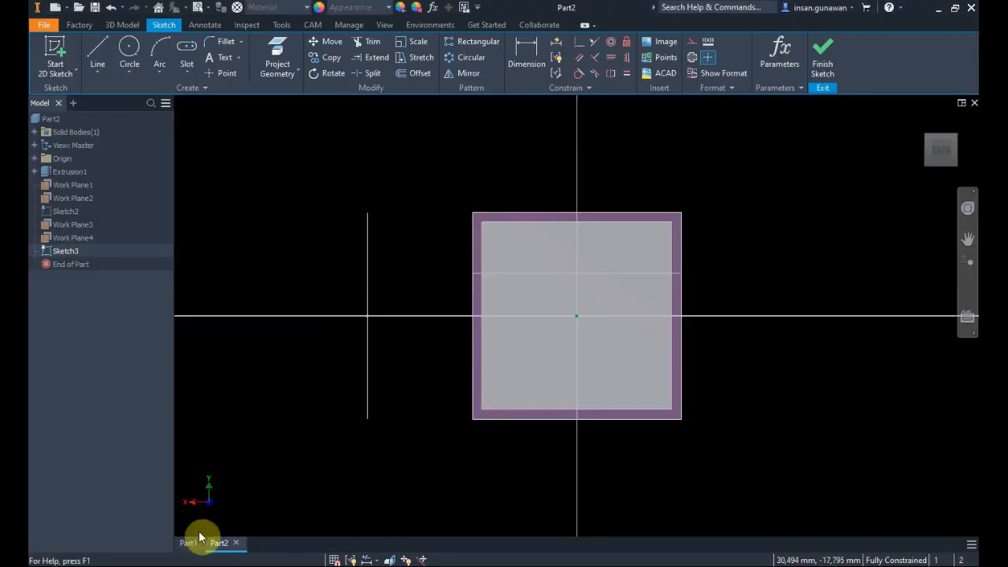
# Return to the Part1 document and delete all the practice profiles, including the wrench, from its sketch
pyautogui.click(193, 542)
pyautogui.scroll(-5, 315, 410)
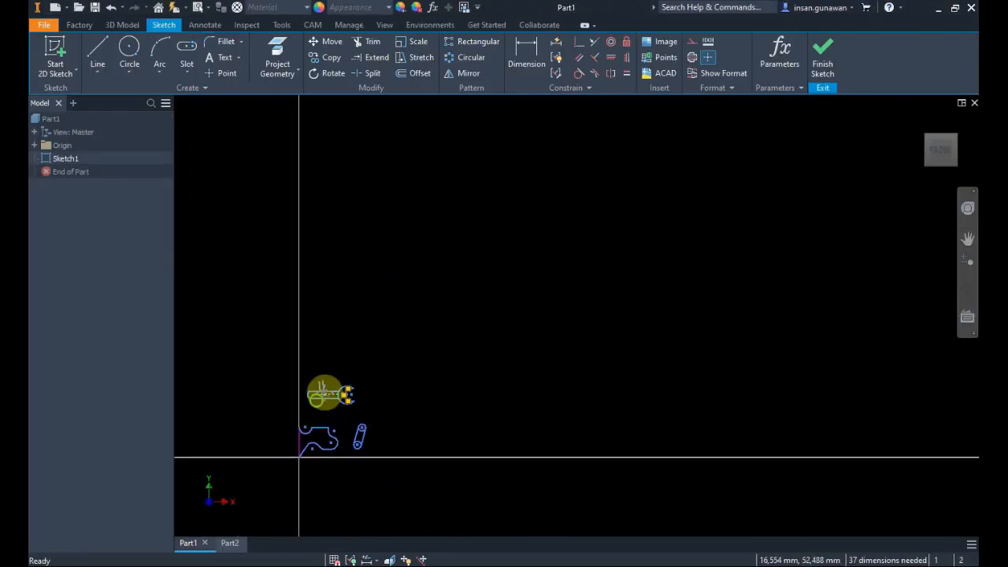
pyautogui.moveTo(326, 386); pyautogui.dragTo(378, 342, button='middle')
pyautogui.moveTo(461, 390); pyautogui.dragTo(282, 311)
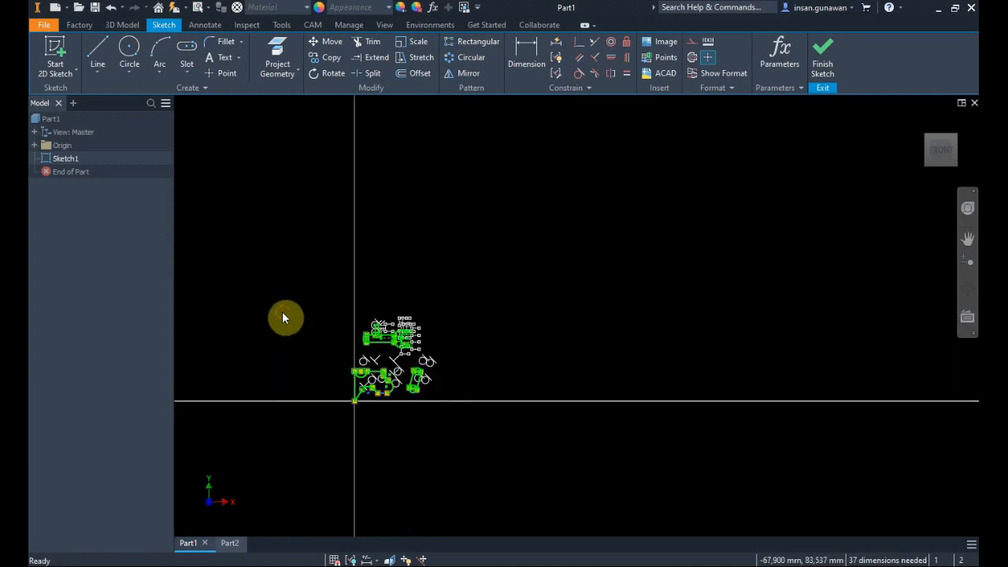
pyautogui.press('Delete')
pyautogui.scroll(2, 369, 411)
pyautogui.scroll(2, 368, 411)
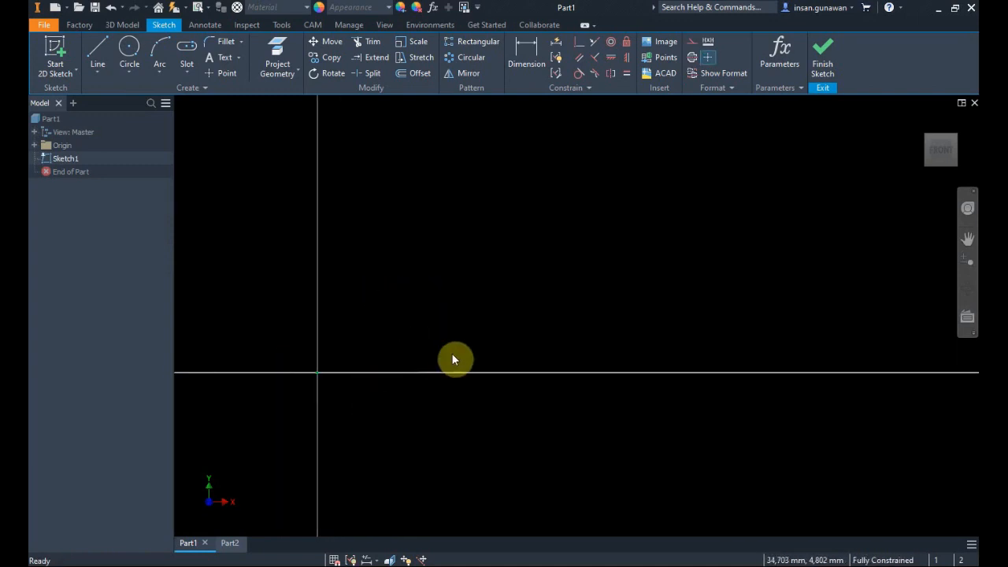
pyautogui.moveTo(466, 323)
pyautogui.mouseDown(button='middle')
pyautogui.moveTo(619, 307)
pyautogui.moveTo(538, 324)
pyautogui.mouseUp(button='middle')
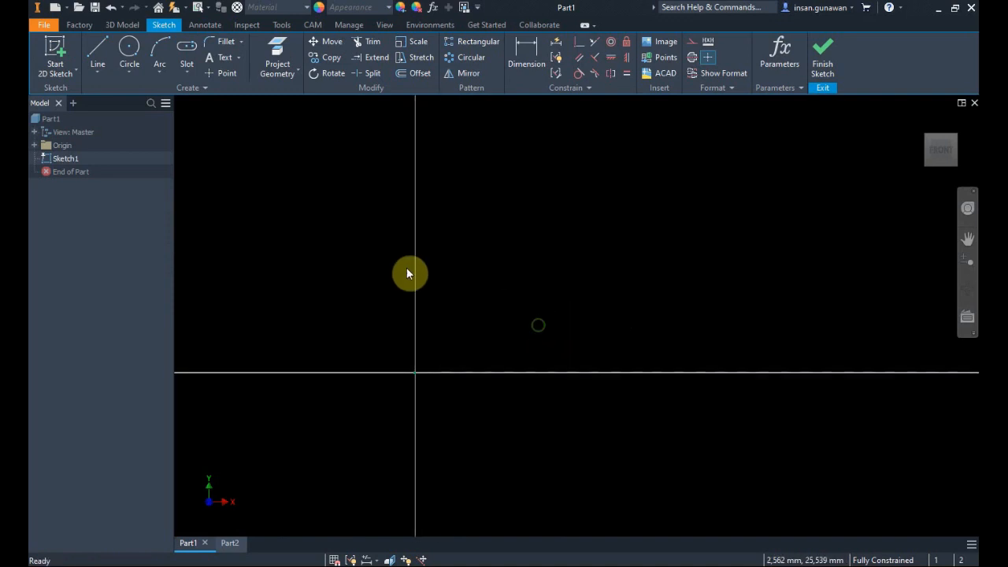
# Draw a circle centred on the sketch origin
pyautogui.click(129, 51)
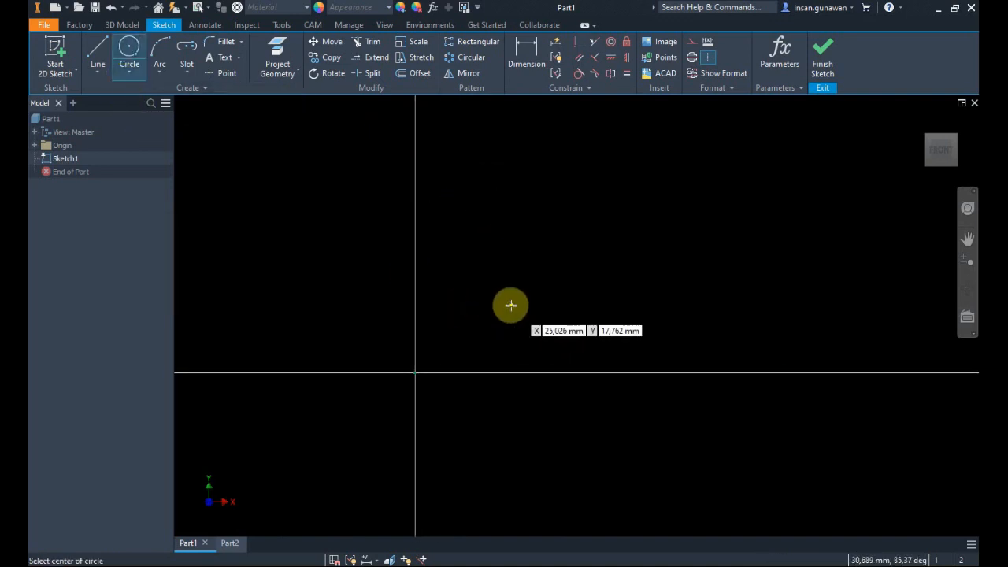
pyautogui.scroll(2, 429, 376)
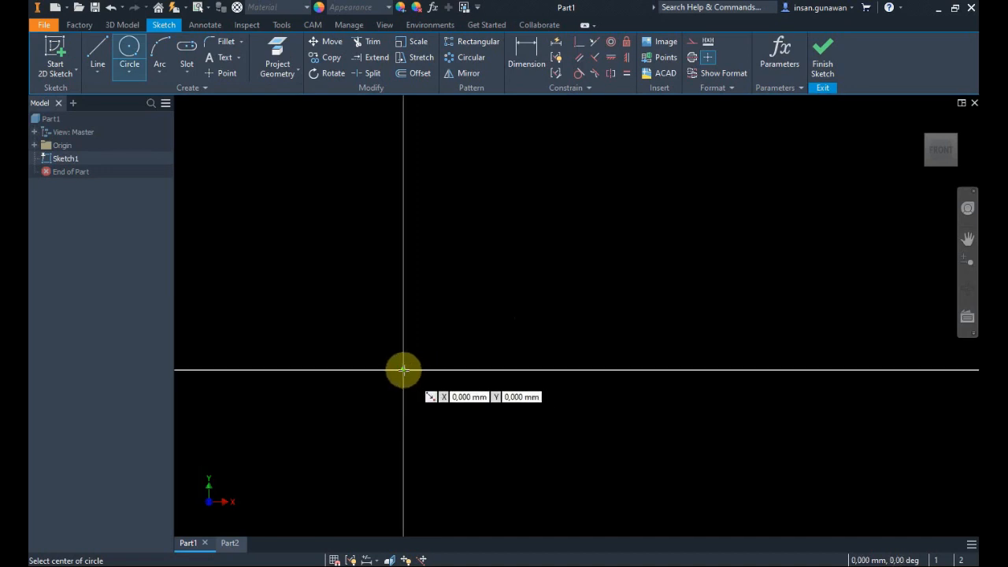
pyautogui.click(404, 370)
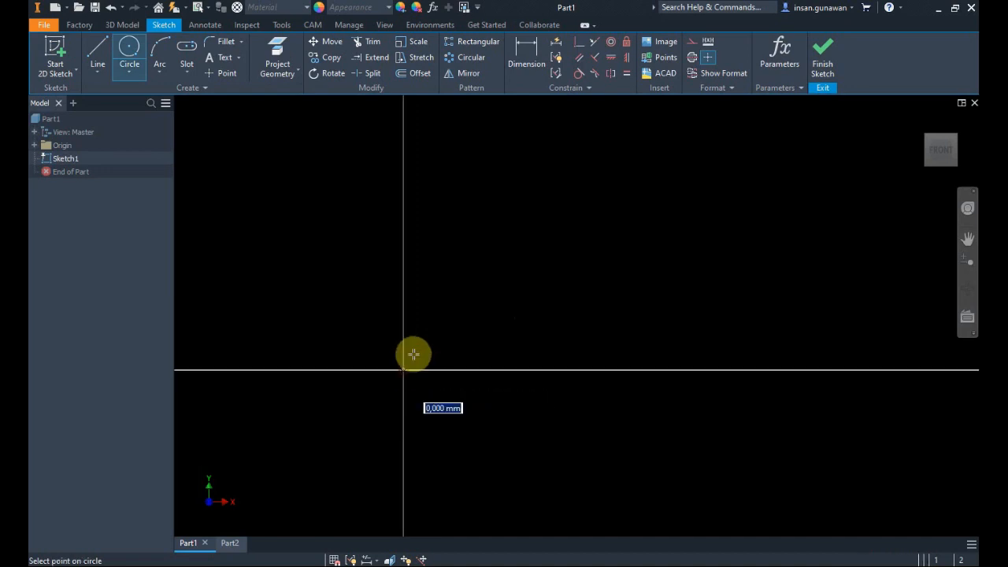
pyautogui.click(474, 293)
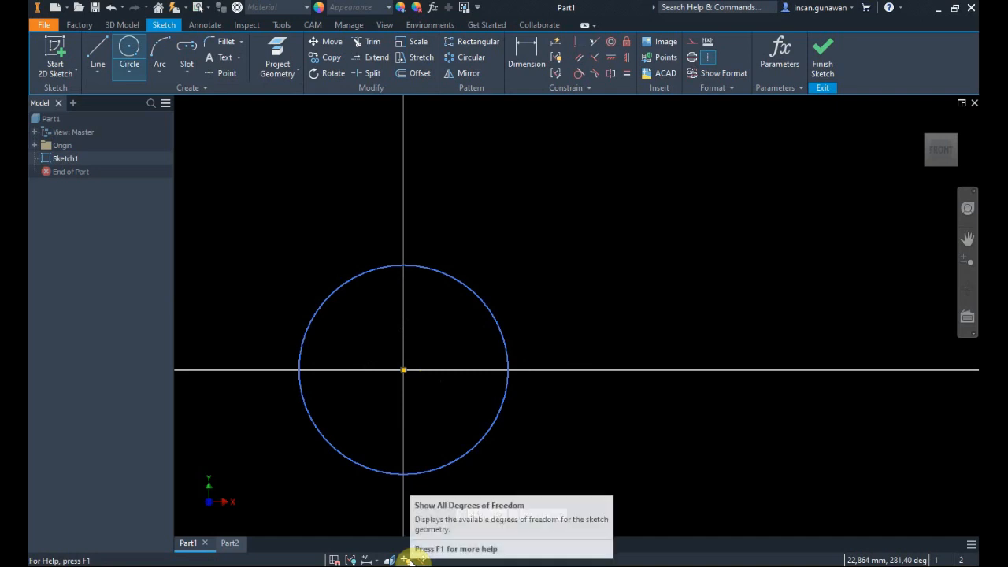
# Show all degrees of freedom and freely resize the origin-centred circle to a diameter of about 31.7 mm
pyautogui.click(409, 560)
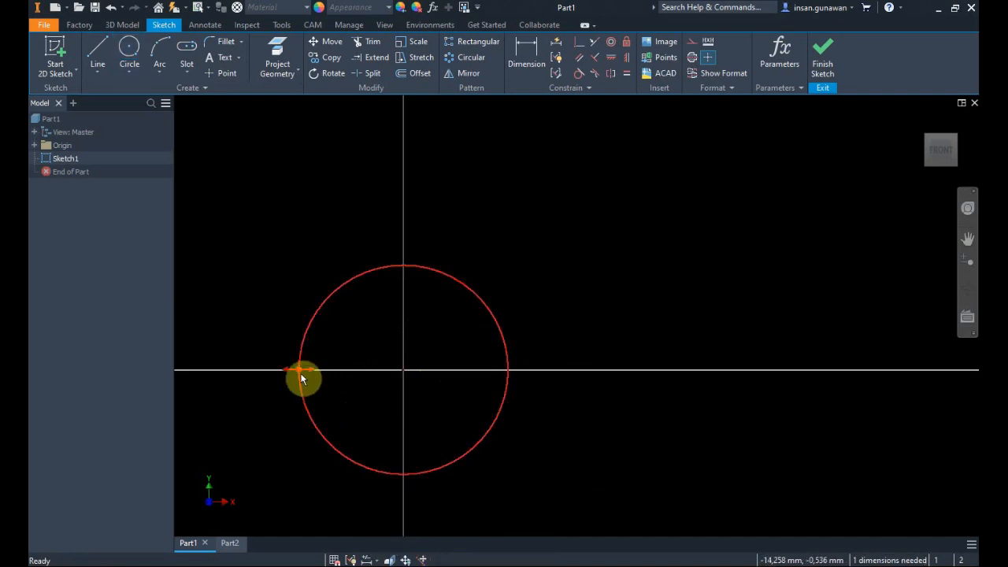
pyautogui.moveTo(300, 373); pyautogui.dragTo(309, 279)
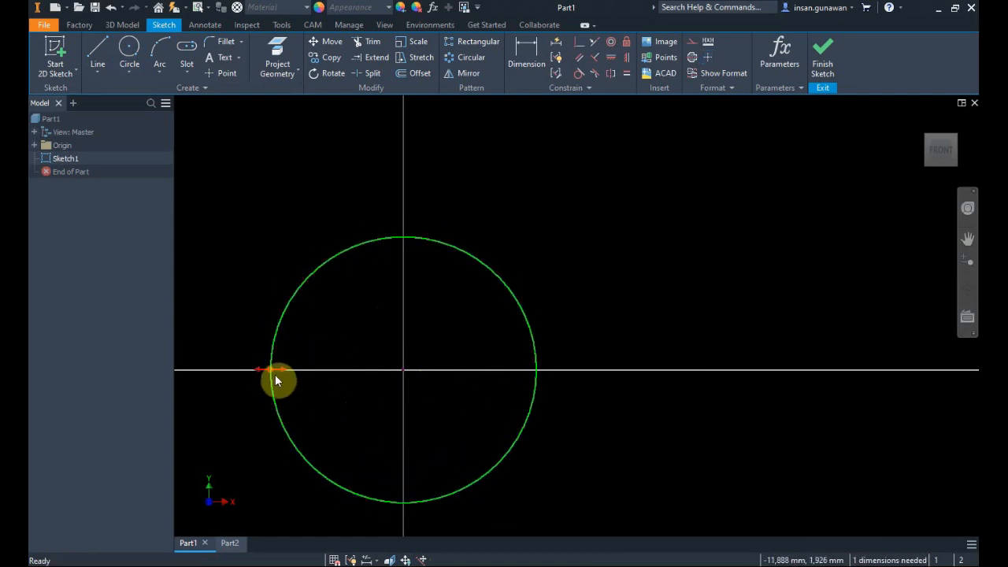
pyautogui.moveTo(275, 372); pyautogui.dragTo(299, 325)
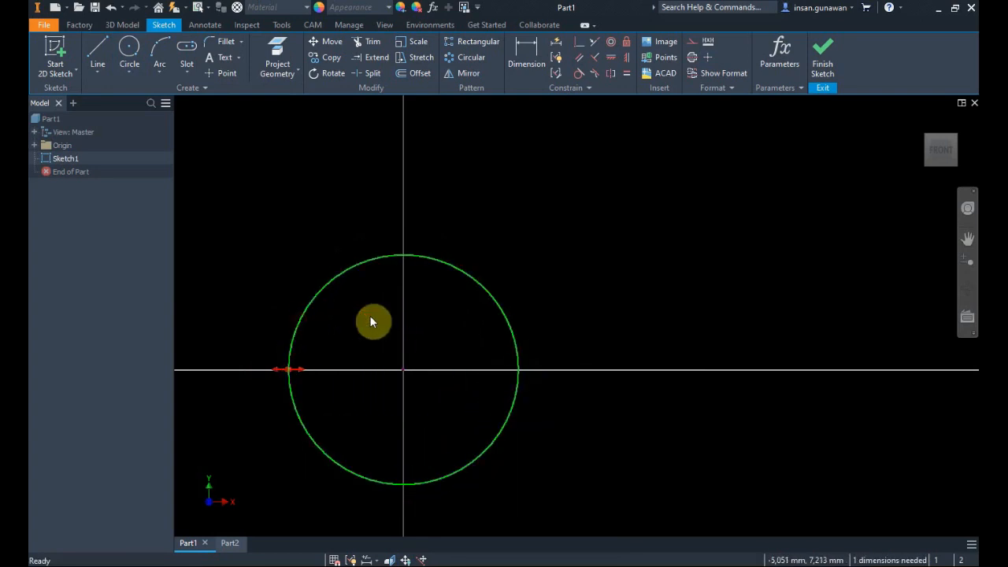
# Dimension the origin-centred circle's diameter as 30 mm
pyautogui.click(538, 53)
pyautogui.click(462, 272)
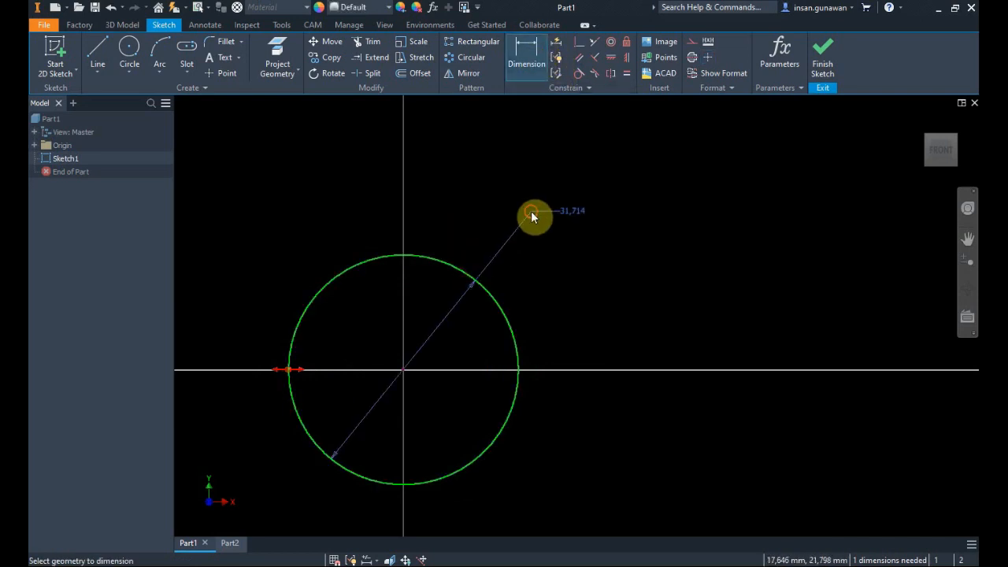
pyautogui.click(531, 211)
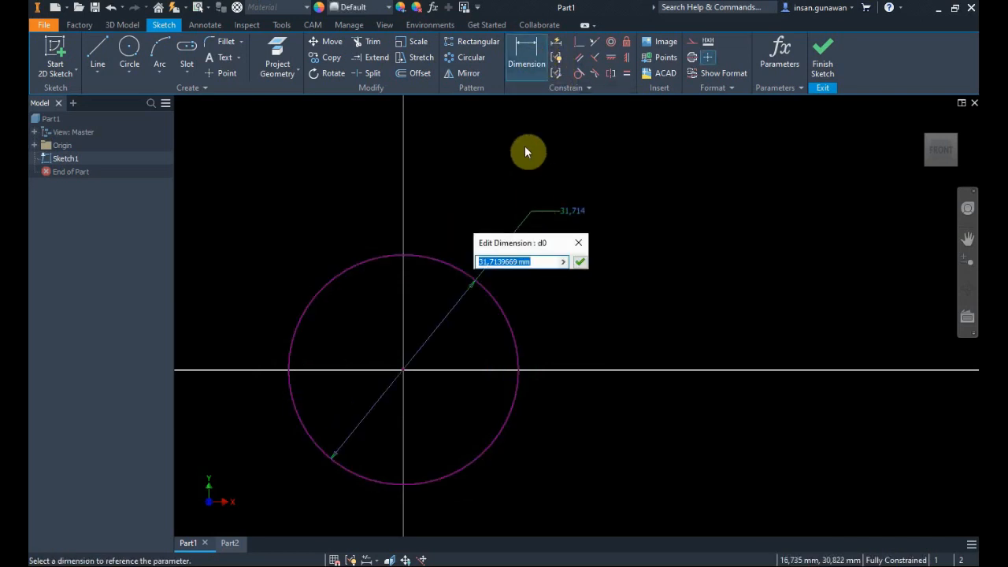
pyautogui.write('30')
pyautogui.press('Return')
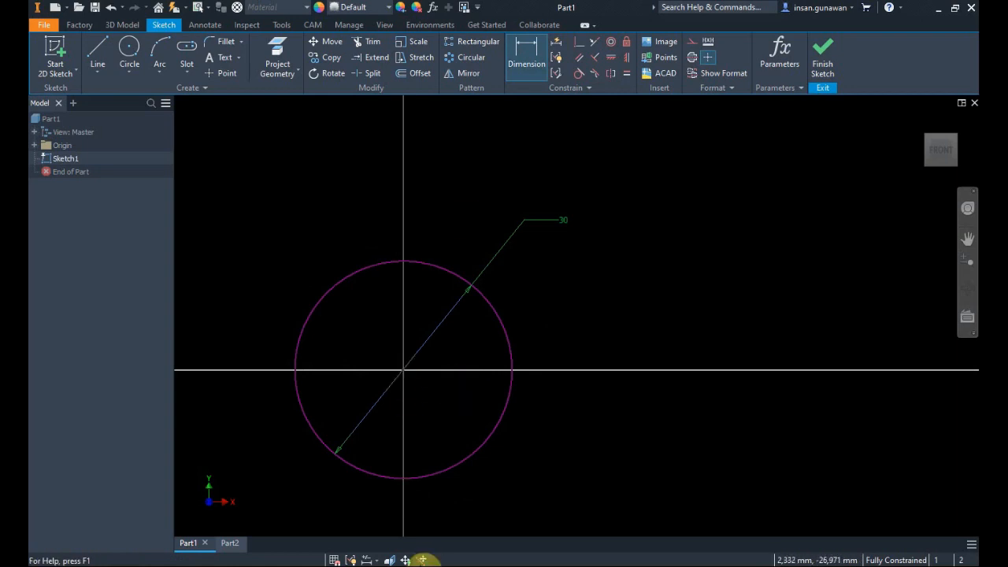
pyautogui.press('Escape')
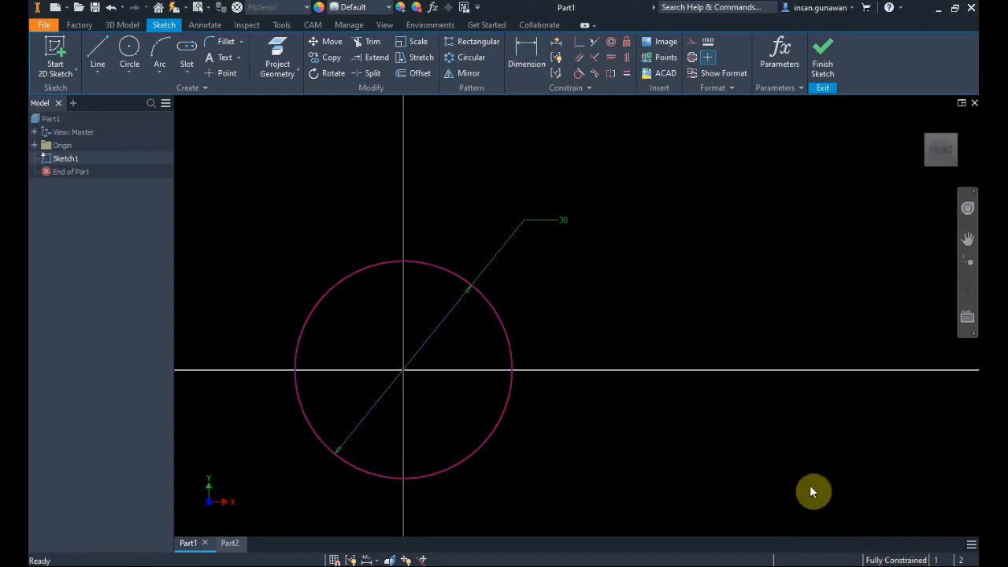
# Delete the 30 mm circle together with its dimension from the sketch
pyautogui.moveTo(809, 485); pyautogui.dragTo(806, 479, button='middle')
pyautogui.moveTo(592, 329); pyautogui.dragTo(457, 251)
pyautogui.press('Delete')
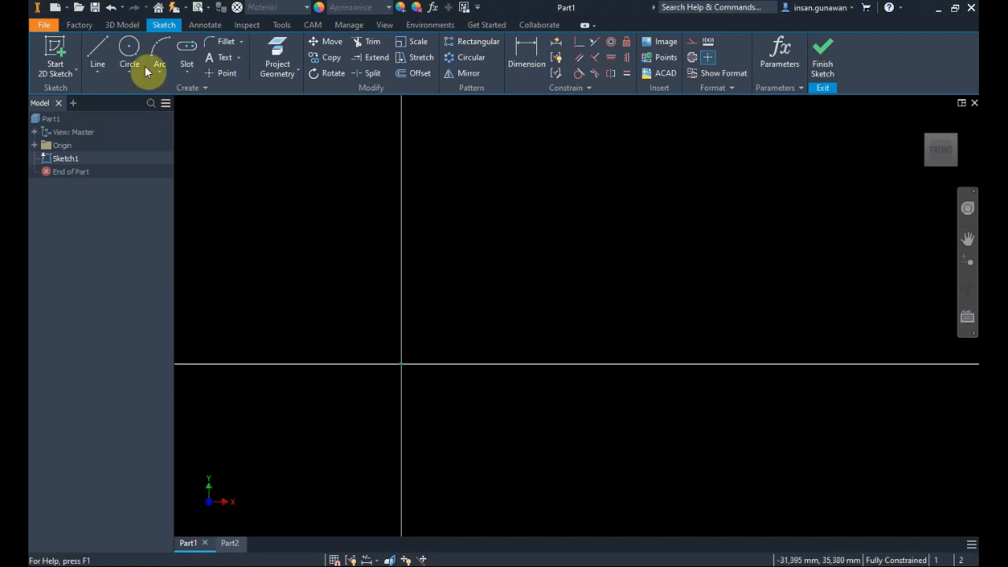
# Draw a free circle above and to the right of the origin, with its centre off both axes
pyautogui.click(130, 49)
pyautogui.click(485, 268)
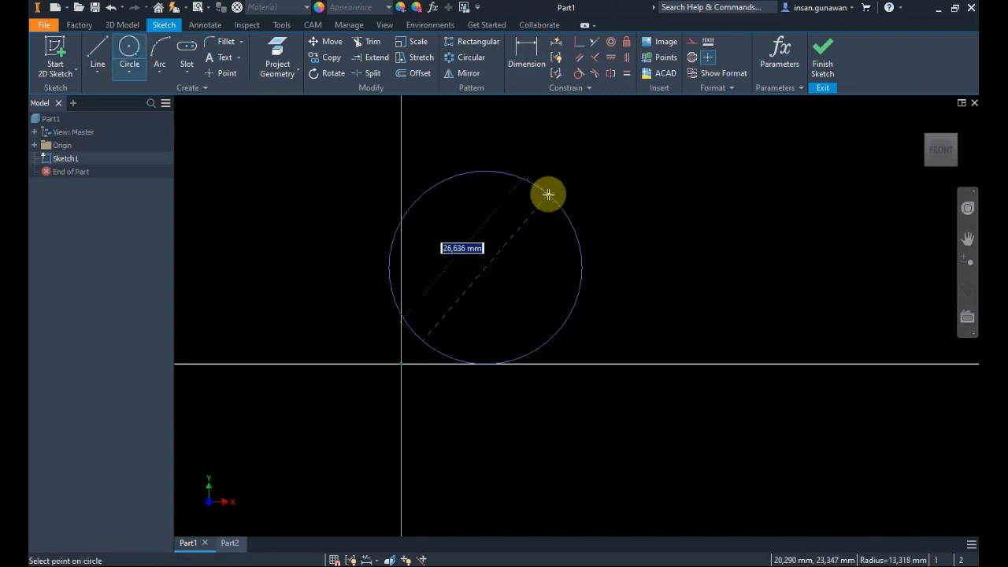
pyautogui.click(531, 207)
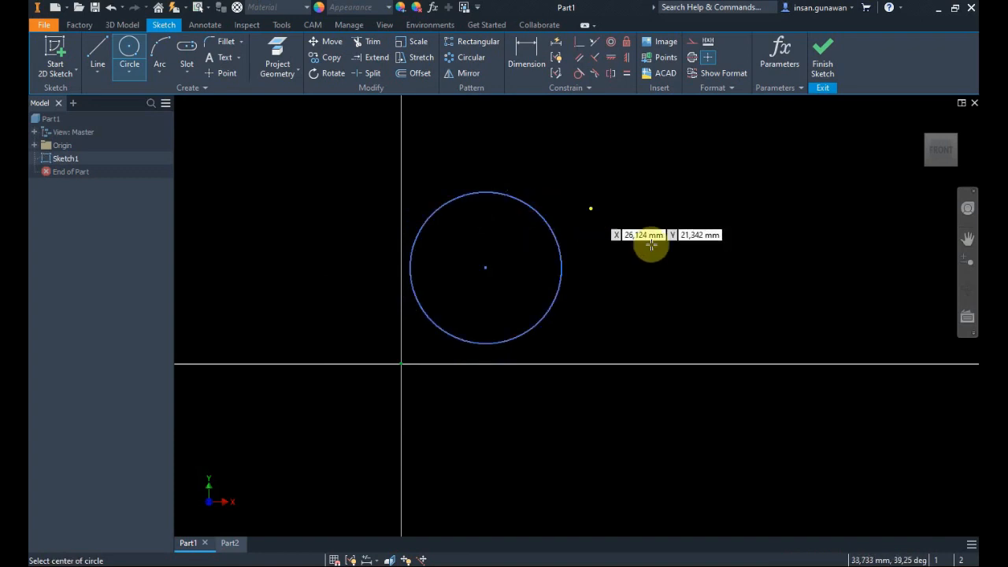
pyautogui.rightClick(624, 182)
pyautogui.click(665, 182)
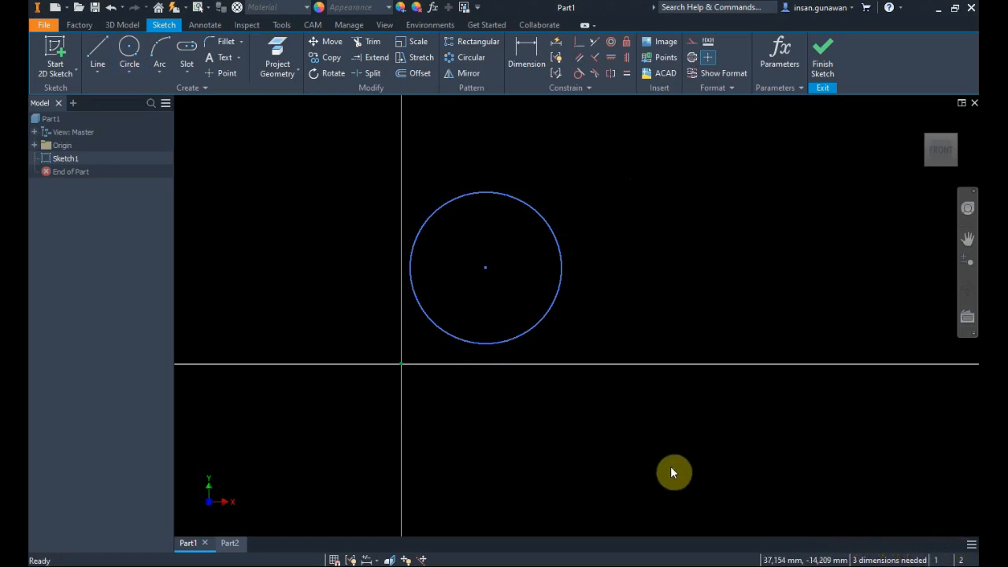
# Show all degrees of freedom, shrink the circle freely and shift its centre slightly down and to the right
pyautogui.click(408, 557)
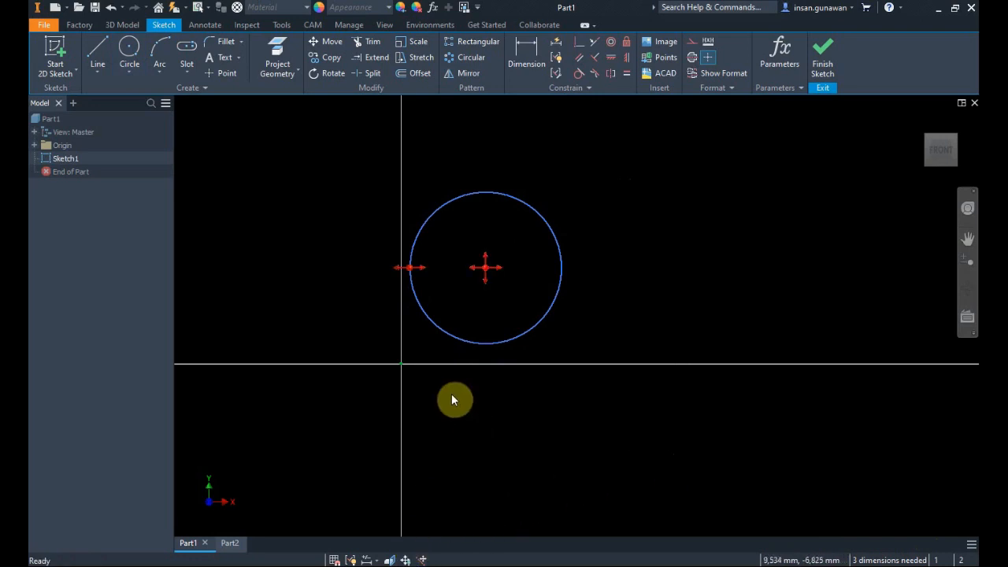
pyautogui.moveTo(408, 272); pyautogui.dragTo(432, 243)
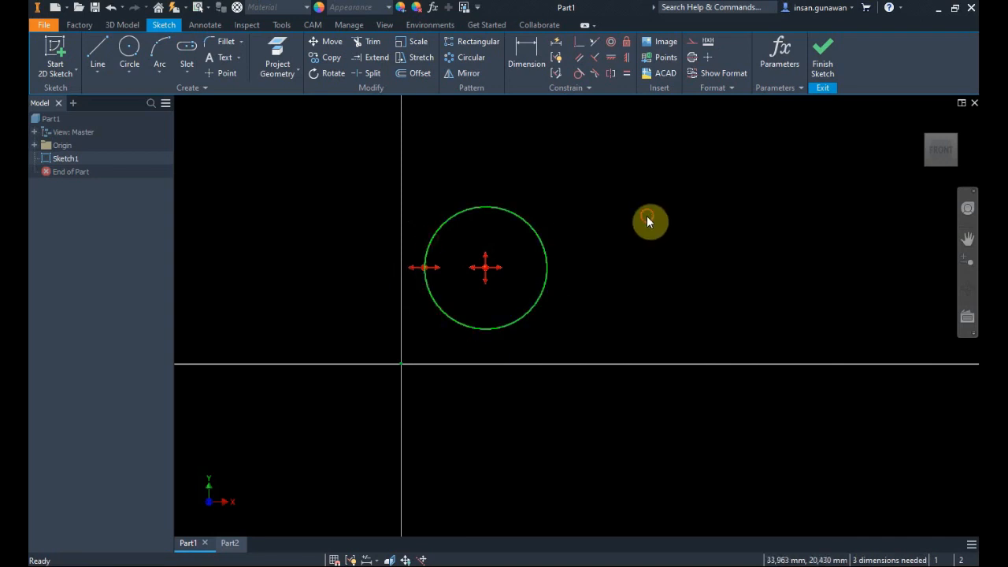
pyautogui.moveTo(486, 271); pyautogui.dragTo(504, 284)
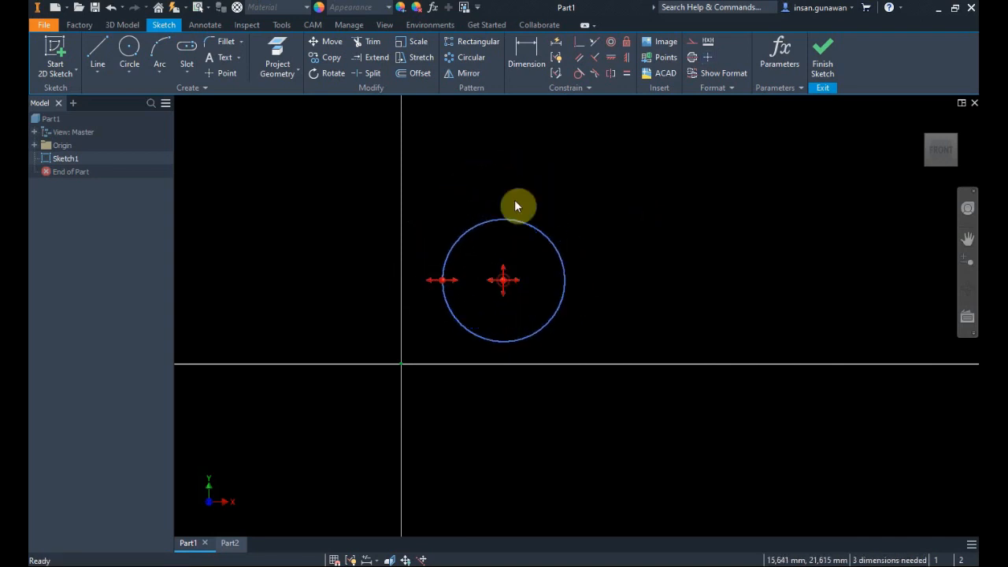
# Dimension the horizontal distance from the origin to the circle's centre as 14 mm
pyautogui.click(520, 61)
pyautogui.click(476, 226)
pyautogui.click(402, 365)
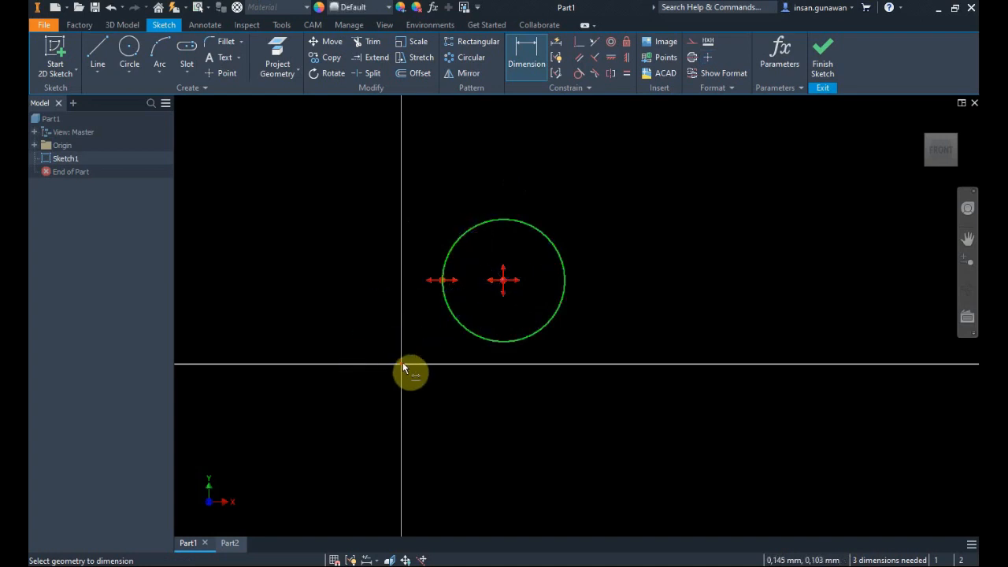
pyautogui.click(451, 407)
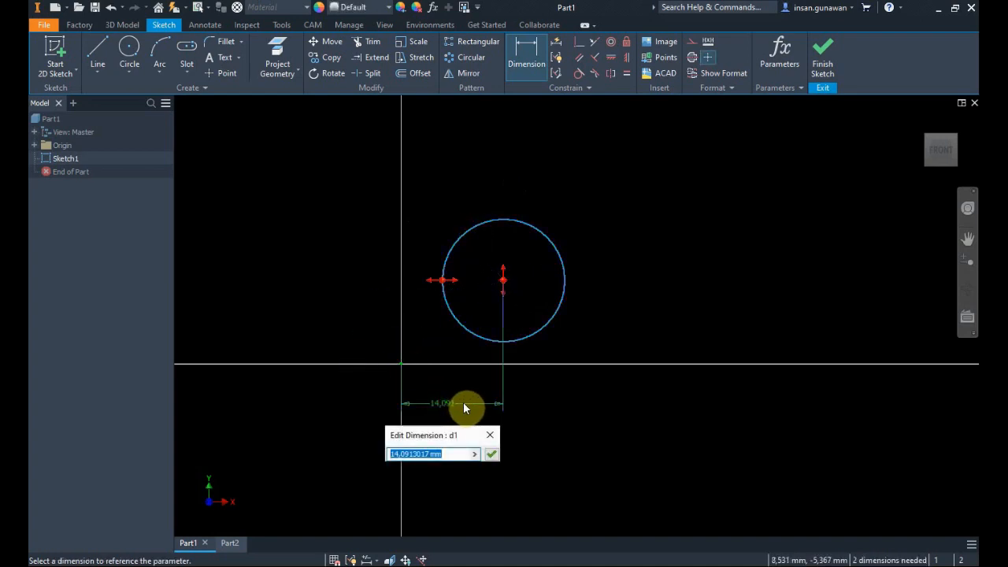
pyautogui.write('14')
pyautogui.press('Return')
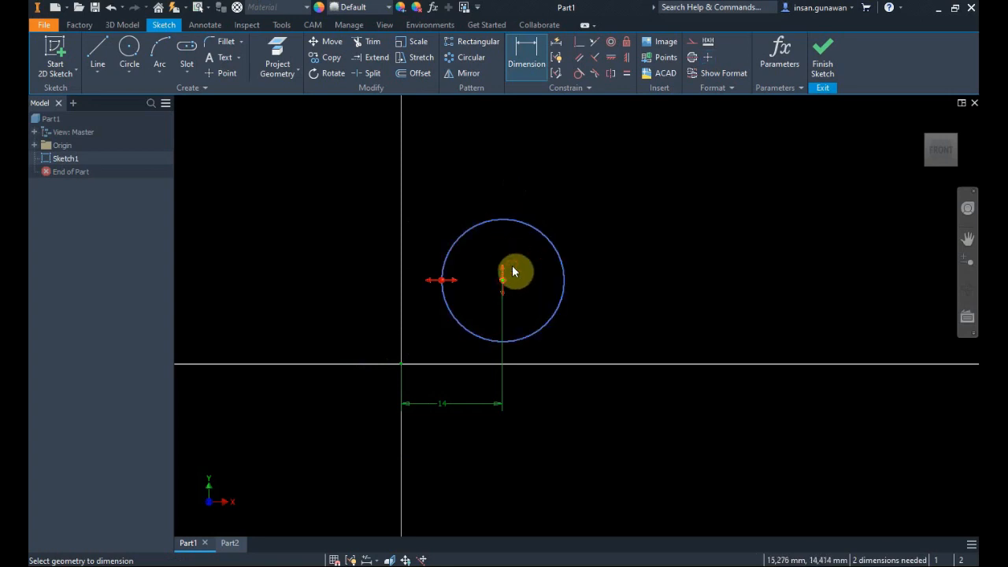
# Test the circle's remaining freedom by moving its centre upward and reducing its radius freely
pyautogui.press('Escape')
pyautogui.moveTo(508, 281); pyautogui.dragTo(584, 263)
pyautogui.moveTo(450, 260); pyautogui.dragTo(467, 276)
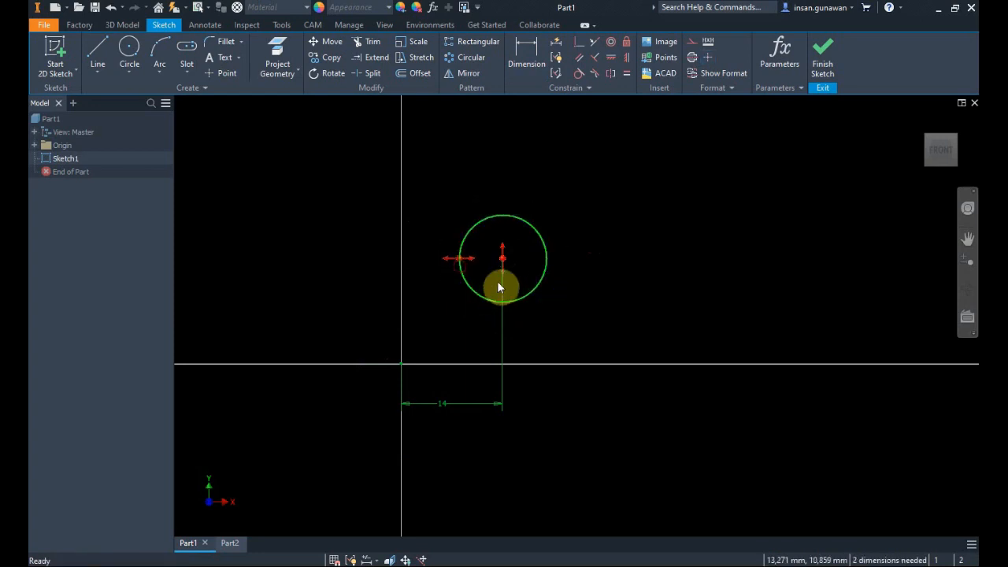
# Dimension the vertical distance from the origin to the circle's centre as 10 mm
pyautogui.click(524, 67)
pyautogui.click(477, 223)
pyautogui.click(403, 363)
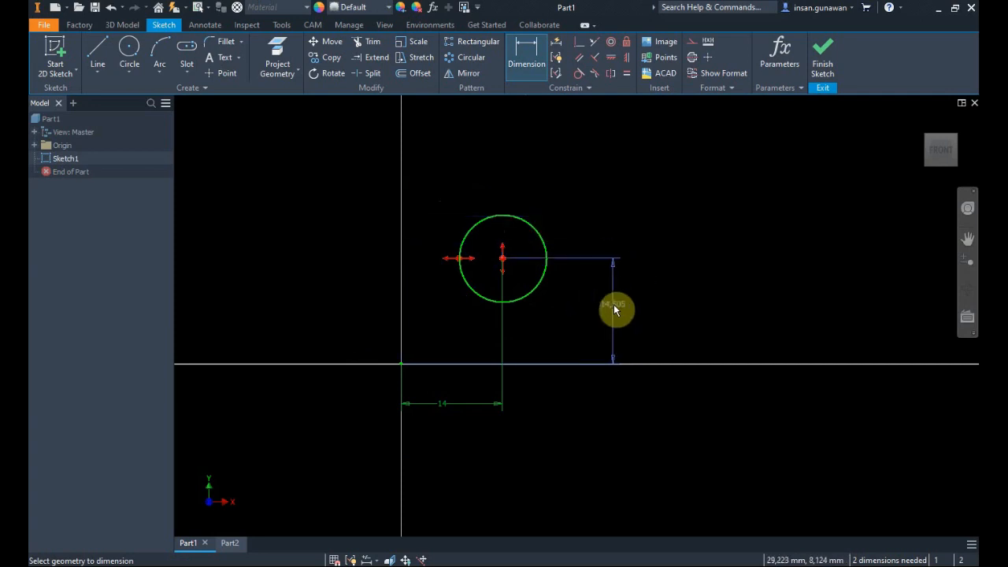
pyautogui.click(618, 307)
pyautogui.write('1')
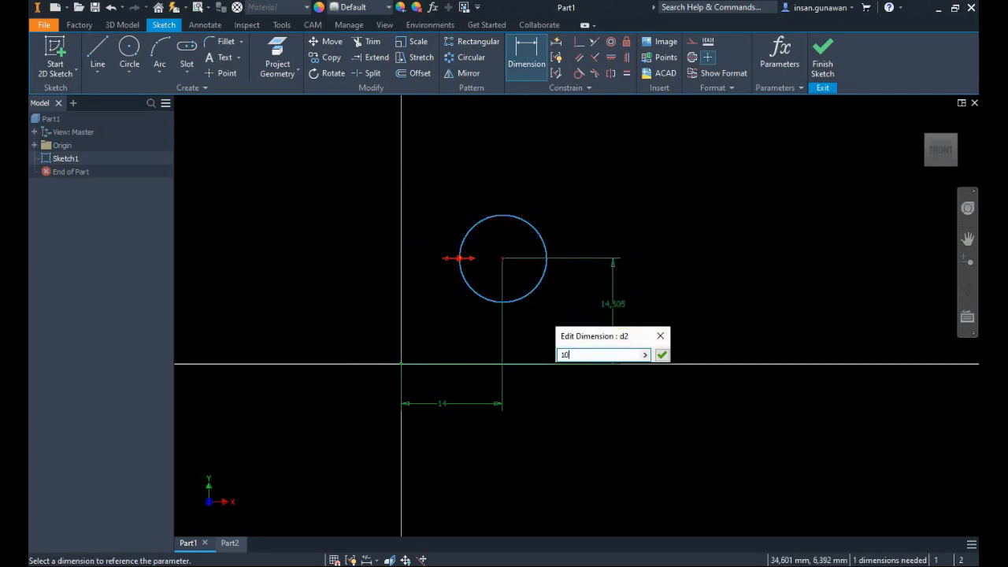
pyautogui.write('0')
pyautogui.click(661, 355)
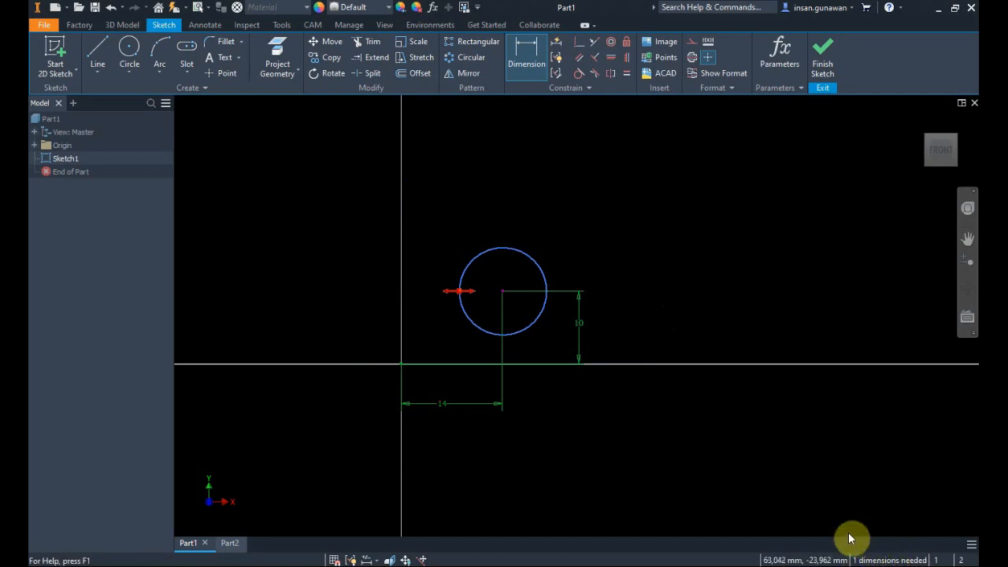
# Dimension the circle's diameter as 10 mm
pyautogui.click(502, 249)
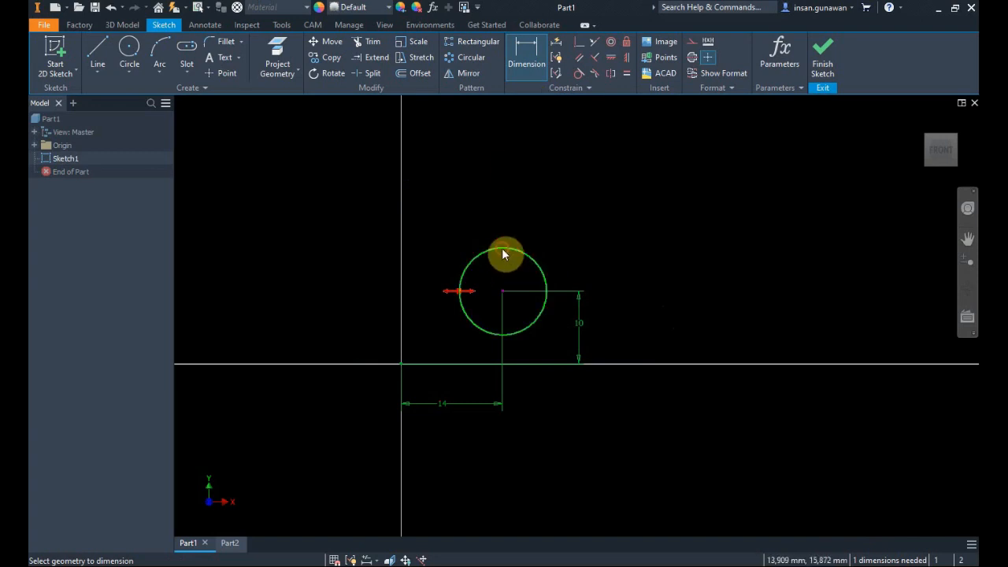
pyautogui.click(465, 203)
pyautogui.write('10')
pyautogui.press('Return')
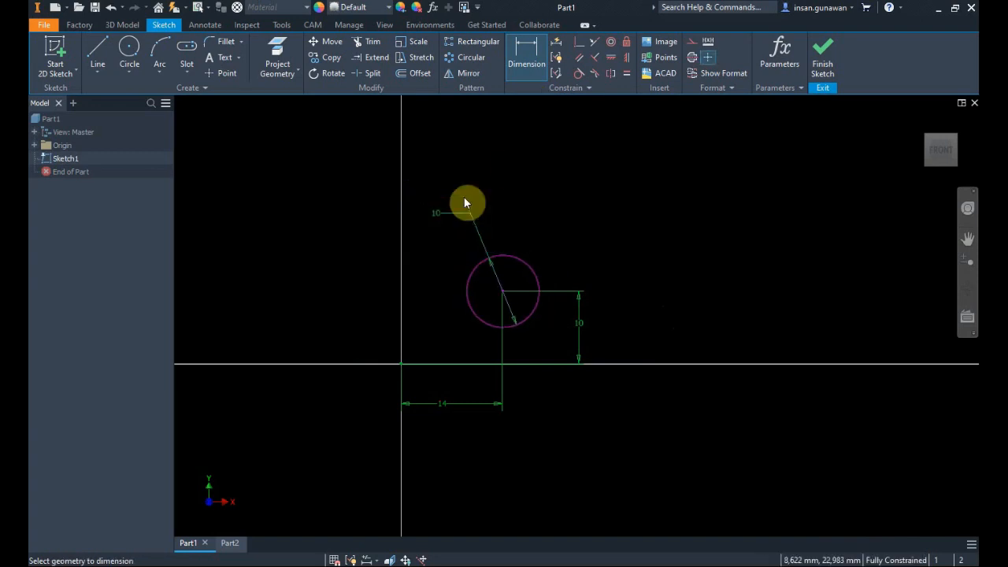
# Draw a closed five-line profile to the upper right of the circle, with two right-angled steps and a diagonal back to its start
pyautogui.moveTo(546, 234); pyautogui.dragTo(498, 239, button='middle')
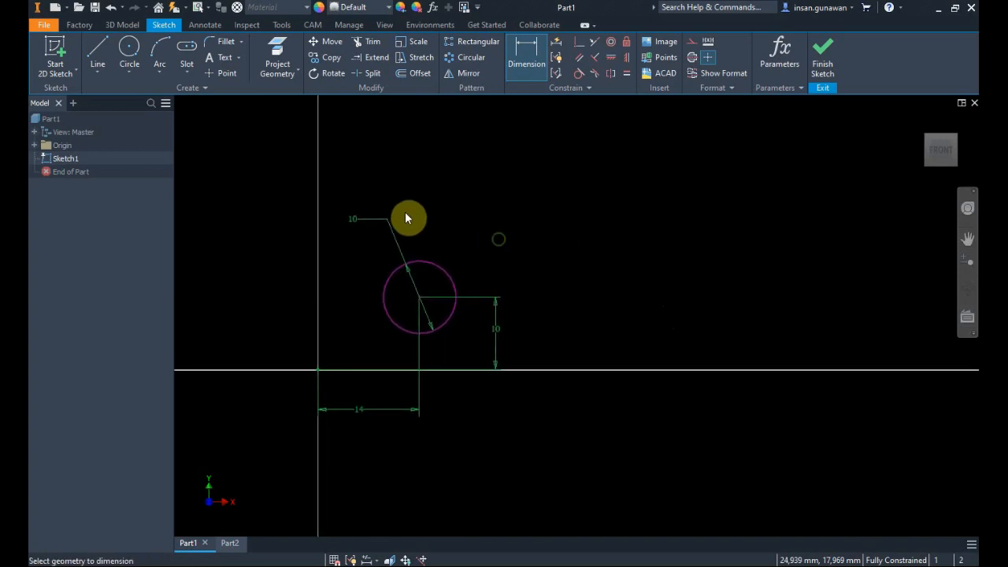
pyautogui.click(101, 59)
pyautogui.click(533, 255)
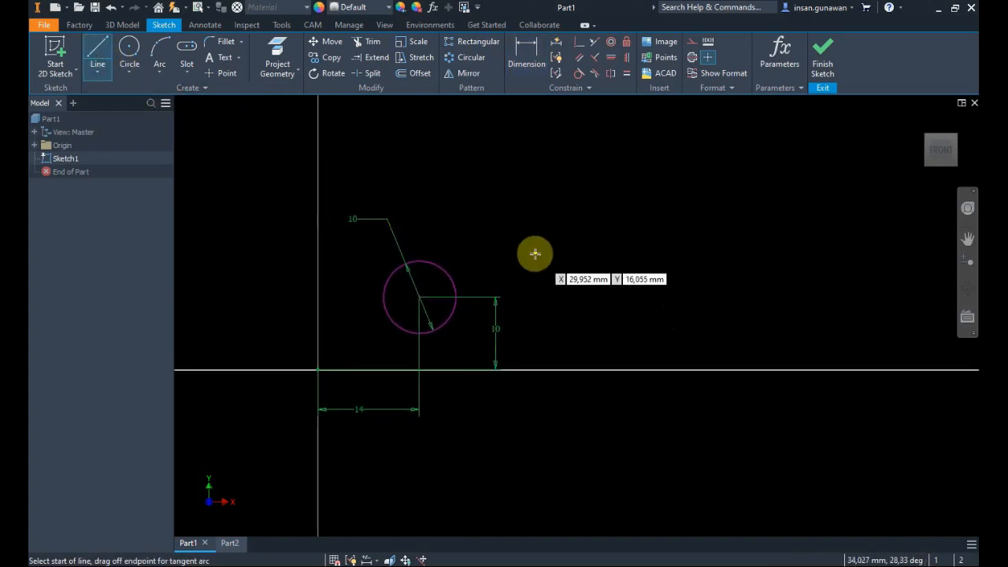
pyautogui.click(534, 186)
pyautogui.click(586, 187)
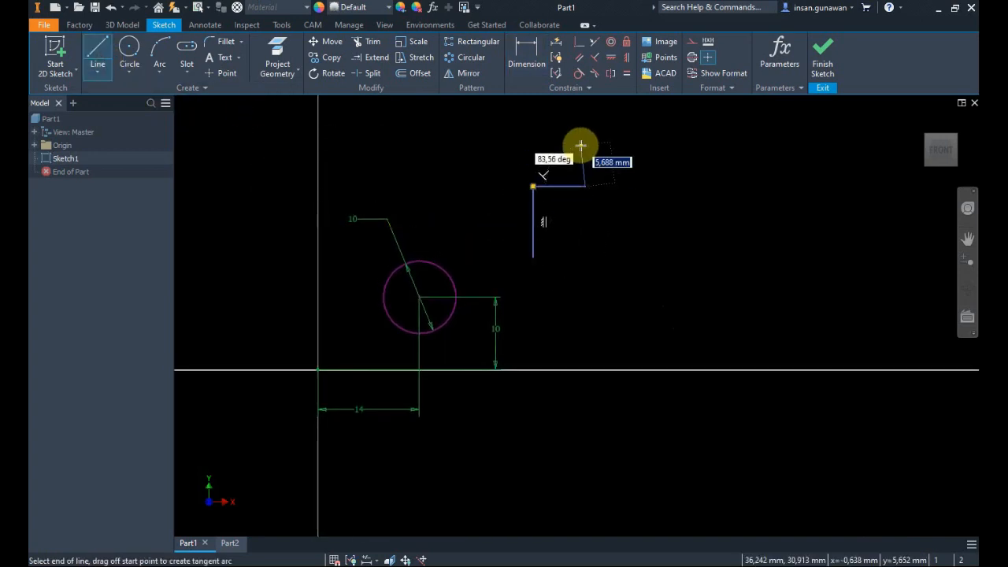
pyautogui.click(585, 145)
pyautogui.click(638, 146)
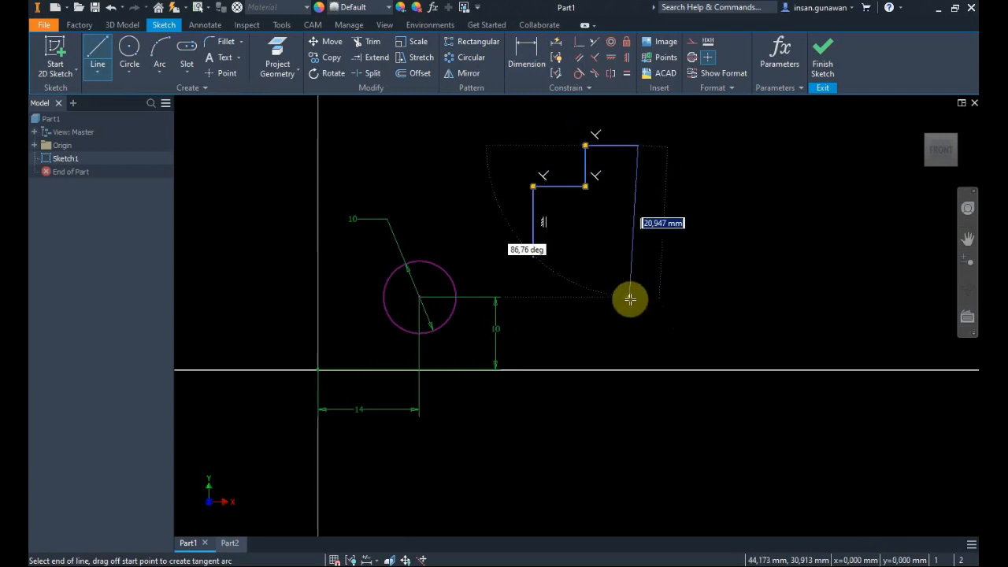
pyautogui.click(534, 256)
pyautogui.rightClick(559, 255)
pyautogui.click(599, 257)
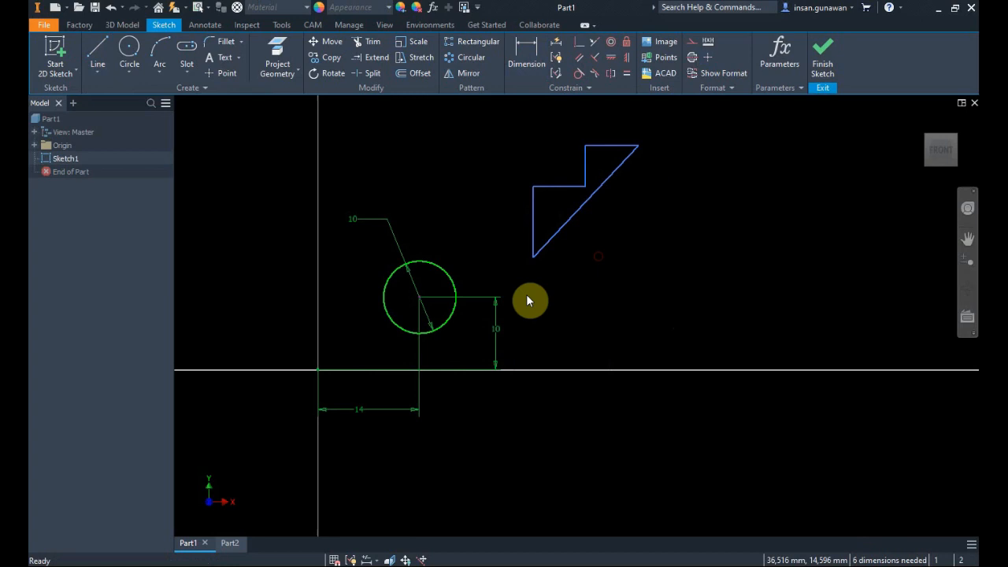
# Show all degrees of freedom to examine the stepped profile's free points and lines, and hide them again
pyautogui.click(405, 560)
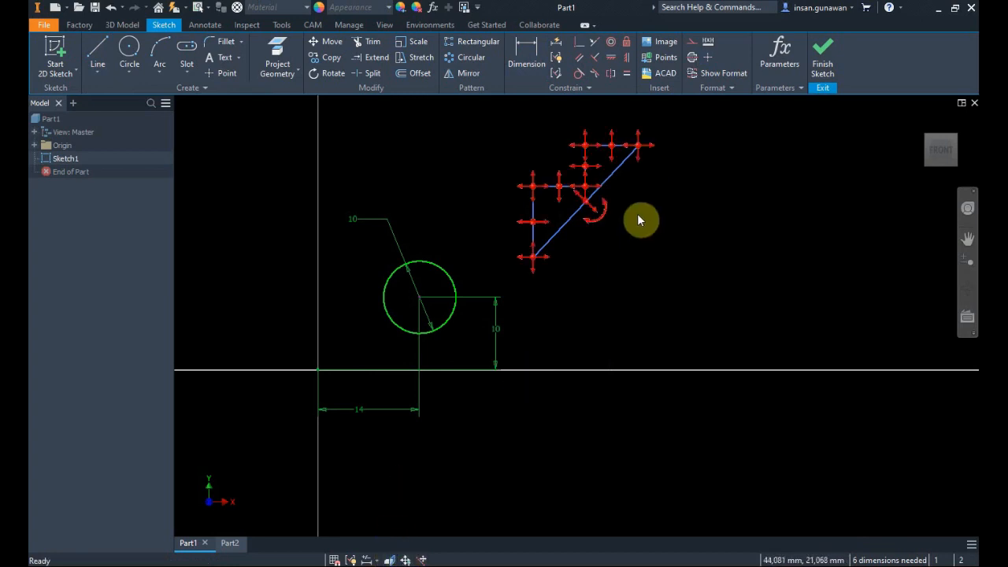
pyautogui.click(771, 225)
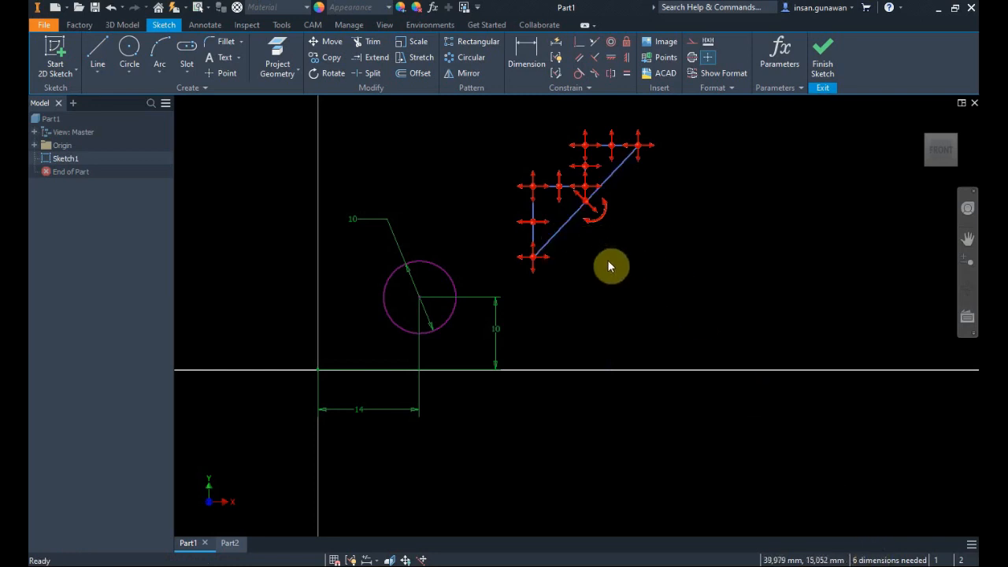
pyautogui.click(406, 560)
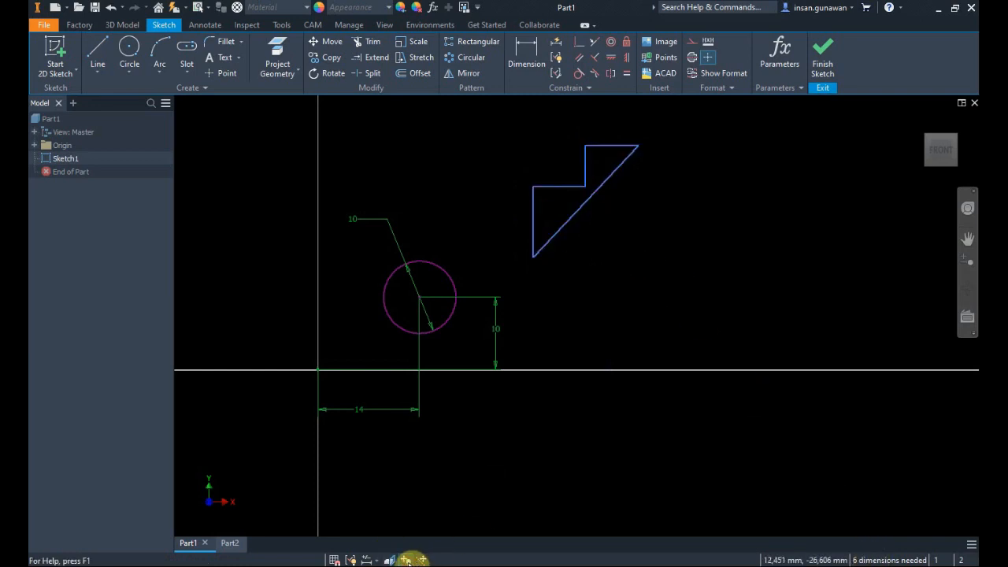
# Toggle the display of all degrees of freedom on and off, and leave it on for the stepped profile
pyautogui.click(406, 560)
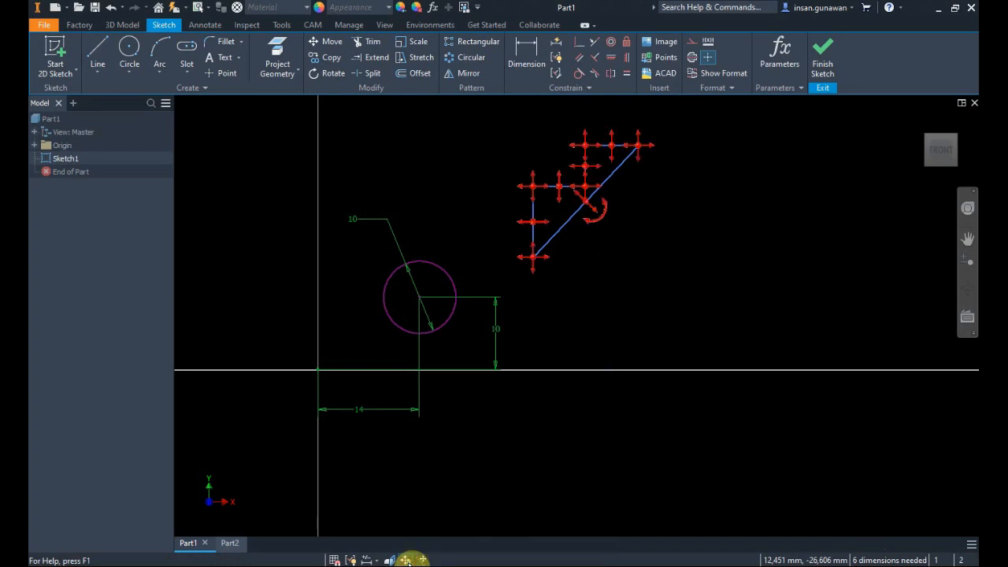
pyautogui.click(406, 560)
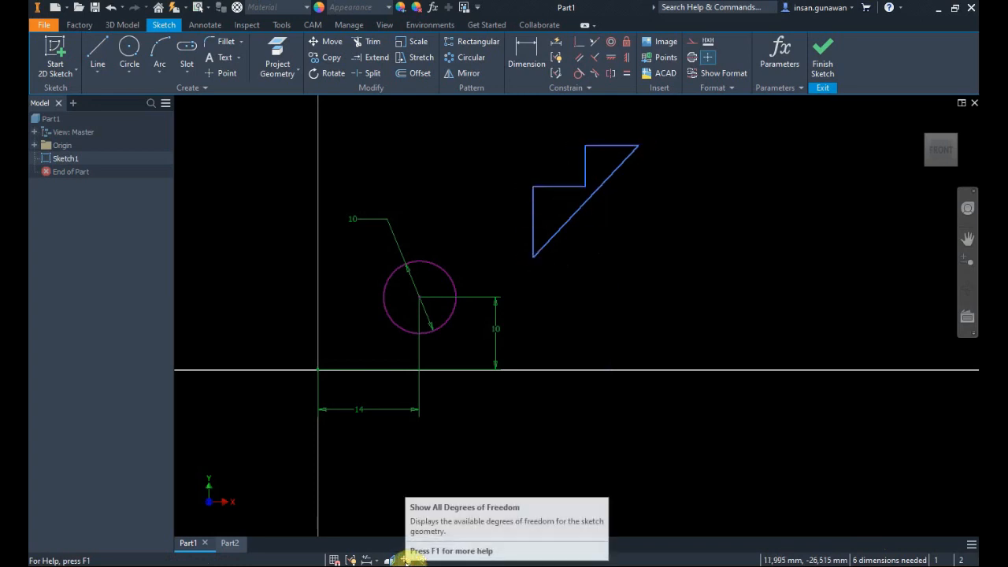
pyautogui.rightClick(651, 237)
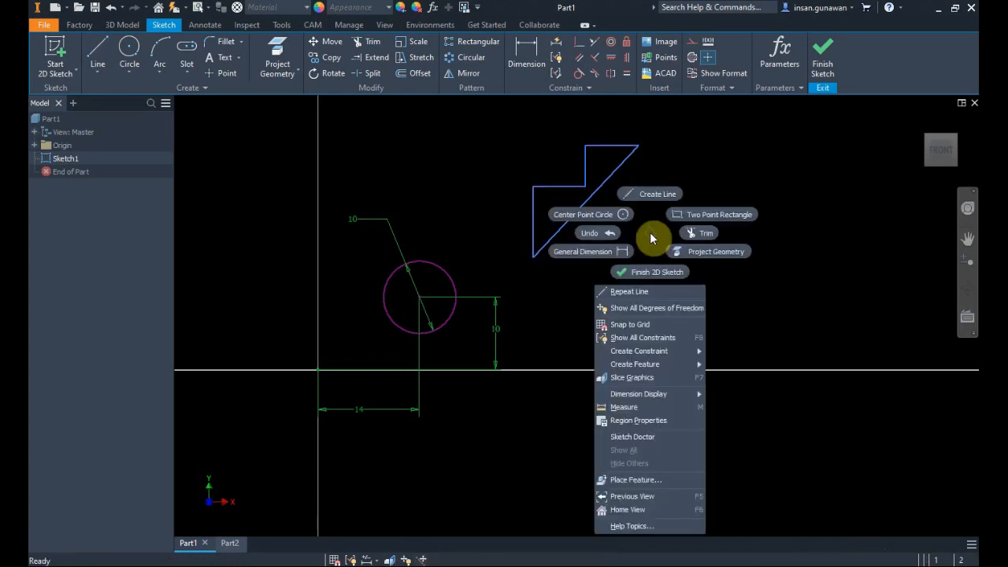
pyautogui.click(661, 307)
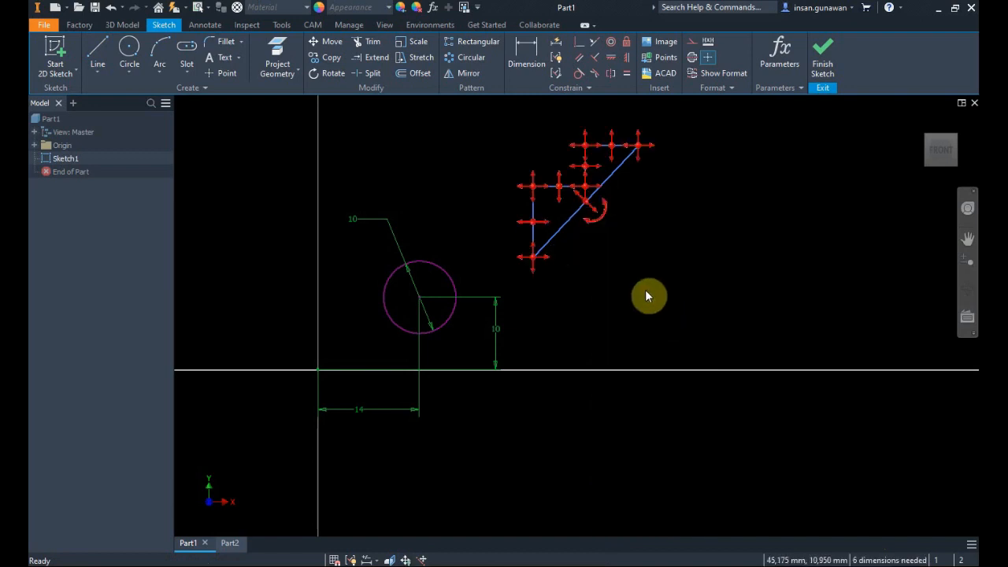
pyautogui.hotkey('alt', 'Tab')
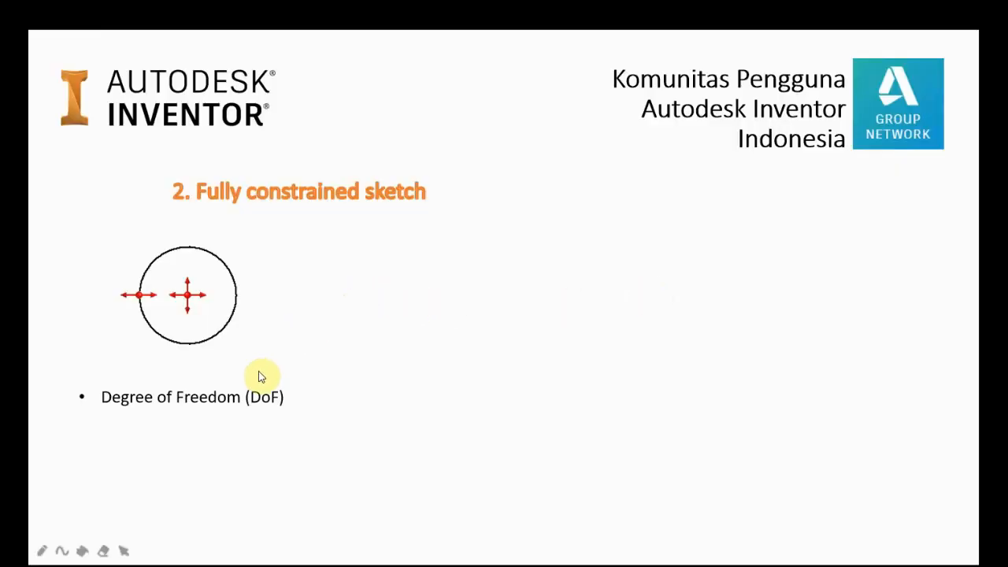
pyautogui.click(437, 351)
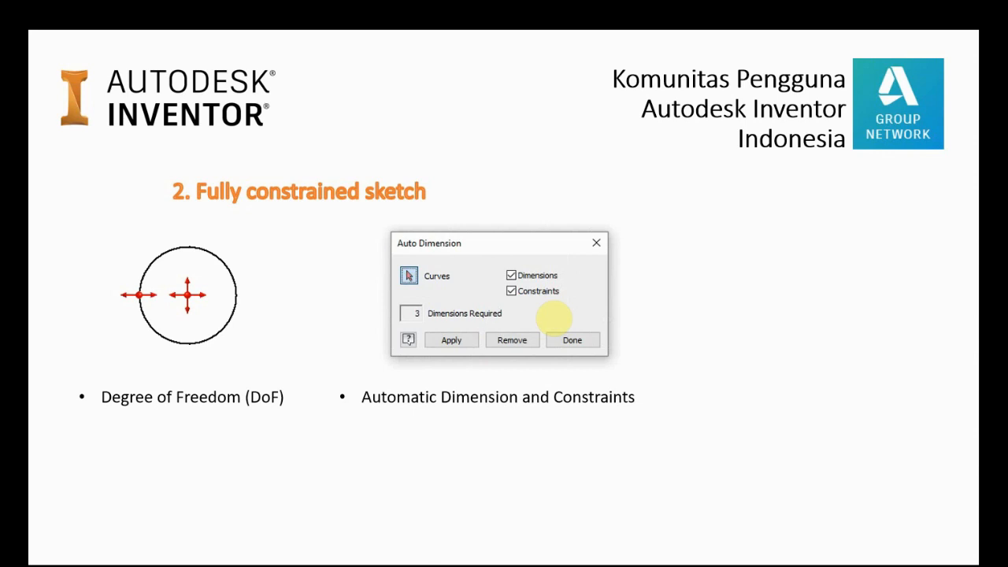
pyautogui.hotkey('alt', 'Tab')
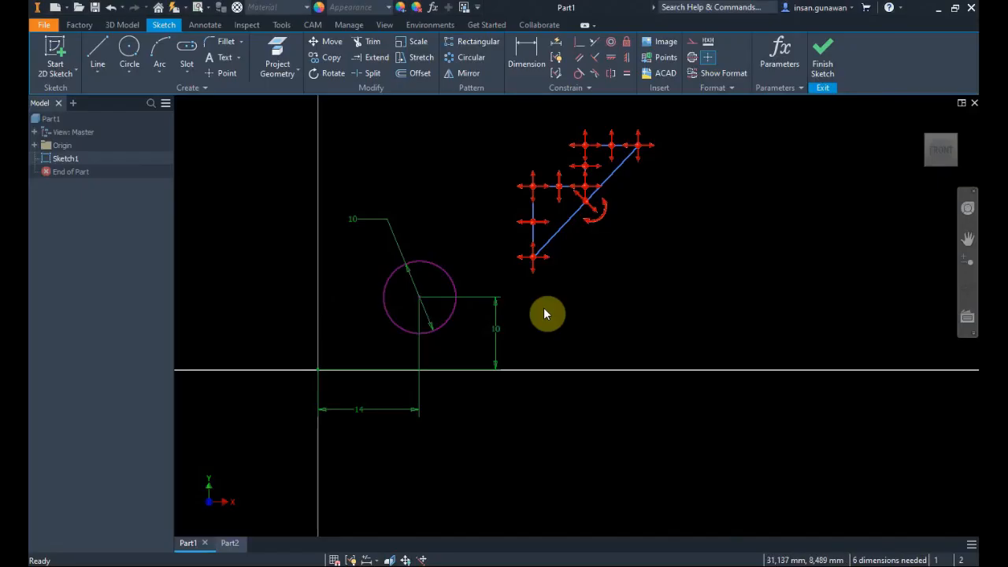
# Delete the stepped profile and the vertical 10 mm dimension between the origin and the circle's centre
pyautogui.moveTo(660, 323); pyautogui.dragTo(526, 128)
pyautogui.press('Delete')
pyautogui.moveTo(540, 349); pyautogui.dragTo(485, 283)
pyautogui.press('Delete')
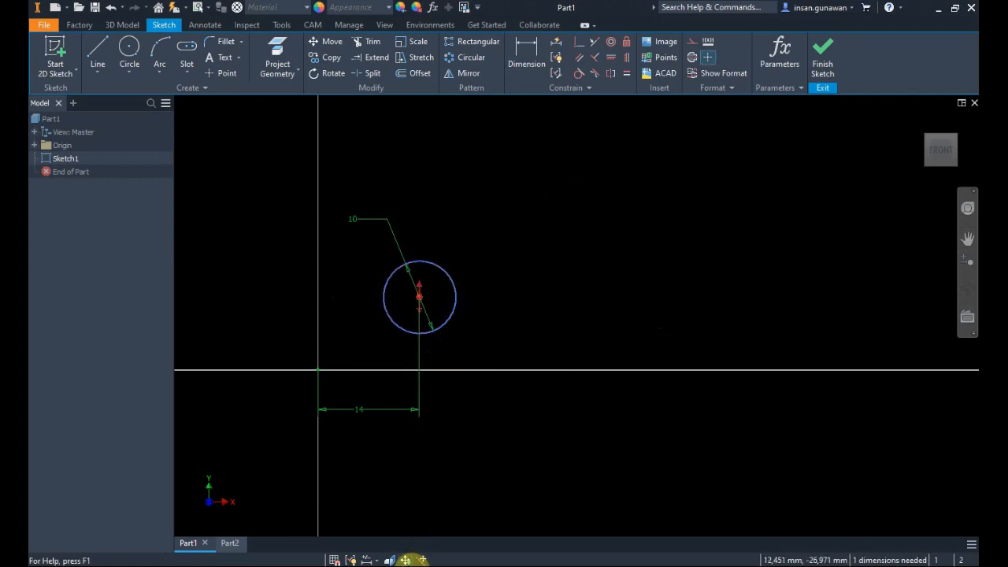
# Hide all degrees of freedom and move the circle's centre slightly upward
pyautogui.click(405, 562)
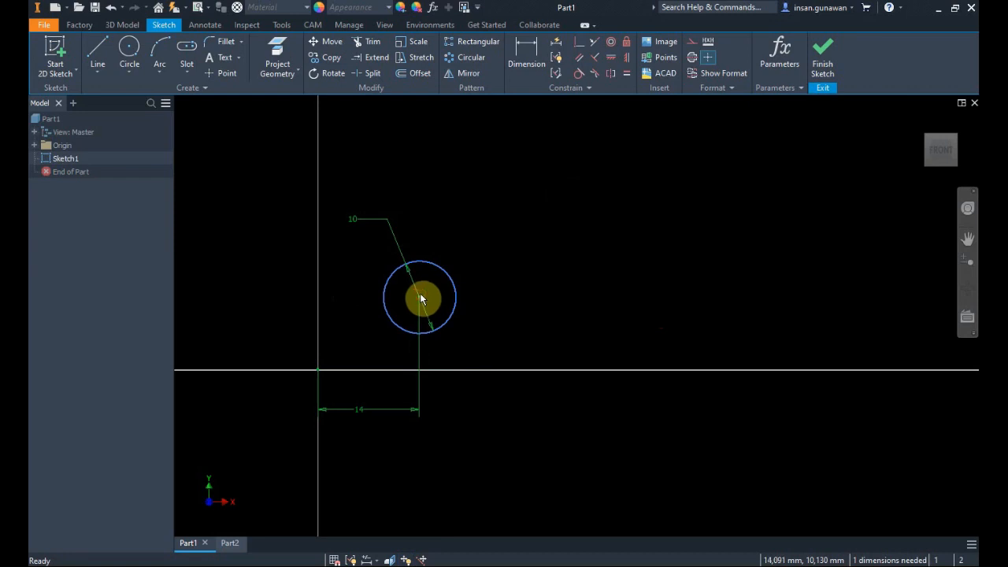
pyautogui.moveTo(420, 297); pyautogui.dragTo(403, 291)
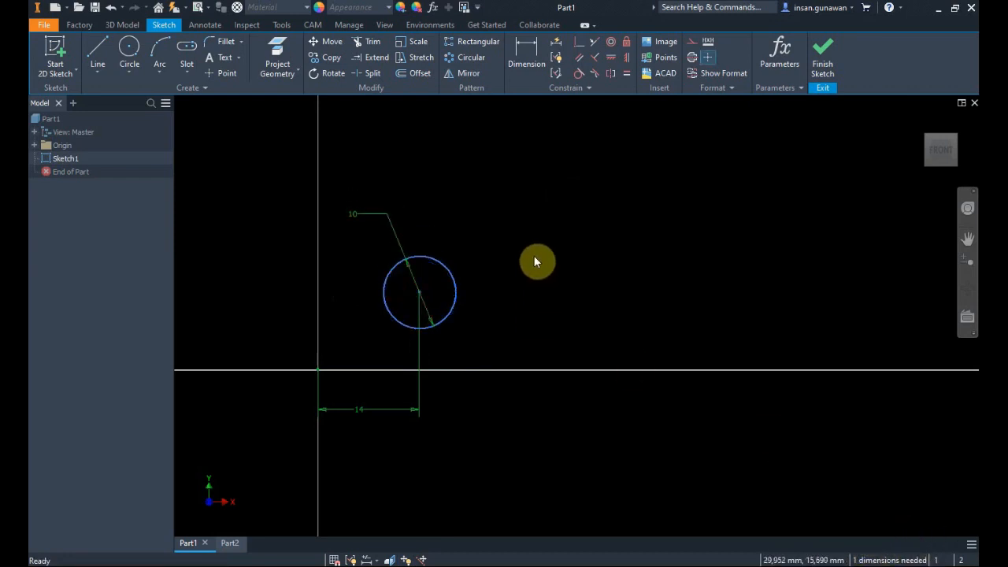
# Try to apply Auto Dimension, with dimensions and constraints enabled, to the circle without its horizontal 14 mm dimension
pyautogui.click(558, 49)
pyautogui.moveTo(443, 214); pyautogui.dragTo(691, 149)
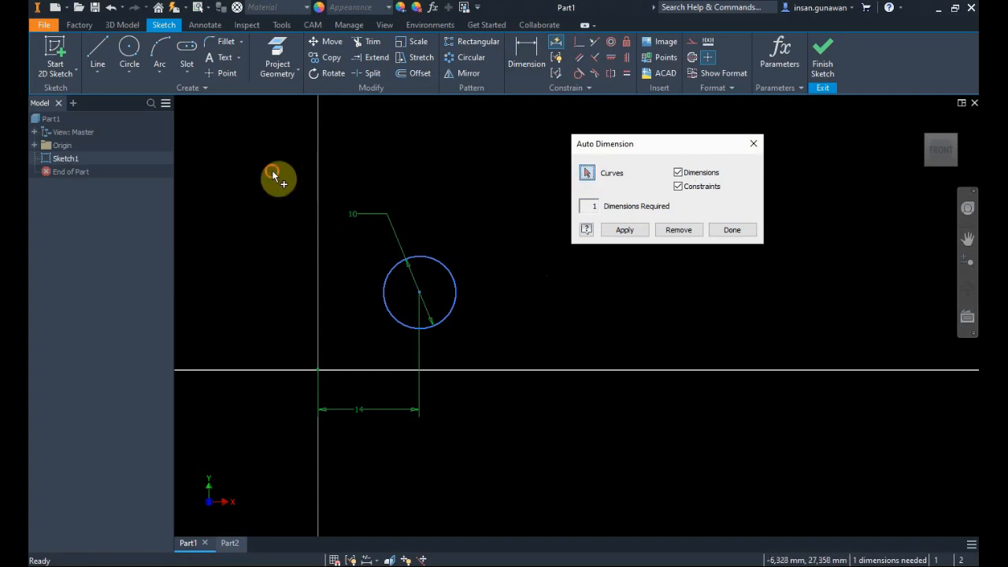
pyautogui.moveTo(273, 172)
pyautogui.mouseDown()
pyautogui.moveTo(603, 383)
pyautogui.moveTo(589, 367)
pyautogui.mouseUp()
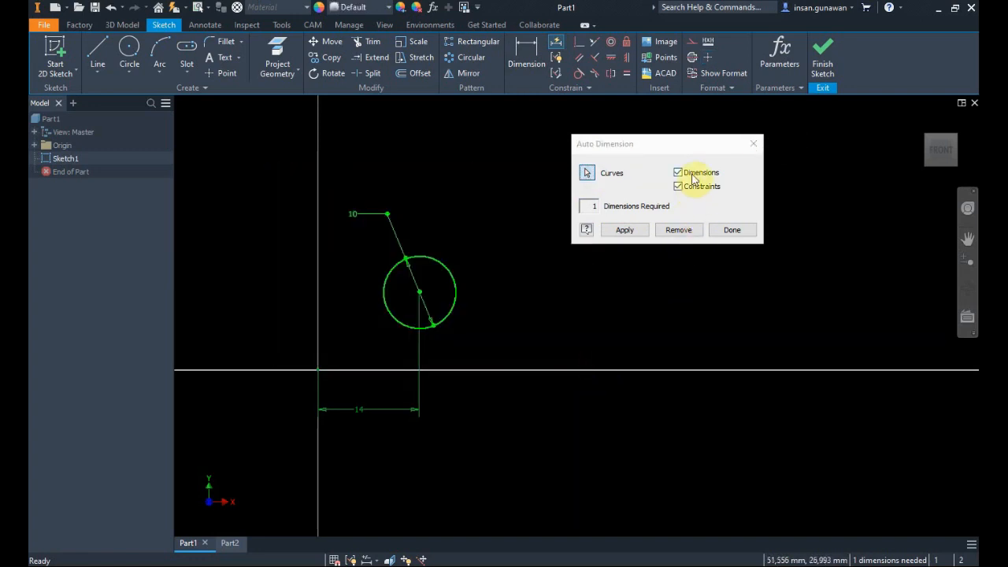
pyautogui.click(635, 232)
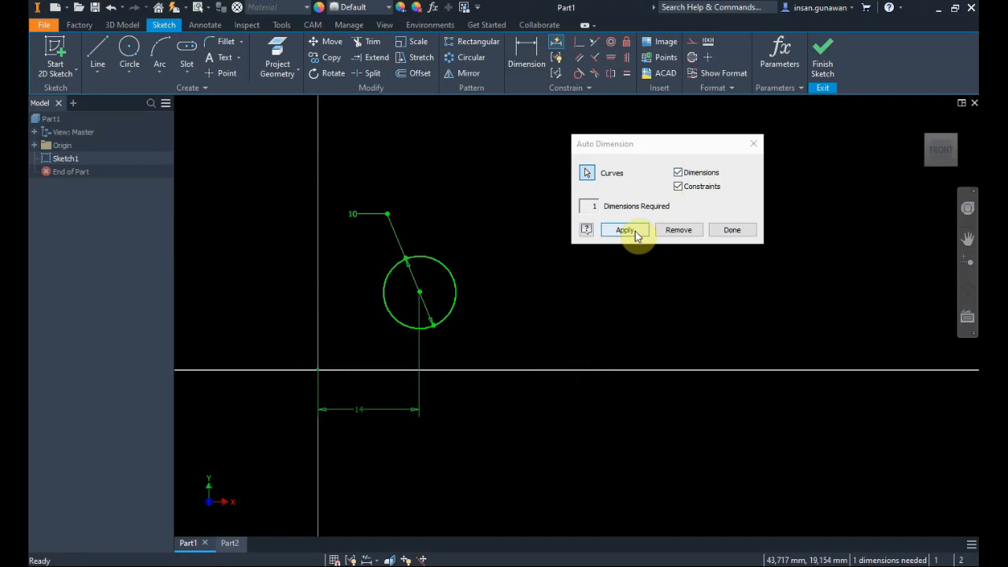
pyautogui.click(624, 230)
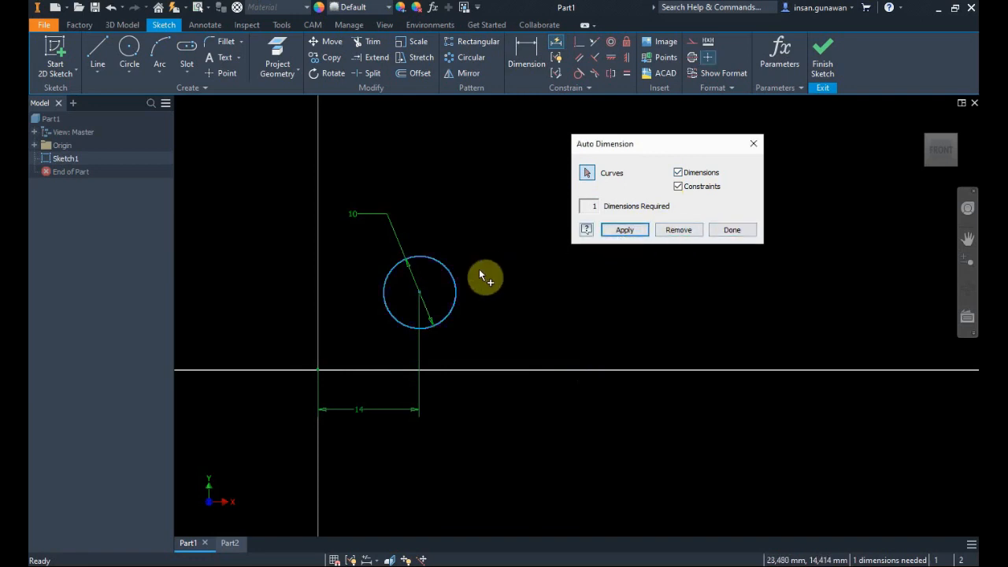
pyautogui.click(453, 275)
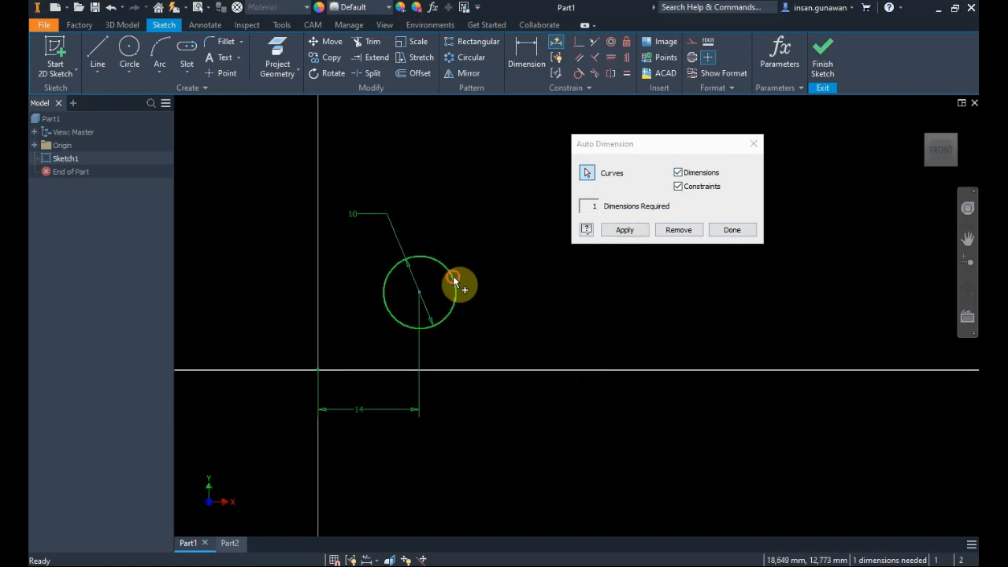
pyautogui.click(624, 230)
pyautogui.click(733, 230)
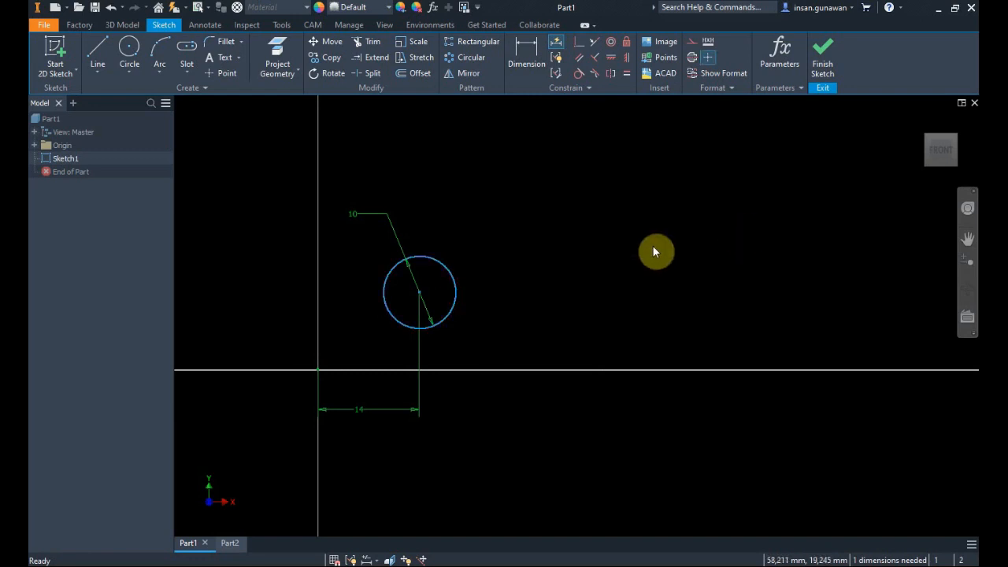
# Apply Auto Dimension with dimensions and constraints to the circle together with its diameter and horizontal dimensions
pyautogui.click(556, 44)
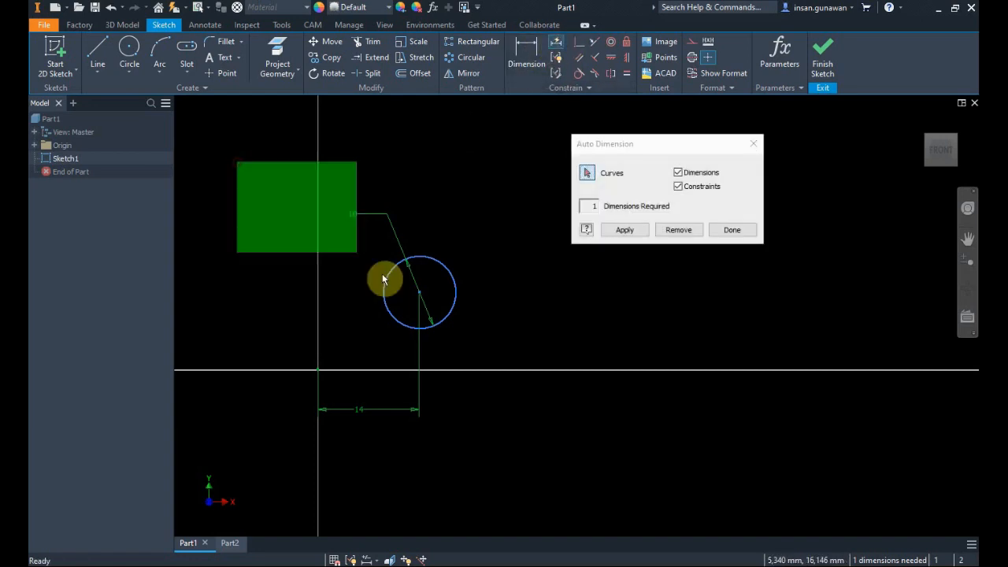
pyautogui.moveTo(382, 273); pyautogui.dragTo(587, 473)
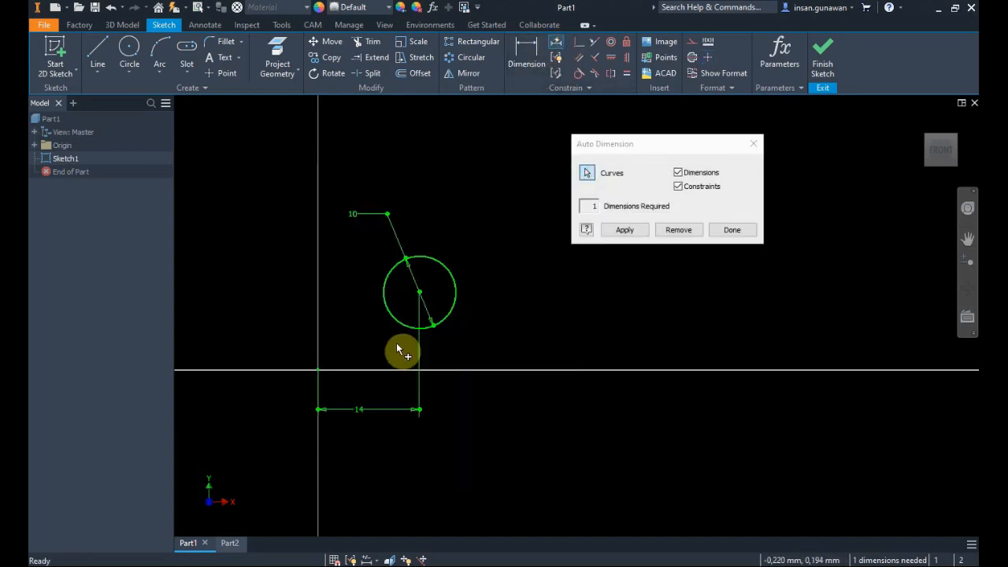
pyautogui.click(633, 230)
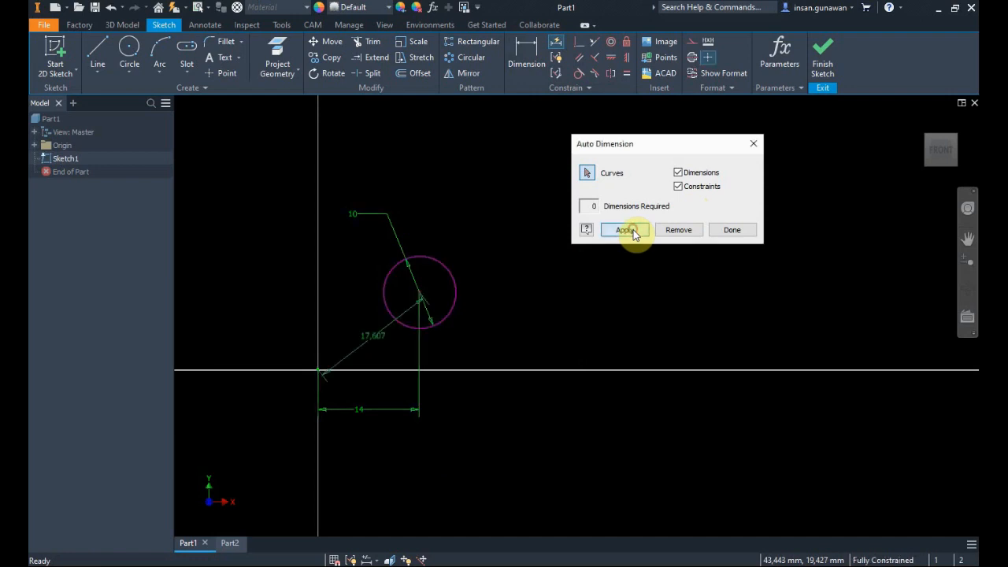
pyautogui.click(732, 230)
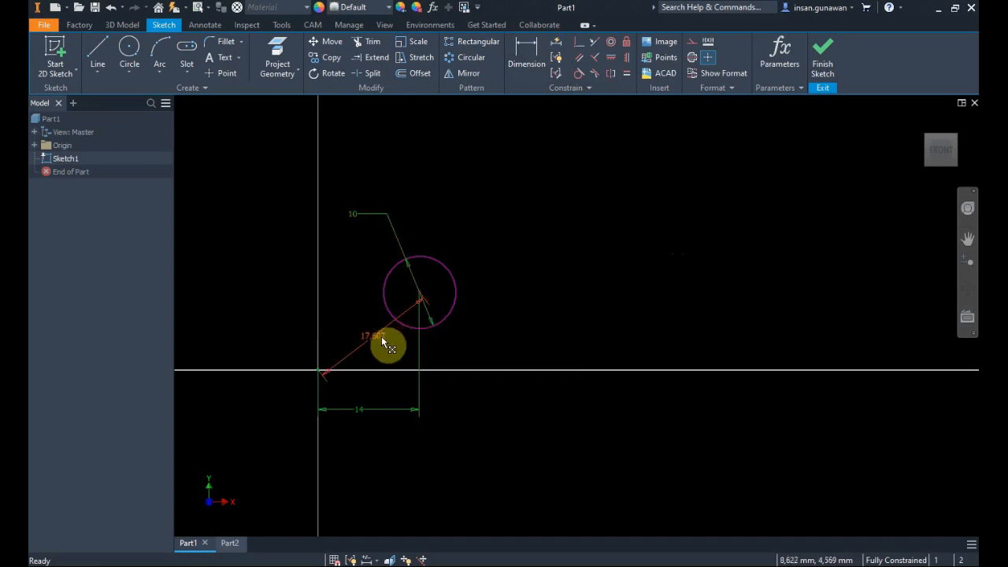
# Delete the circle and all of its dimensions to empty the sketch
pyautogui.moveTo(493, 239)
pyautogui.mouseDown(button='middle')
pyautogui.moveTo(329, 367)
pyautogui.moveTo(443, 344)
pyautogui.moveTo(466, 294)
pyautogui.moveTo(440, 325)
pyautogui.moveTo(437, 300)
pyautogui.mouseUp(button='middle')
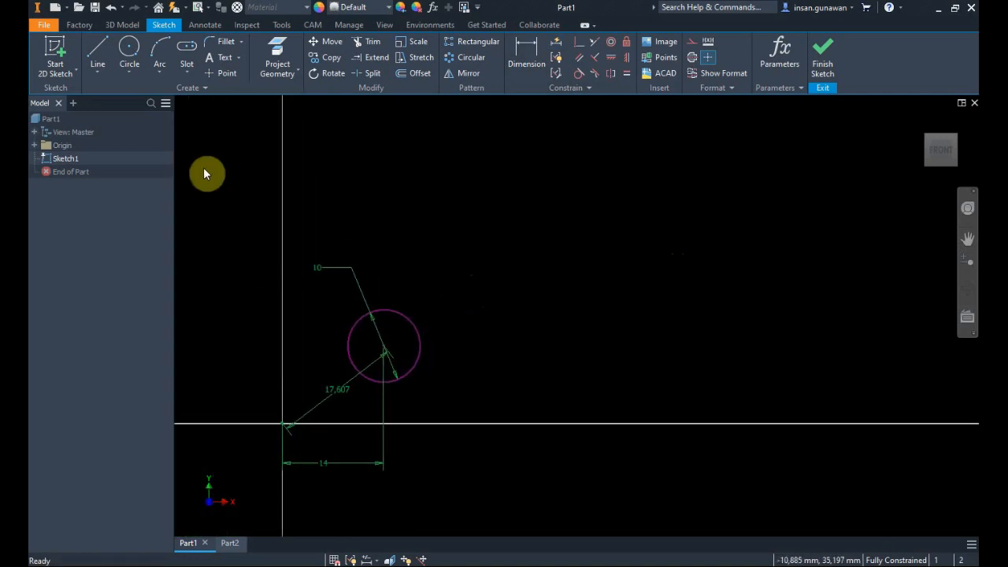
pyautogui.moveTo(397, 188)
pyautogui.mouseDown(button='middle')
pyautogui.moveTo(364, 226)
pyautogui.moveTo(411, 179)
pyautogui.mouseUp(button='middle')
pyautogui.moveTo(443, 229)
pyautogui.mouseDown()
pyautogui.moveTo(339, 419)
pyautogui.moveTo(336, 408)
pyautogui.mouseUp()
pyautogui.press('Delete')
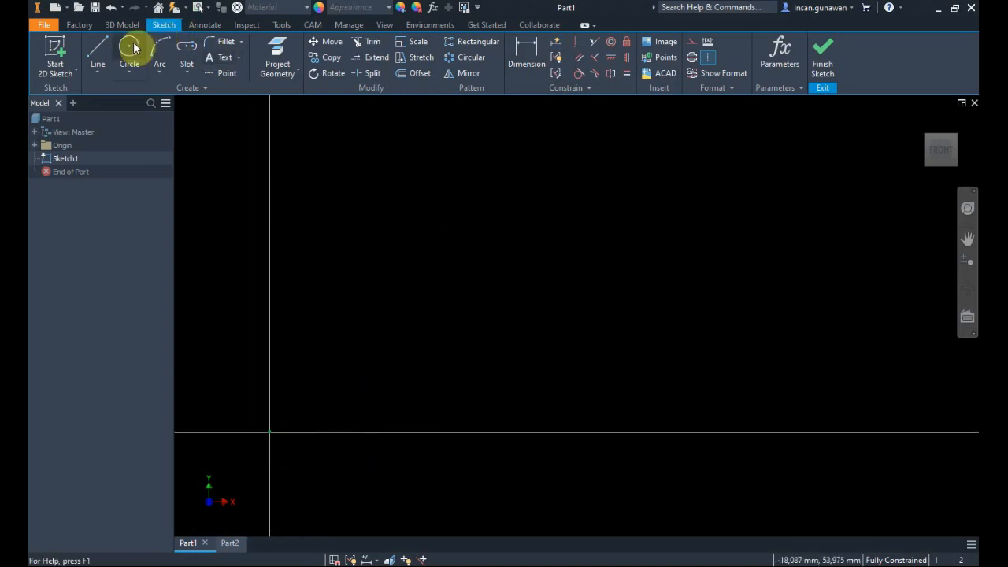
pyautogui.click(98, 53)
pyautogui.click(320, 268)
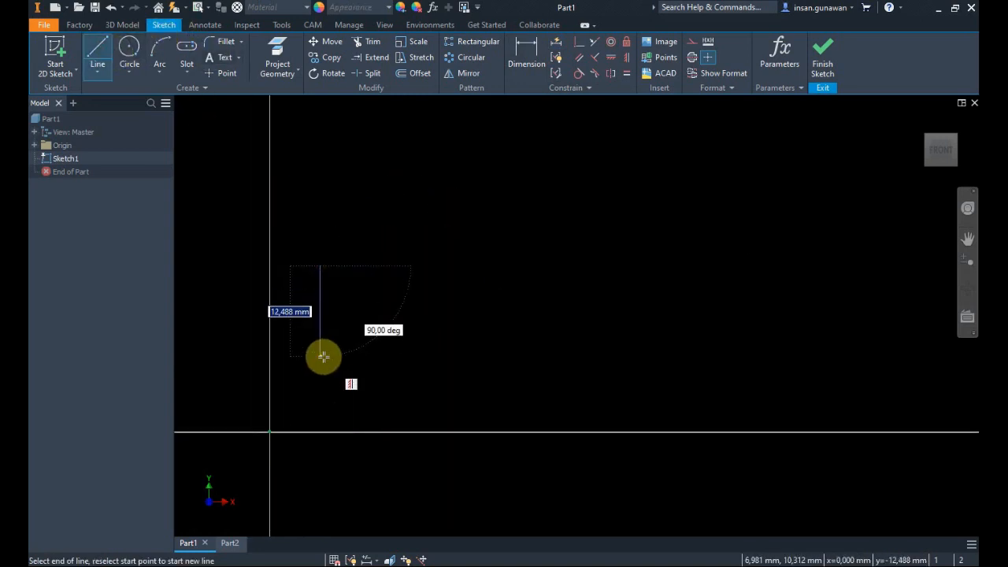
pyautogui.press('Escape')
# Draw a closed six-line stepped profile from the origin, about 28.7 mm wide and 26.6 mm high, with its upper-right step about 13.5 by 11.9 mm
pyautogui.click(103, 48)
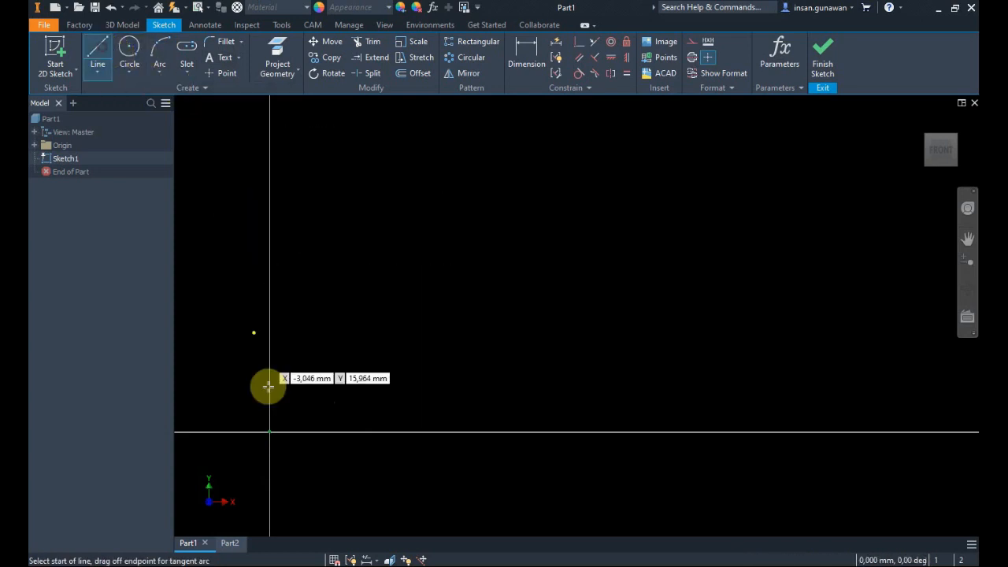
pyautogui.click(269, 431)
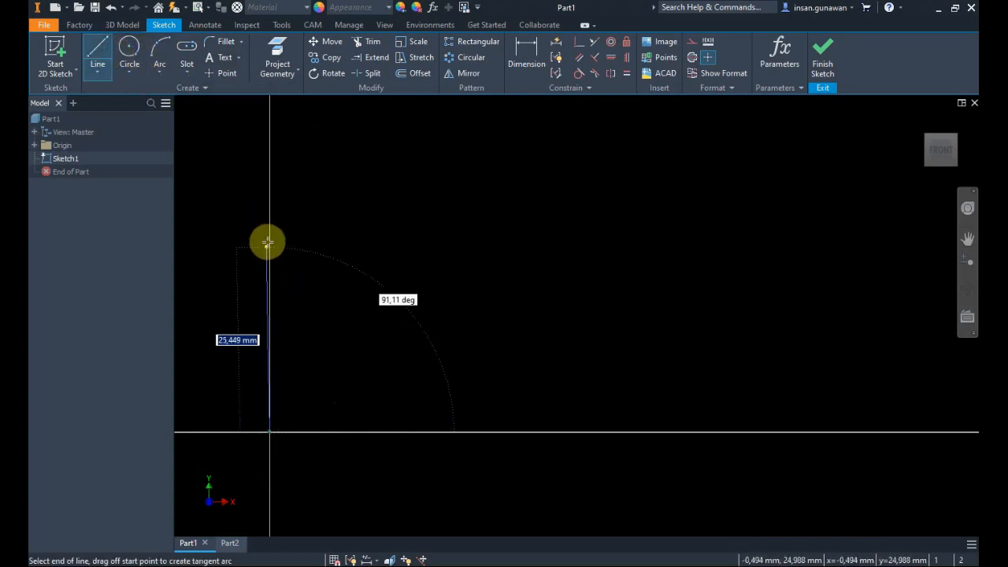
pyautogui.click(270, 238)
pyautogui.click(380, 238)
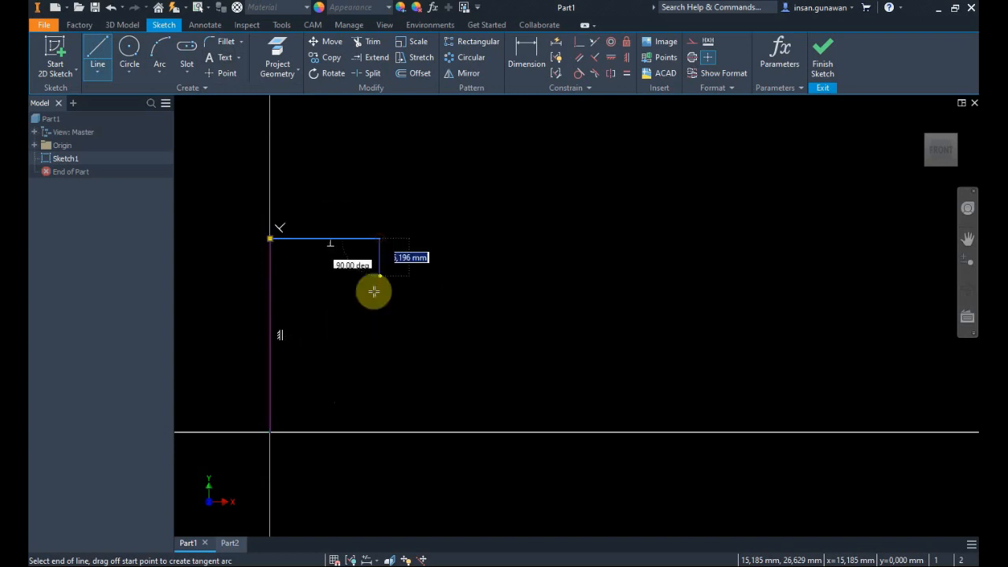
pyautogui.click(380, 325)
pyautogui.click(477, 325)
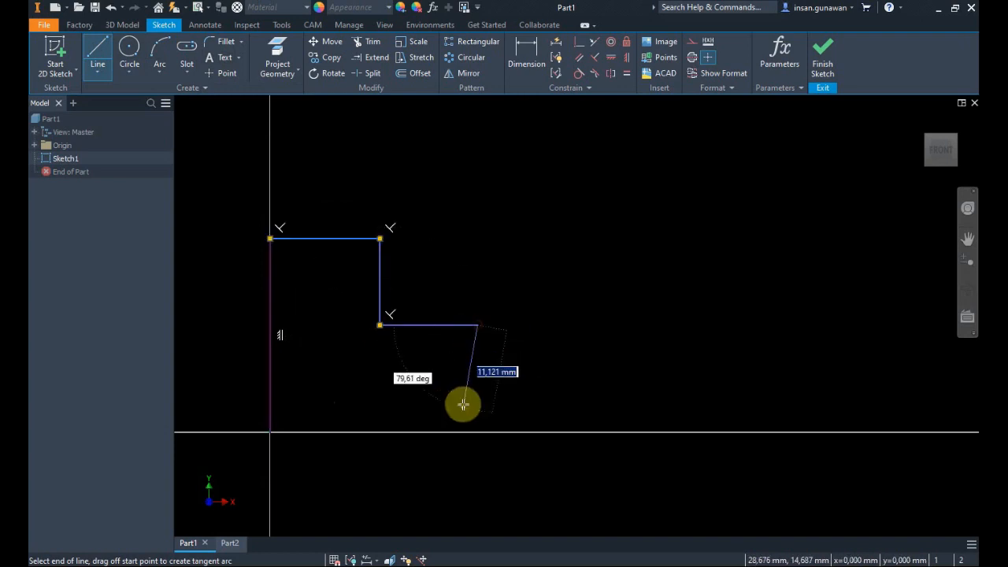
pyautogui.click(478, 432)
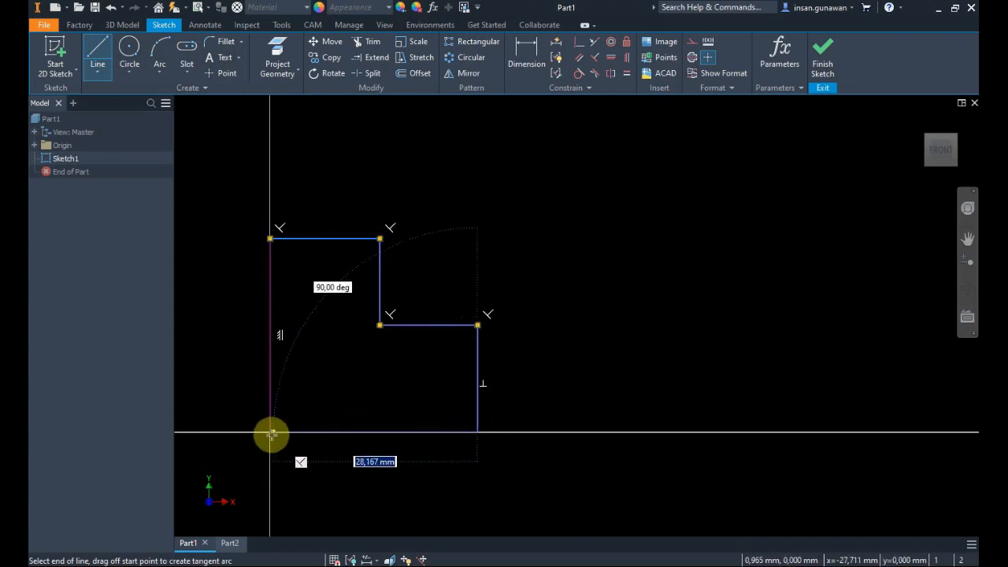
pyautogui.click(271, 432)
pyautogui.press('Escape')
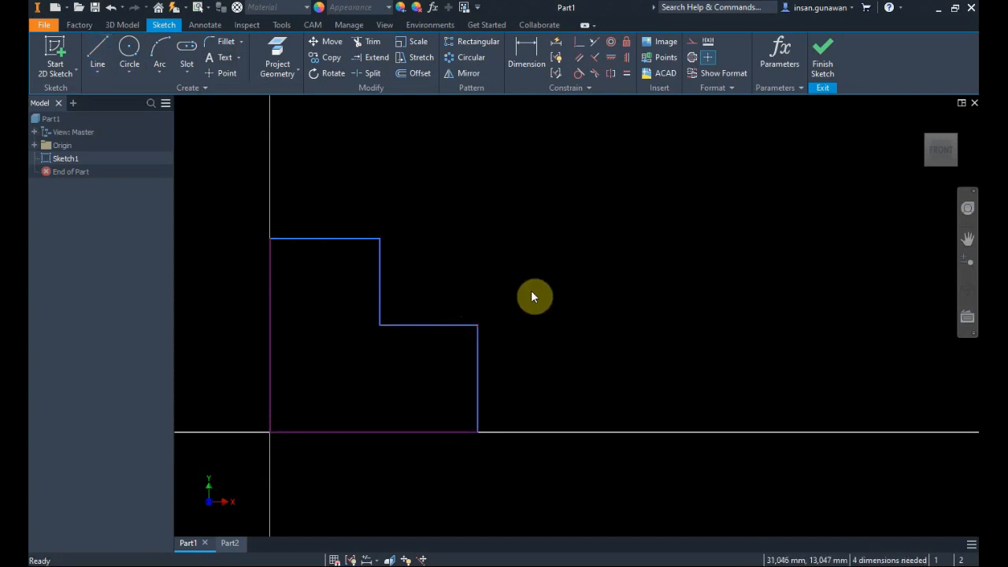
# Apply Auto Dimension with dimensions and constraints to the whole stepped profile
pyautogui.scroll(-3, 566, 246)
pyautogui.scroll(4, 565, 247)
pyautogui.scroll(-3, 590, 230)
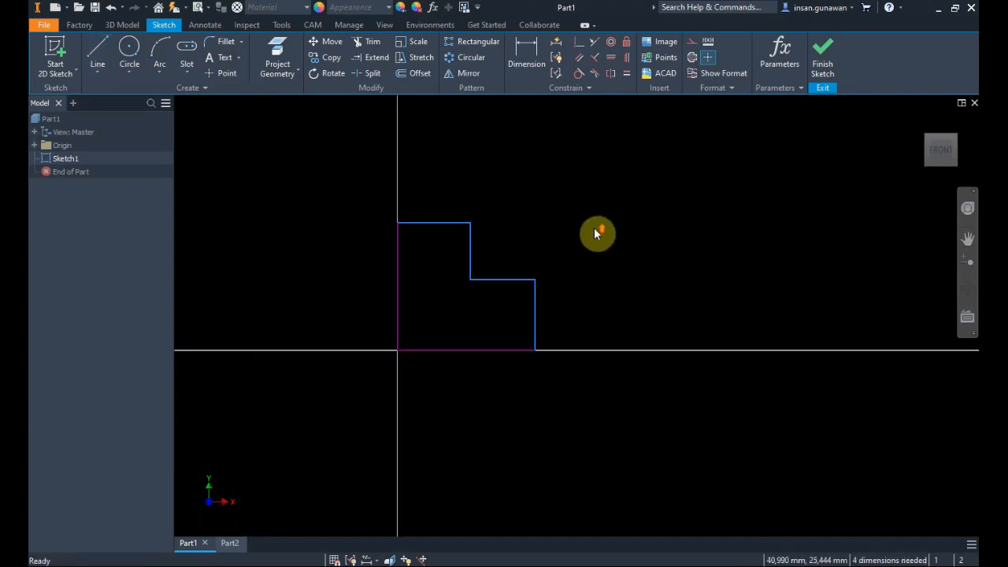
pyautogui.click(556, 44)
pyautogui.moveTo(328, 175)
pyautogui.mouseDown()
pyautogui.moveTo(405, 218)
pyautogui.moveTo(593, 394)
pyautogui.mouseUp()
pyautogui.click(627, 231)
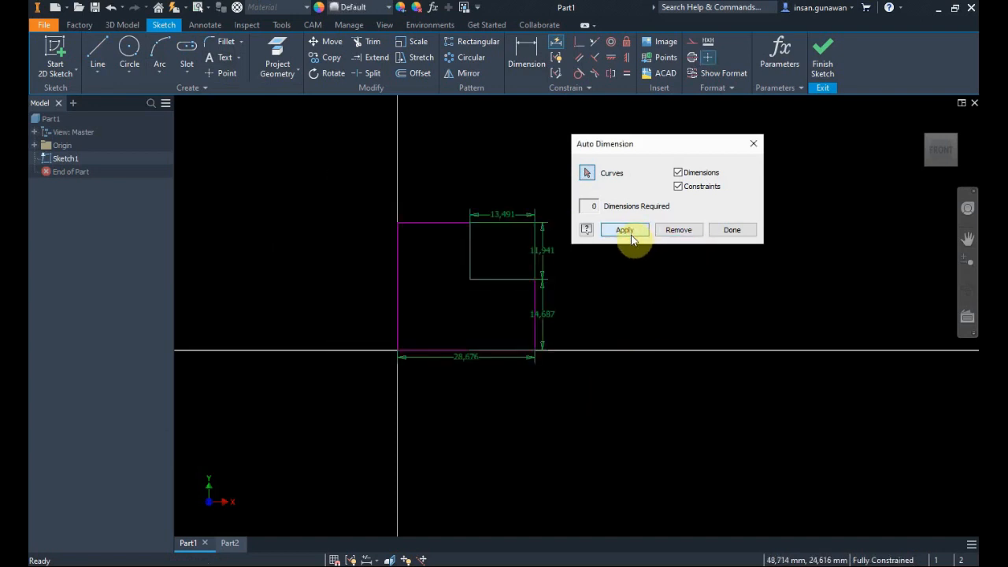
pyautogui.click(742, 229)
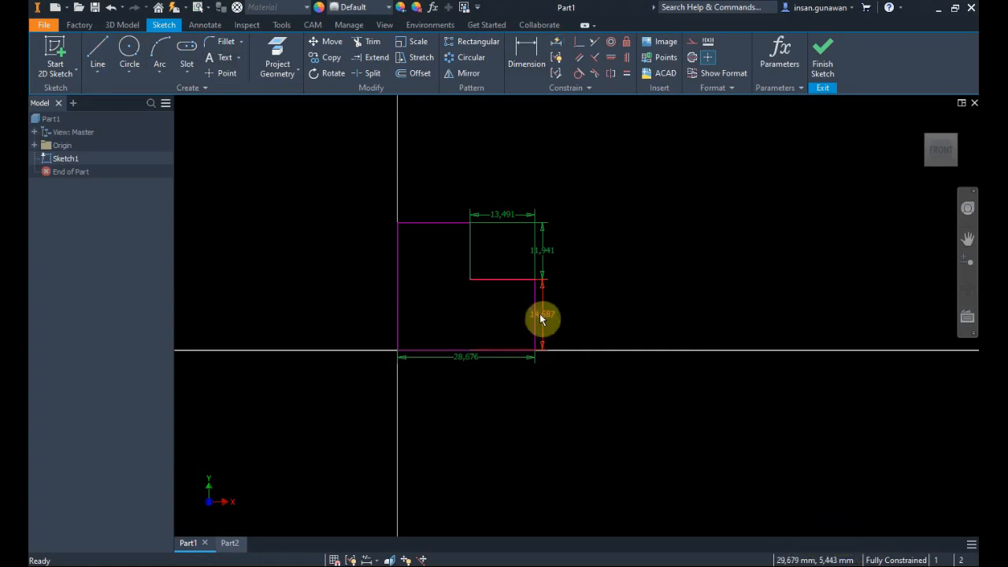
# Reposition the stepped profile's dimensions farther from its edges and place the step-height dimension inside the upper-right notch
pyautogui.moveTo(552, 321); pyautogui.dragTo(574, 326)
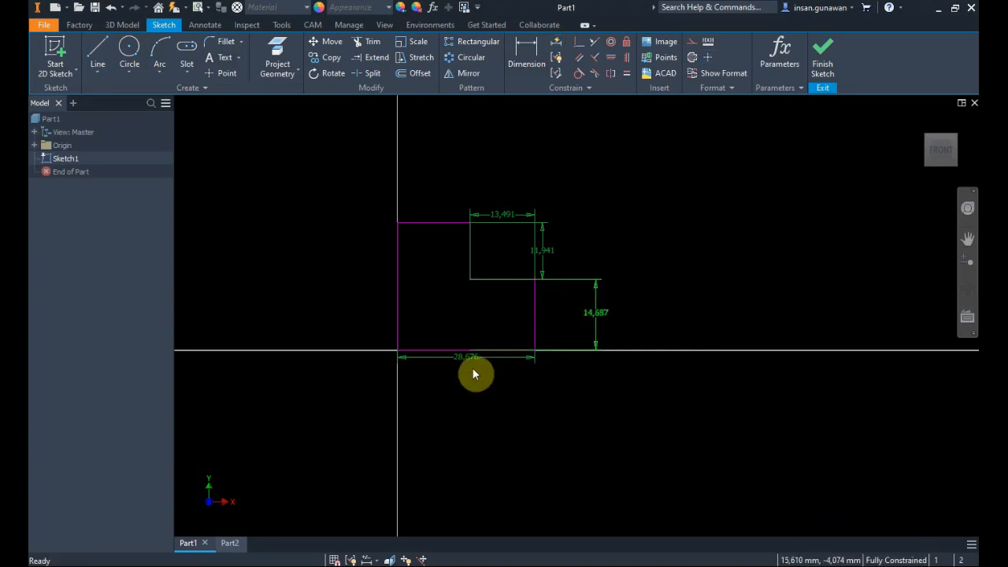
pyautogui.moveTo(476, 389); pyautogui.dragTo(478, 398)
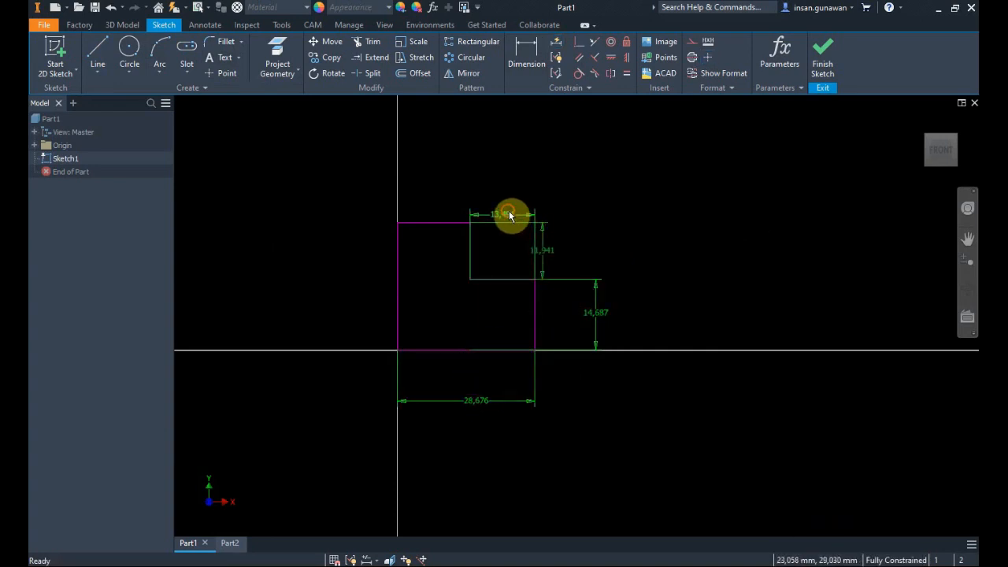
pyautogui.moveTo(504, 213); pyautogui.dragTo(518, 184)
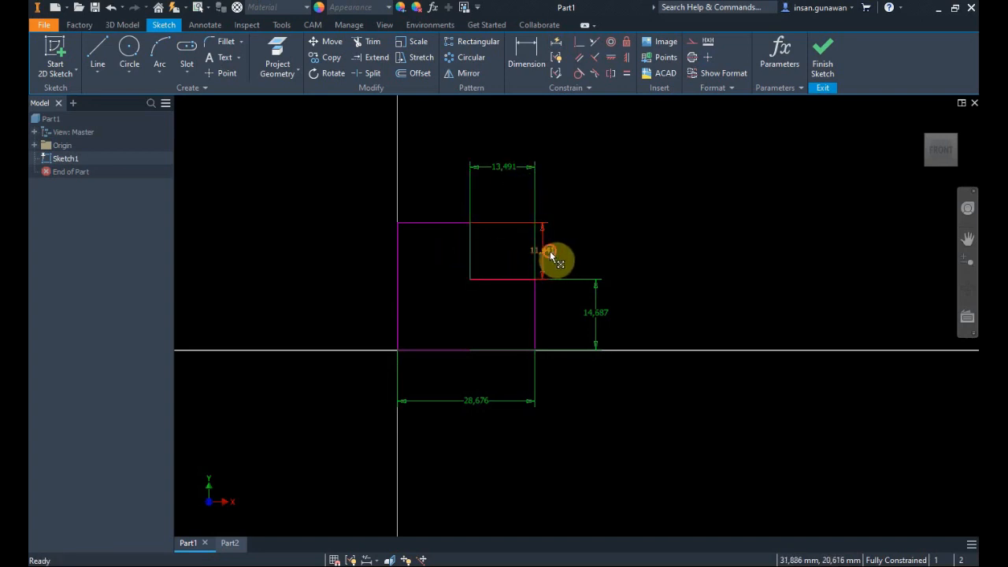
pyautogui.moveTo(550, 252); pyautogui.dragTo(433, 254)
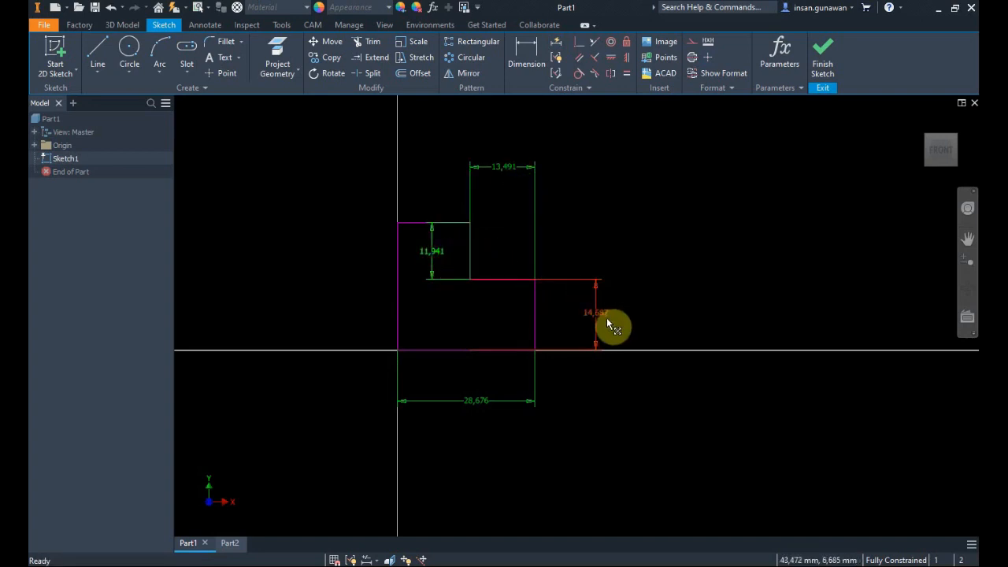
pyautogui.moveTo(430, 245); pyautogui.dragTo(497, 252)
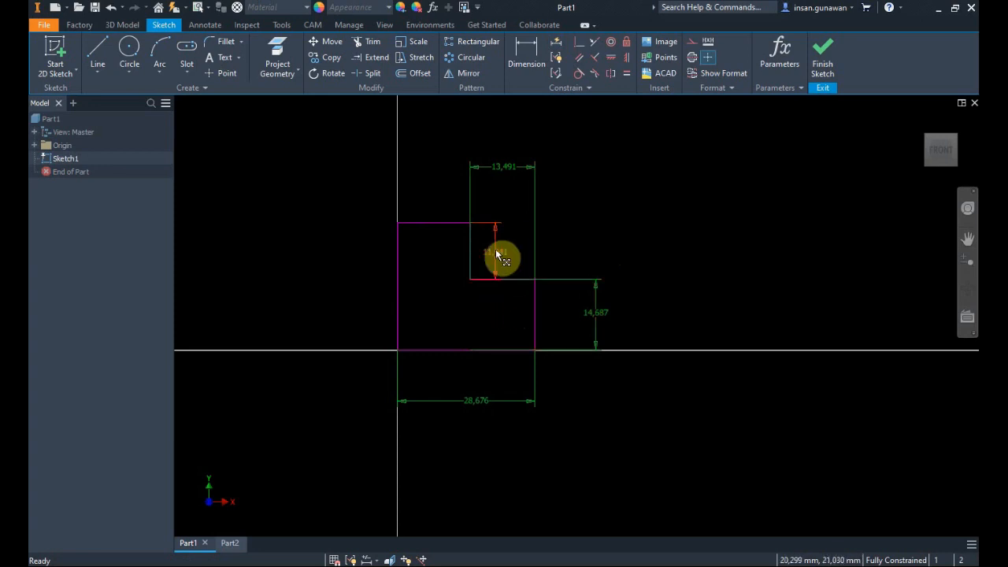
# Delete the stepped profile with all its dimensions, including the remaining vertical line, to empty the sketch
pyautogui.moveTo(644, 258); pyautogui.dragTo(560, 267, button='middle')
pyautogui.moveTo(566, 493); pyautogui.dragTo(360, 167)
pyautogui.press('Delete')
pyautogui.moveTo(344, 260); pyautogui.dragTo(226, 241)
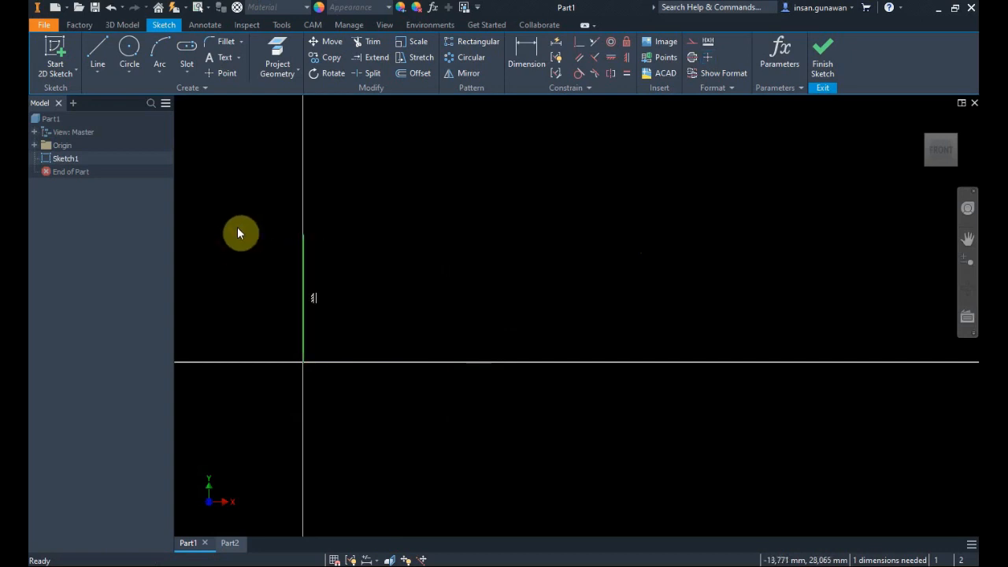
pyautogui.press('Delete')
pyautogui.moveTo(313, 214)
pyautogui.mouseDown(button='middle')
pyautogui.moveTo(533, 173)
pyautogui.moveTo(531, 181)
pyautogui.mouseUp(button='middle')
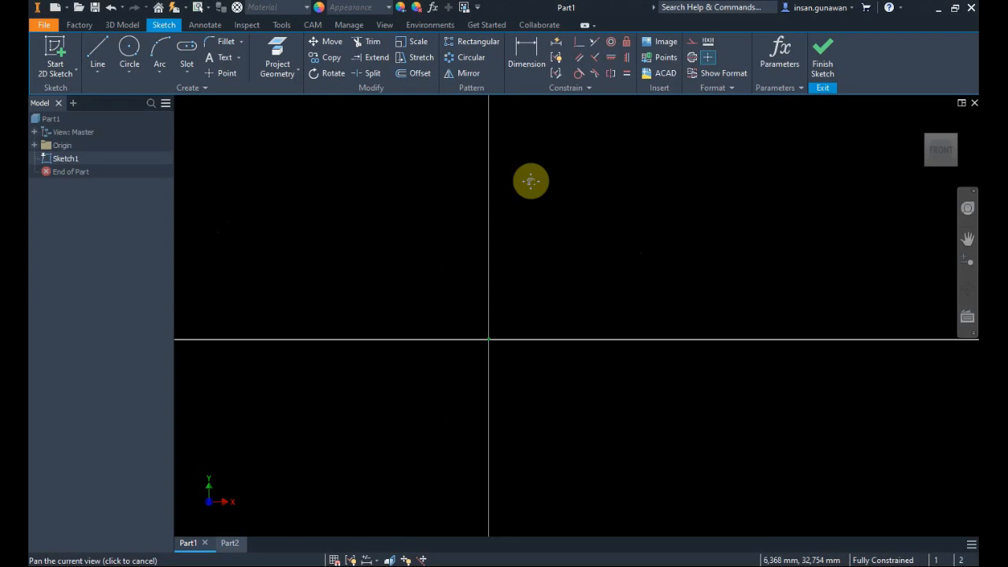
# Draw two crossing two-point center rectangles on the origin, a wide one about 55.5 by 11.4 mm and a tall narrow one
pyautogui.click(189, 71)
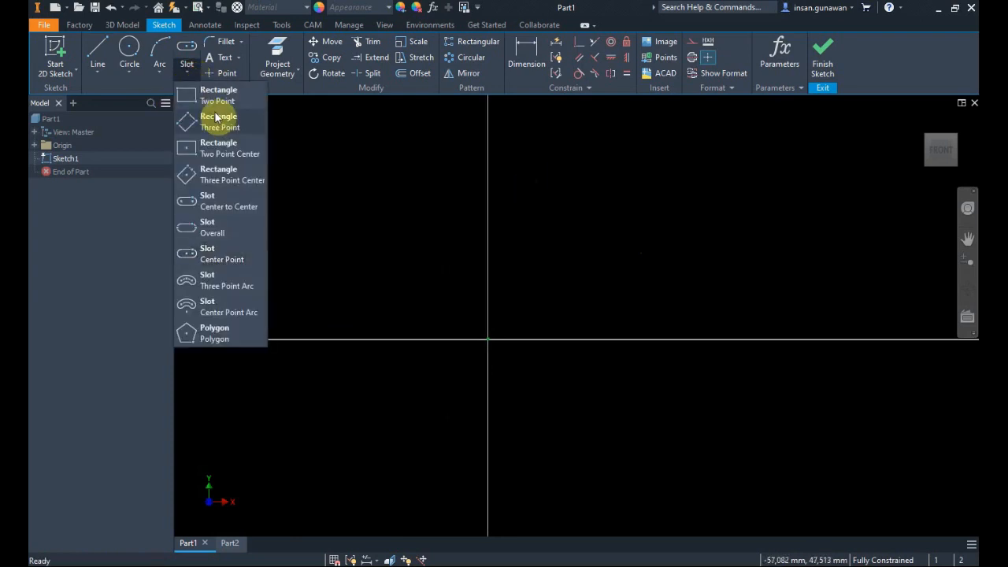
pyautogui.click(212, 149)
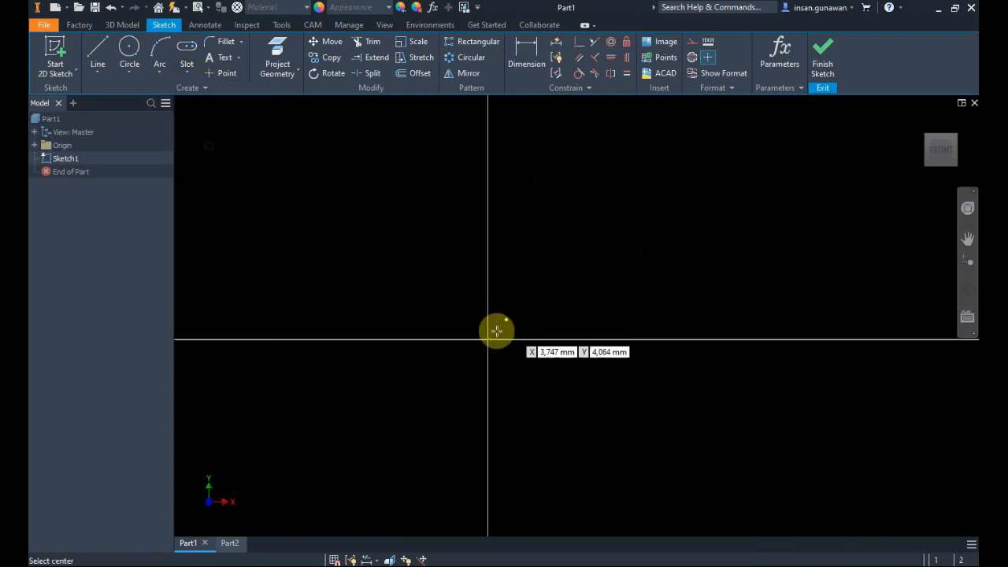
pyautogui.click(488, 339)
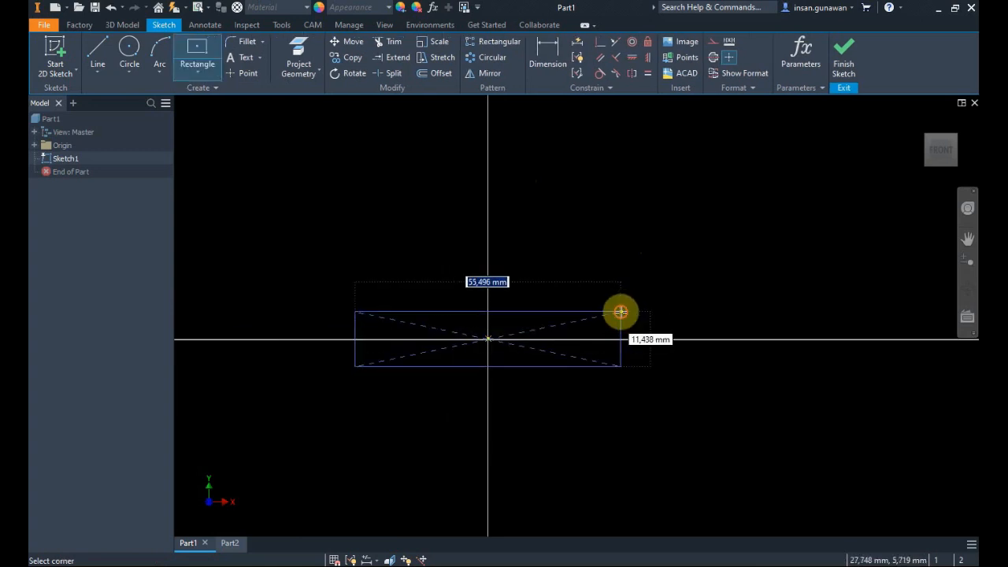
pyautogui.click(620, 312)
pyautogui.click(488, 339)
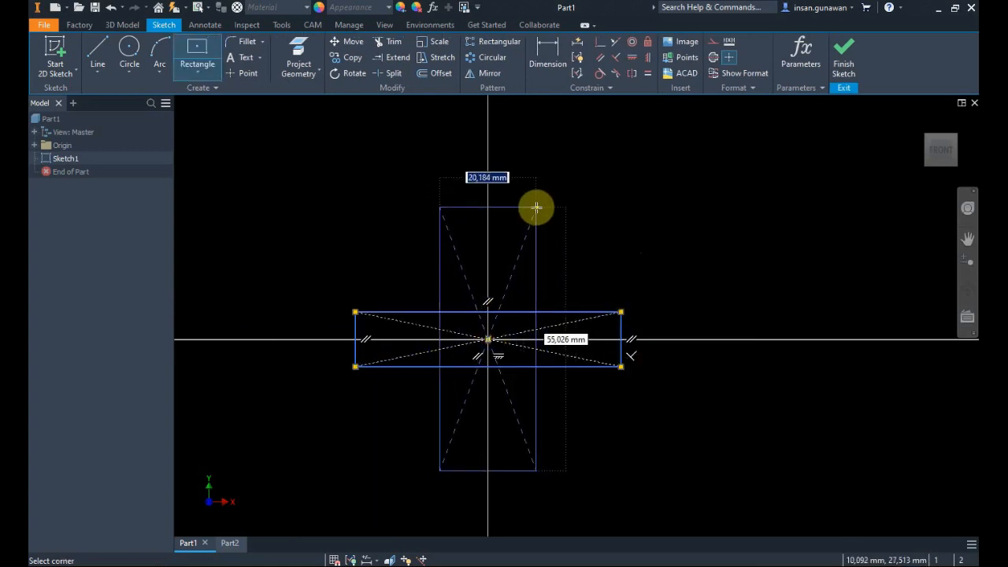
pyautogui.click(533, 213)
pyautogui.press('Escape')
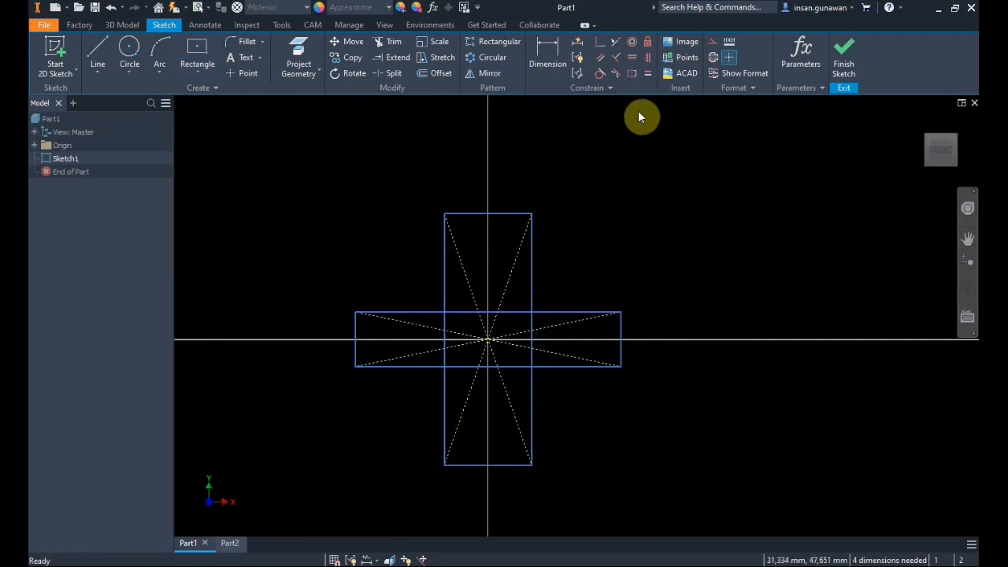
# Apply Equal constraints between the two rectangles' short edges and between their long edges
pyautogui.click(647, 74)
pyautogui.click(516, 214)
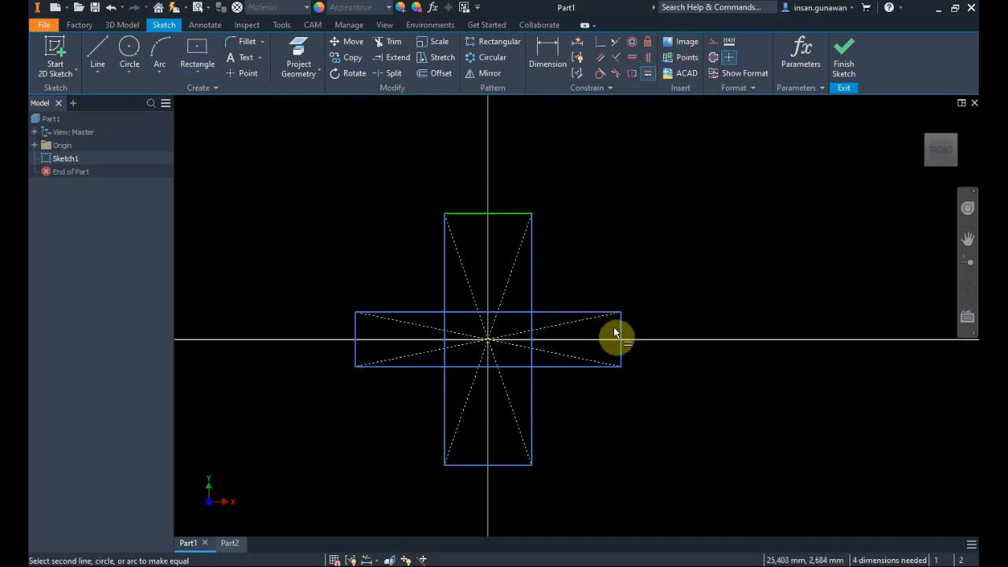
pyautogui.click(621, 337)
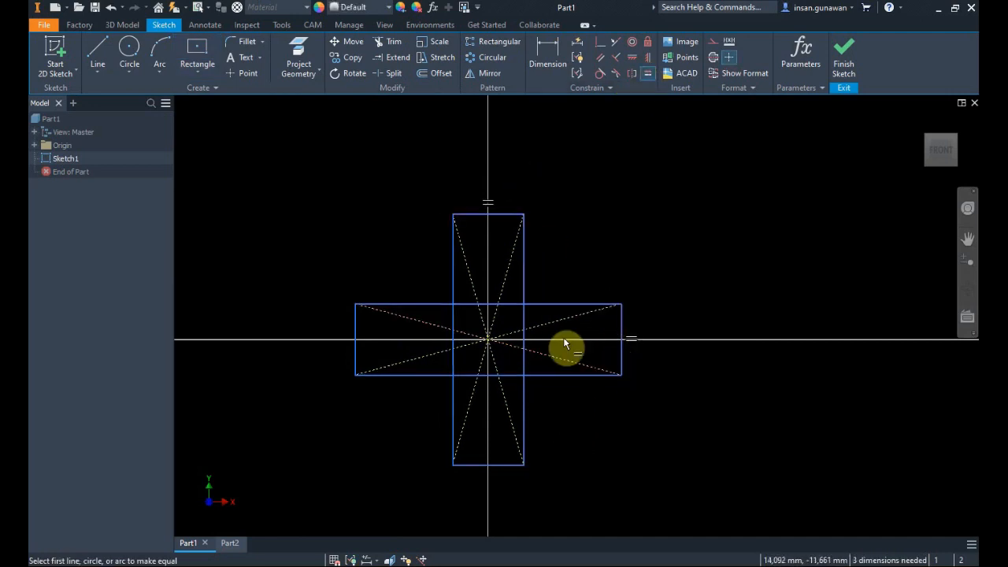
pyautogui.click(557, 306)
pyautogui.click(525, 285)
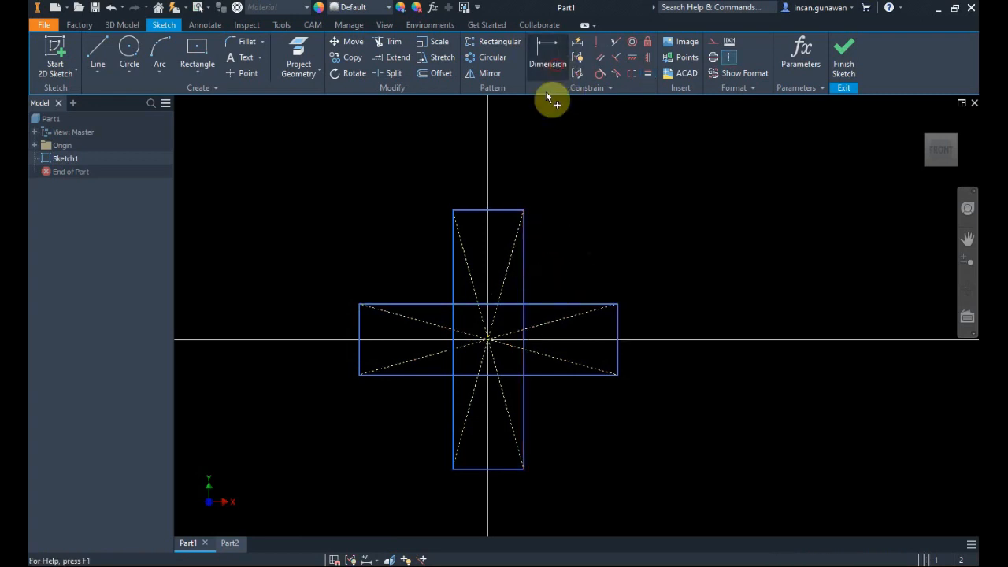
# Dimension the vertical rectangle with a width of 15 mm and a height of 50 mm
pyautogui.click(548, 63)
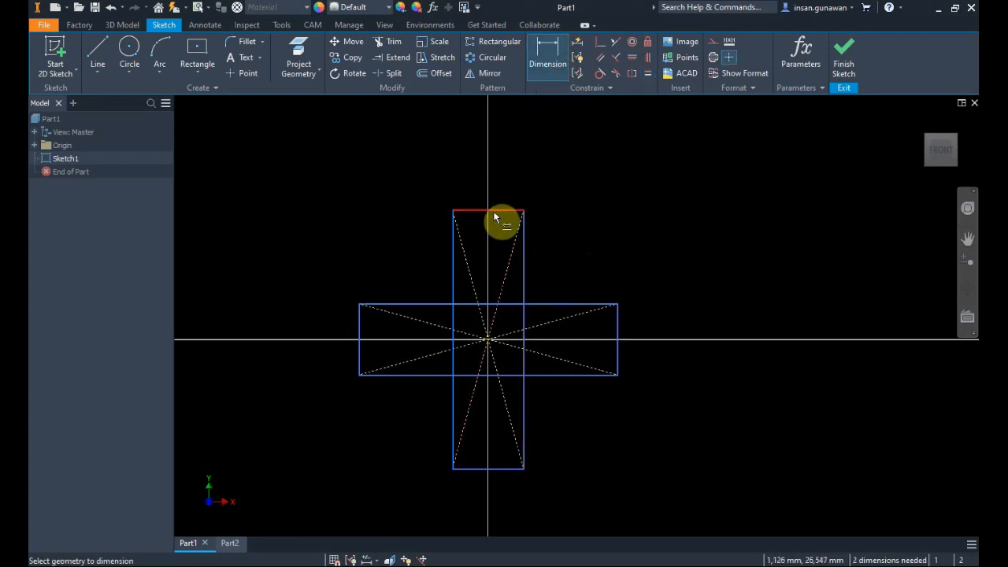
pyautogui.click(494, 216)
pyautogui.click(502, 173)
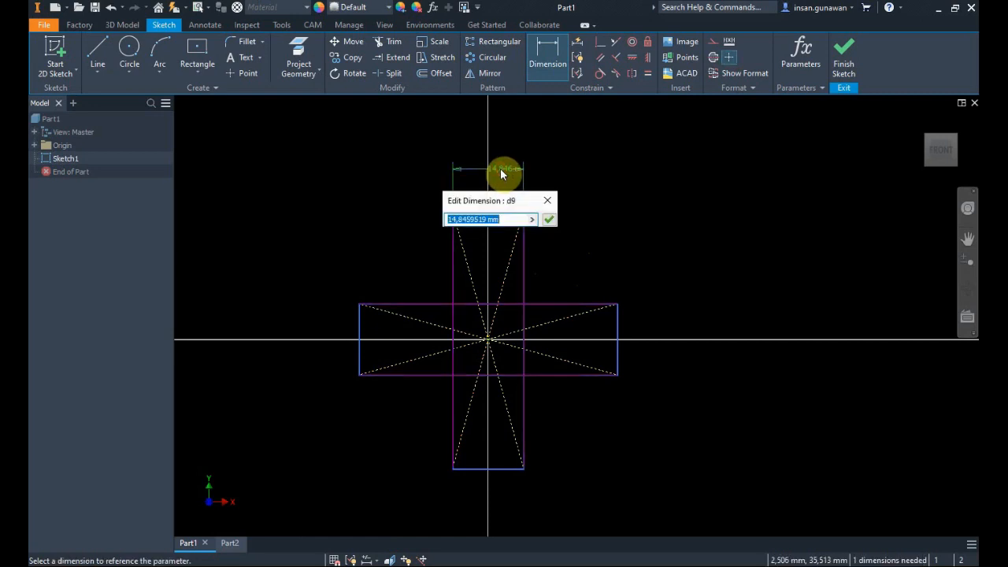
pyautogui.write('15')
pyautogui.press('Return')
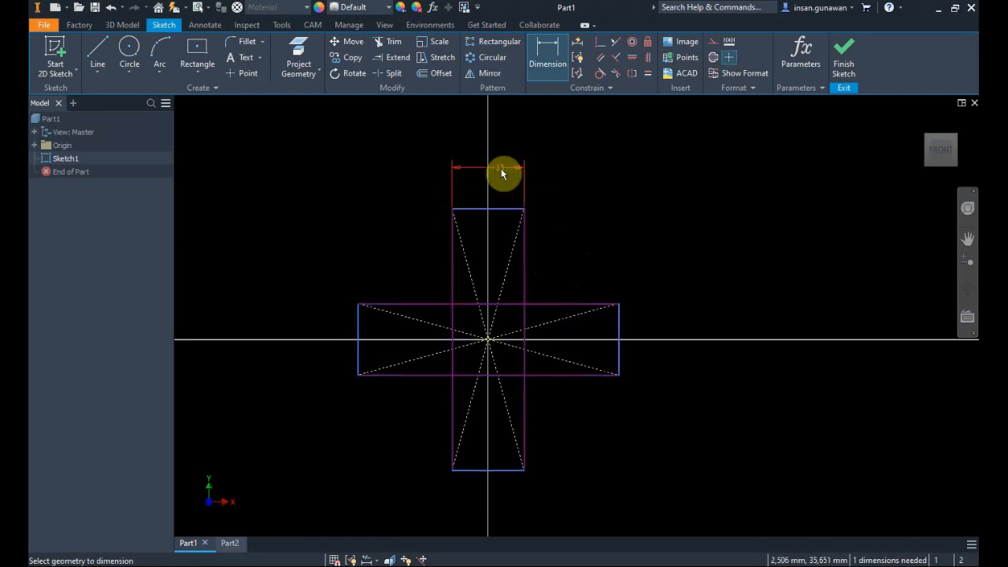
pyautogui.click(512, 214)
pyautogui.click(499, 471)
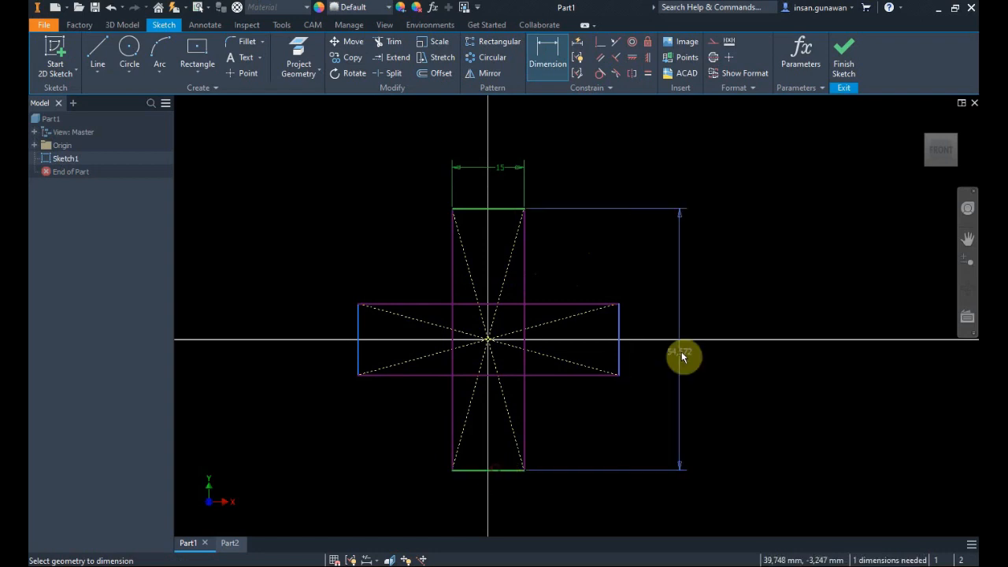
pyautogui.click(689, 322)
pyautogui.write('50')
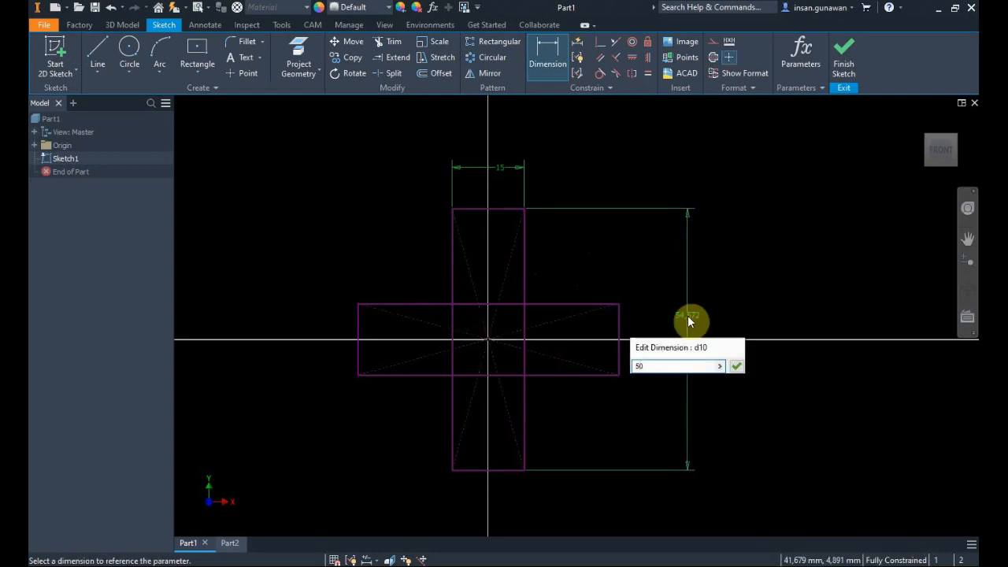
pyautogui.press('Return')
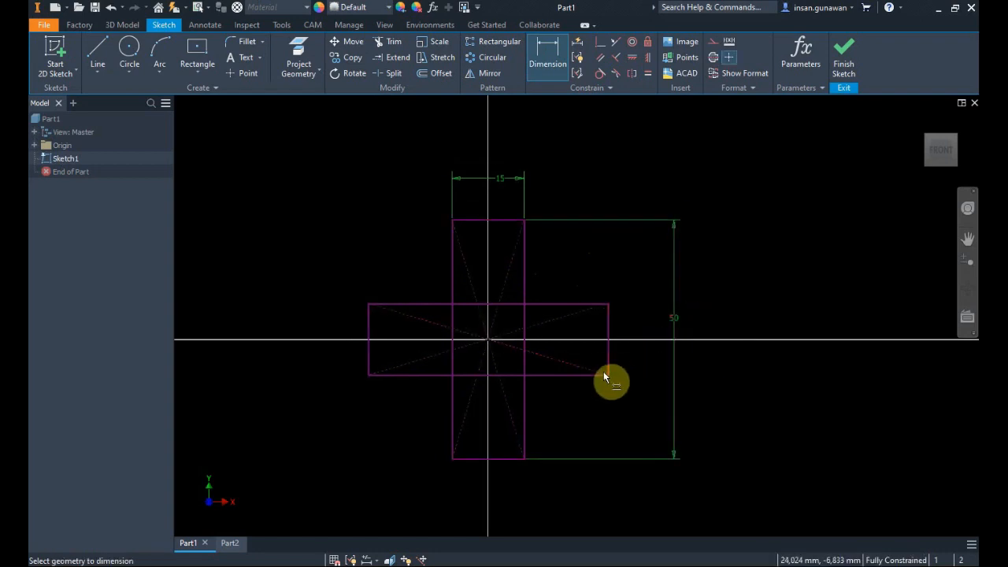
# Trim the overlapping inner segments of both rectangles to leave a single cross-shaped outline
pyautogui.click(393, 49)
pyautogui.click(504, 305)
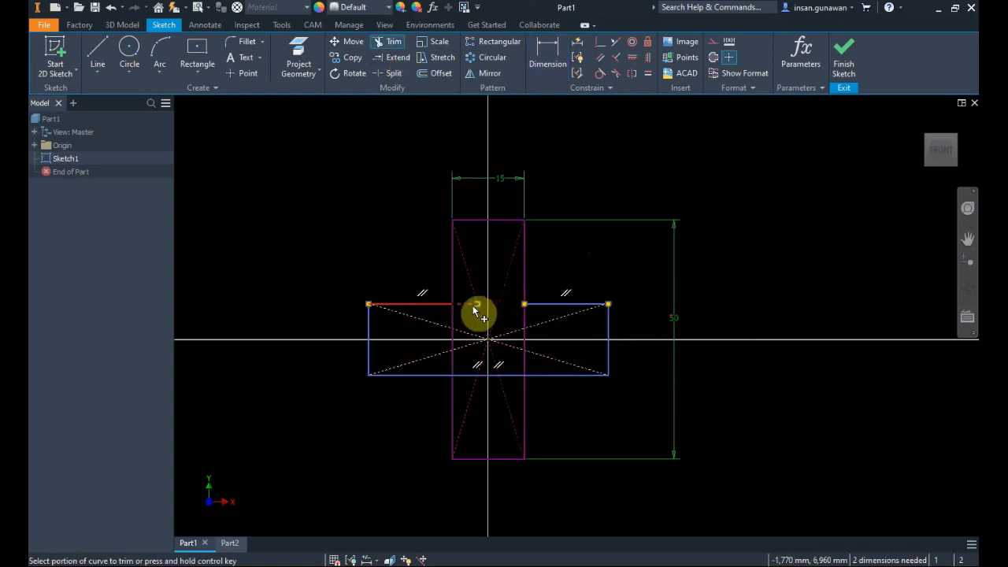
pyautogui.click(456, 313)
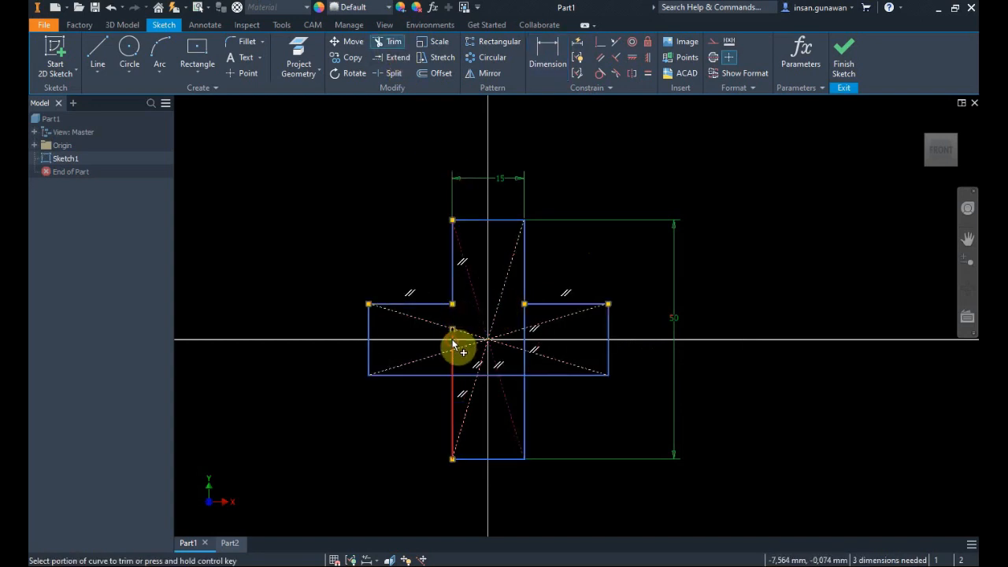
pyautogui.click(452, 339)
pyautogui.click(453, 356)
pyautogui.click(463, 376)
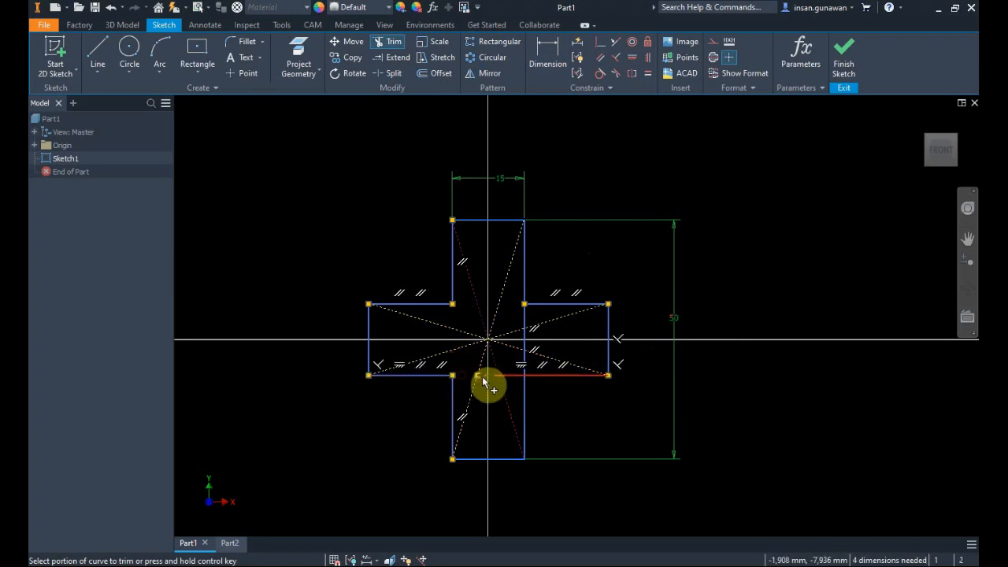
pyautogui.click(490, 378)
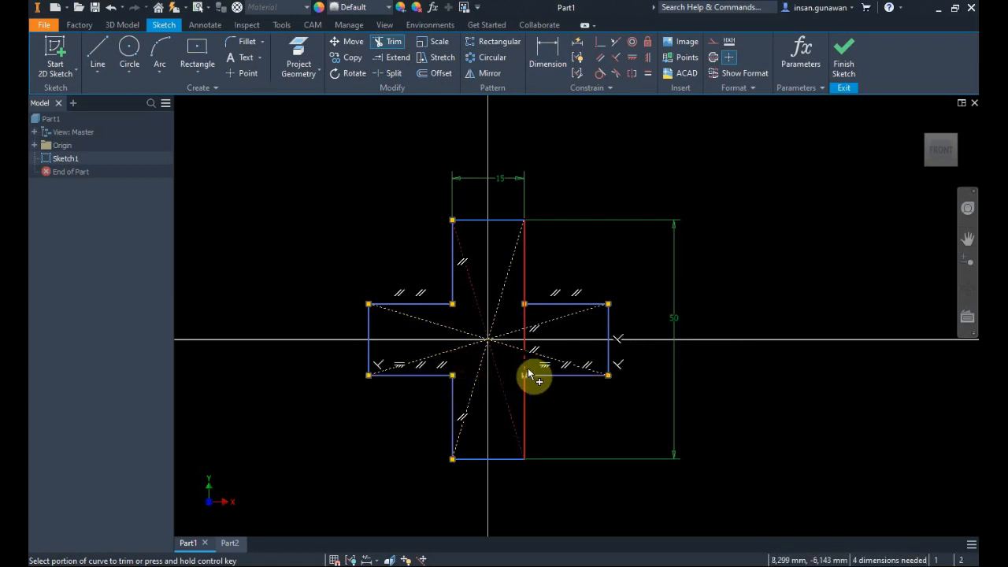
pyautogui.click(527, 367)
pyautogui.click(527, 323)
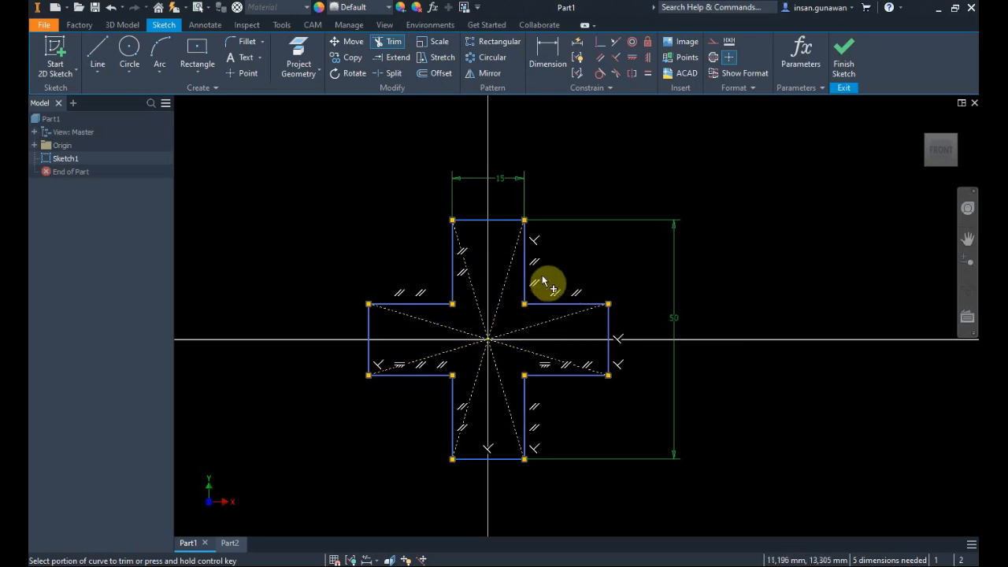
pyautogui.press('Escape')
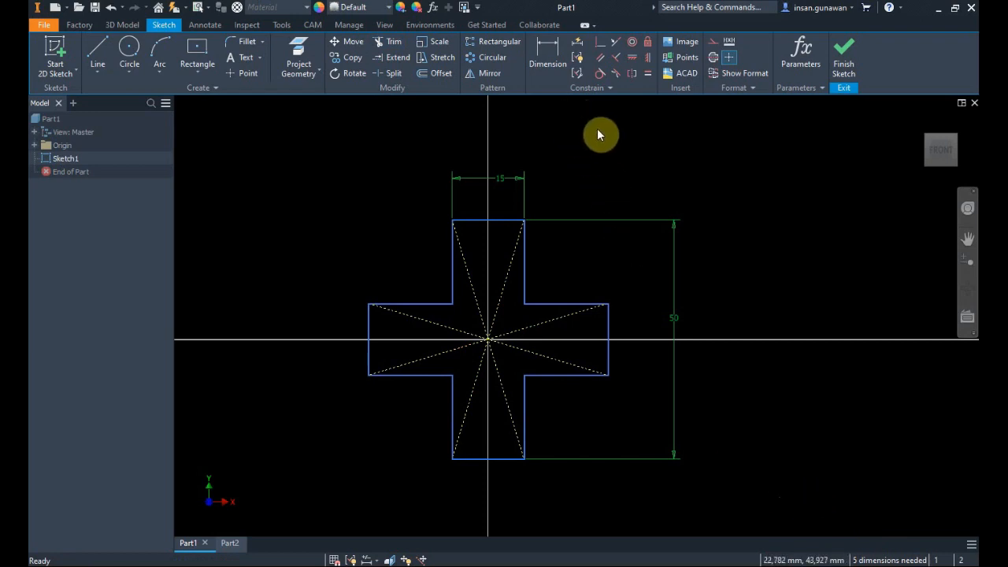
# Apply Equal constraints between the two adjoining edges at each of the cross's four inner corners
pyautogui.click(650, 74)
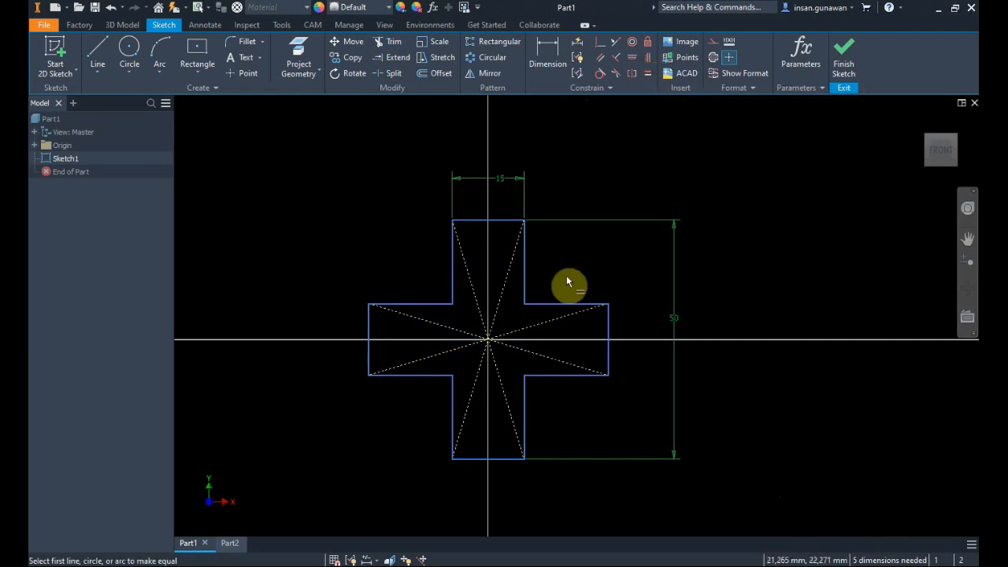
pyautogui.click(545, 304)
pyautogui.click(525, 269)
pyautogui.click(434, 307)
pyautogui.click(455, 281)
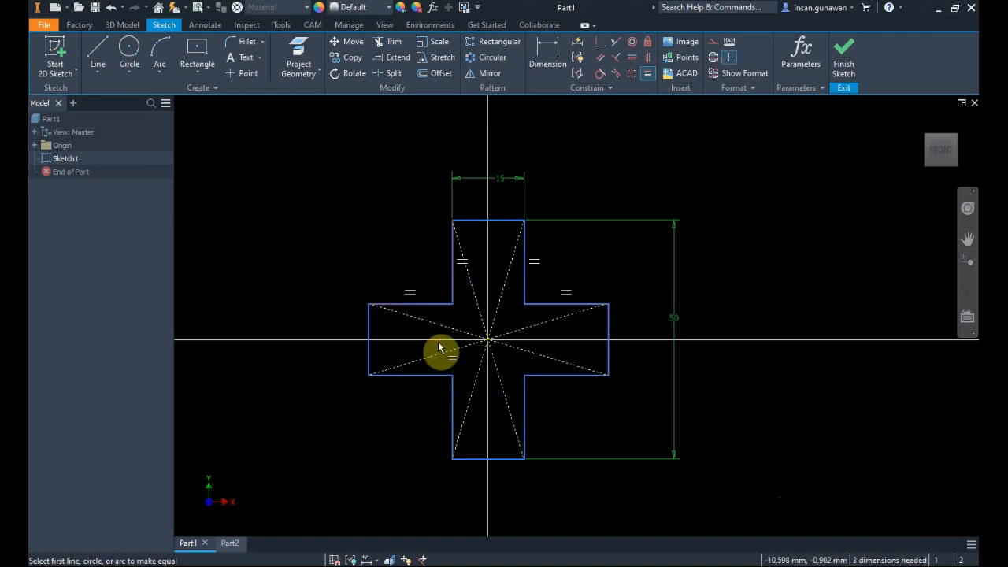
pyautogui.click(436, 376)
pyautogui.click(454, 398)
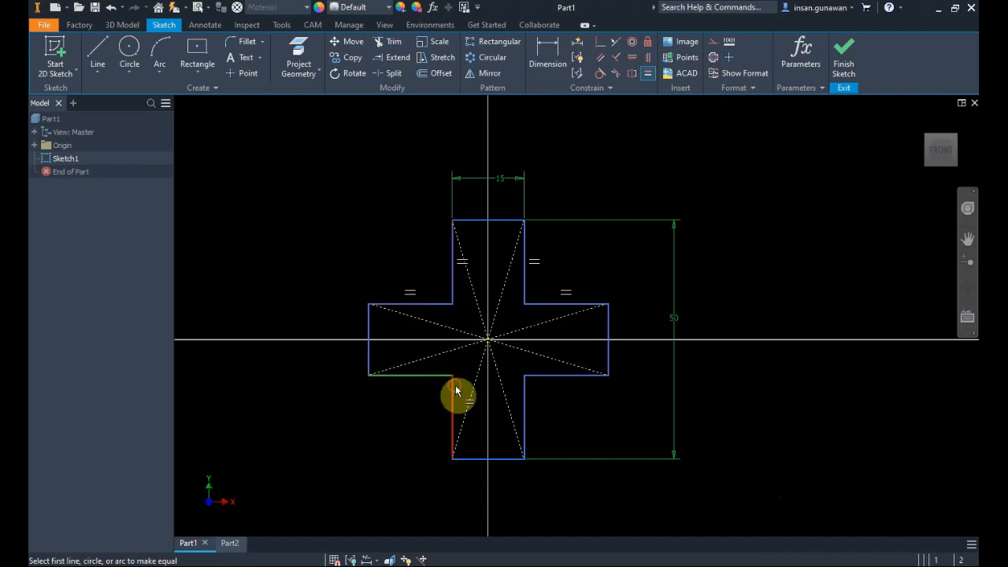
pyautogui.click(526, 403)
pyautogui.click(541, 376)
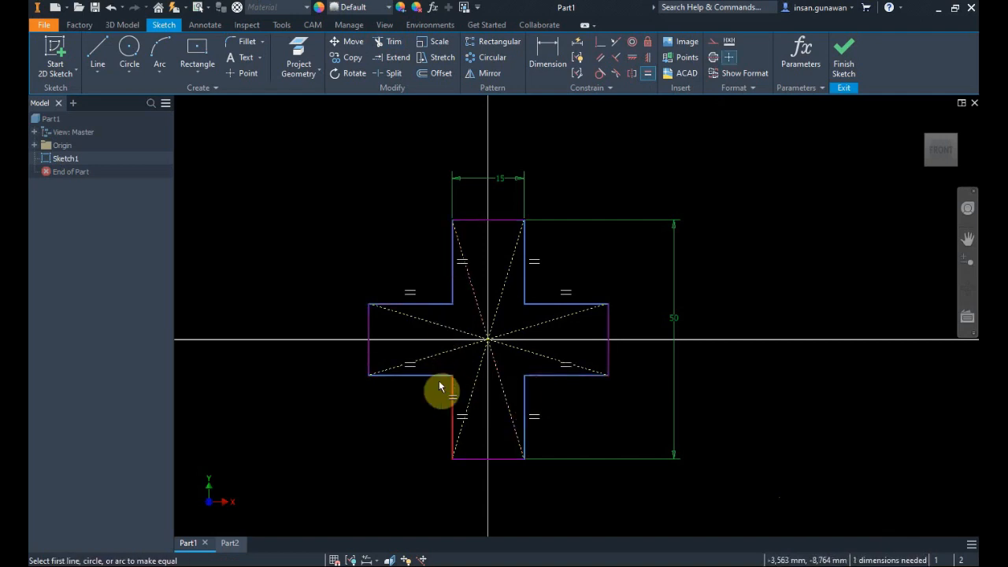
pyautogui.press('Escape')
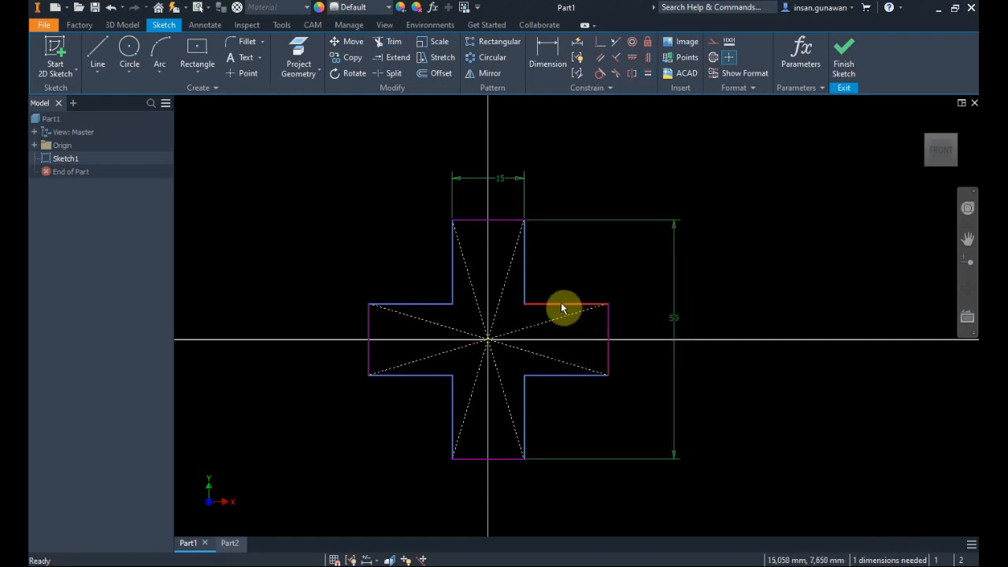
# Apply Auto Dimension with dimensions and constraints to the whole cross sketch and close the tool
pyautogui.moveTo(561, 303)
pyautogui.mouseDown()
pyautogui.moveTo(561, 276)
pyautogui.moveTo(568, 304)
pyautogui.mouseUp()
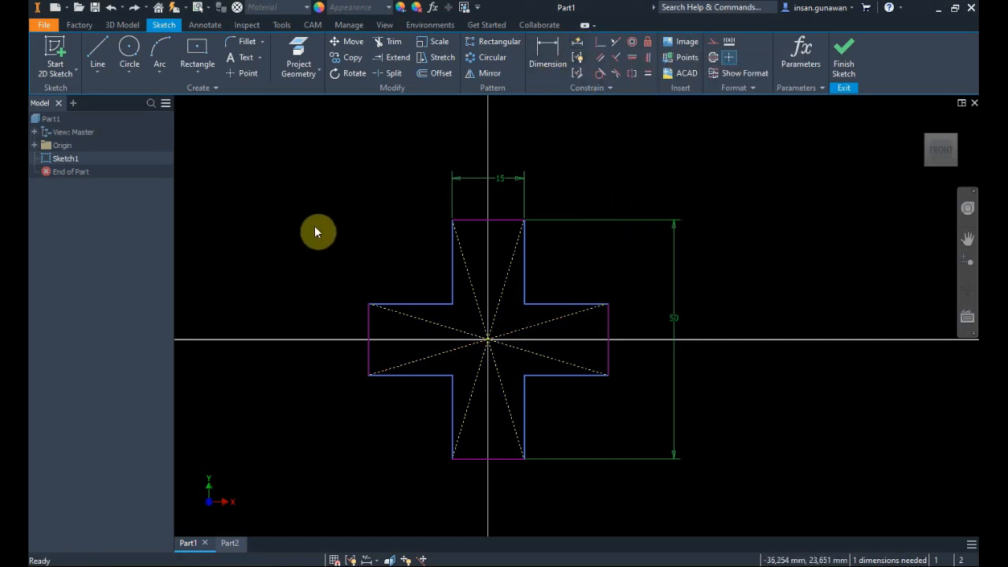
pyautogui.click(577, 43)
pyautogui.moveTo(307, 163)
pyautogui.mouseDown()
pyautogui.moveTo(675, 543)
pyautogui.moveTo(745, 537)
pyautogui.mouseUp()
pyautogui.click(617, 230)
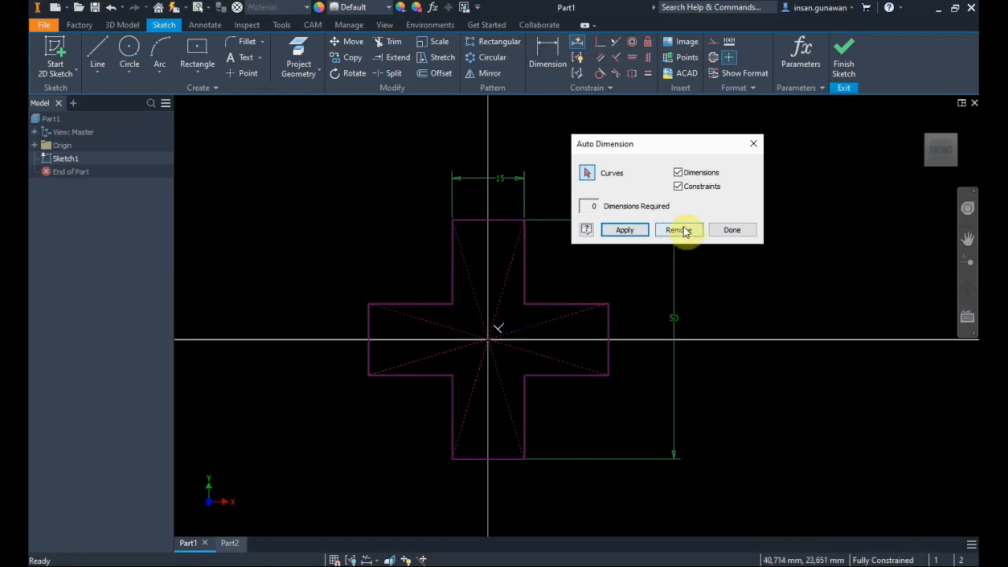
pyautogui.click(732, 230)
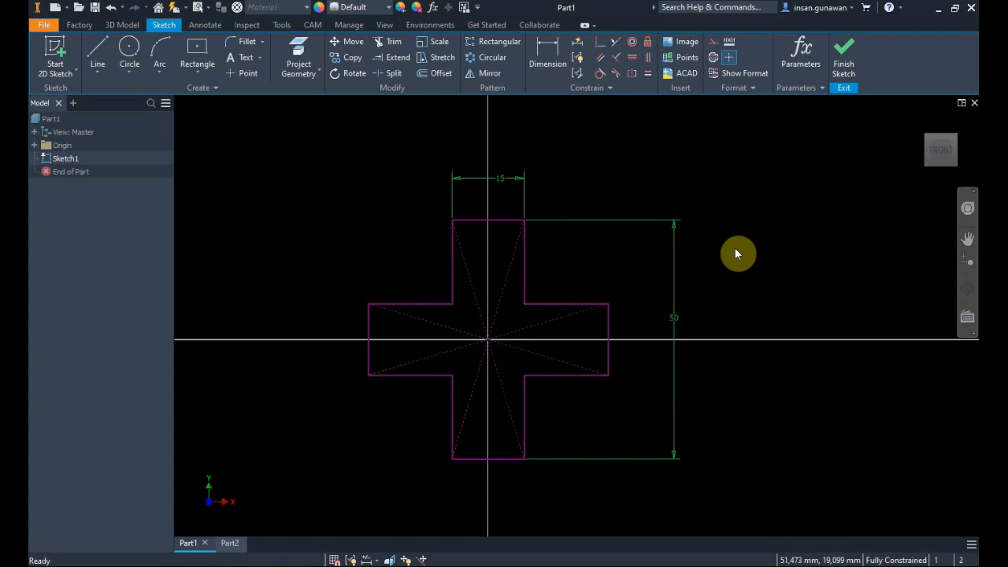
pyautogui.click(579, 42)
pyautogui.press('Escape')
pyautogui.hotkey('alt', 'Tab')
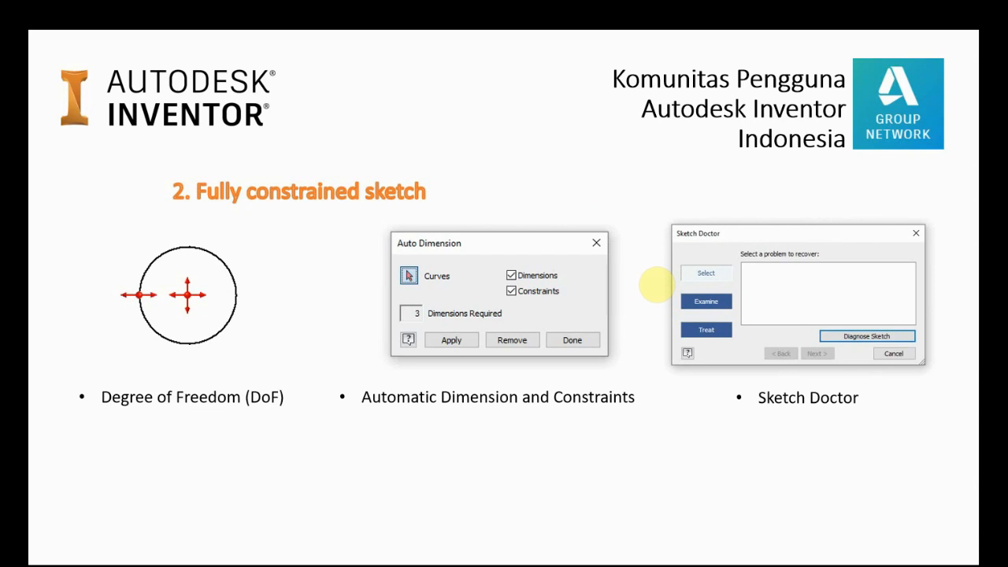
pyautogui.hotkey('alt', 'Tab')
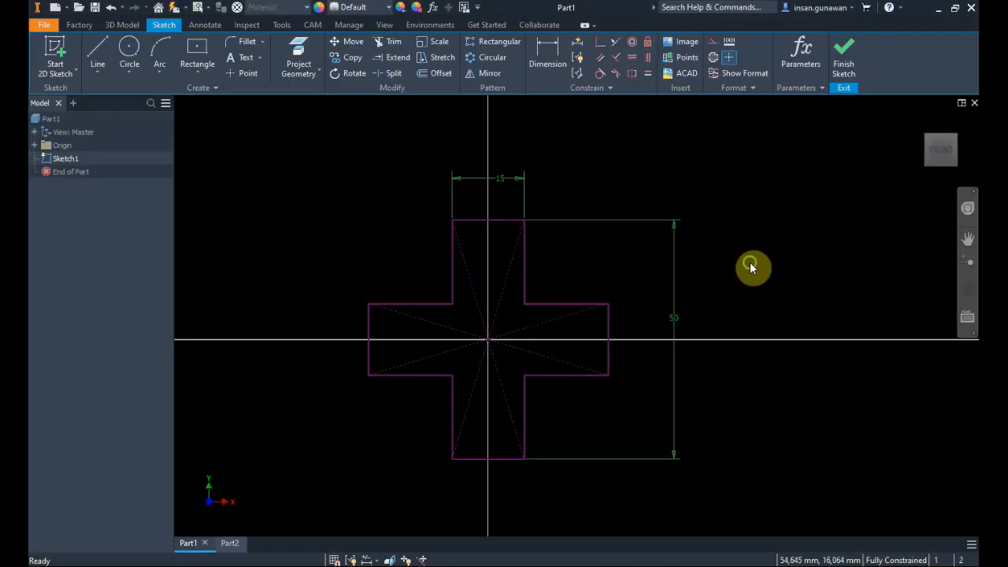
pyautogui.moveTo(749, 268)
pyautogui.mouseDown(button='middle')
pyautogui.moveTo(540, 255)
pyautogui.moveTo(593, 211)
pyautogui.moveTo(603, 217)
pyautogui.mouseUp(button='middle')
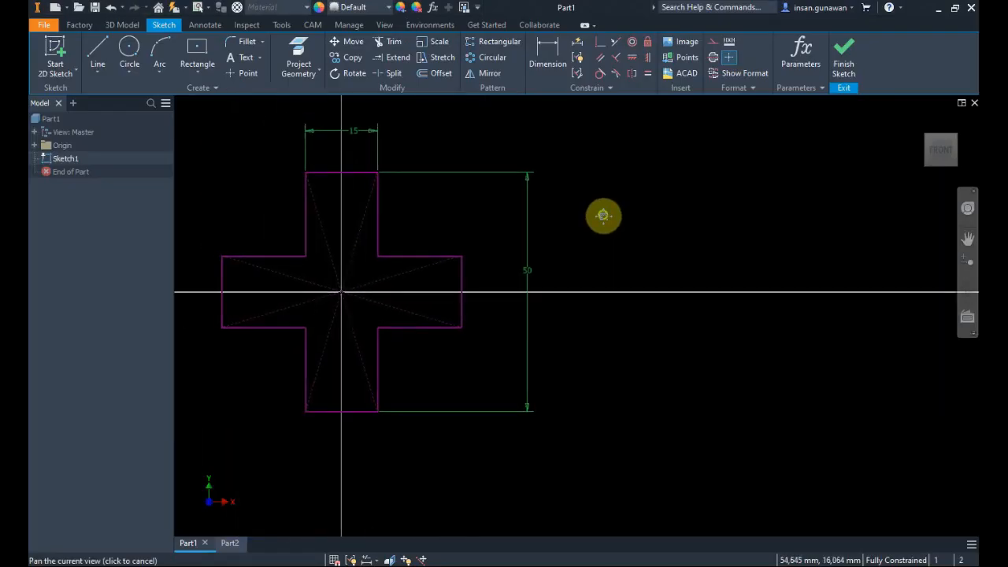
pyautogui.moveTo(704, 229)
pyautogui.mouseDown(button='middle')
pyautogui.moveTo(637, 243)
pyautogui.moveTo(664, 246)
pyautogui.moveTo(650, 252)
pyautogui.moveTo(593, 255)
pyautogui.moveTo(562, 252)
pyautogui.moveTo(641, 231)
pyautogui.moveTo(527, 239)
pyautogui.moveTo(688, 231)
pyautogui.moveTo(664, 233)
pyautogui.mouseUp(button='middle')
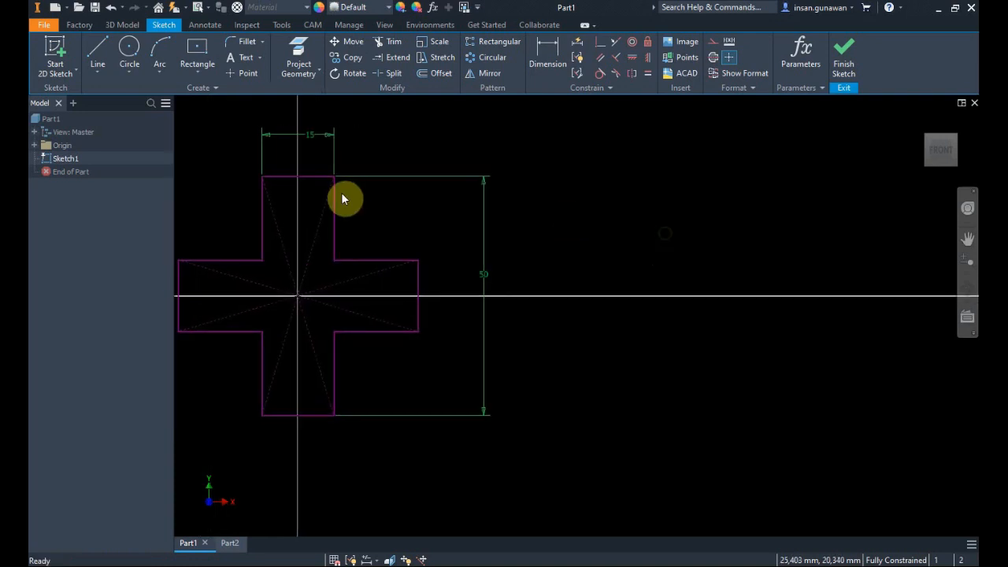
pyautogui.moveTo(385, 164); pyautogui.dragTo(631, 149, button='middle')
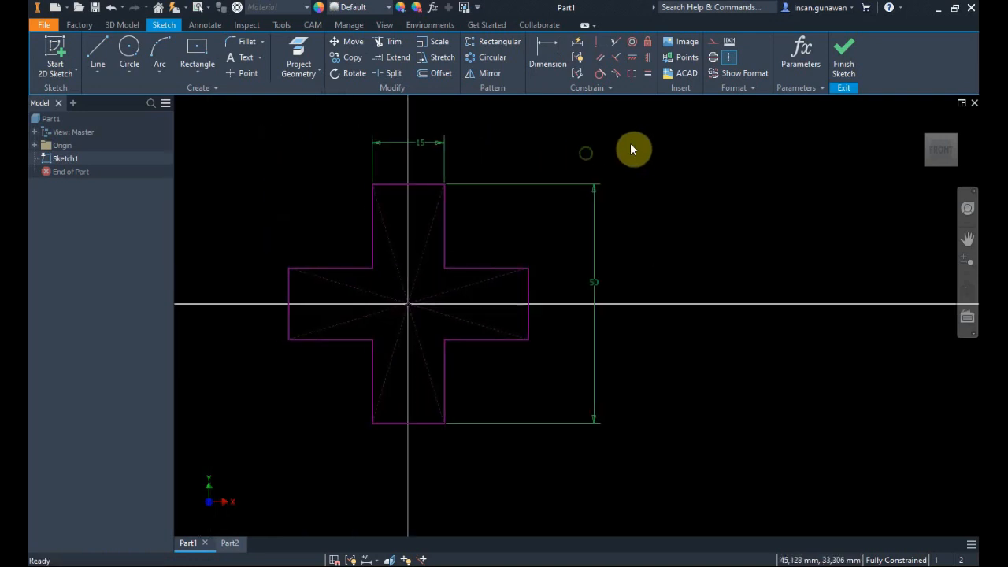
# Run the Sketch Doctor diagnostic tests on the cross sketch and close the tool
pyautogui.rightClick(641, 147)
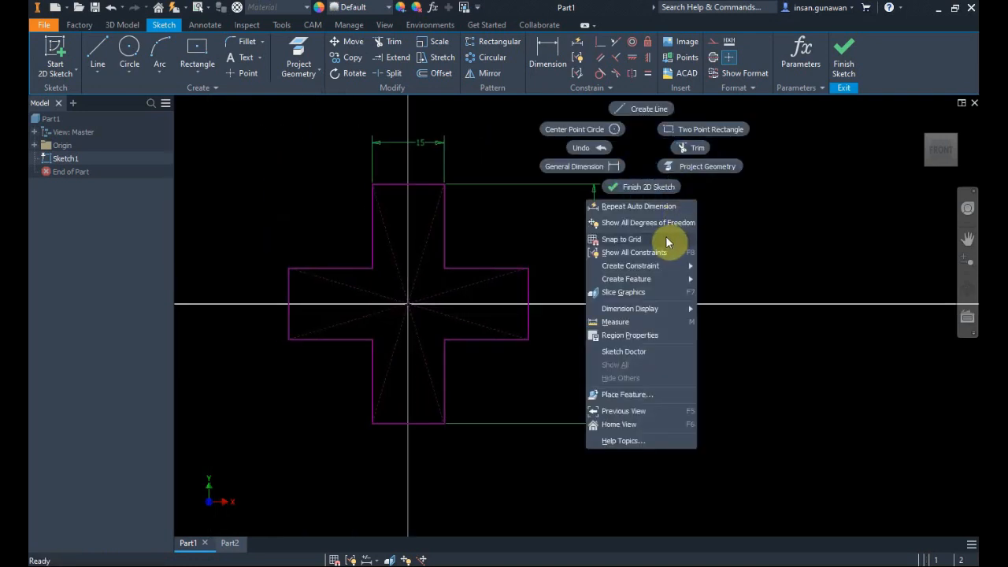
pyautogui.click(654, 350)
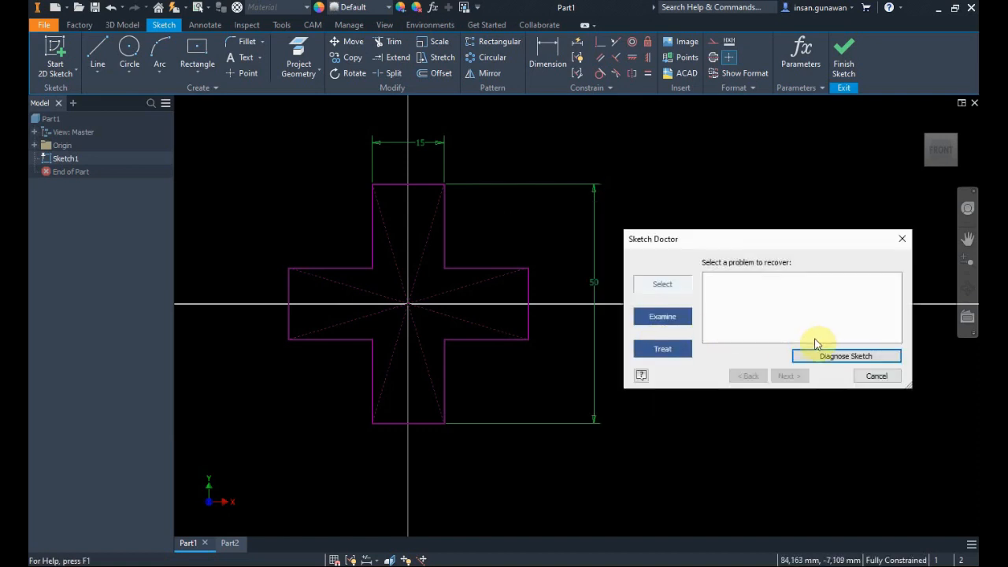
pyautogui.click(835, 359)
pyautogui.click(808, 280)
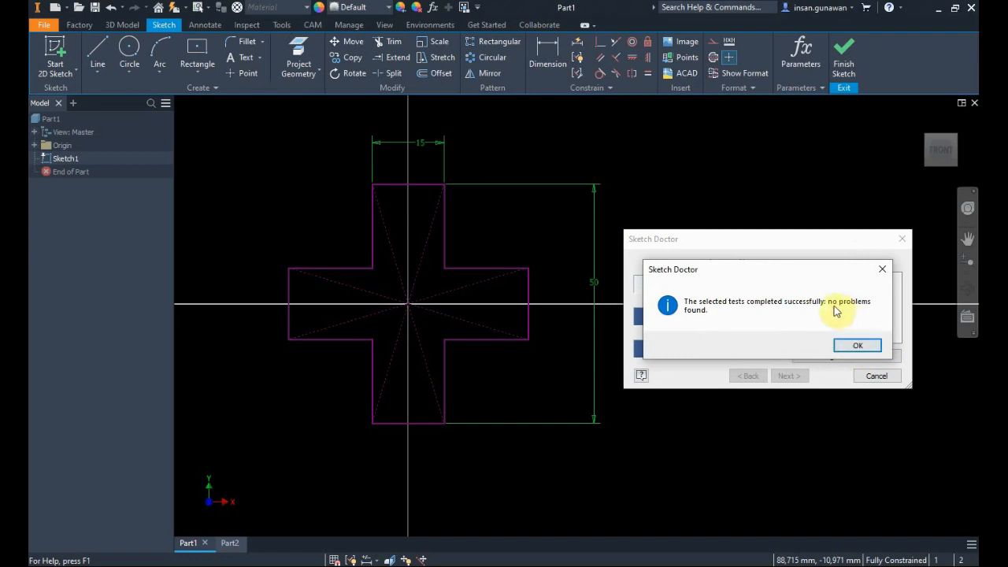
pyautogui.click(851, 346)
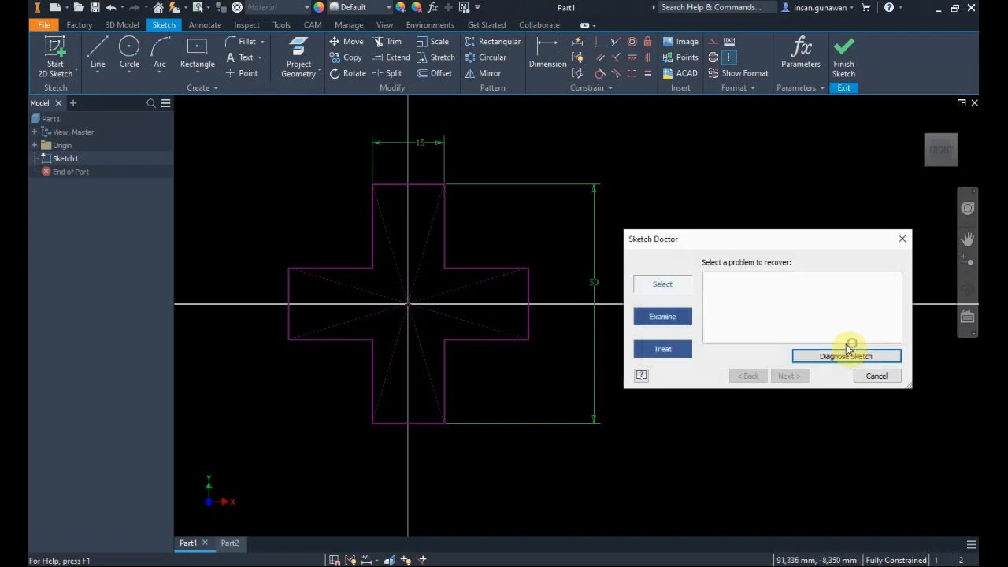
pyautogui.click(874, 376)
# Sketch an open trapezoid beside the cross with a slanted side, about 24.4 mm top and bottom edges, and a vertical side about 20.5 mm long
pyautogui.moveTo(803, 243)
pyautogui.mouseDown(button='middle')
pyautogui.moveTo(585, 230)
pyautogui.moveTo(515, 244)
pyautogui.mouseUp(button='middle')
pyautogui.click(98, 55)
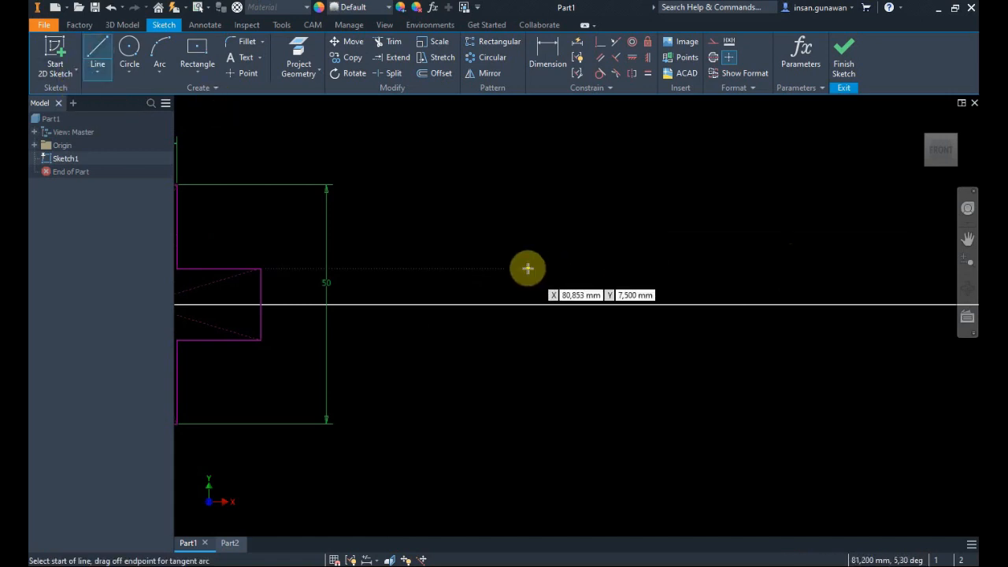
pyautogui.click(515, 304)
pyautogui.click(566, 207)
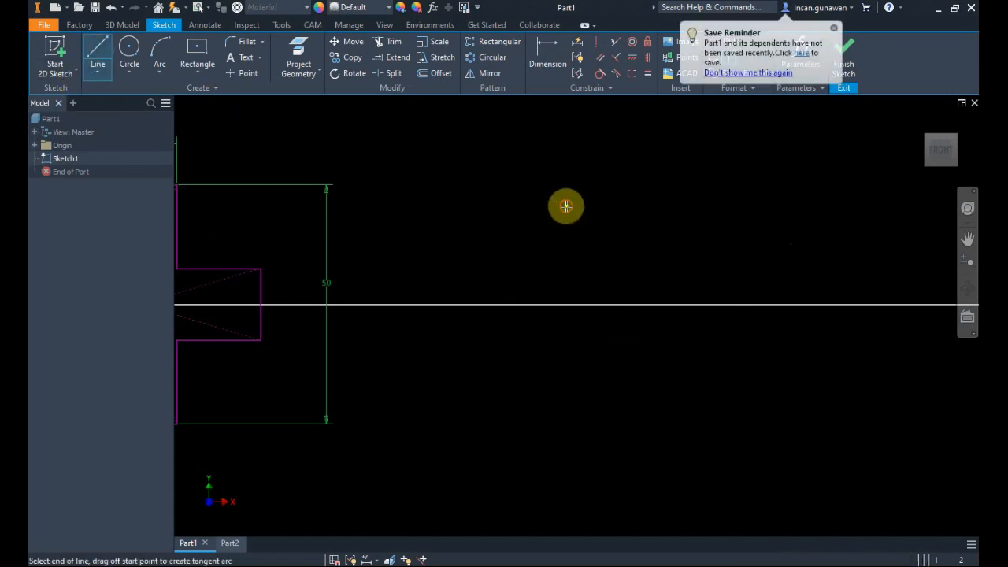
pyautogui.click(683, 205)
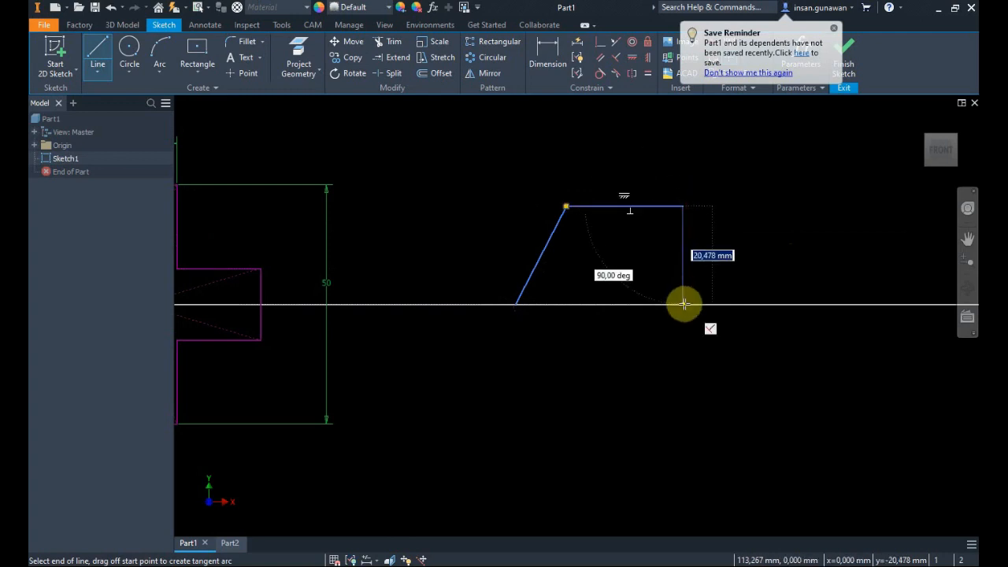
pyautogui.click(683, 304)
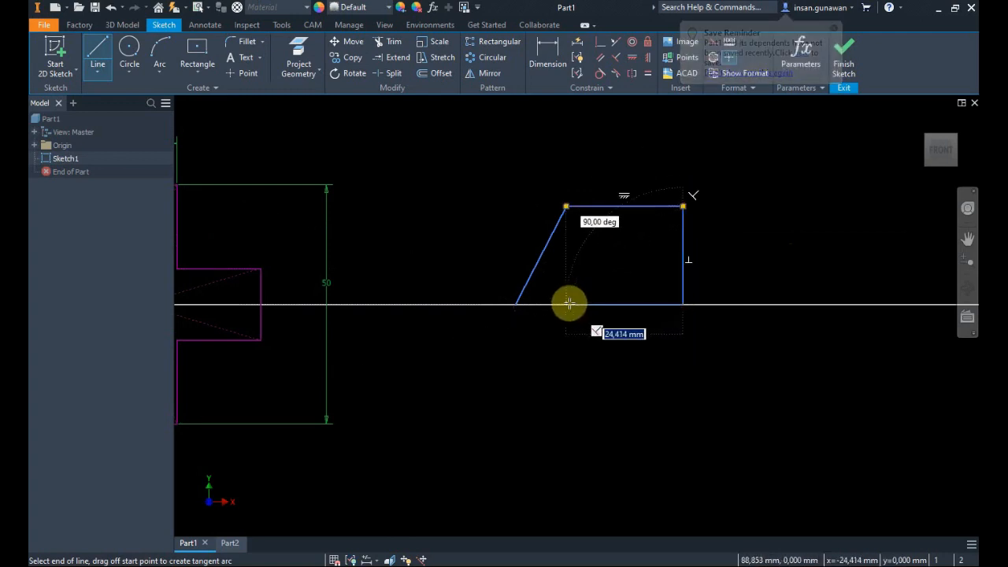
pyautogui.click(570, 304)
pyautogui.press('Escape')
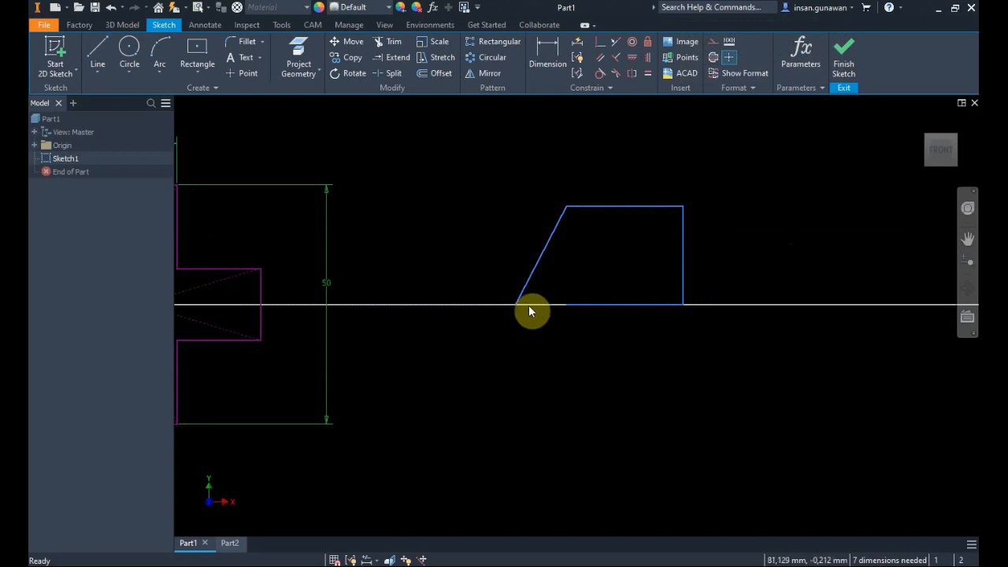
# Draw a horizontal line about 15.6 mm long from the trapezoid's lower slanted corner, overlapping its bottom edge
pyautogui.click(98, 55)
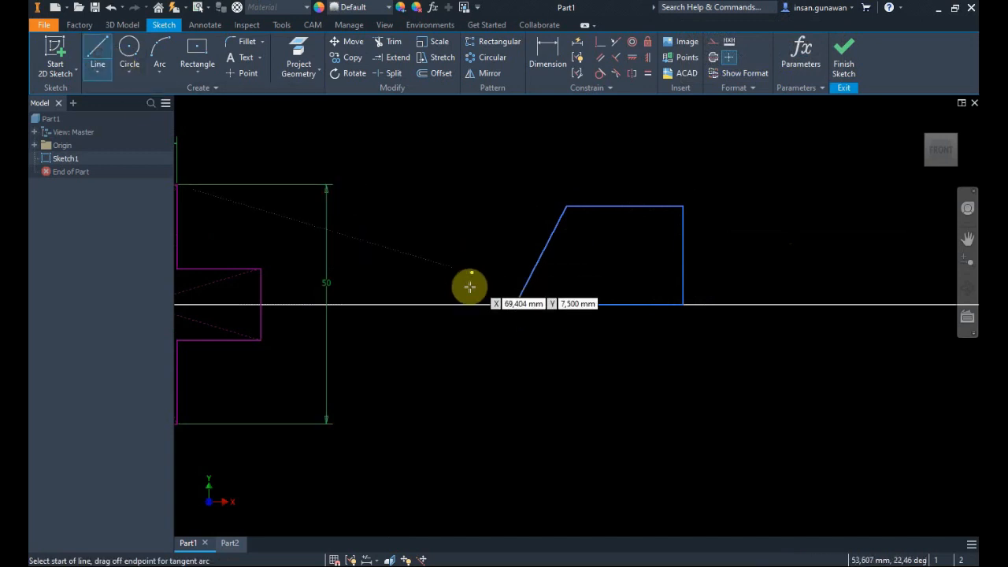
pyautogui.click(517, 304)
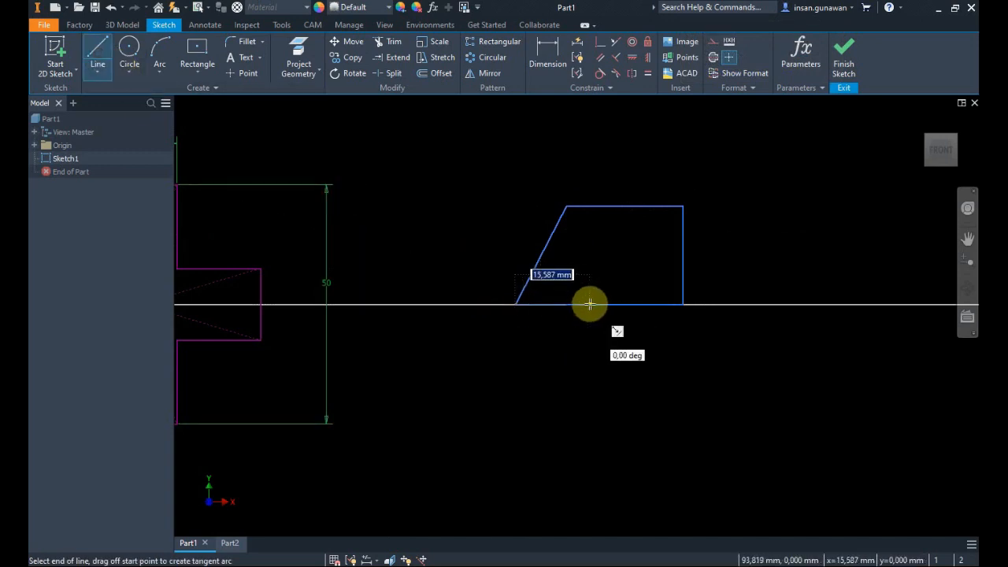
pyautogui.click(590, 304)
pyautogui.moveTo(641, 285)
pyautogui.mouseDown(button='middle')
pyautogui.moveTo(518, 341)
pyautogui.moveTo(538, 305)
pyautogui.mouseUp(button='middle')
pyautogui.press('Escape')
pyautogui.scroll(-3, 524, 319)
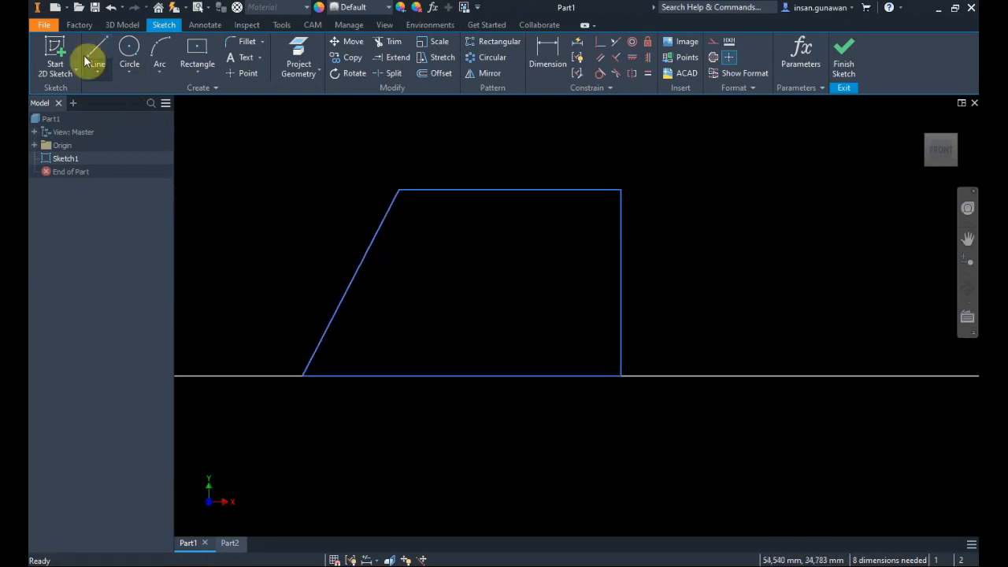
# Try the Extrude command on the trapezoid profile, cancel it, and return to the front view
pyautogui.click(120, 25)
pyautogui.click(138, 52)
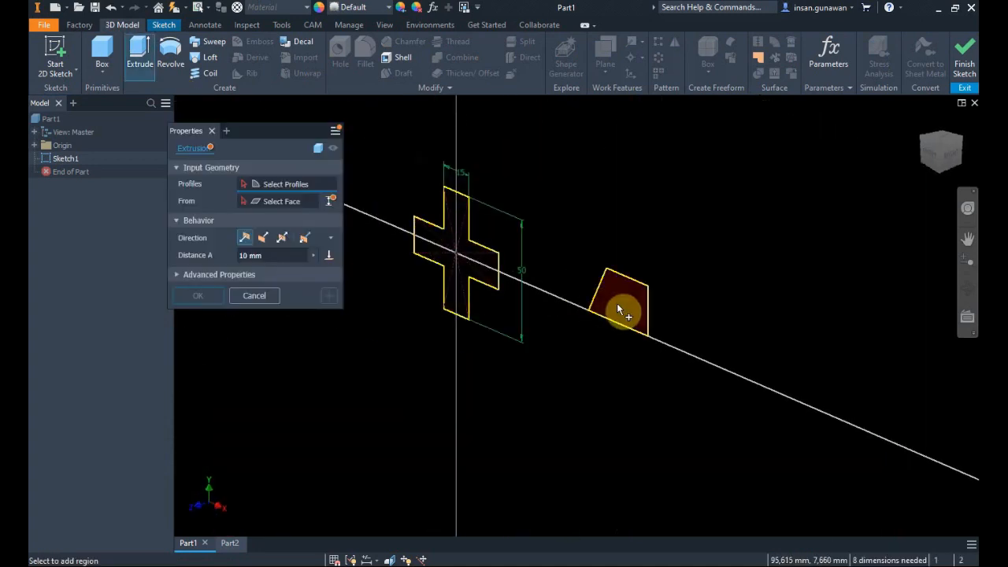
pyautogui.press('Escape')
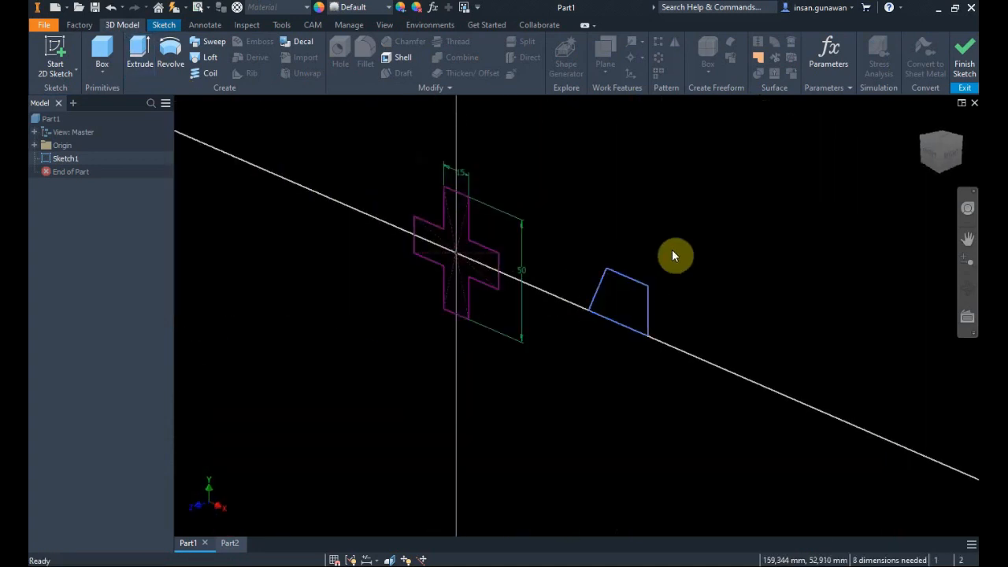
pyautogui.click(926, 157)
pyautogui.moveTo(807, 298); pyautogui.dragTo(746, 241, button='middle')
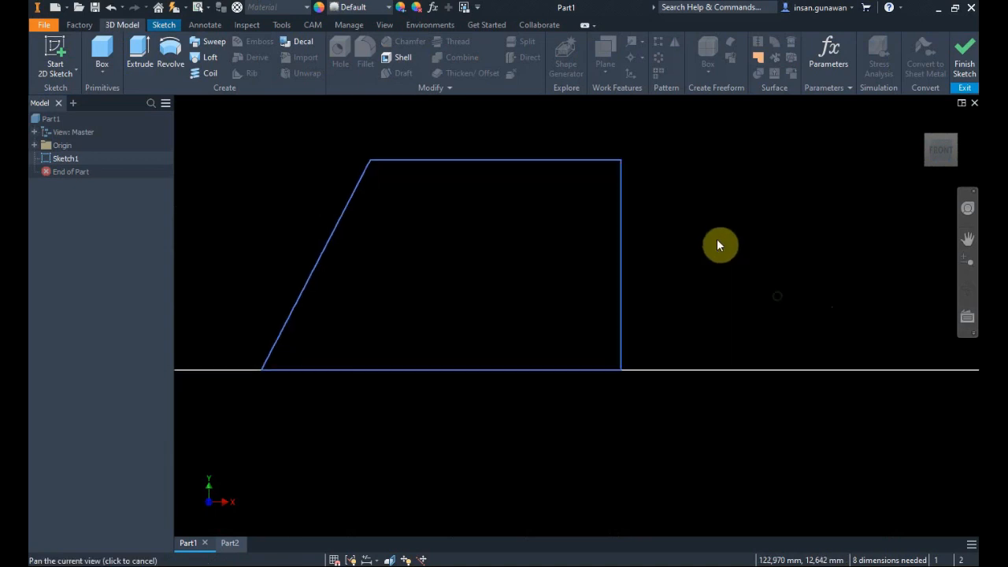
pyautogui.scroll(-3, 518, 368)
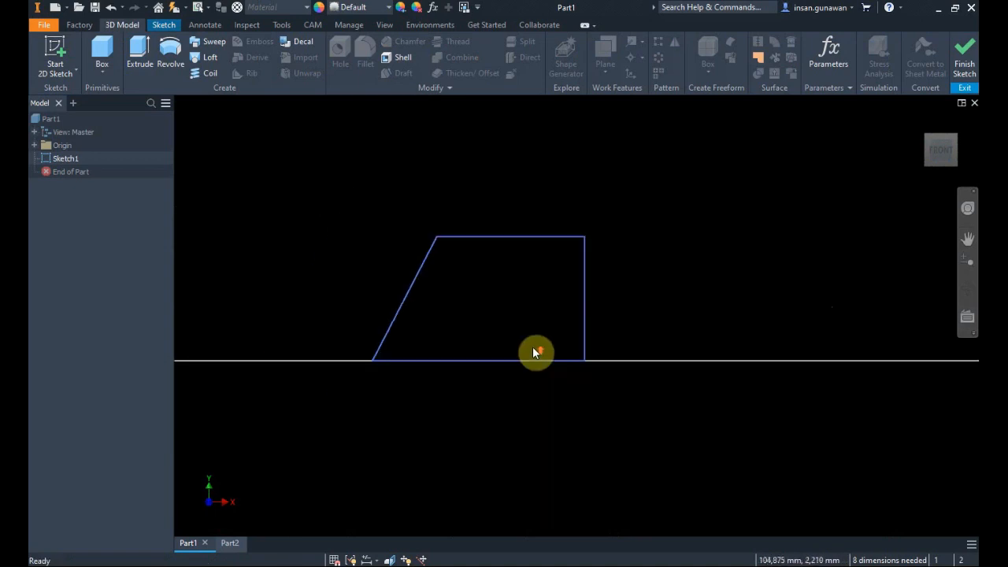
pyautogui.moveTo(536, 353); pyautogui.dragTo(443, 359, button='middle')
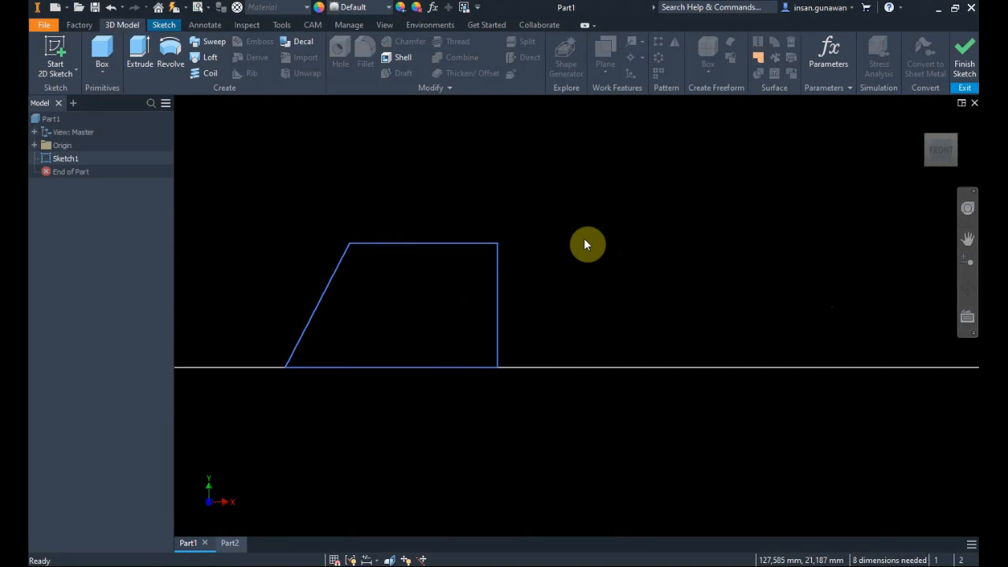
# Run all Sketch Doctor tests on the sketch and inspect the Overlapping curves and Open loop problems
pyautogui.rightClick(575, 193)
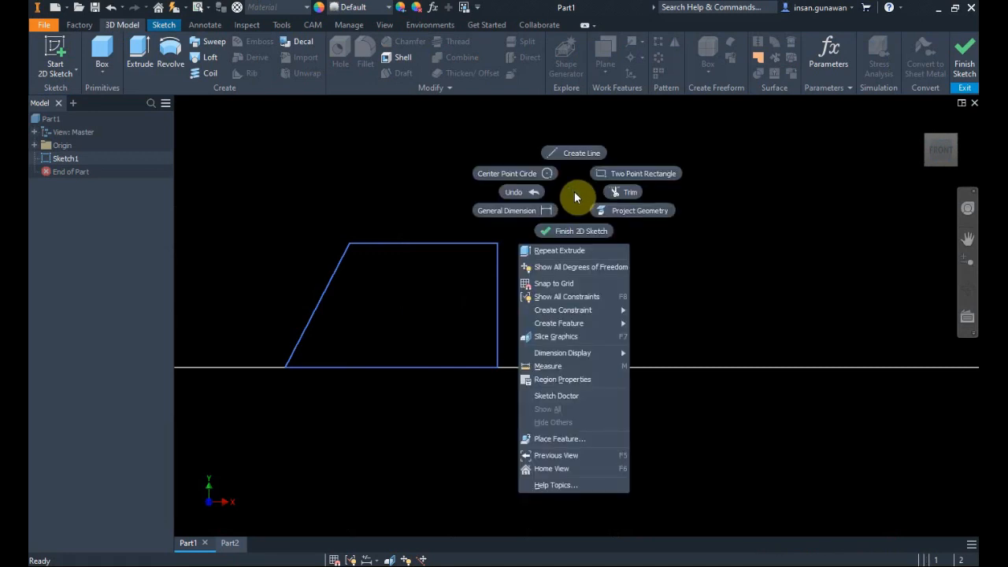
pyautogui.click(596, 397)
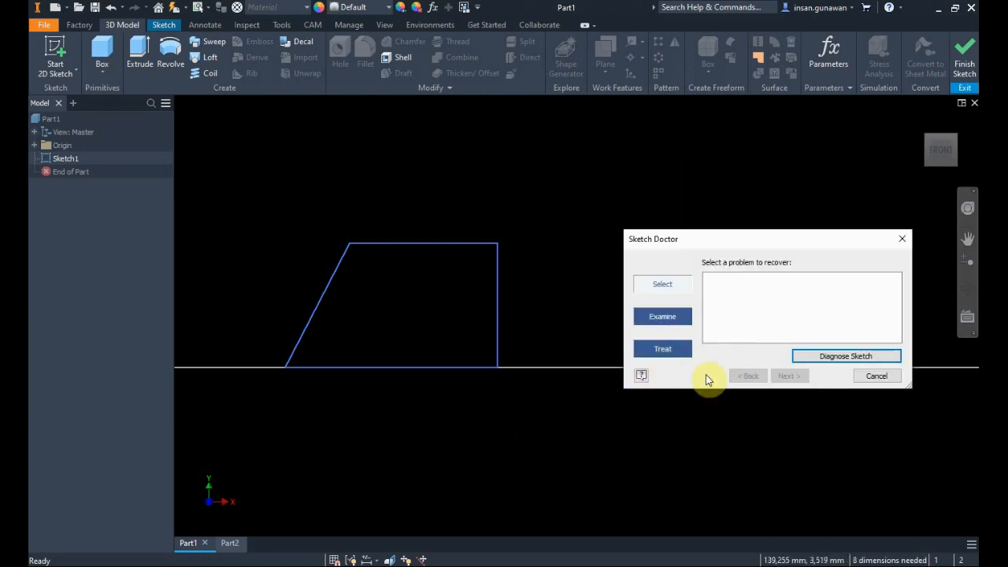
pyautogui.click(839, 361)
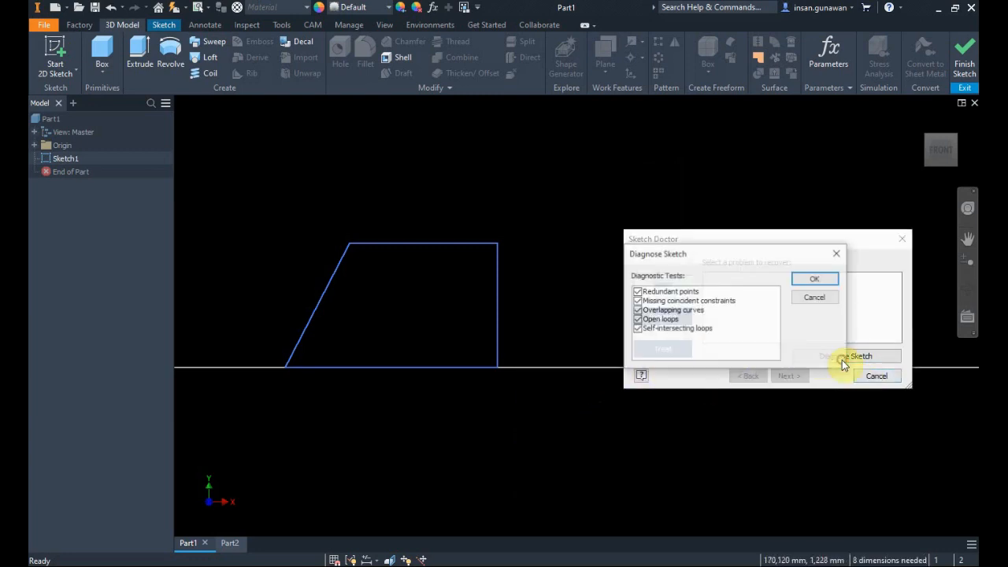
pyautogui.click(813, 280)
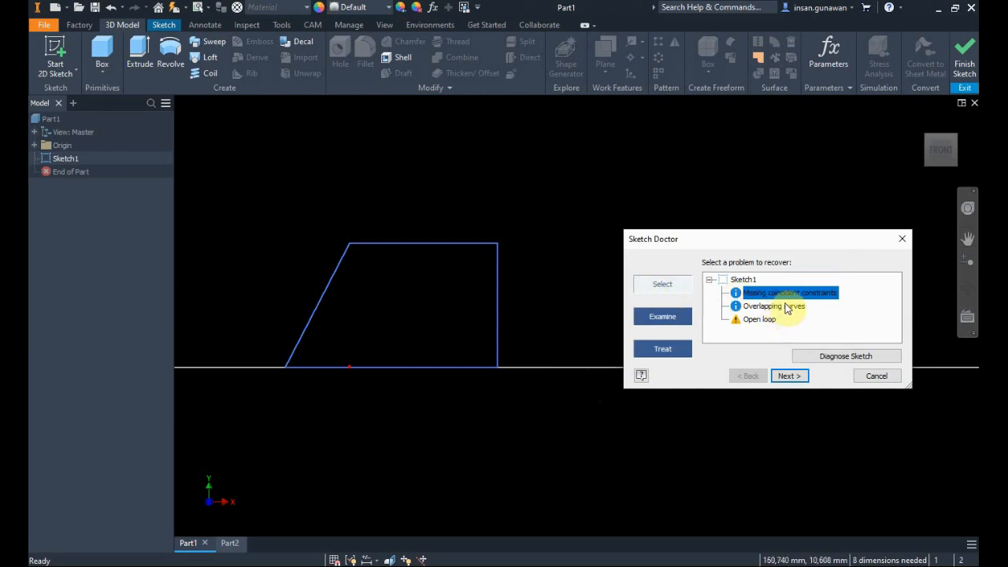
pyautogui.click(786, 308)
pyautogui.click(761, 322)
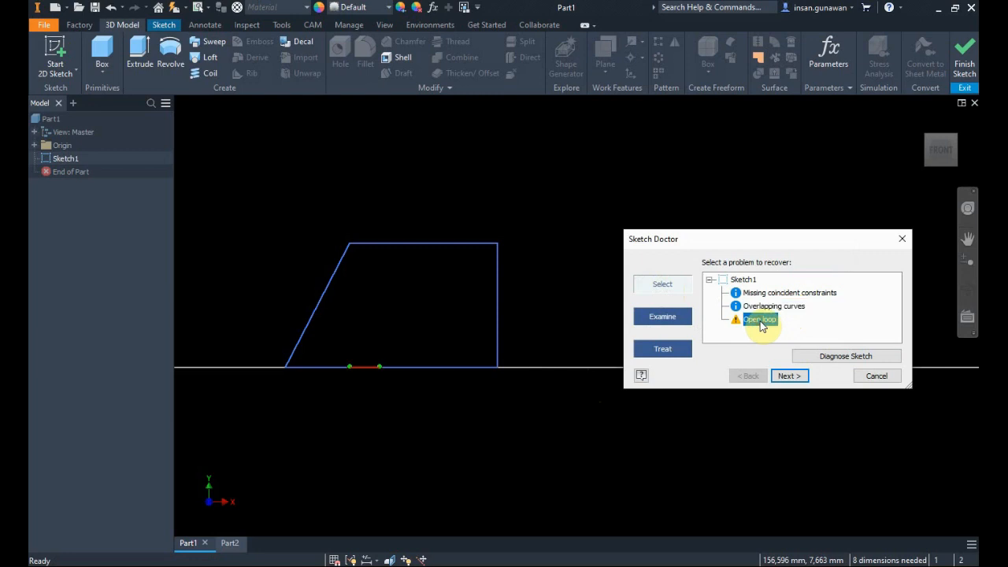
pyautogui.click(775, 305)
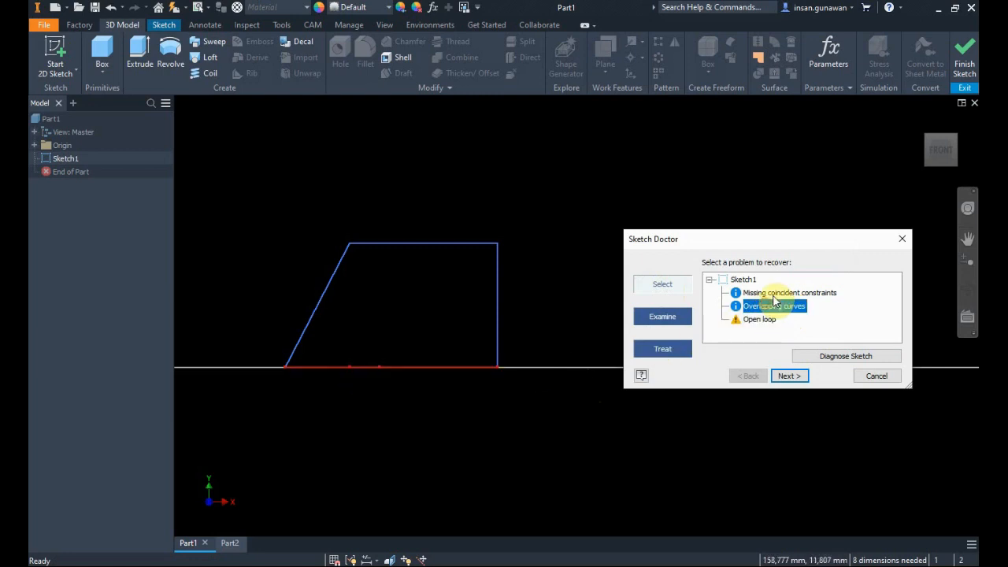
# Treat the Missing coincident constraints problem in Sketch Doctor with Add Coincident Constraints, accepting the constraint on the bottom edge
pyautogui.click(768, 293)
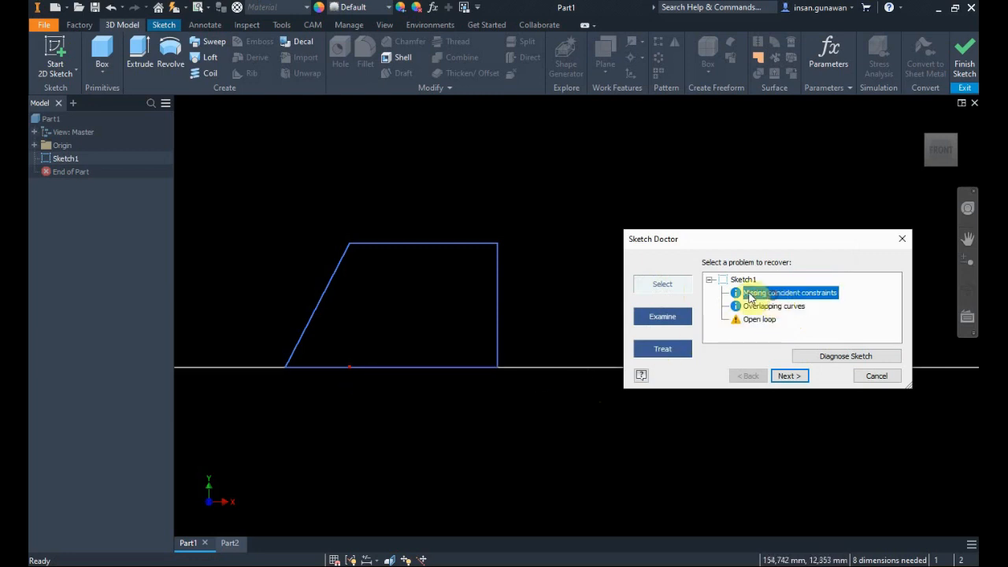
pyautogui.click(791, 377)
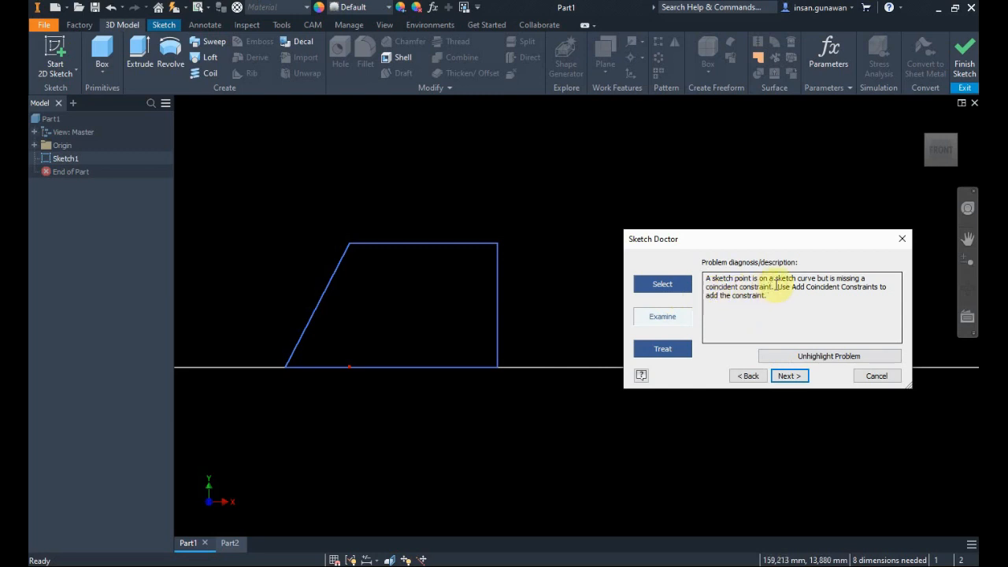
pyautogui.click(792, 376)
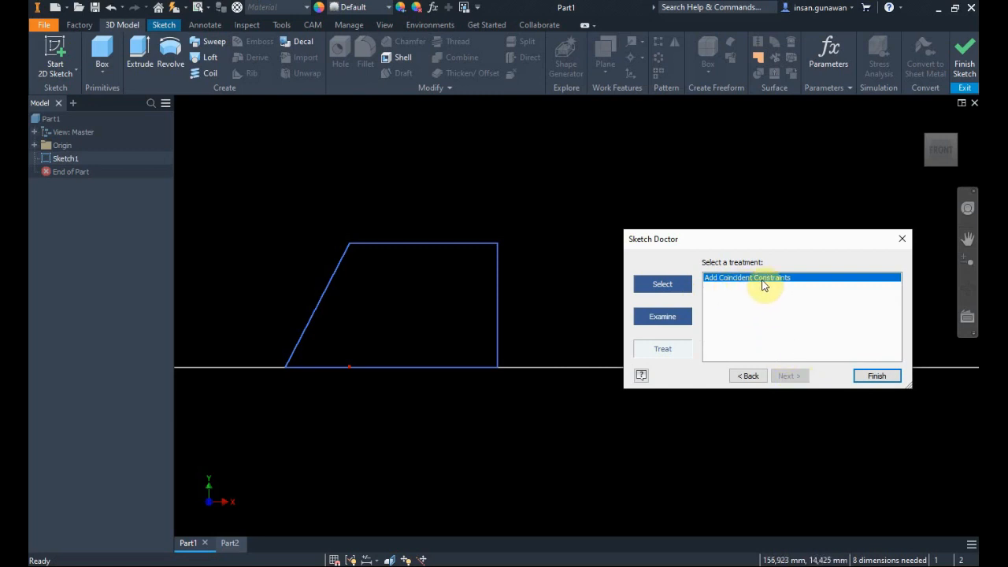
pyautogui.click(876, 377)
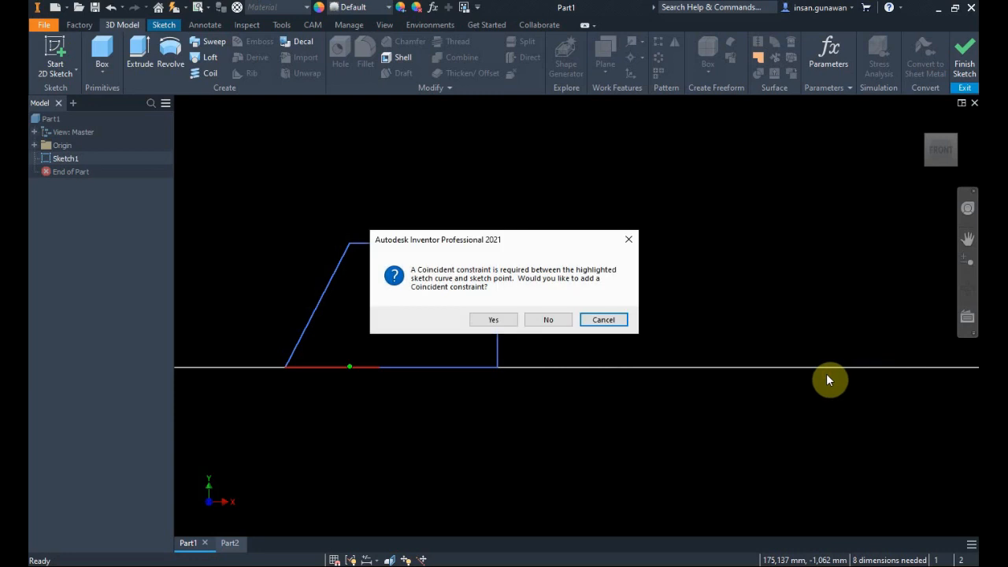
pyautogui.click(500, 320)
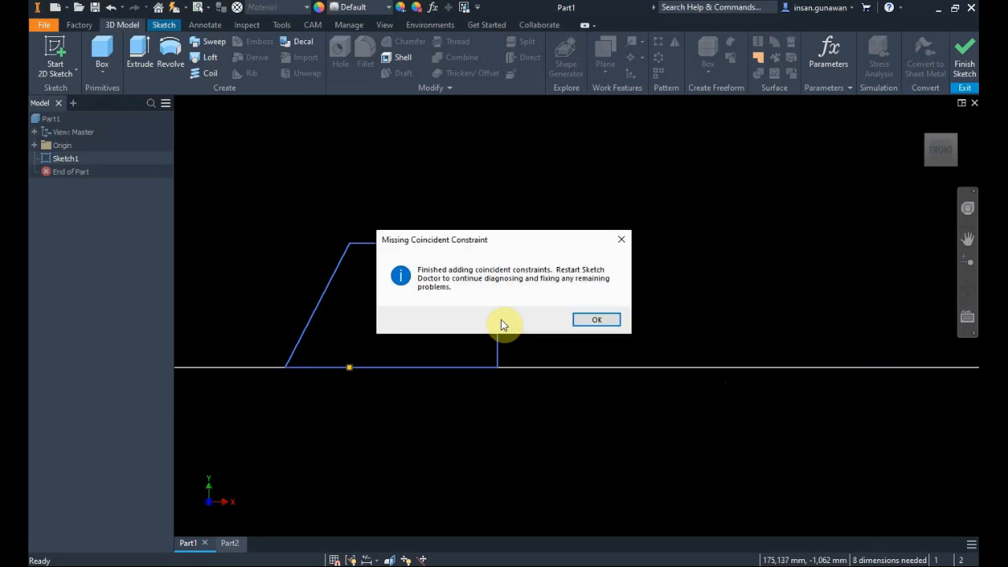
pyautogui.click(597, 322)
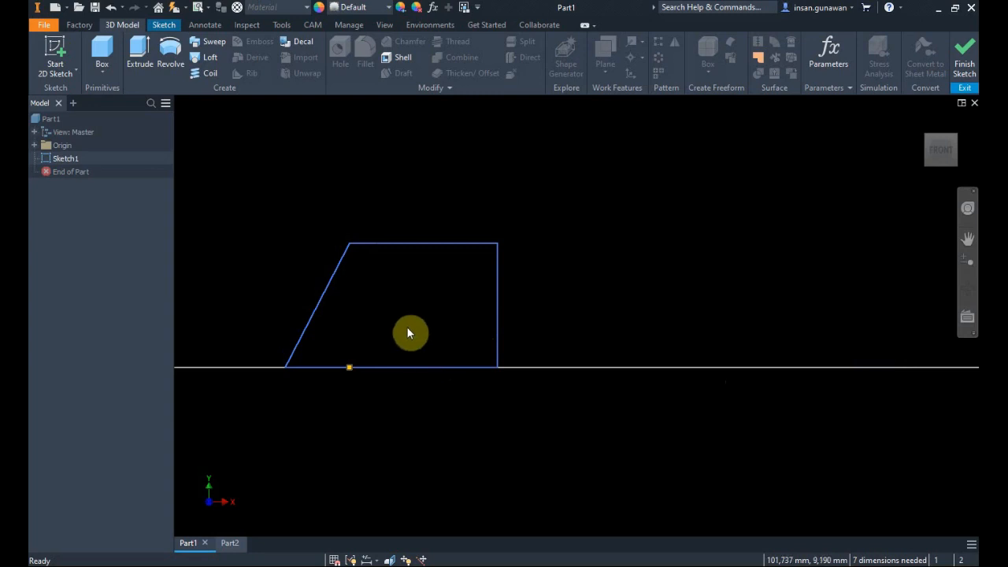
# Delete the overlapping line on the trapezoid's bottom edge and join the remaining line to the lower-right corner with a Coincident constraint
pyautogui.click(431, 369)
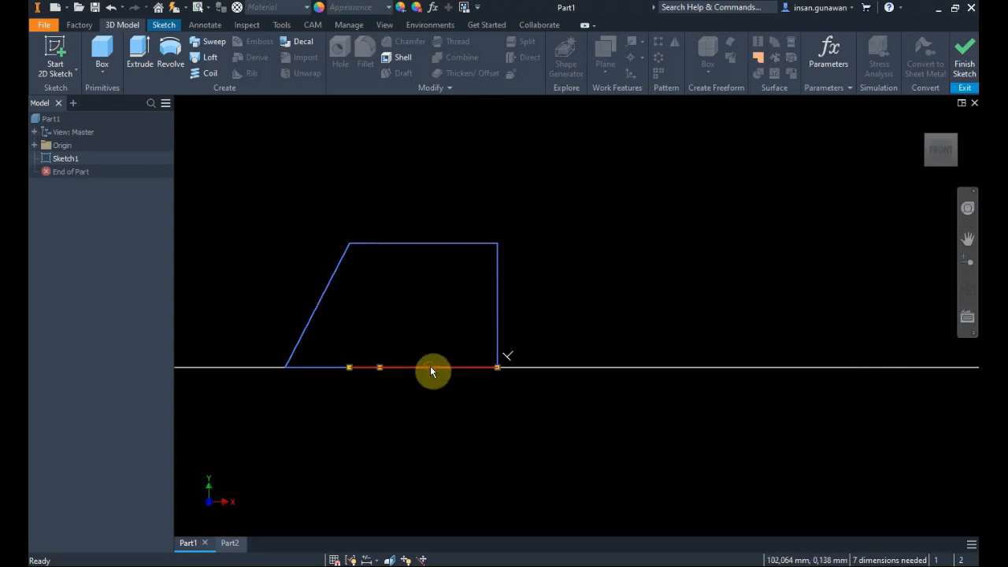
pyautogui.press('Delete')
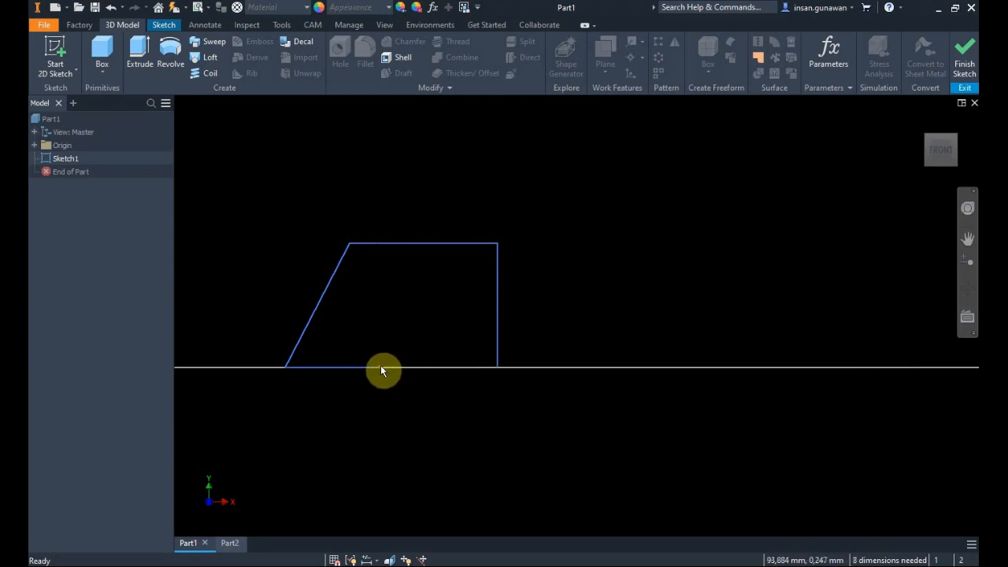
pyautogui.click(164, 24)
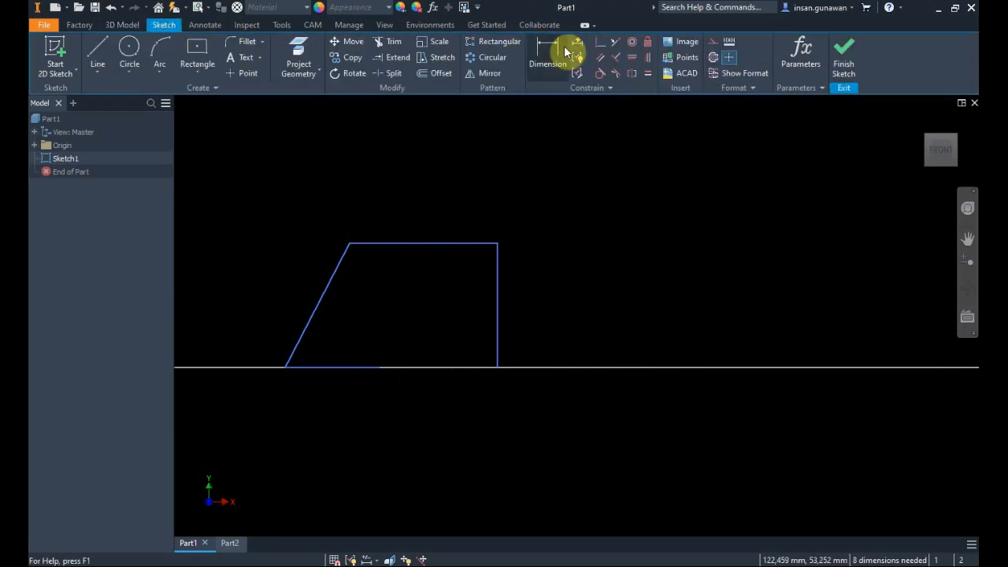
pyautogui.click(560, 52)
pyautogui.click(381, 367)
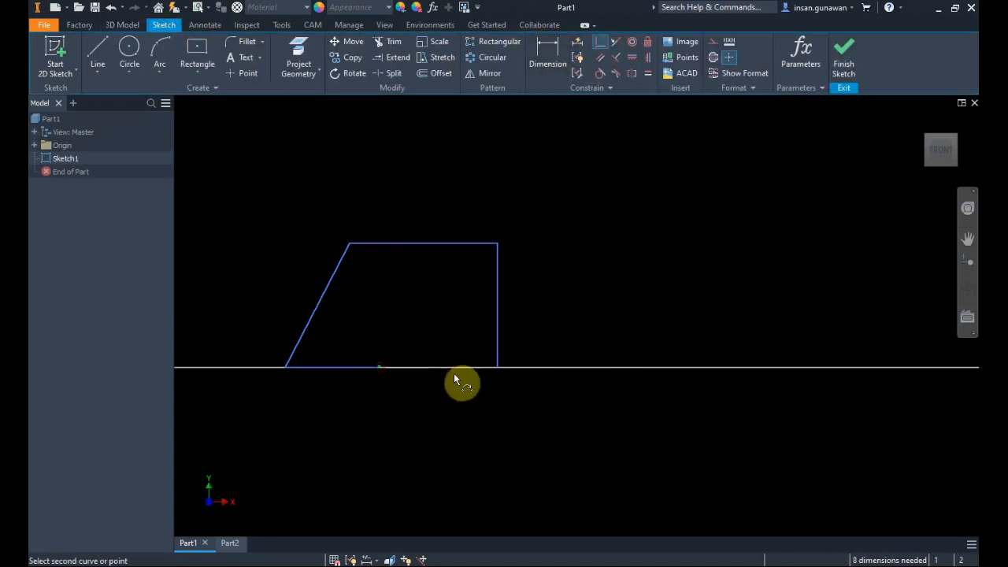
pyautogui.click(498, 367)
pyautogui.press('Escape')
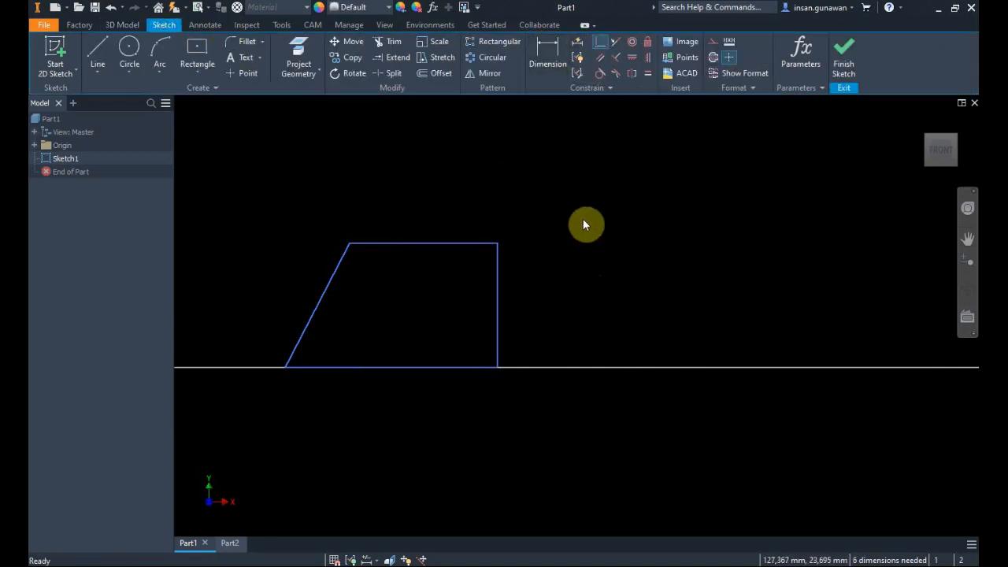
# Run all Sketch Doctor diagnostic tests on the repaired sketch again and close Sketch Doctor
pyautogui.rightClick(588, 209)
pyautogui.click(600, 415)
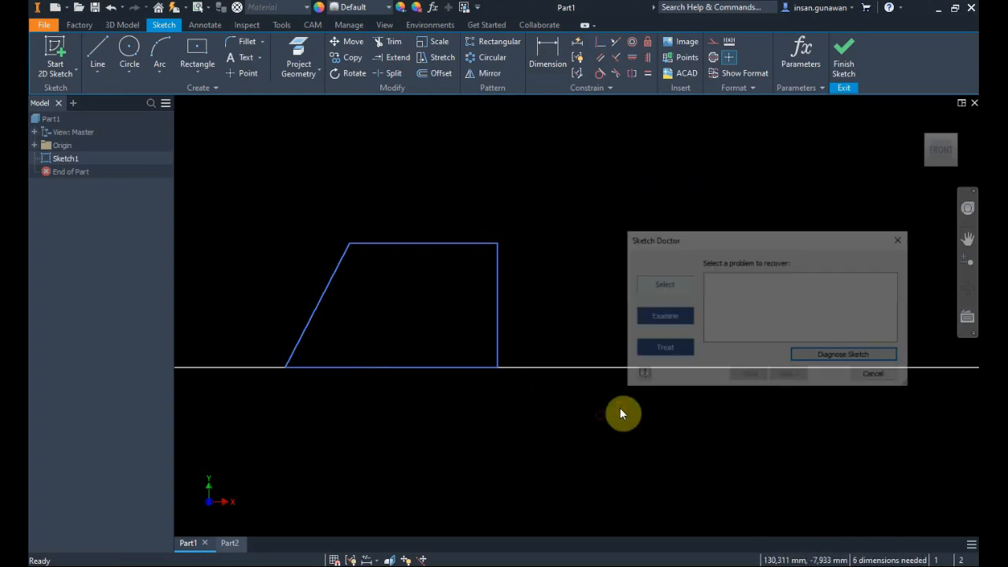
pyautogui.click(863, 358)
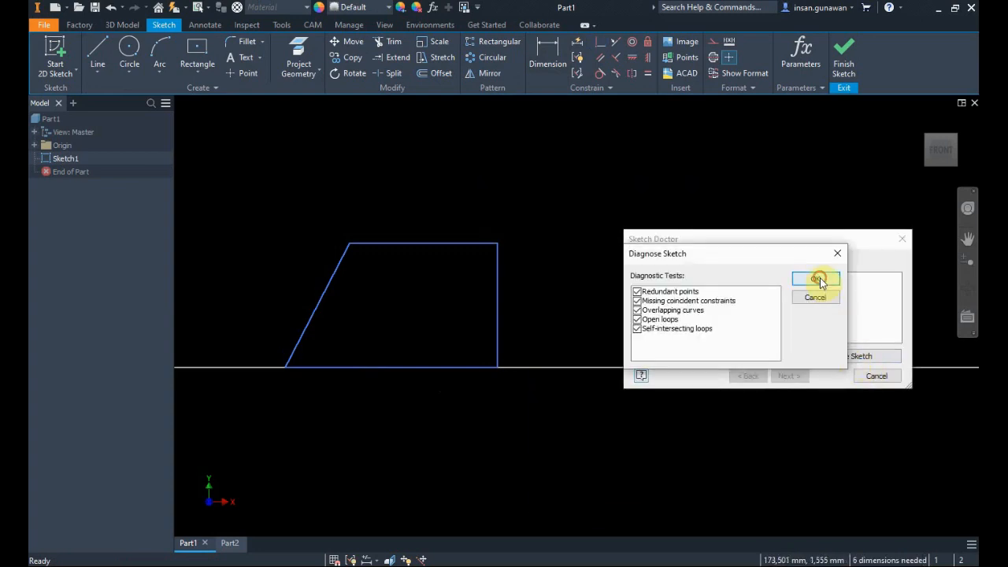
pyautogui.click(818, 279)
pyautogui.click(857, 346)
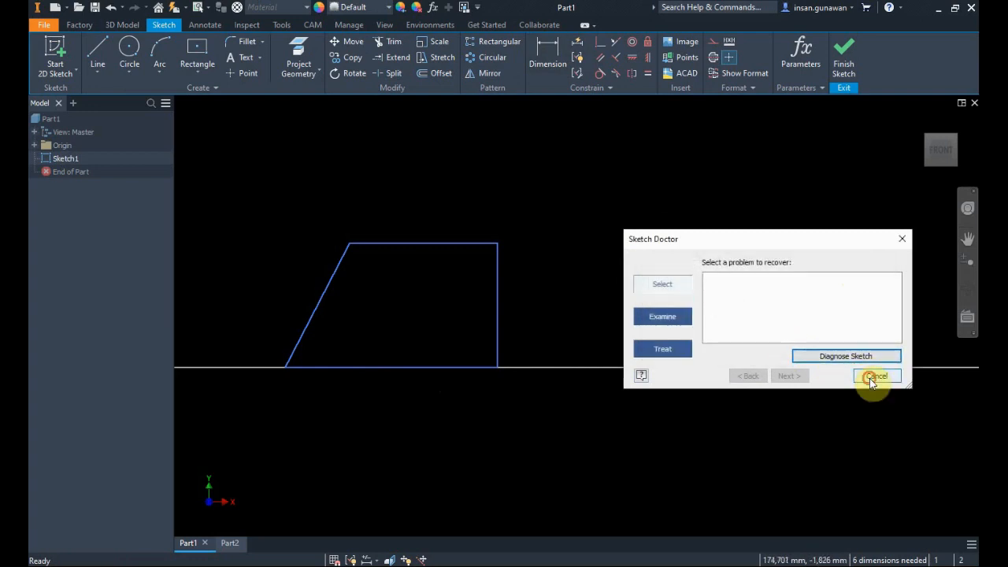
pyautogui.click(874, 376)
# Switch to the WPS Presentation slide show and advance to the slide "3. Construction and Centerline"
pyautogui.scroll(-2, 619, 278)
pyautogui.moveTo(619, 278); pyautogui.dragTo(788, 259, button='middle')
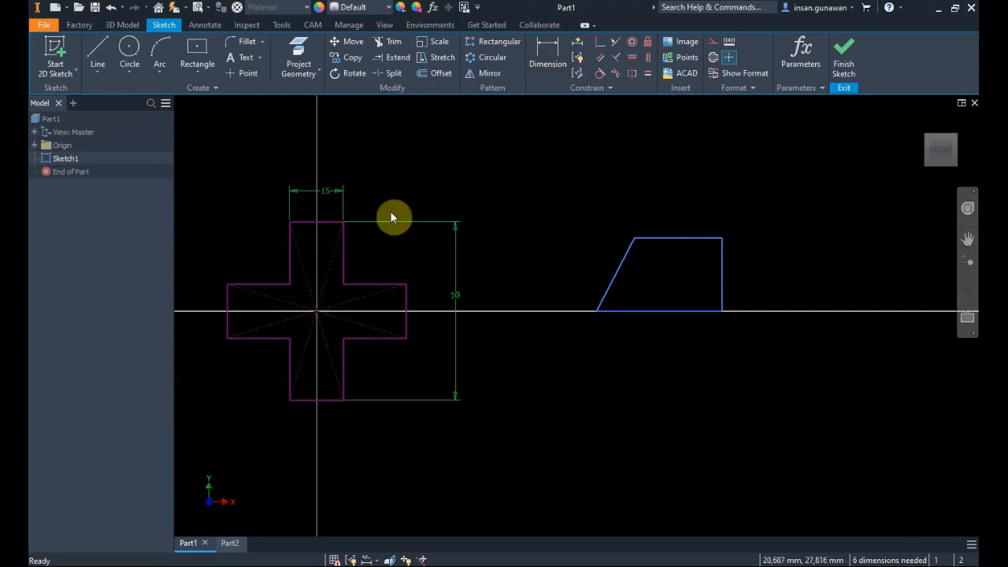
pyautogui.hotkey('alt', 'Tab')
pyautogui.hotkey('alt', 'Tab')
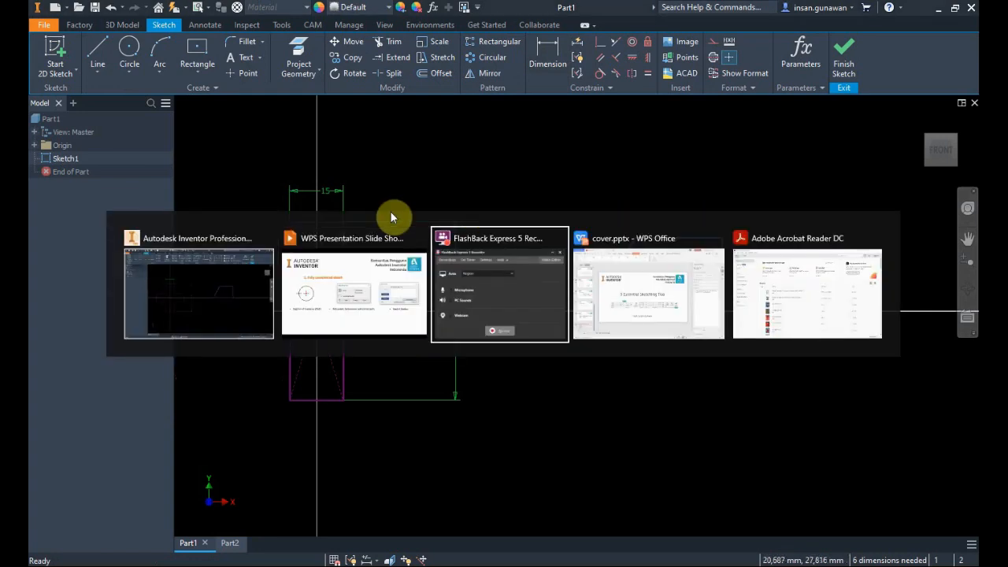
pyautogui.click(355, 307)
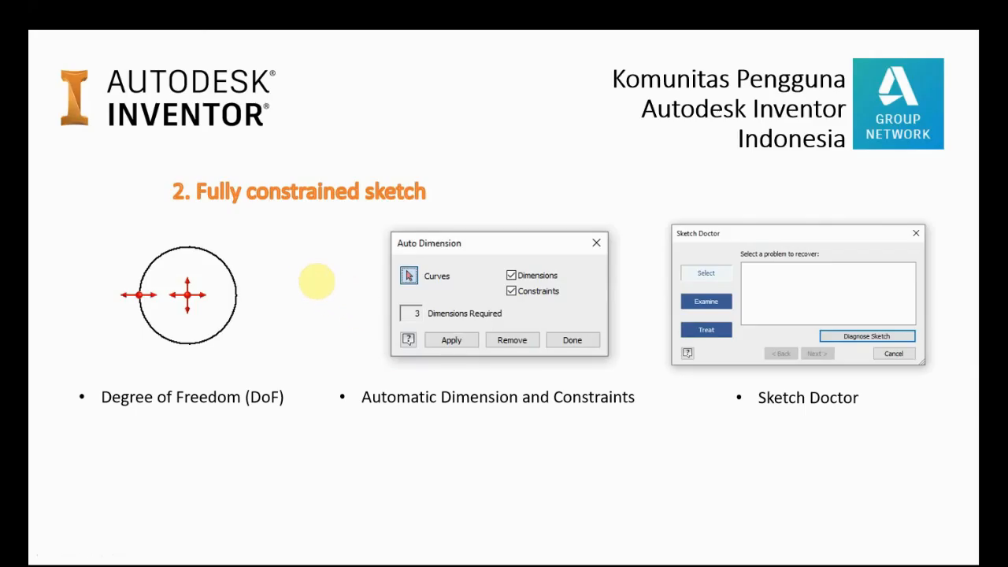
pyautogui.click(317, 281)
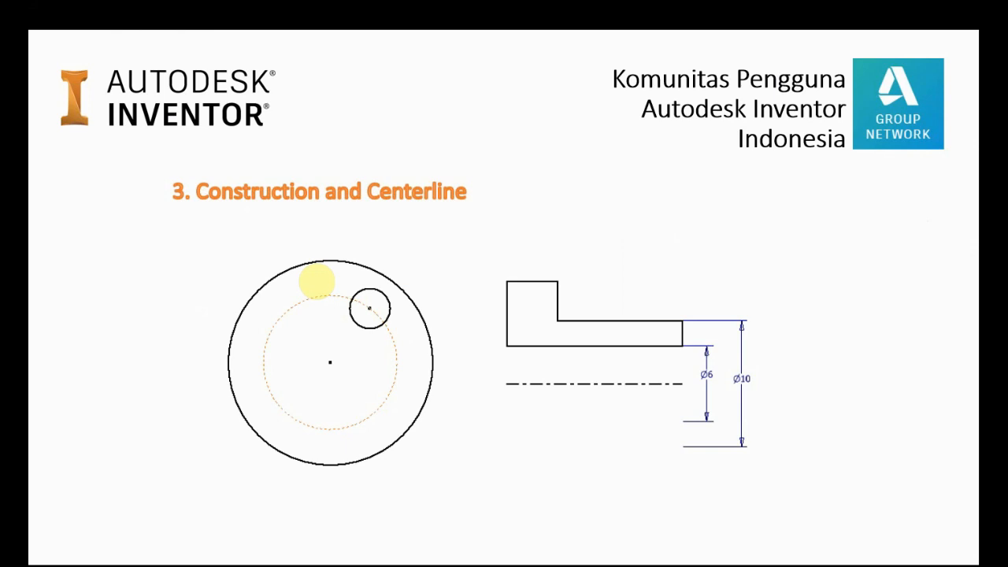
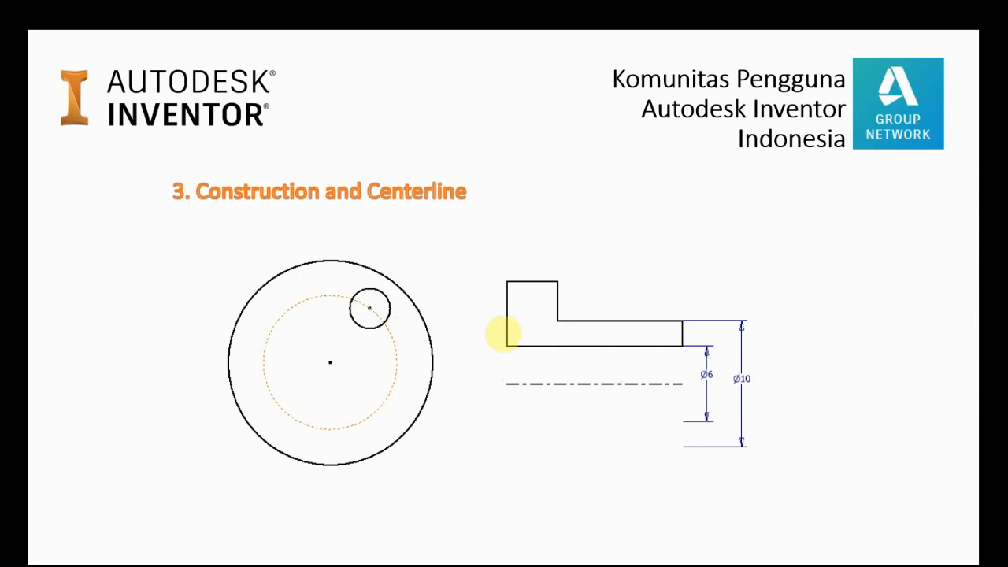
# Switch back to Inventor and draw a 60 mm diameter circle above the trapezoid
pyautogui.hotkey('alt', 'Tab')
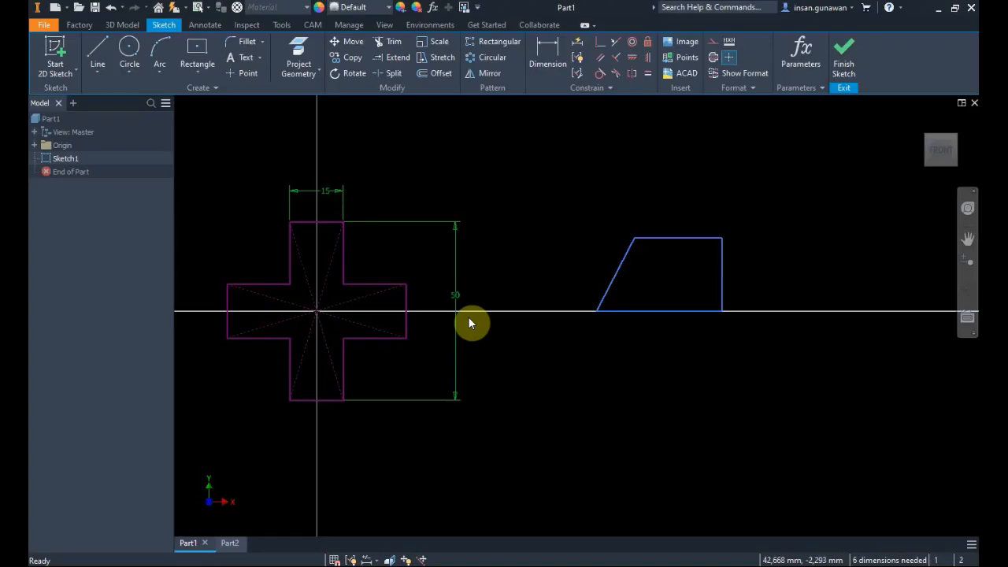
pyautogui.moveTo(608, 270)
pyautogui.mouseDown(button='middle')
pyautogui.moveTo(571, 282)
pyautogui.moveTo(457, 263)
pyautogui.moveTo(551, 196)
pyautogui.moveTo(515, 278)
pyautogui.moveTo(567, 297)
pyautogui.moveTo(461, 354)
pyautogui.moveTo(465, 496)
pyautogui.mouseUp(button='middle')
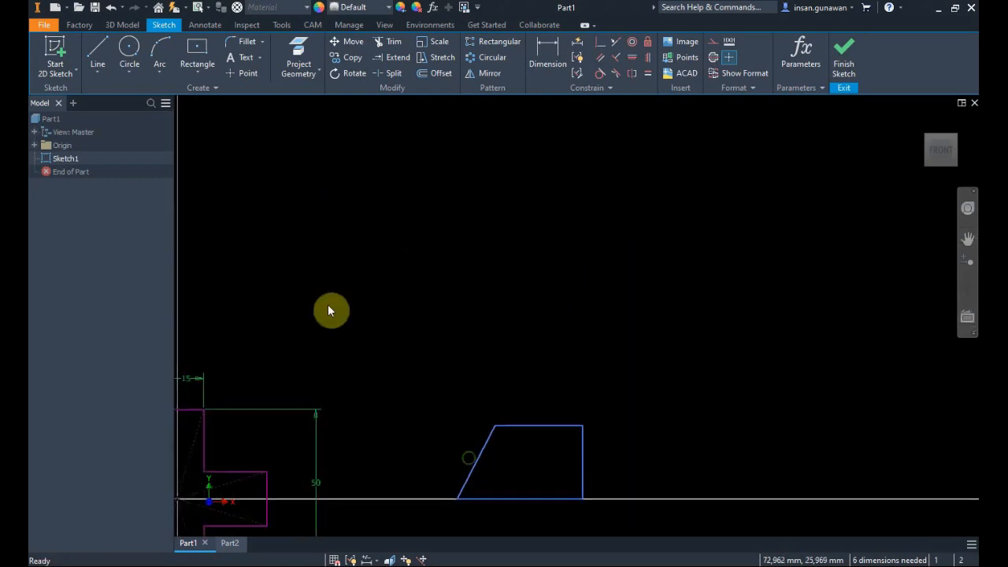
pyautogui.click(129, 51)
pyautogui.click(470, 266)
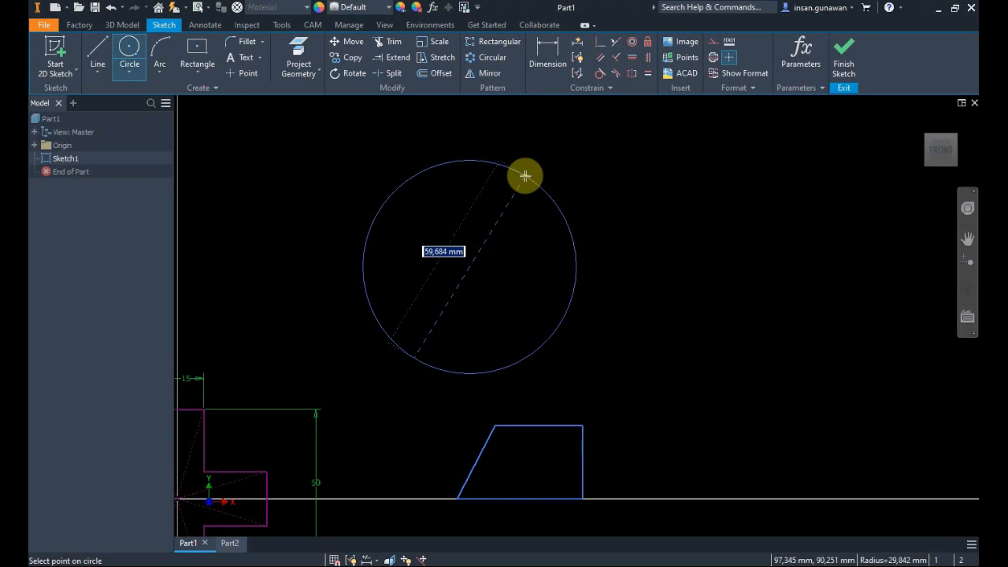
pyautogui.press('Return')
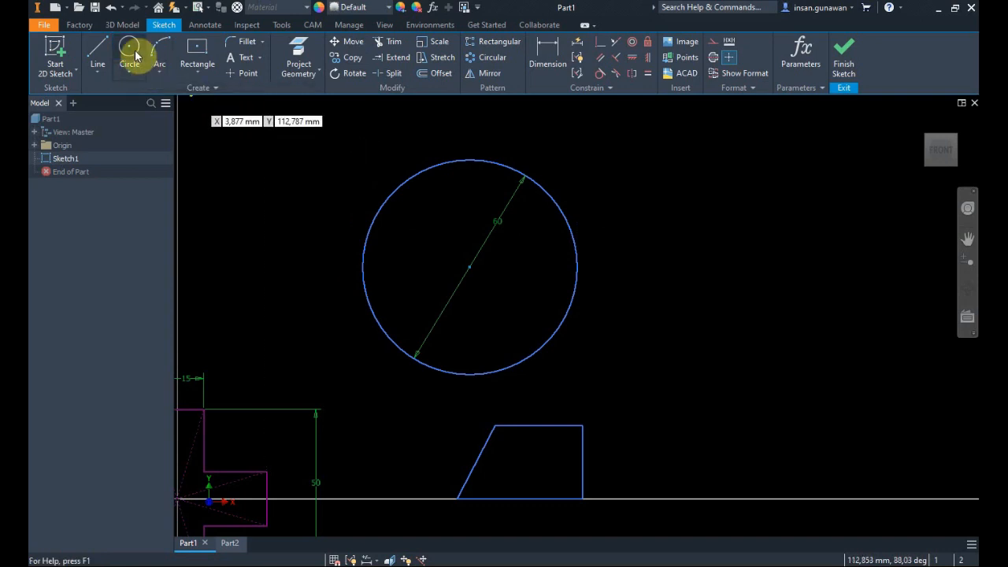
# Offset the 60 mm circle inward to about 43.6 mm diameter and draw a small circle centred on the offset circle's upper-left arc
pyautogui.click(436, 74)
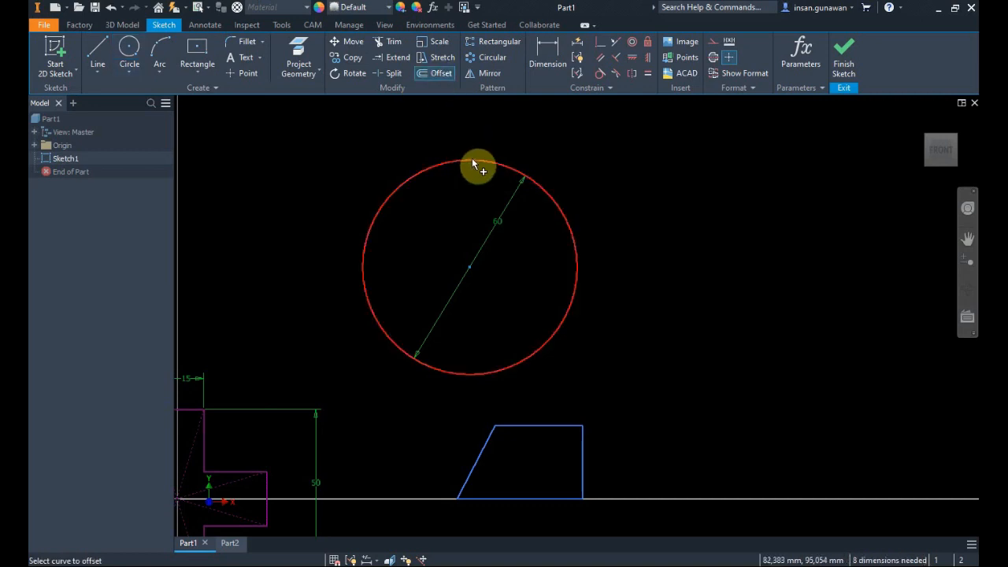
pyautogui.click(472, 161)
pyautogui.click(472, 191)
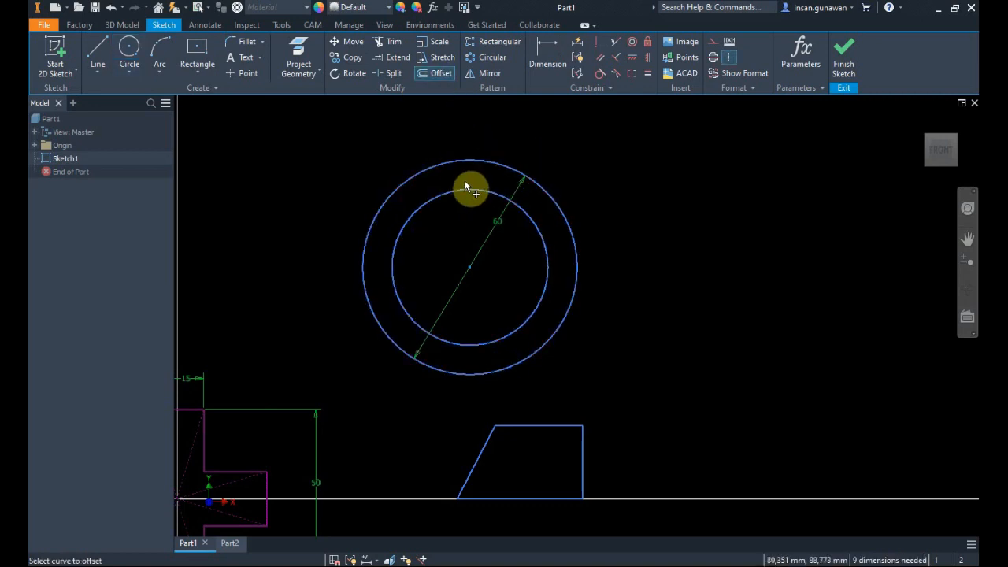
pyautogui.click(129, 47)
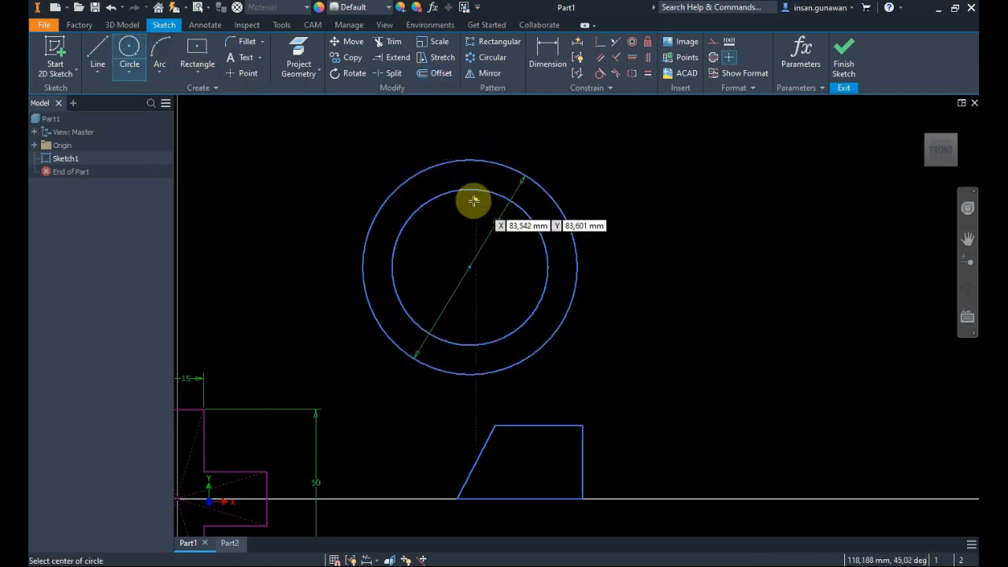
pyautogui.click(421, 206)
pyautogui.click(434, 193)
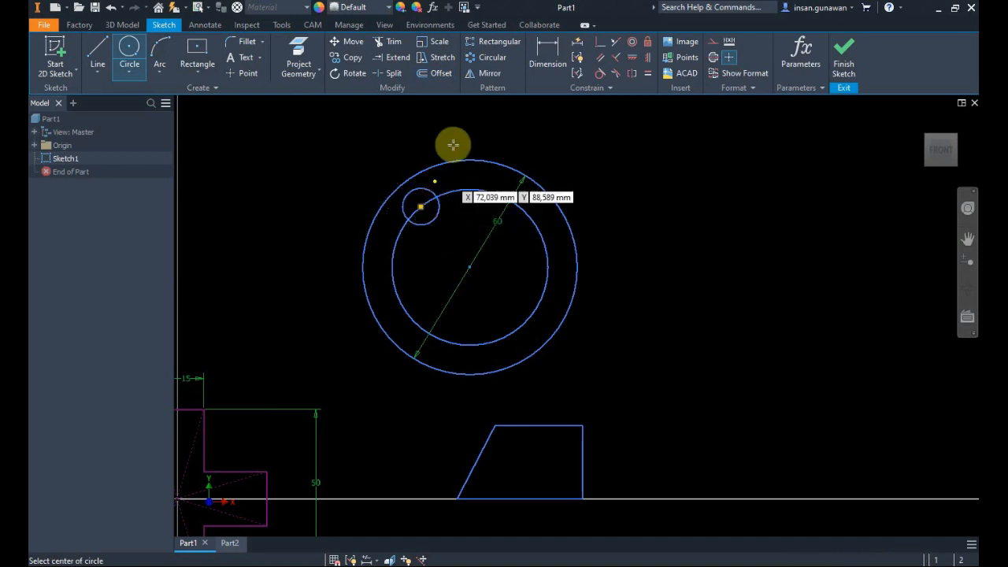
# Dimension the offset inner circle's diameter as 42 mm
pyautogui.click(539, 70)
pyautogui.click(537, 232)
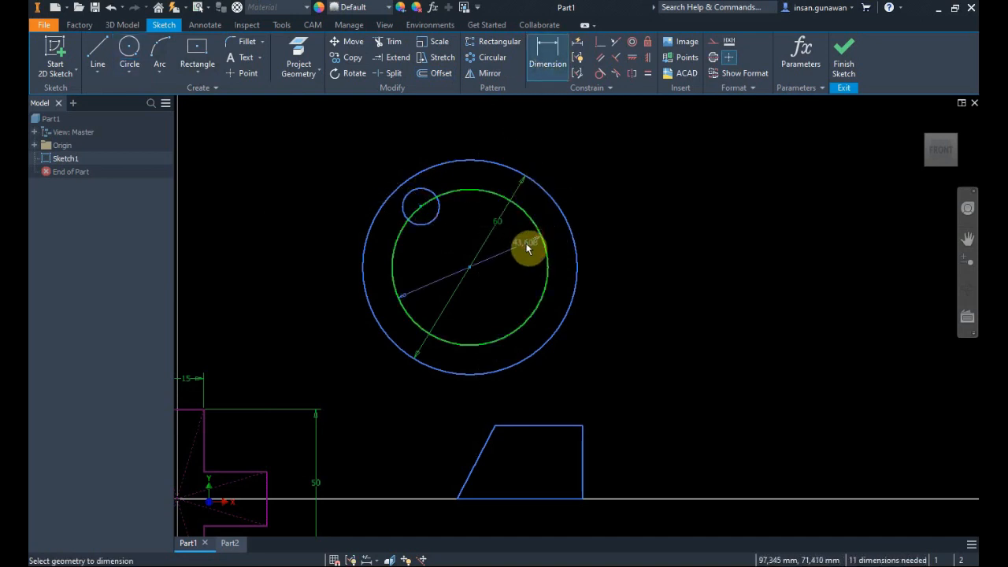
pyautogui.click(526, 249)
pyautogui.write('44')
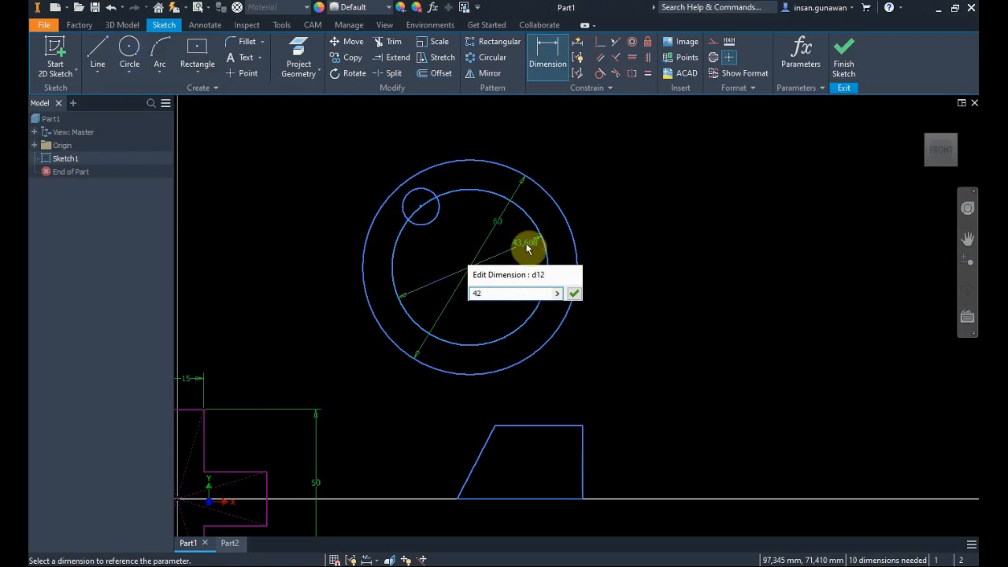
pyautogui.press('Return')
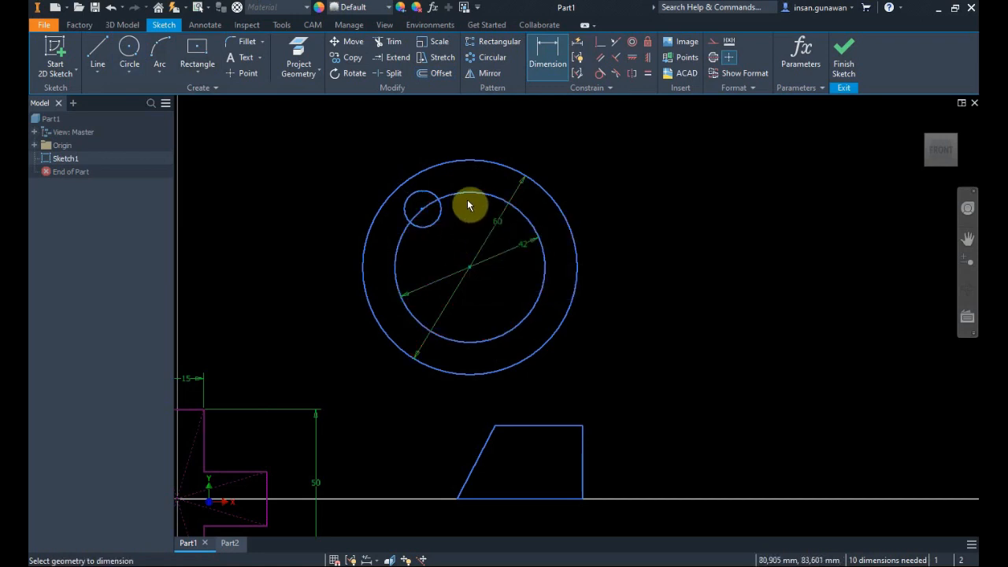
# Check which regions Extrude offers for the three circles, cancel the command, and return to the front view
pyautogui.click(124, 26)
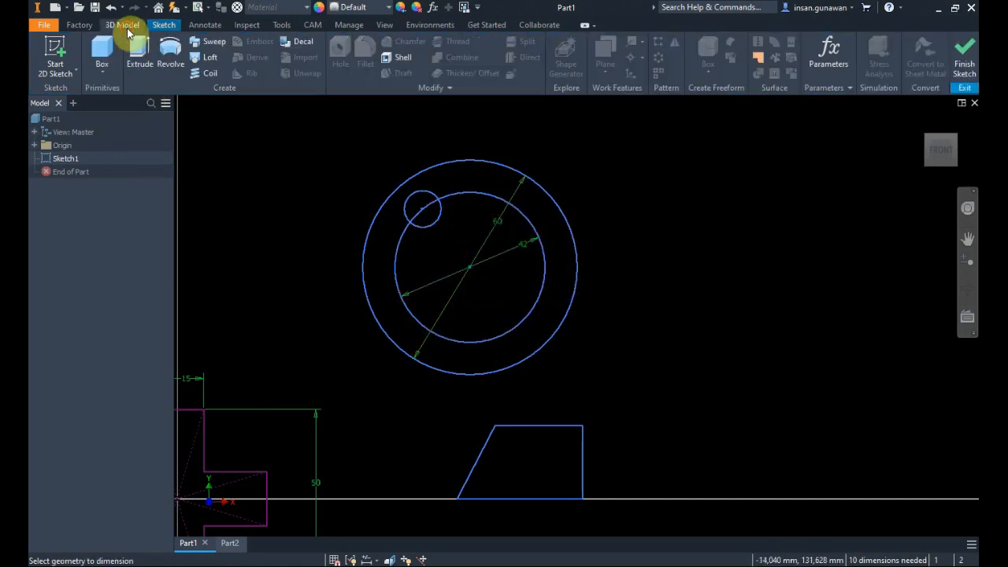
pyautogui.click(137, 55)
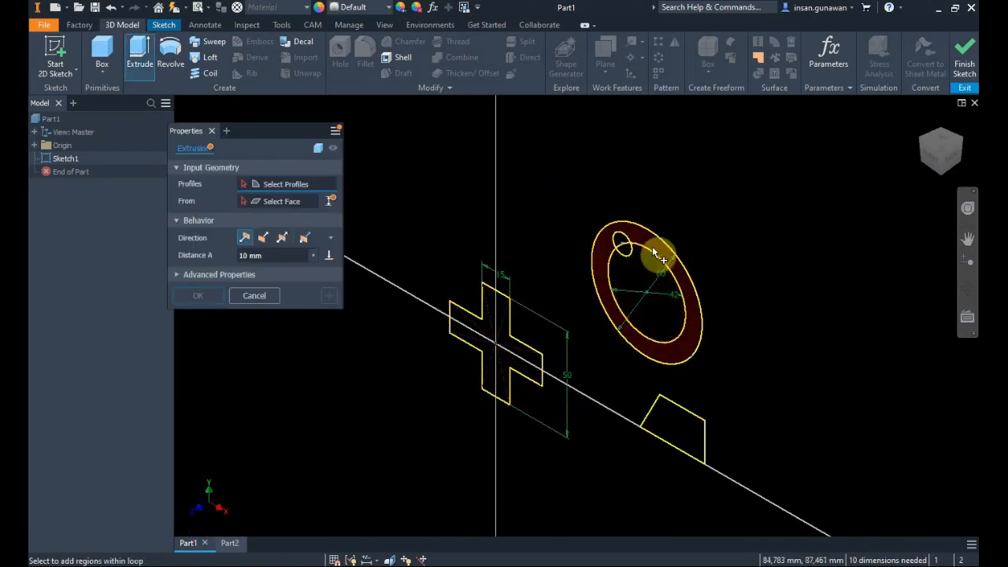
pyautogui.press('Escape')
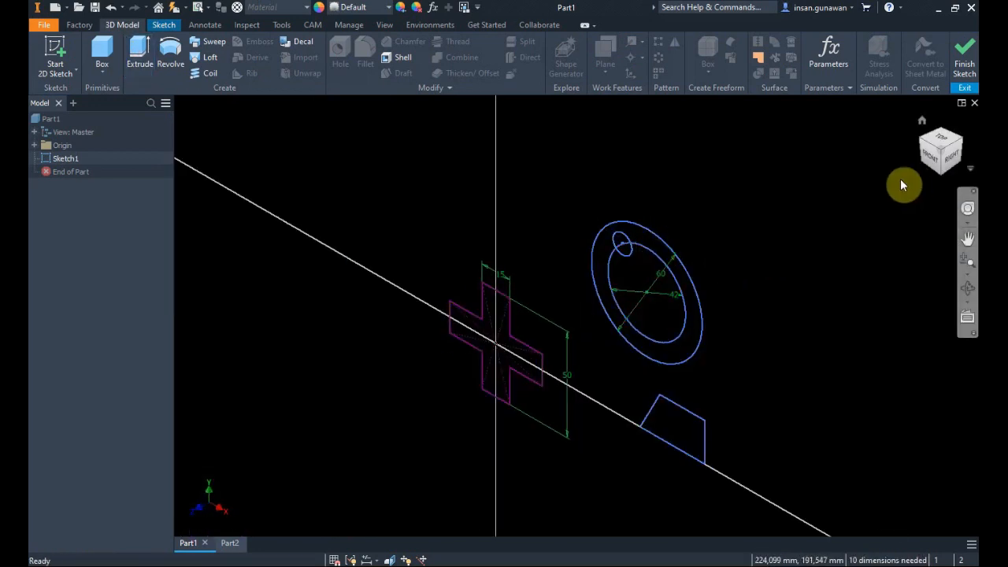
pyautogui.click(928, 160)
# Convert the 42 mm circle to construction geometry
pyautogui.scroll(3, 651, 248)
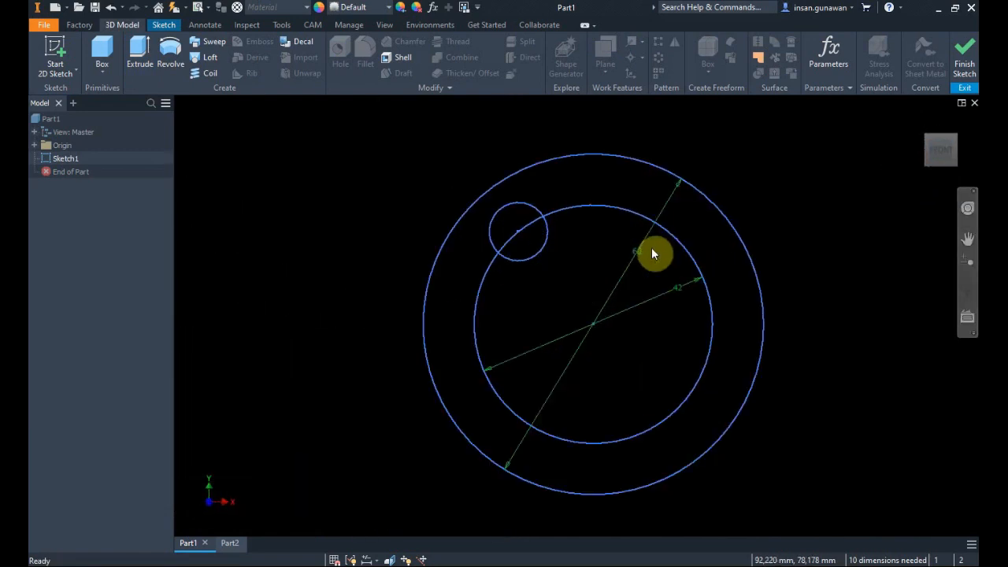
pyautogui.moveTo(651, 248); pyautogui.dragTo(537, 243, button='middle')
pyautogui.click(525, 215)
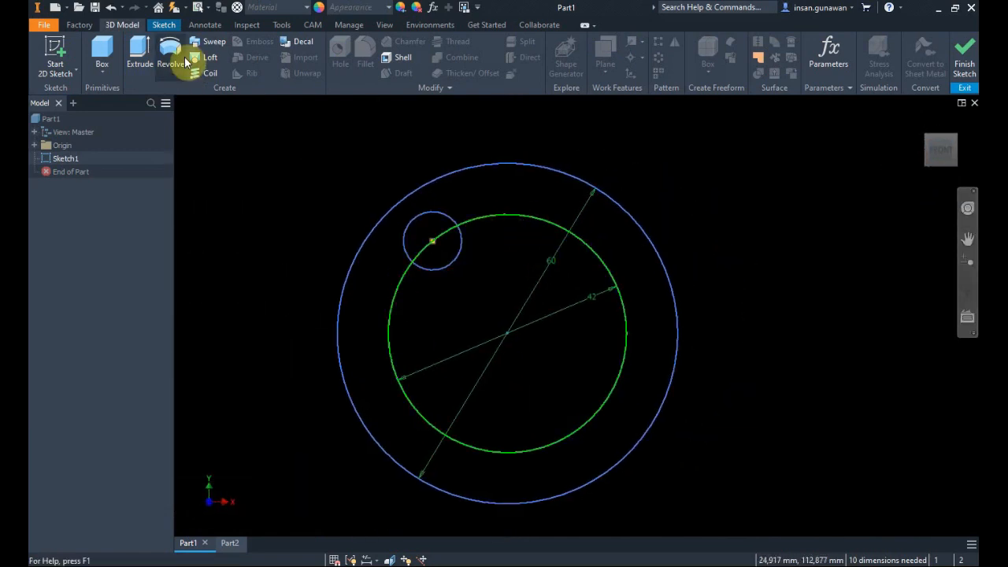
pyautogui.click(166, 27)
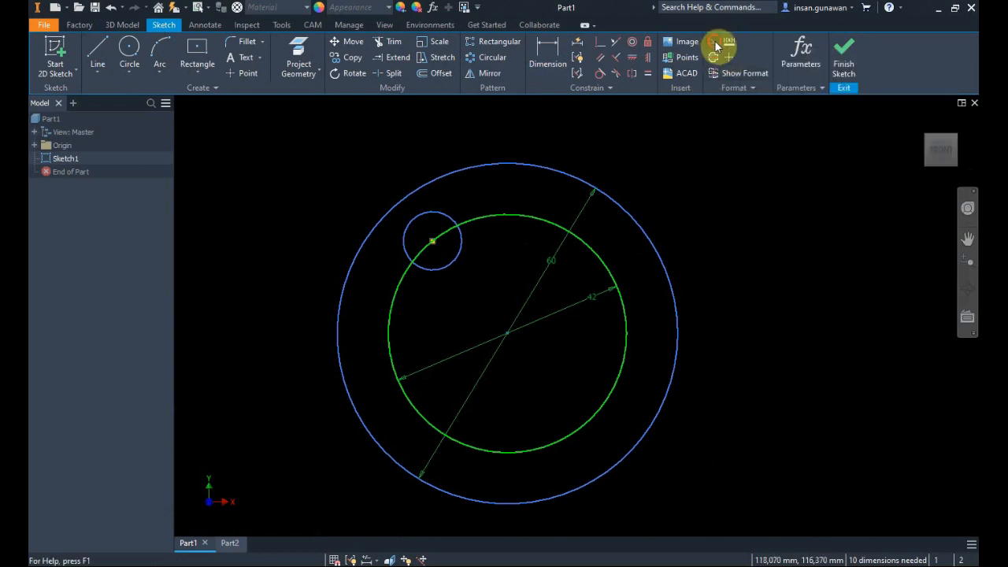
pyautogui.click(714, 40)
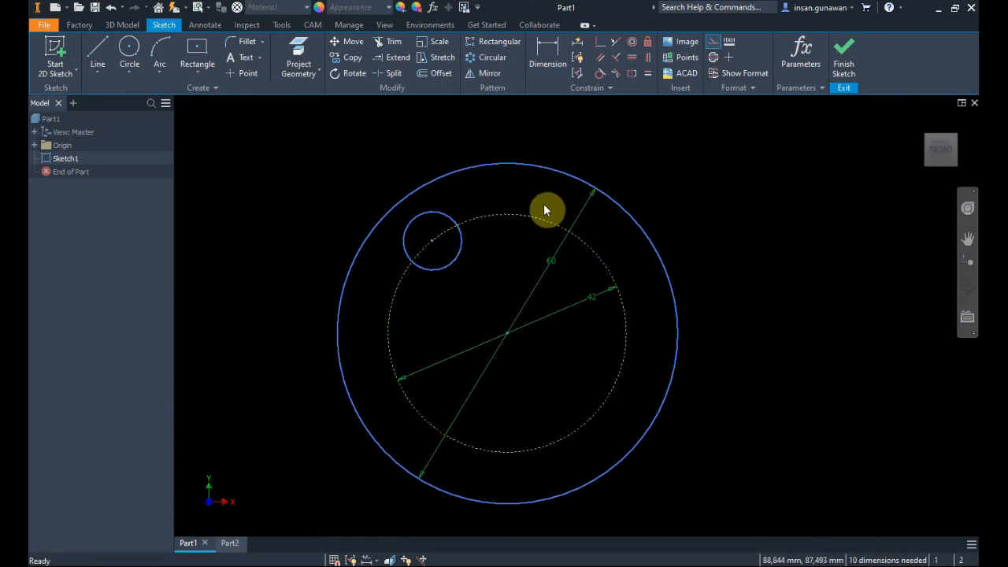
pyautogui.moveTo(653, 198); pyautogui.dragTo(573, 174, button='middle')
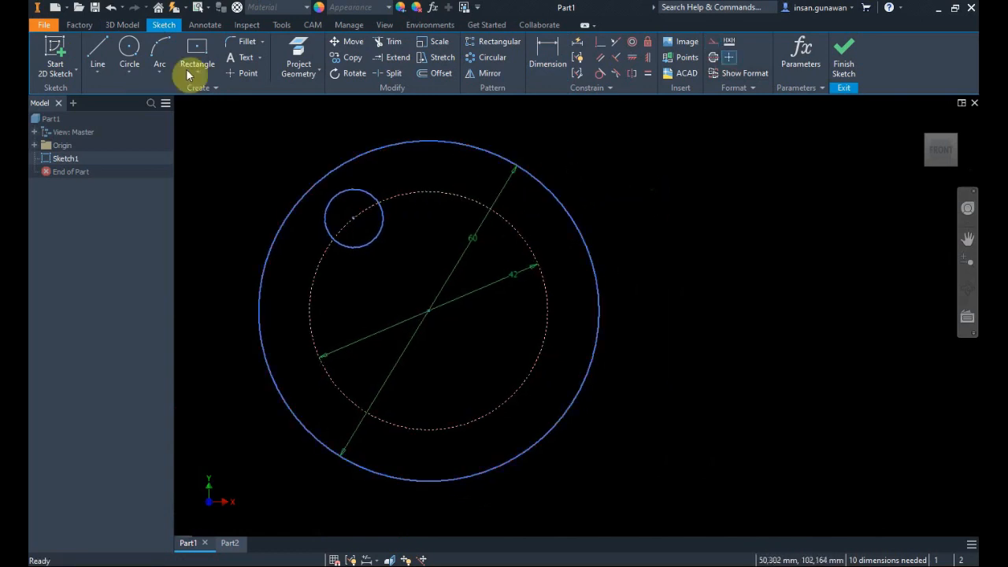
# Check the Extrude regions with the inner circle as construction, cancel, and return to a front view of the cross profile
pyautogui.click(123, 25)
pyautogui.click(147, 62)
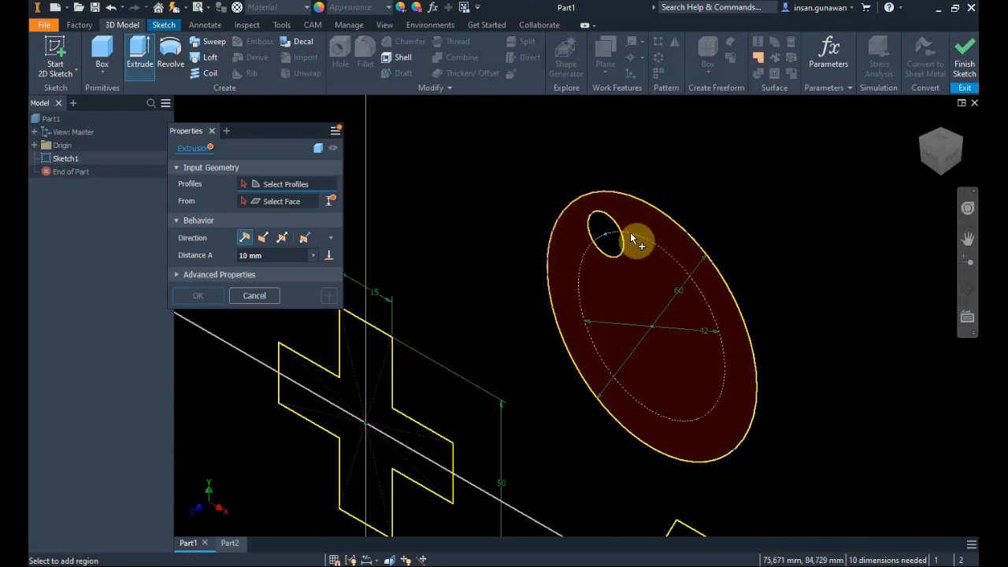
pyautogui.press('Escape')
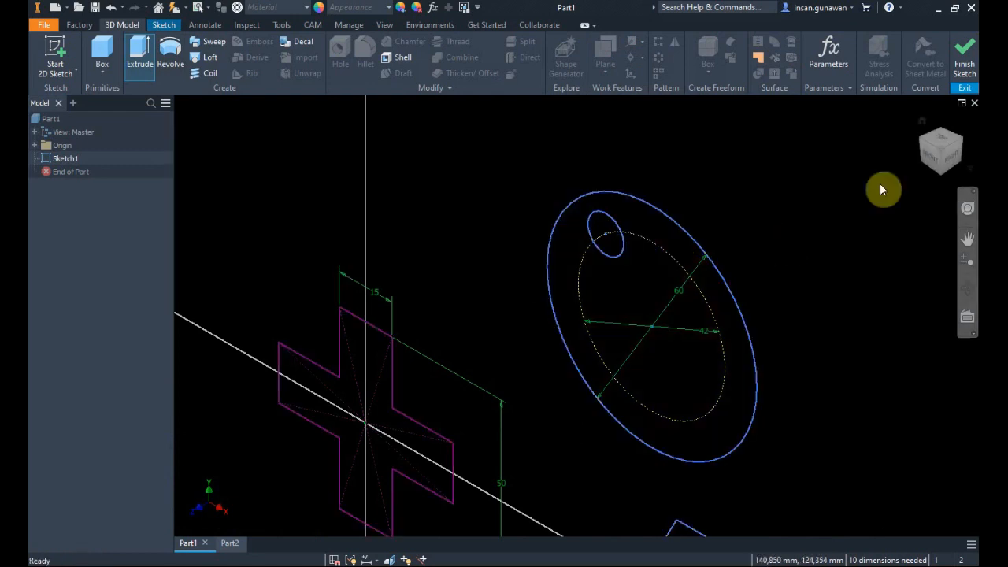
pyautogui.click(933, 159)
pyautogui.moveTo(793, 226); pyautogui.dragTo(545, 287, button='middle')
pyautogui.moveTo(534, 331); pyautogui.dragTo(581, 260, button='middle')
pyautogui.scroll(5, 421, 324)
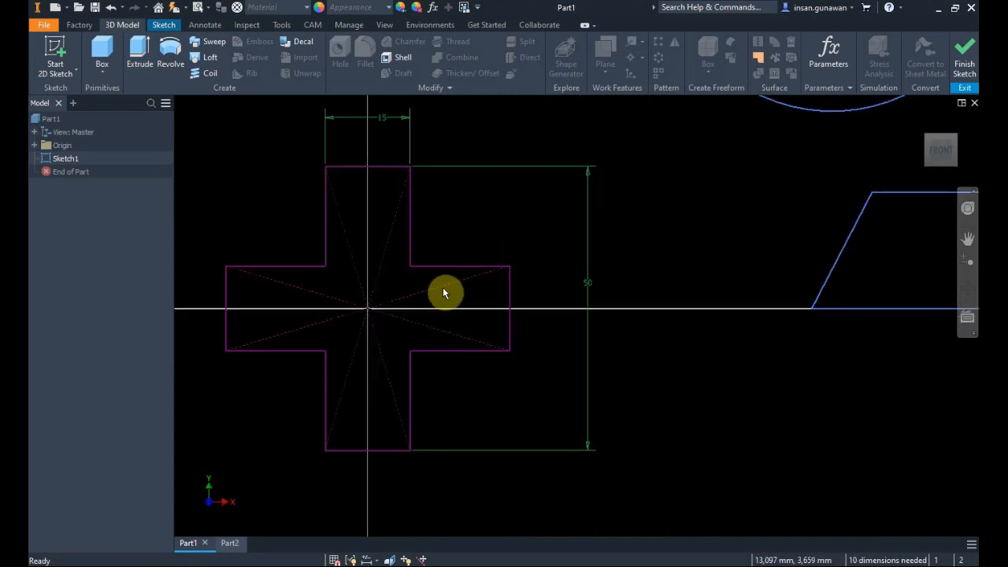
# Sketch a two-point center rectangle in the empty area below the trapezoid and end the command
pyautogui.scroll(-5, 412, 298)
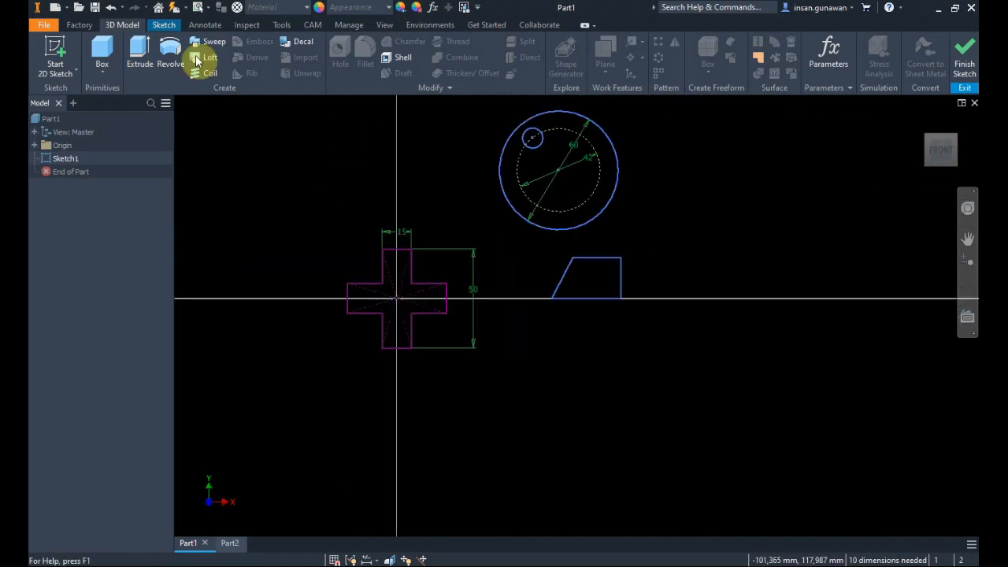
pyautogui.click(163, 25)
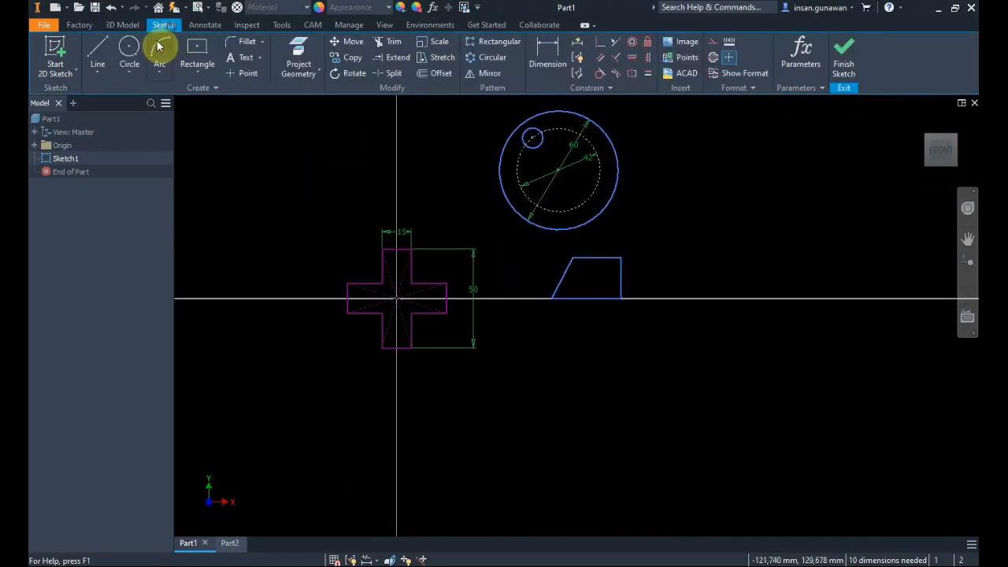
pyautogui.click(205, 77)
pyautogui.click(228, 148)
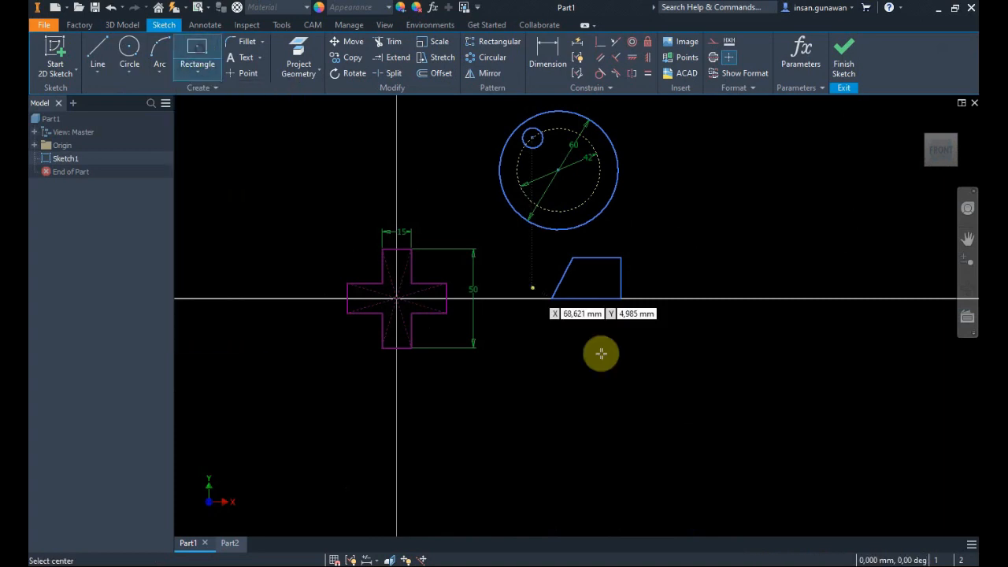
pyautogui.click(614, 417)
pyautogui.click(695, 364)
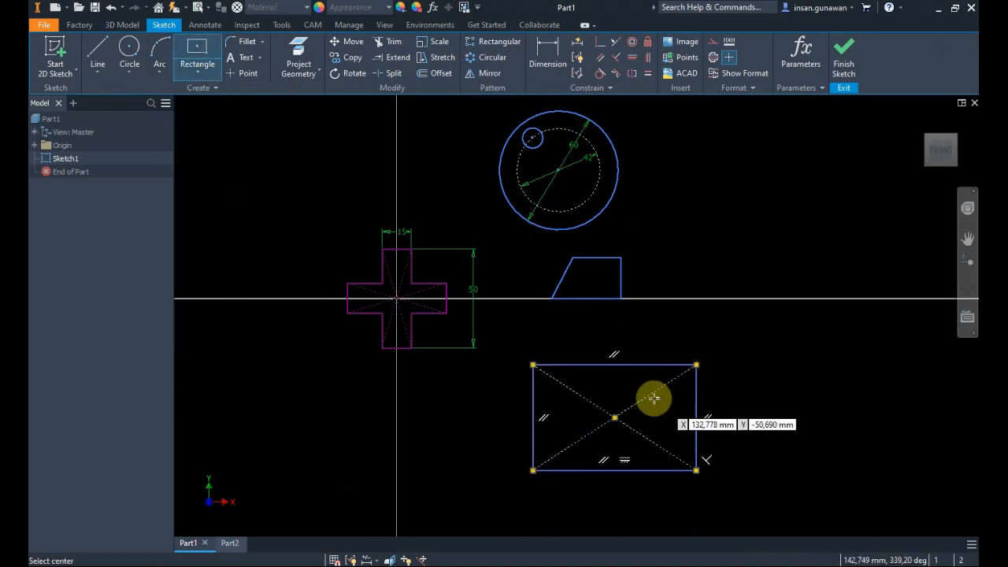
pyautogui.press('Escape')
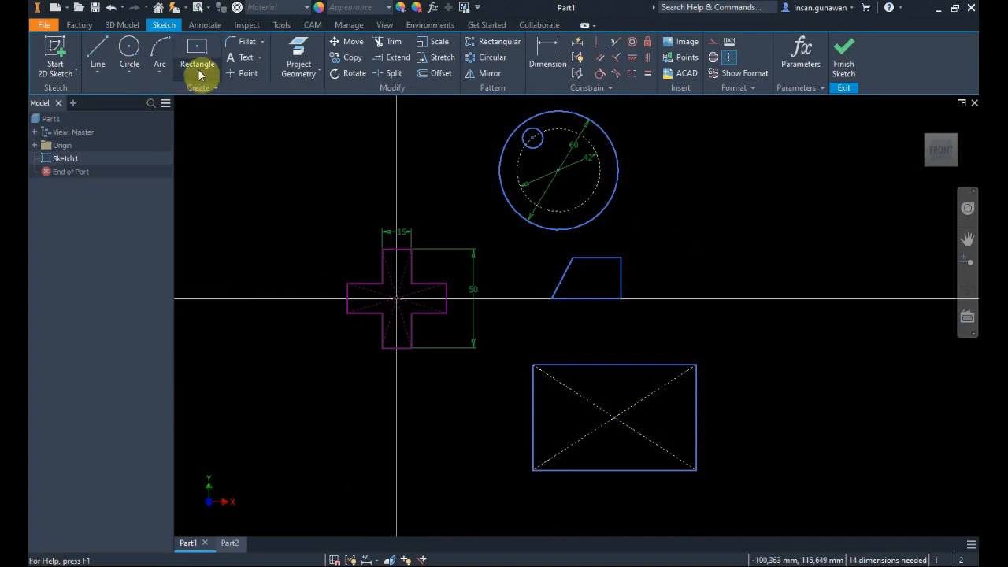
# Sketch a horizontal center-to-center slot beside the trapezoid, to the right of the circles
pyautogui.click(199, 75)
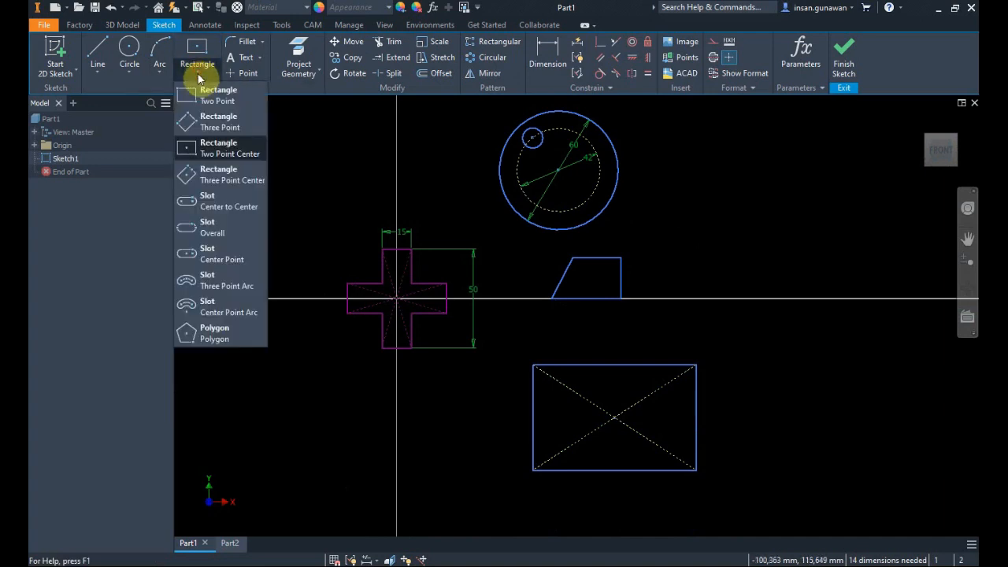
pyautogui.click(219, 202)
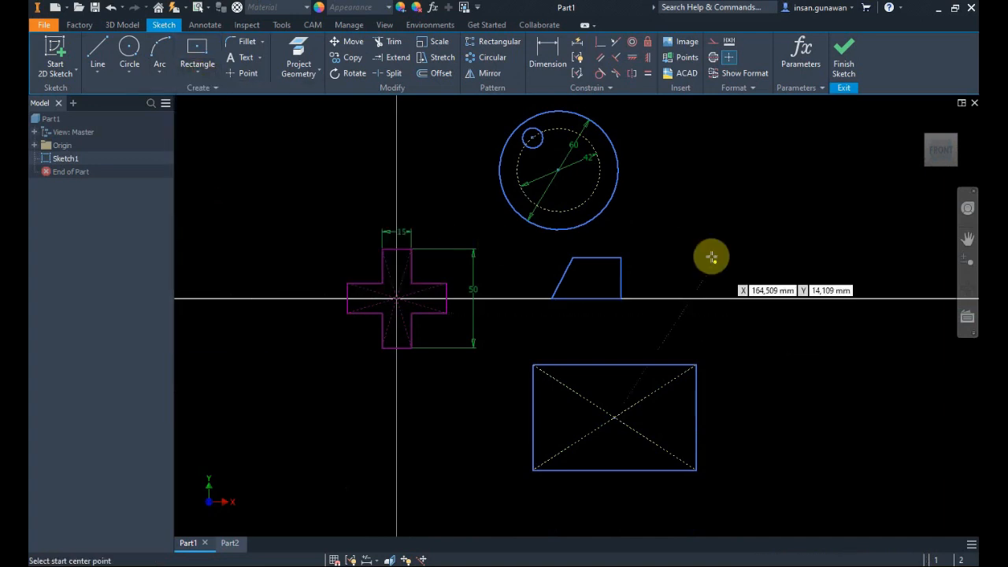
pyautogui.click(691, 245)
pyautogui.click(797, 245)
pyautogui.click(800, 226)
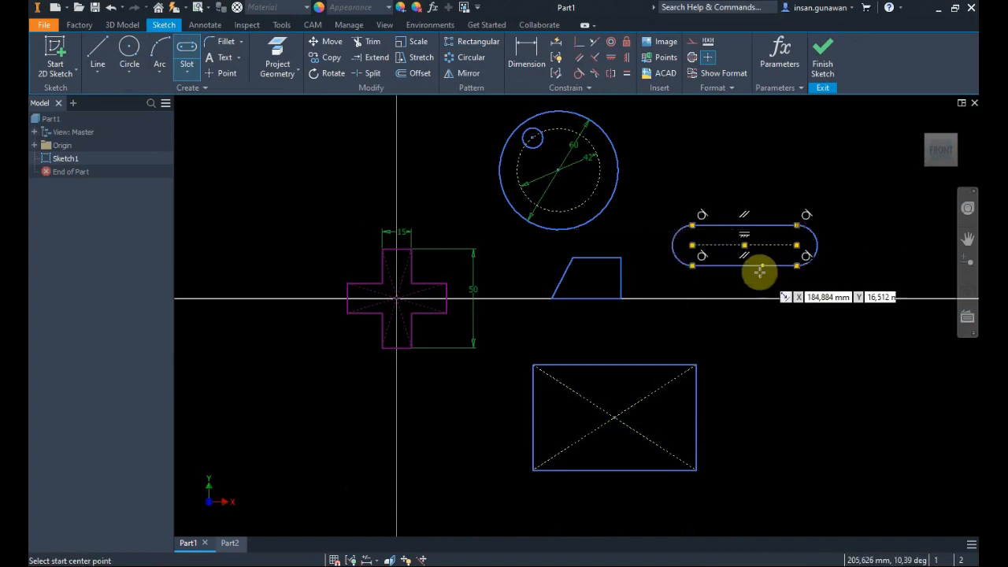
pyautogui.press('Escape')
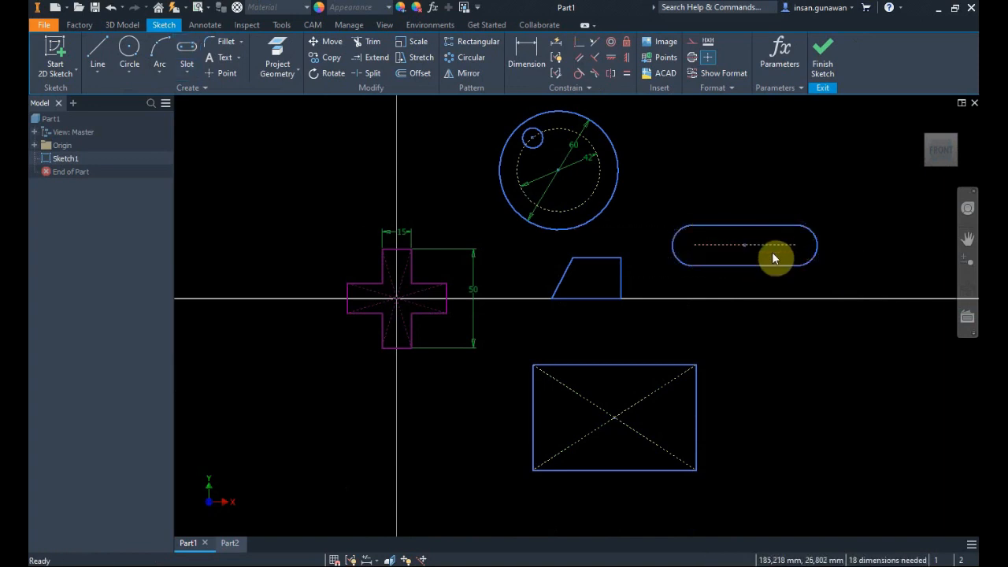
# Turn on construction formatting and sketch a closed construction-line triangle with a horizontal base above the slot
pyautogui.moveTo(773, 258)
pyautogui.mouseDown(button='middle')
pyautogui.moveTo(682, 299)
pyautogui.moveTo(638, 335)
pyautogui.moveTo(611, 341)
pyautogui.mouseUp(button='middle')
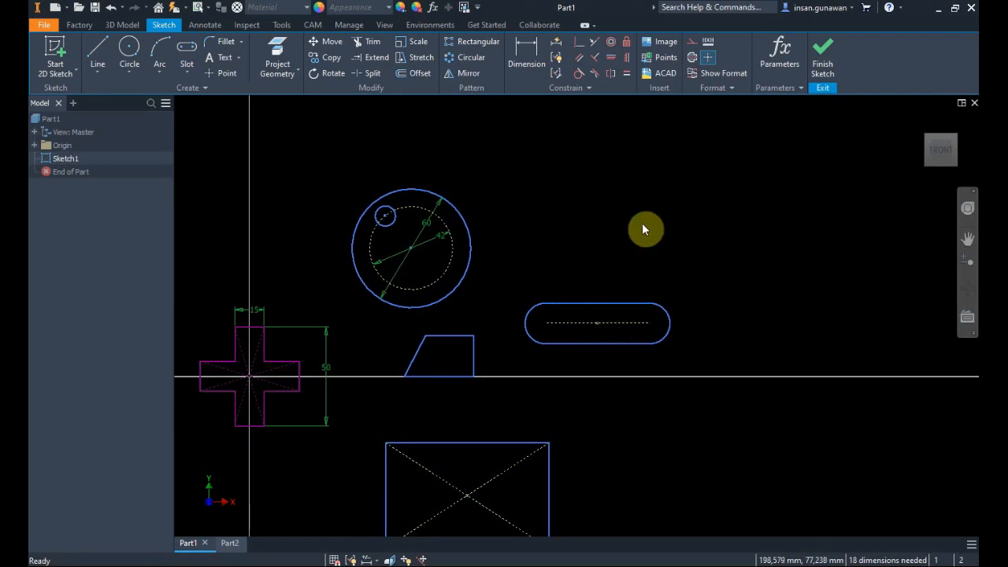
pyautogui.click(692, 43)
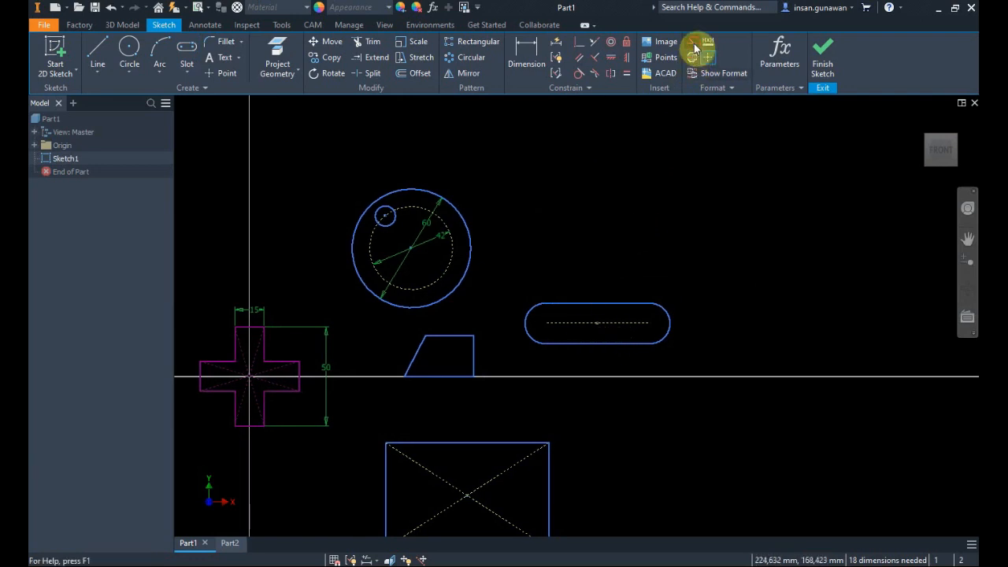
pyautogui.click(98, 57)
pyautogui.click(615, 220)
pyautogui.click(666, 120)
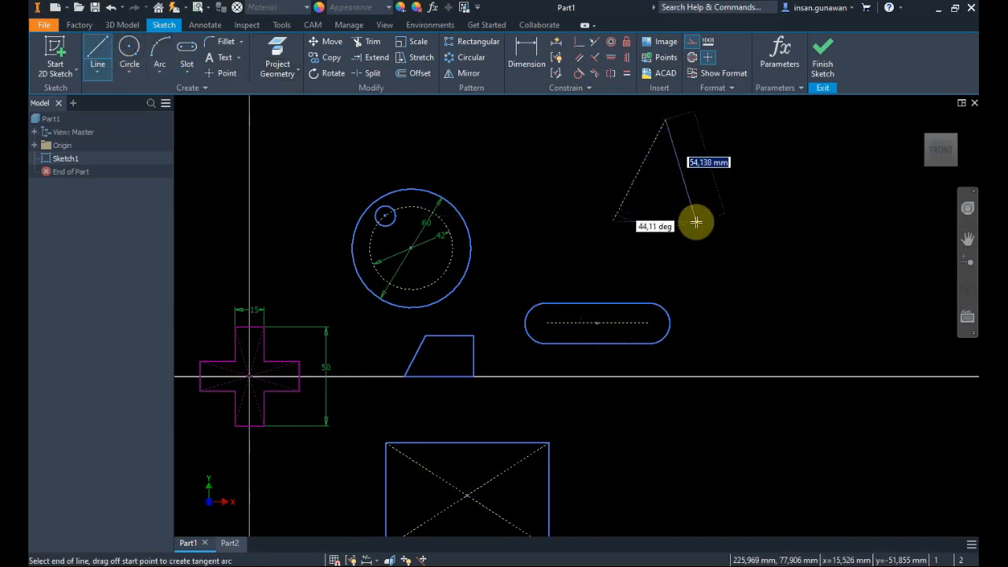
pyautogui.click(696, 223)
pyautogui.click(612, 223)
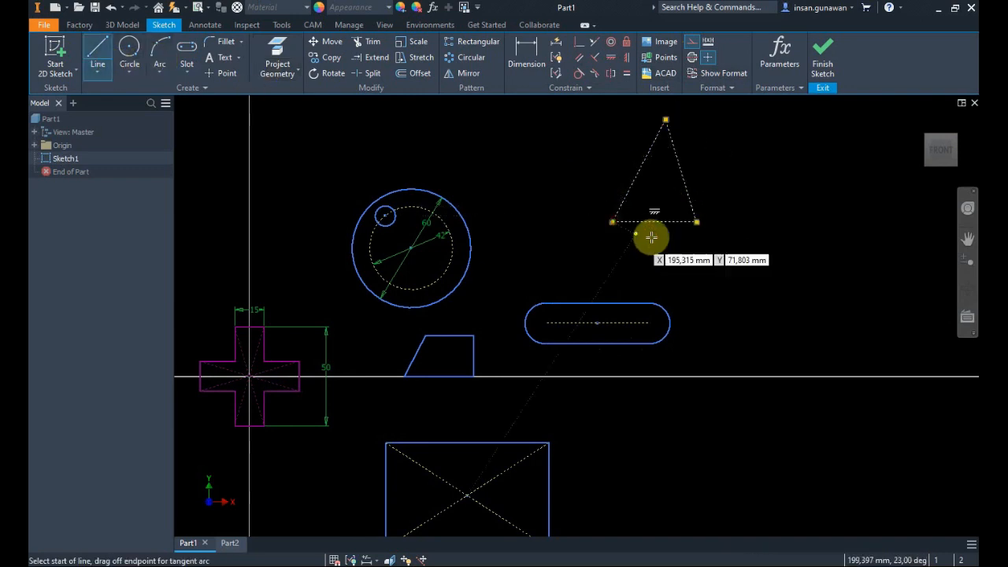
# Check which profiles Extrude offers with the construction triangle present, cancel the command, and return to the front view
pyautogui.click(124, 25)
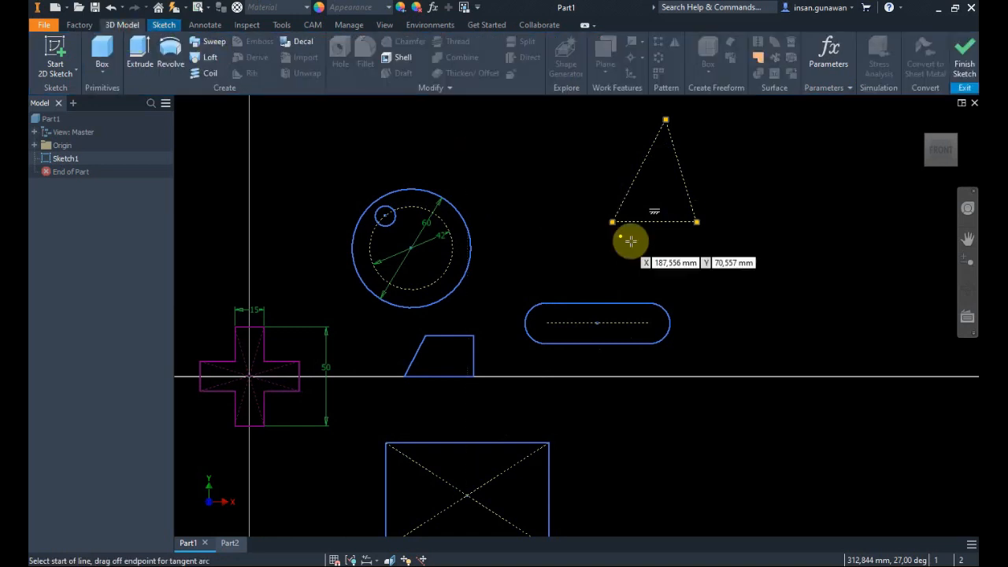
pyautogui.moveTo(631, 241)
pyautogui.keyDown('shift'); pyautogui.mouseDown(button='middle')
pyautogui.moveTo(641, 265)
pyautogui.moveTo(670, 254)
pyautogui.moveTo(654, 273)
pyautogui.mouseUp(button='middle'); pyautogui.keyUp('shift')
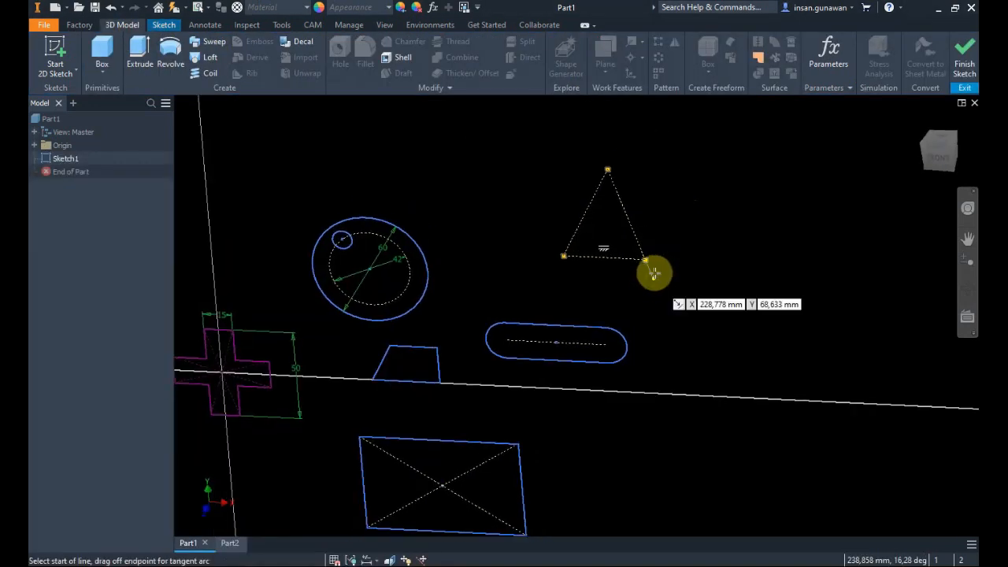
pyautogui.click(141, 51)
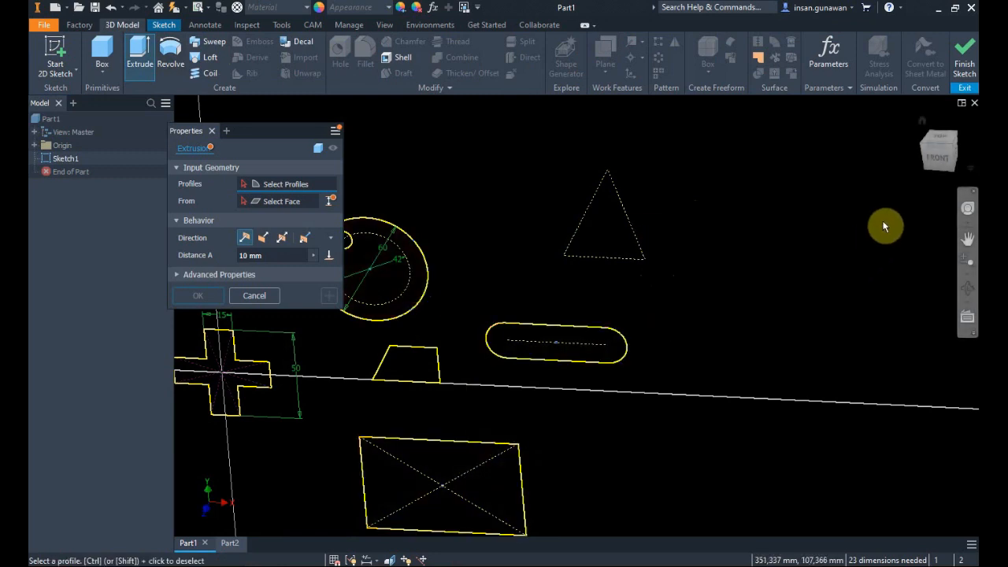
pyautogui.press('Escape')
pyautogui.click(937, 156)
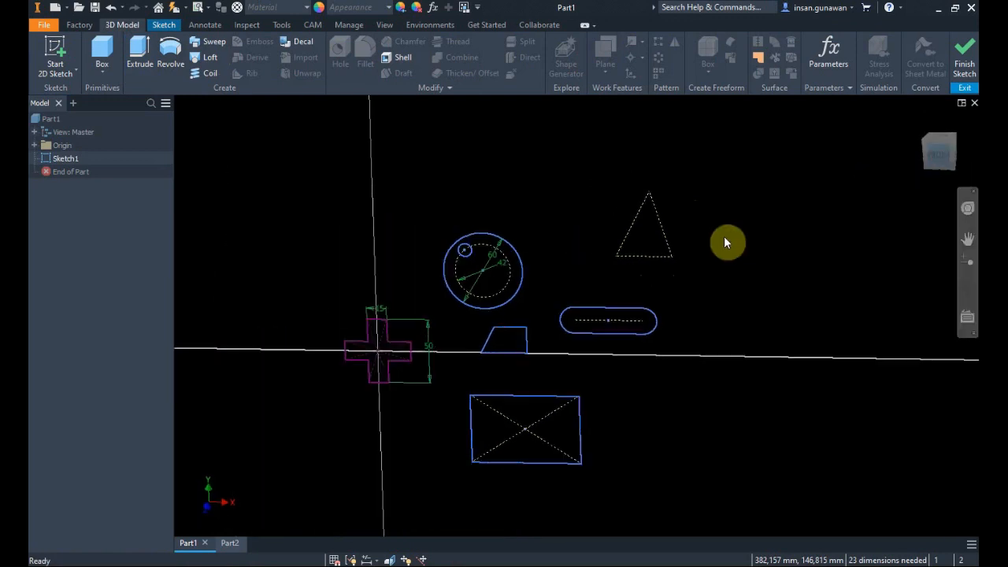
# Delete all the geometry in the sketch, including the circles, trapezoid, slot, rectangle, triangle and cross profile
pyautogui.moveTo(679, 272); pyautogui.dragTo(644, 242, button='middle')
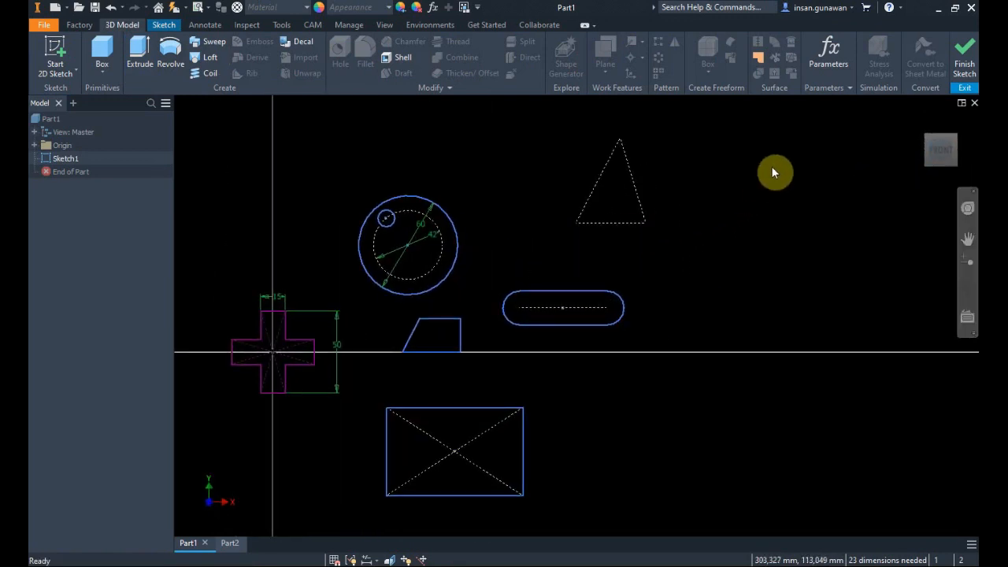
pyautogui.moveTo(790, 152)
pyautogui.mouseDown()
pyautogui.moveTo(704, 221)
pyautogui.moveTo(241, 473)
pyautogui.moveTo(227, 504)
pyautogui.moveTo(358, 512)
pyautogui.mouseUp()
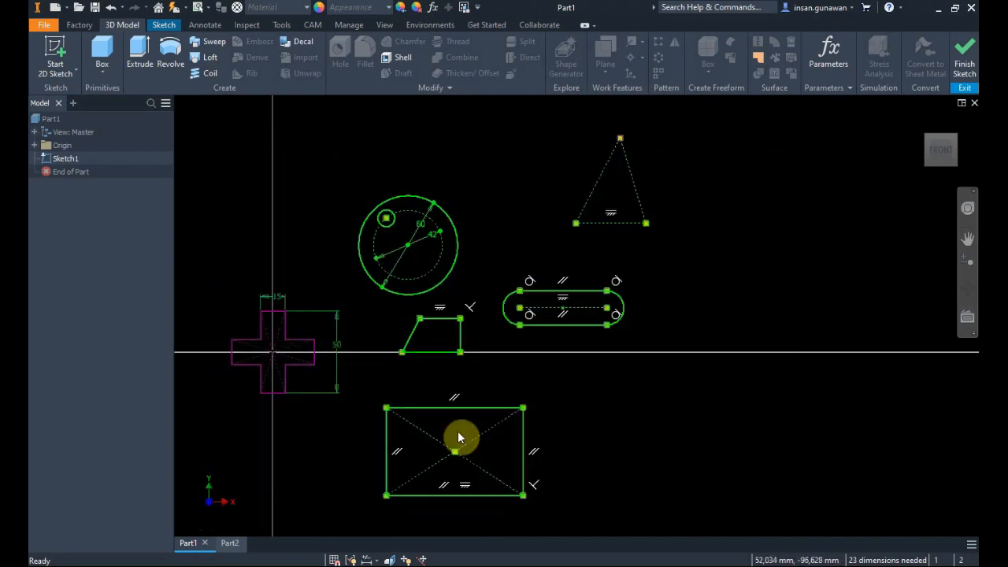
pyautogui.press('Delete')
pyautogui.moveTo(377, 424); pyautogui.dragTo(227, 404)
pyautogui.press('Delete')
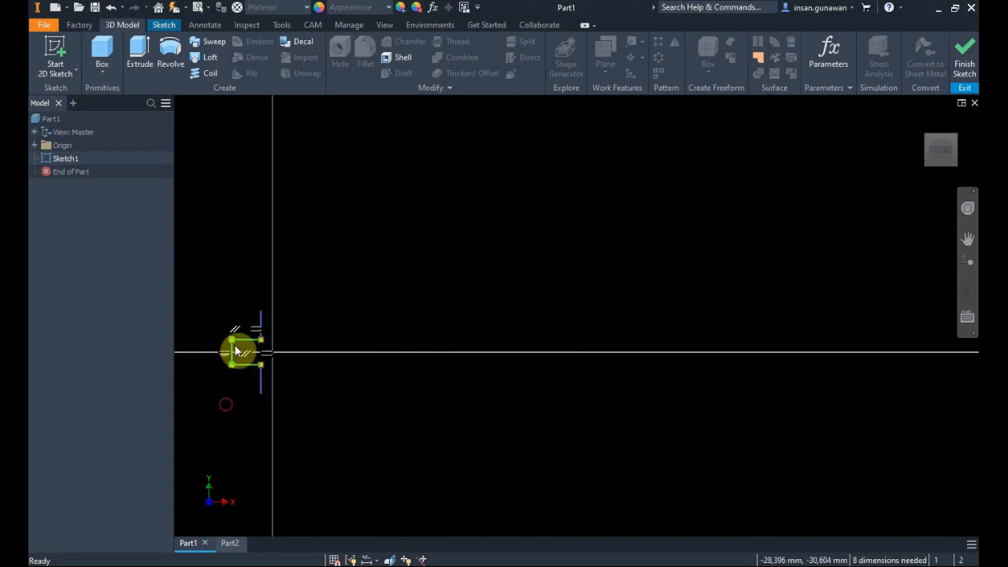
pyautogui.press('Delete')
pyautogui.moveTo(262, 291); pyautogui.dragTo(241, 408)
pyautogui.press('Delete')
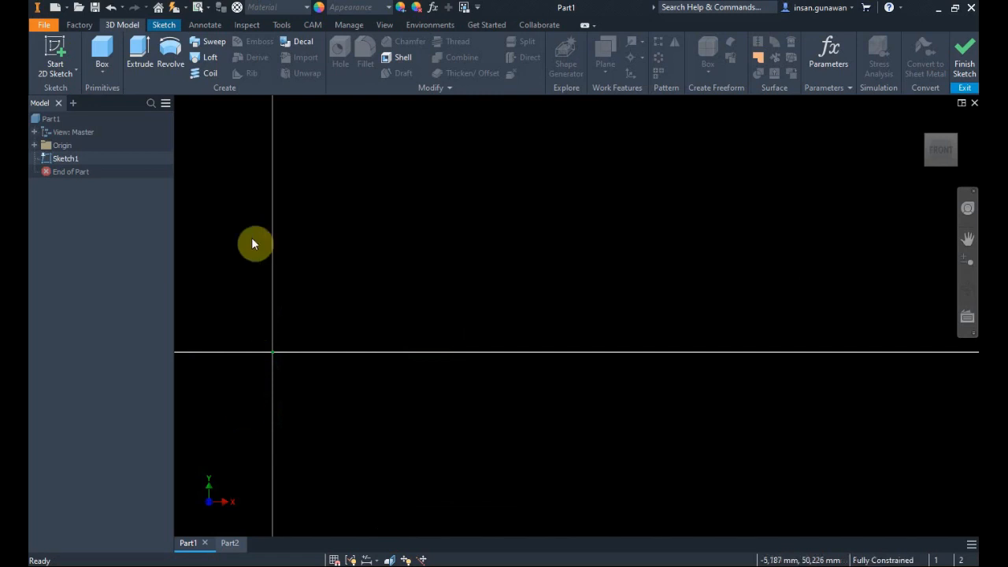
# Sketch a two-point center rectangle as construction geometry, centered on the origin
pyautogui.moveTo(296, 229); pyautogui.dragTo(387, 213, button='middle')
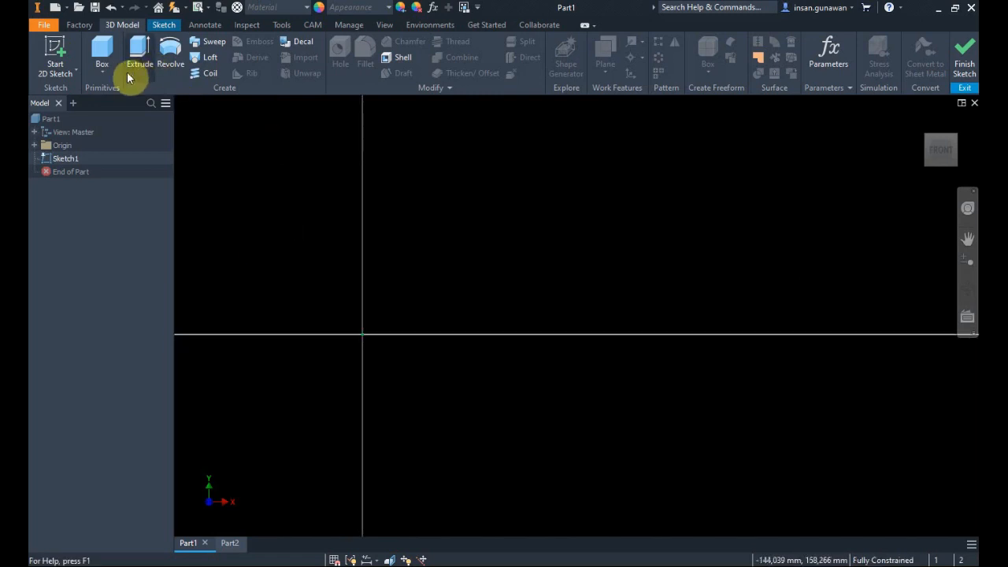
pyautogui.click(171, 26)
pyautogui.click(193, 69)
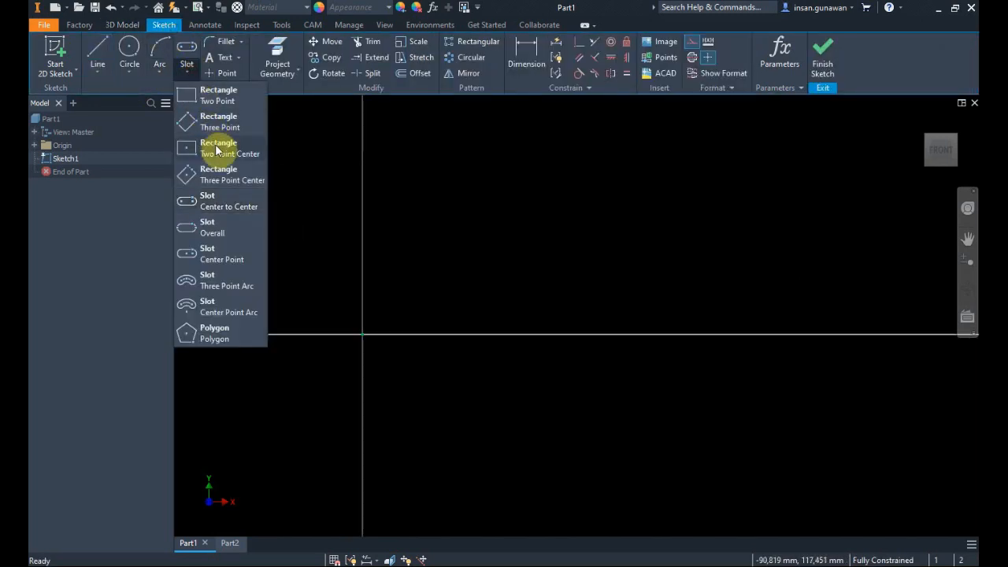
pyautogui.click(202, 149)
pyautogui.click(360, 336)
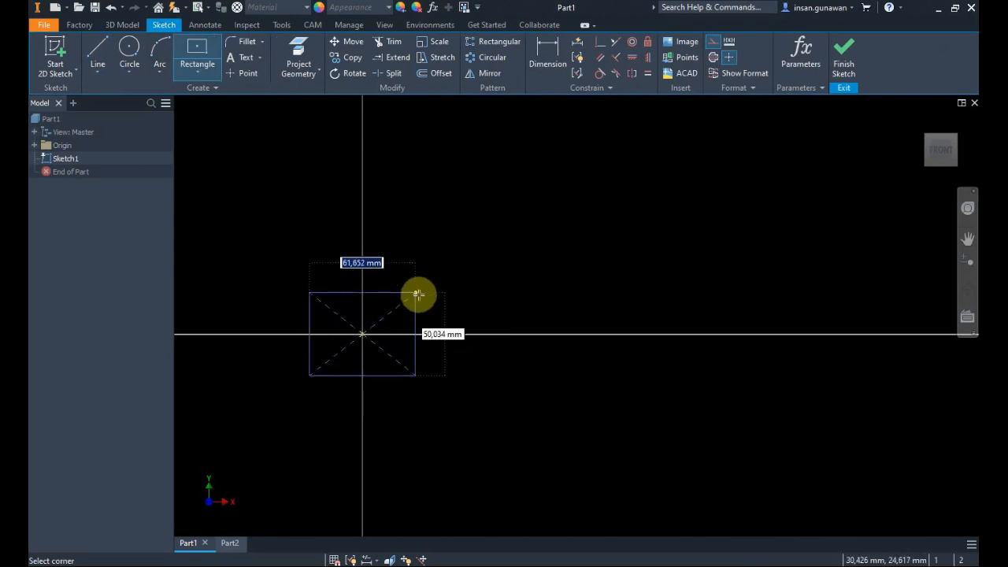
pyautogui.click(420, 296)
pyautogui.press('Escape')
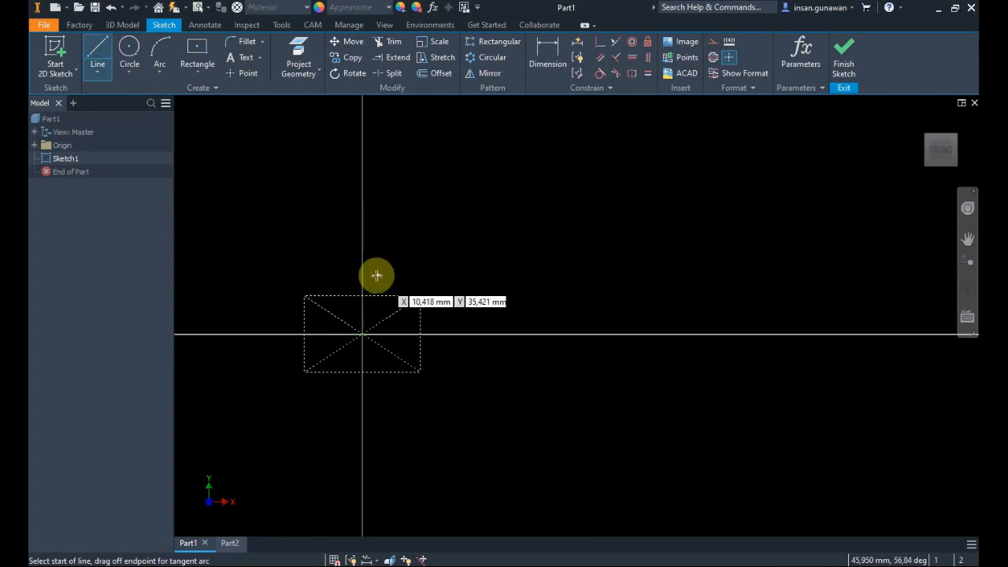
# Sketch a closed L-shaped profile in normal lines over the construction rectangle, with its vertical arm extending above the rectangle
pyautogui.moveTo(299, 283); pyautogui.dragTo(393, 228, button='middle')
pyautogui.click(408, 215)
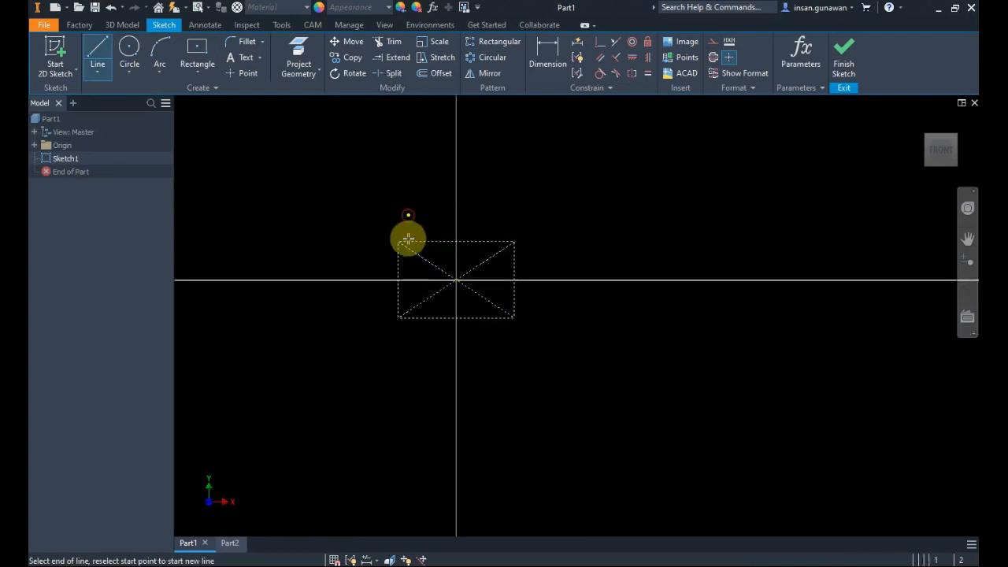
pyautogui.click(407, 303)
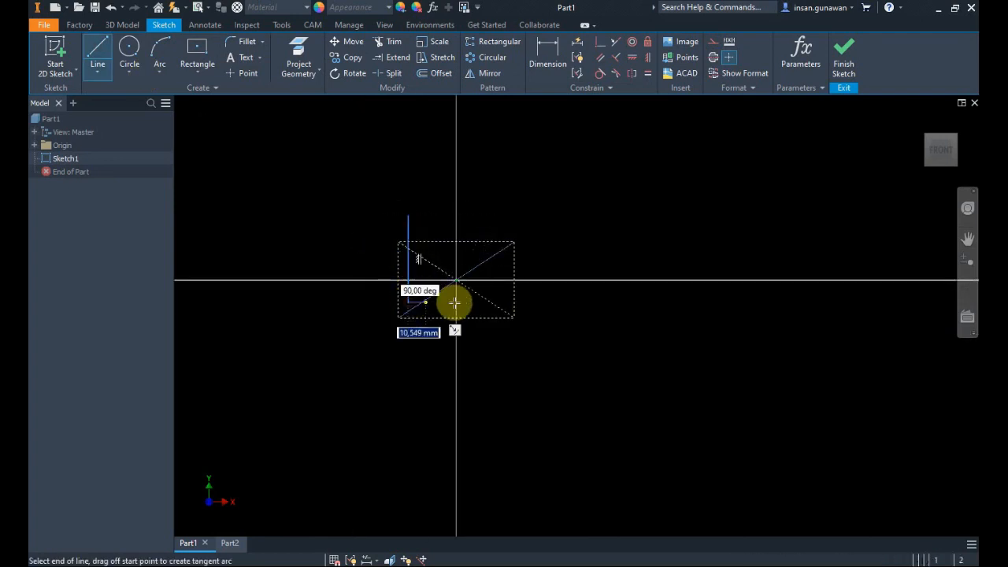
pyautogui.click(508, 302)
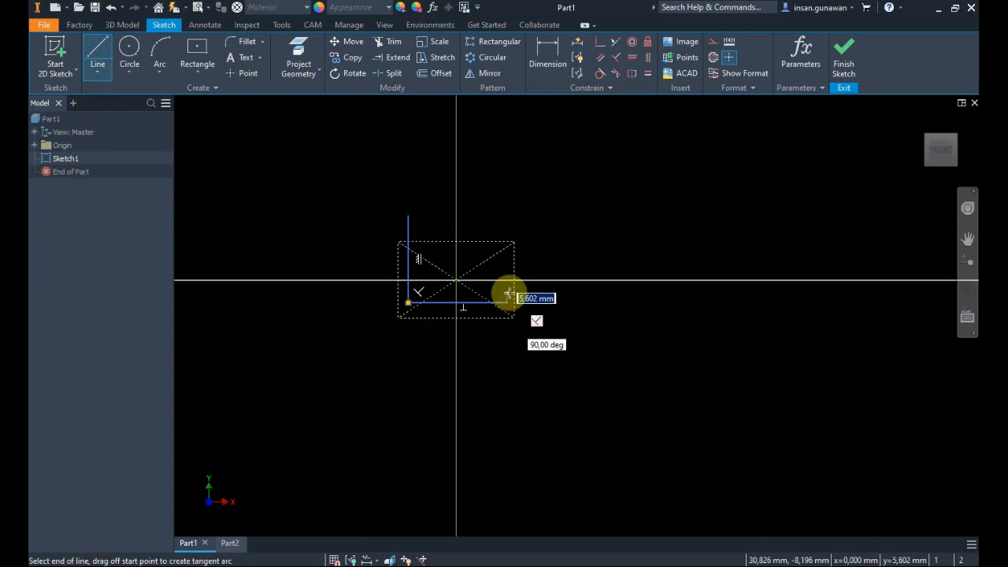
pyautogui.click(422, 293)
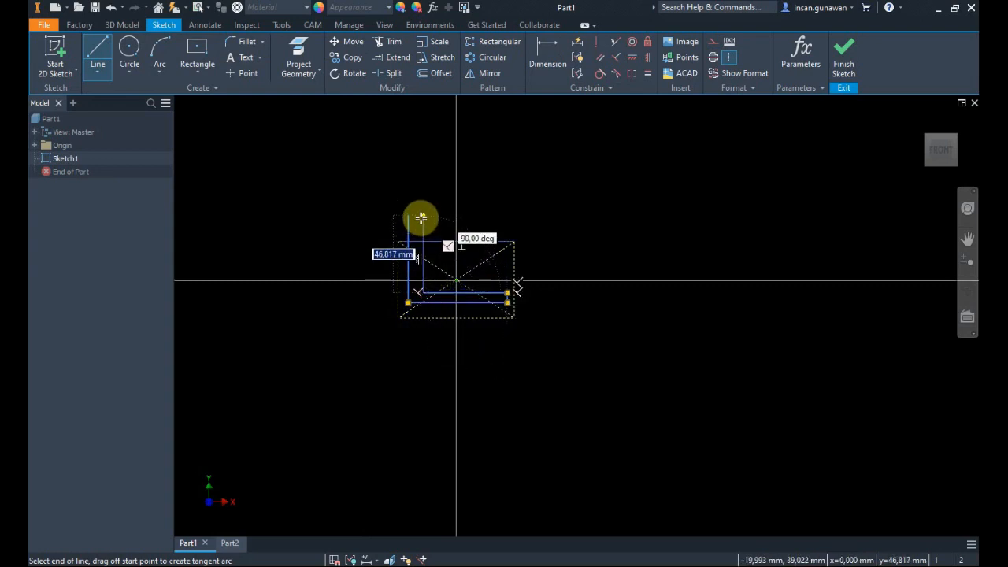
pyautogui.click(422, 216)
pyautogui.click(408, 215)
pyautogui.press('Escape')
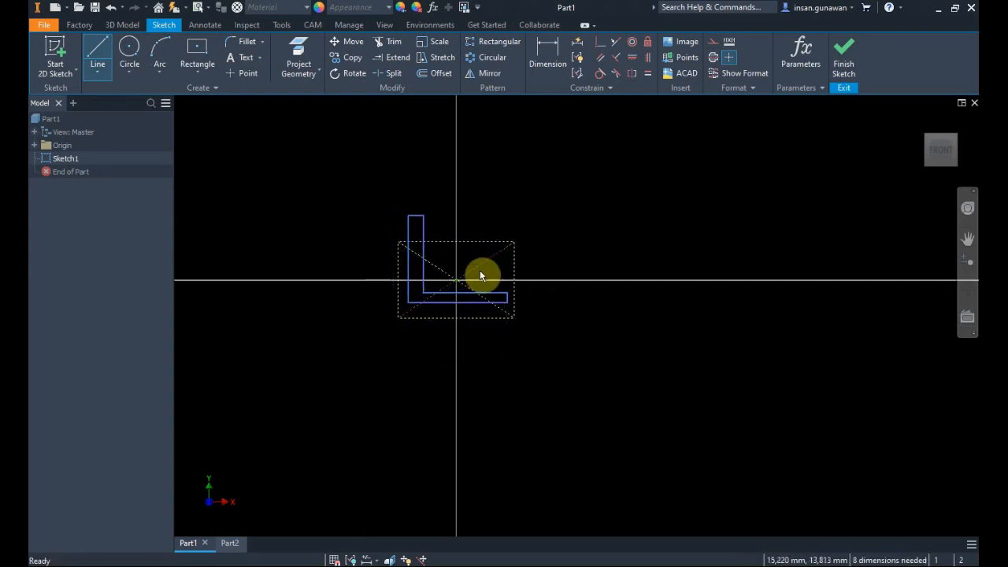
# Apply a collinear constraint between the top edge of the L's vertical arm and the construction rectangle's top edge
pyautogui.click(613, 43)
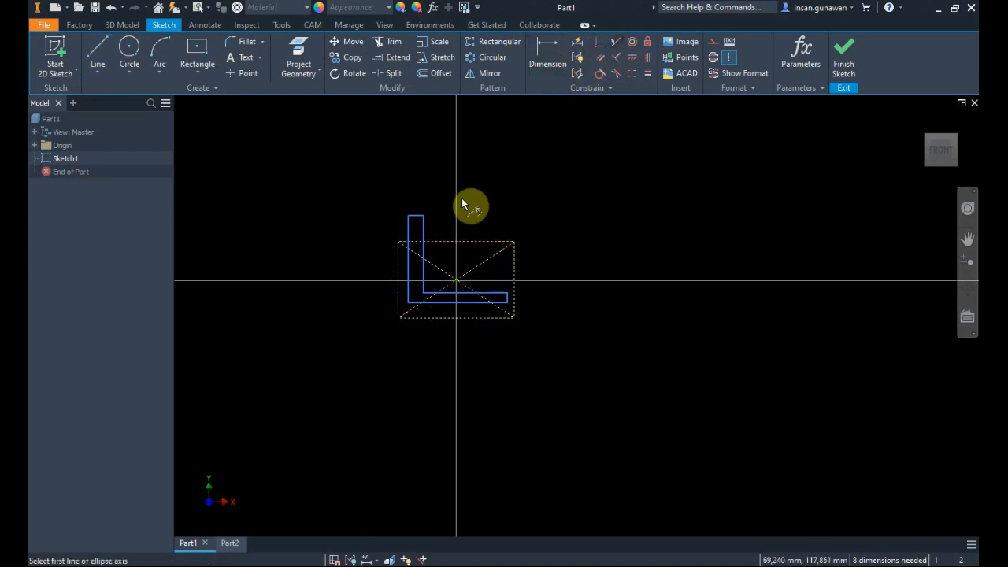
pyautogui.click(415, 216)
pyautogui.click(438, 238)
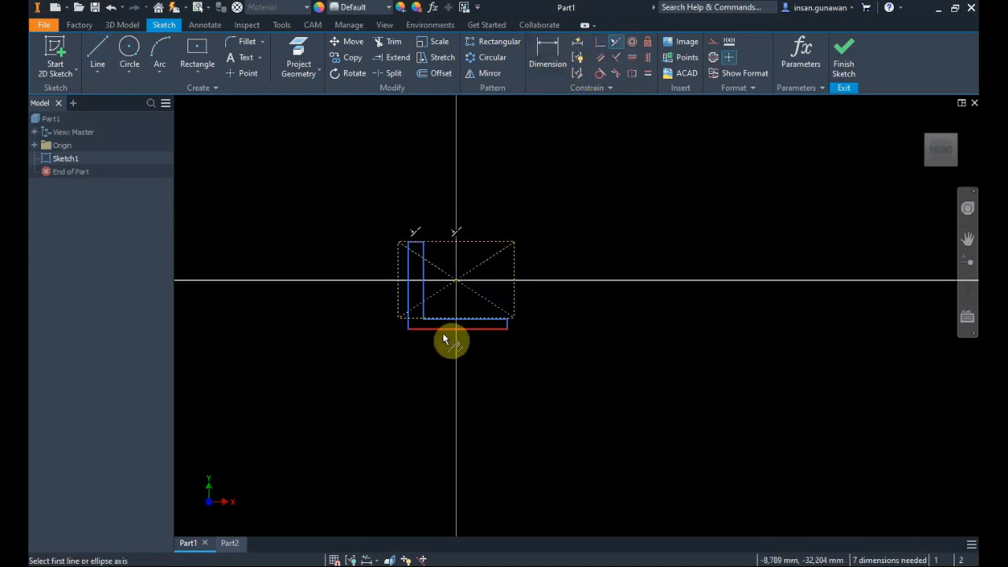
pyautogui.scroll(3, 453, 329)
pyautogui.press('Escape')
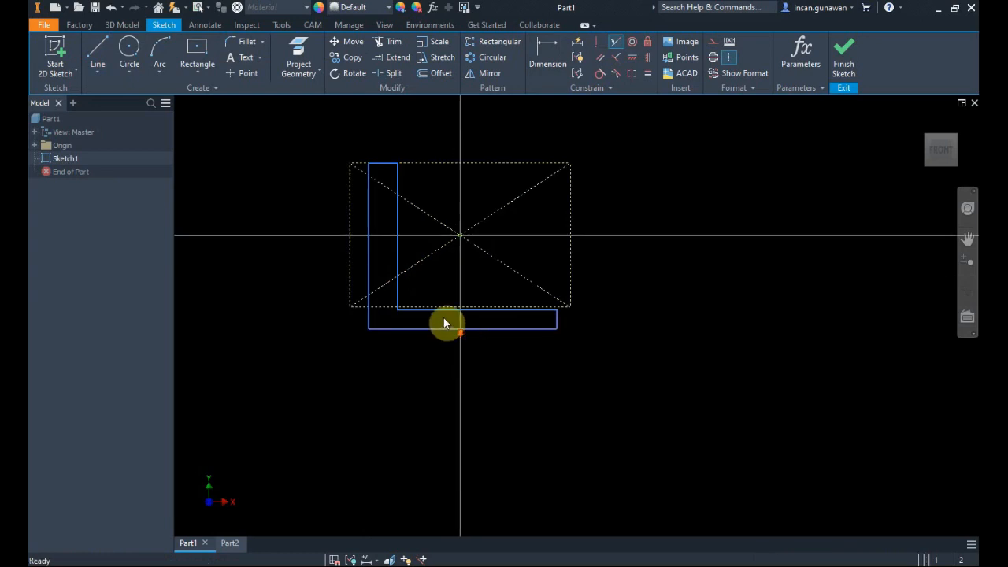
# Move the L's inner horizontal edge upward and make its bottom edge collinear with the construction rectangle's bottom edge
pyautogui.moveTo(440, 308); pyautogui.dragTo(440, 278)
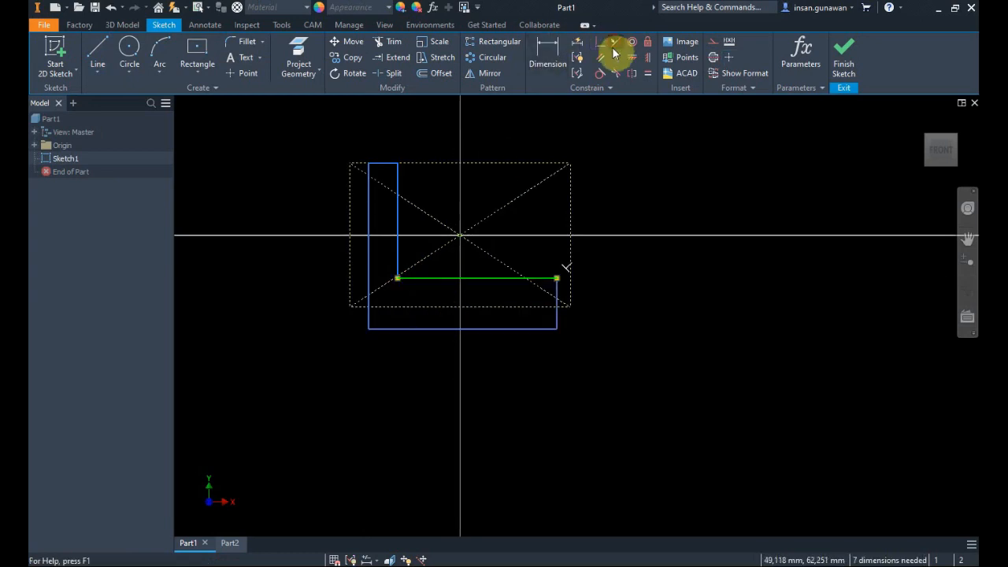
pyautogui.click(612, 48)
pyautogui.click(455, 329)
pyautogui.click(468, 307)
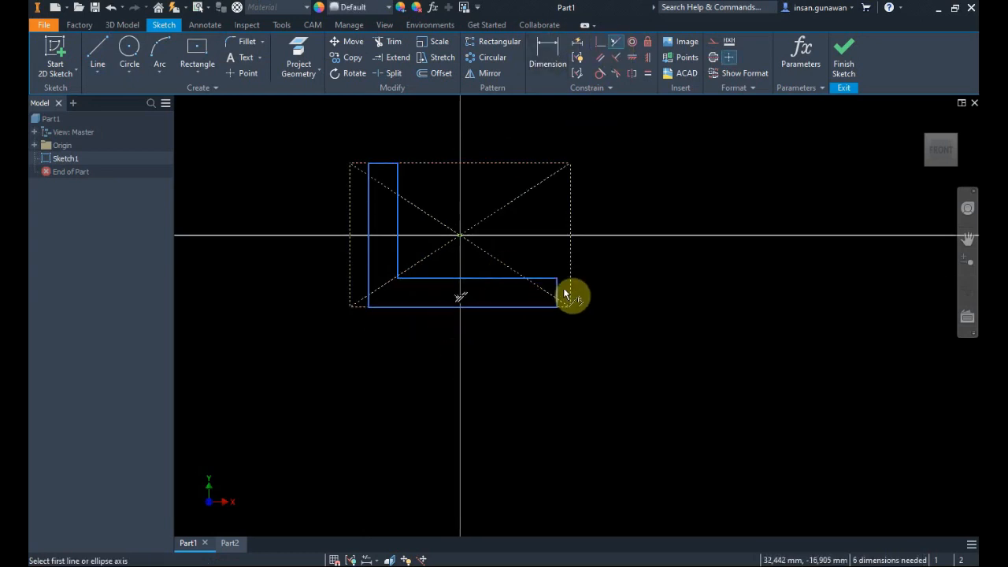
# Make the L profile's short end edge and its outer vertical edge collinear with the construction rectangle's matching vertical sides
pyautogui.click(561, 294)
pyautogui.click(573, 290)
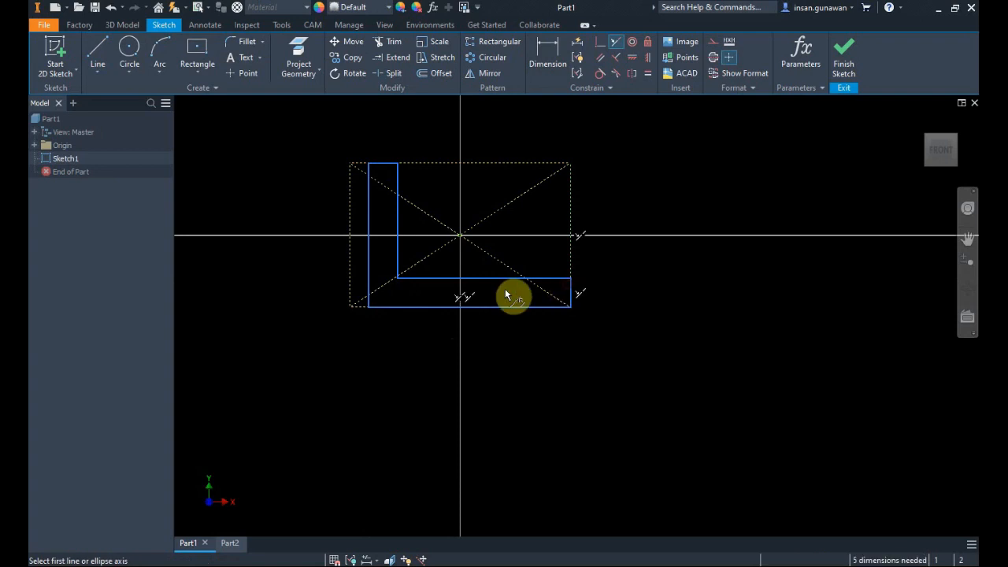
pyautogui.click(371, 261)
pyautogui.click(352, 260)
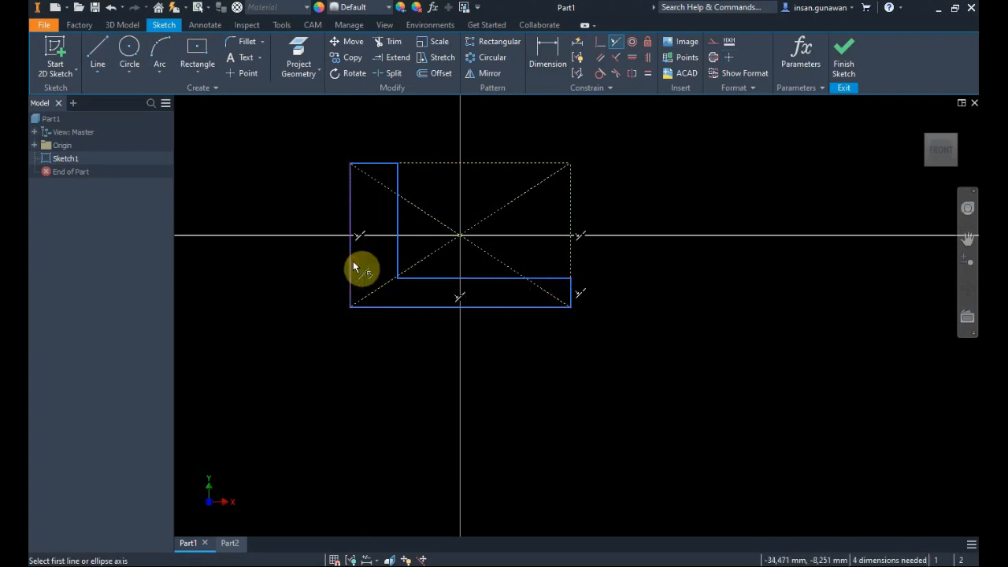
# Dimension the width of the L's vertical arm and set it to 15 mm
pyautogui.click(549, 49)
pyautogui.click(399, 186)
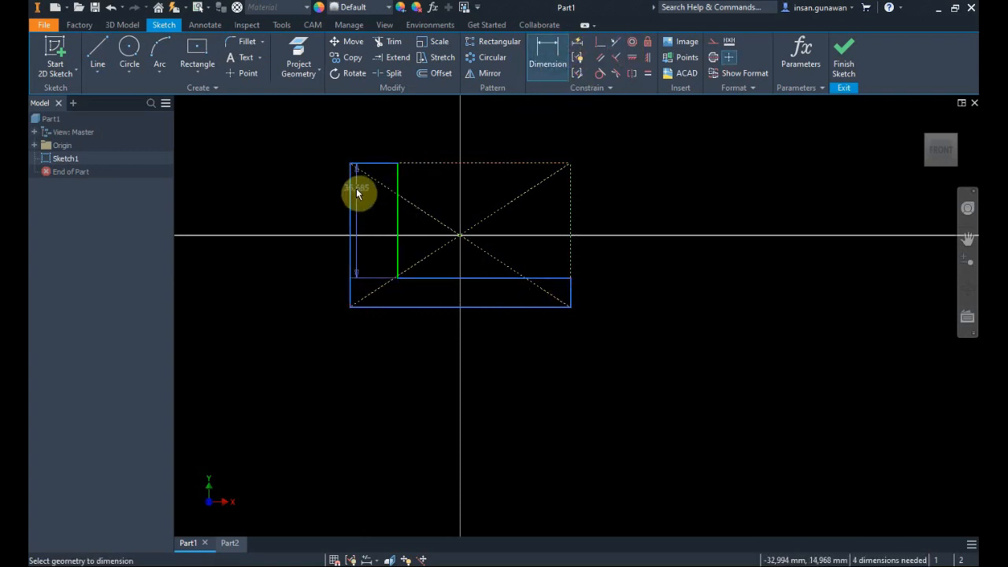
pyautogui.click(356, 188)
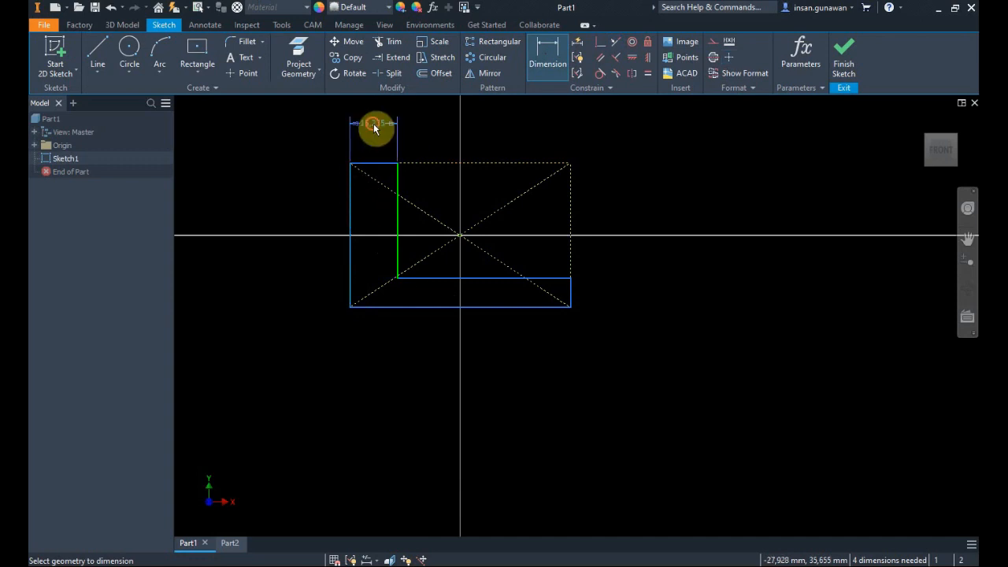
pyautogui.click(375, 128)
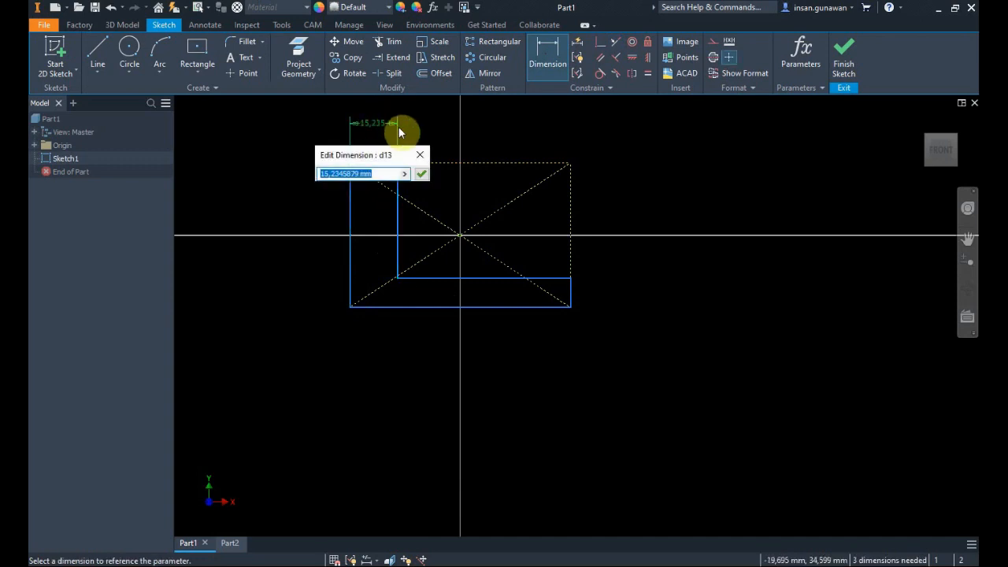
pyautogui.write('15')
pyautogui.click(420, 173)
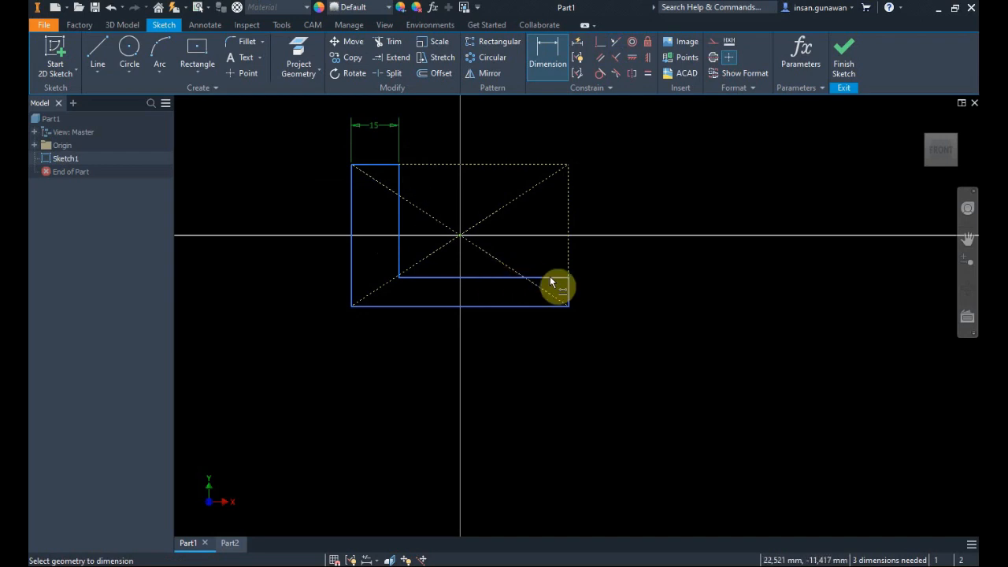
# Dimension the thickness of the L's horizontal leg and set it to 10 mm
pyautogui.click(542, 304)
pyautogui.click(612, 291)
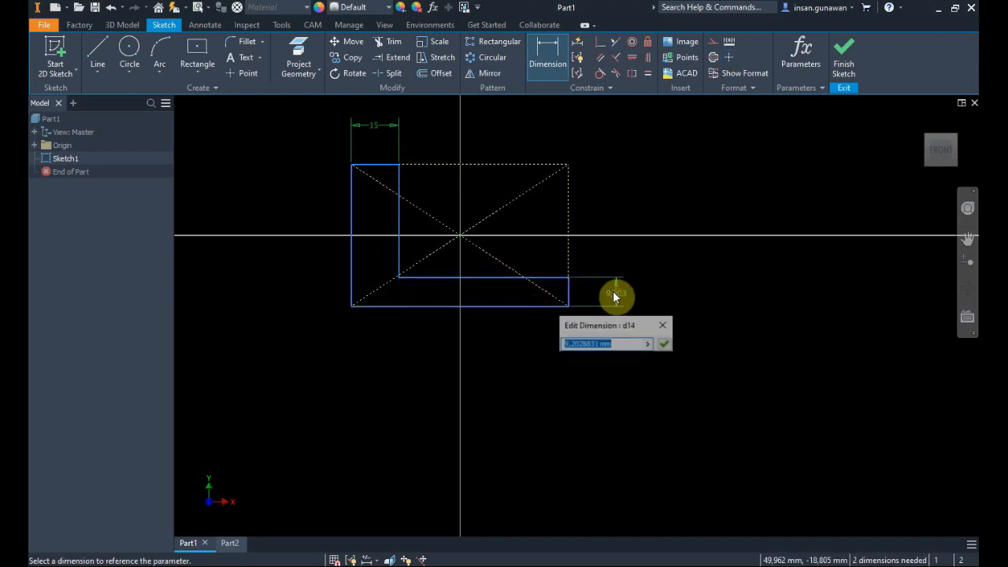
pyautogui.write('10')
pyautogui.press('Return')
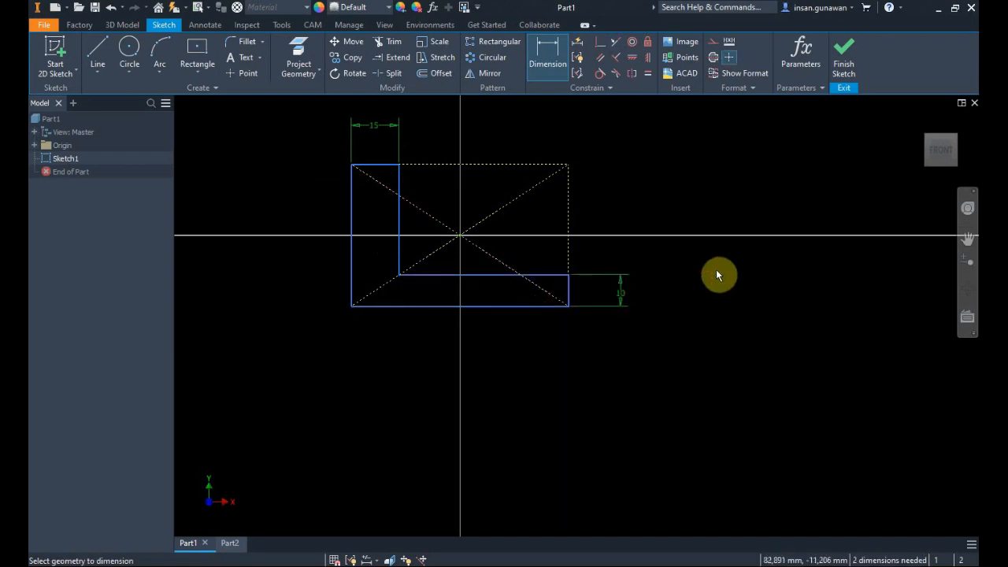
# Dimension the overall height of the construction rectangle and set it to 45 mm
pyautogui.click(547, 47)
pyautogui.click(570, 211)
pyautogui.click(660, 223)
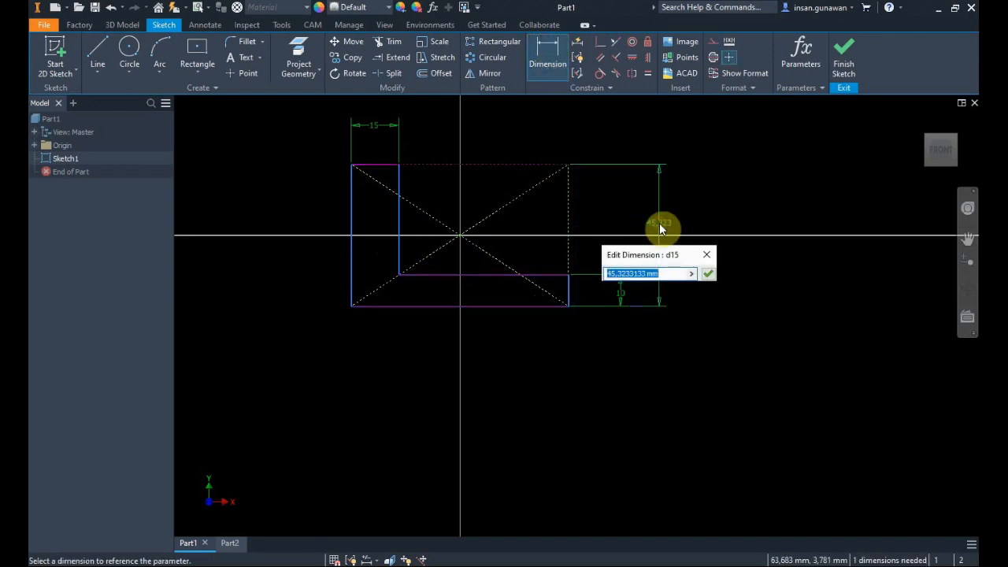
pyautogui.write('45')
pyautogui.press('Return')
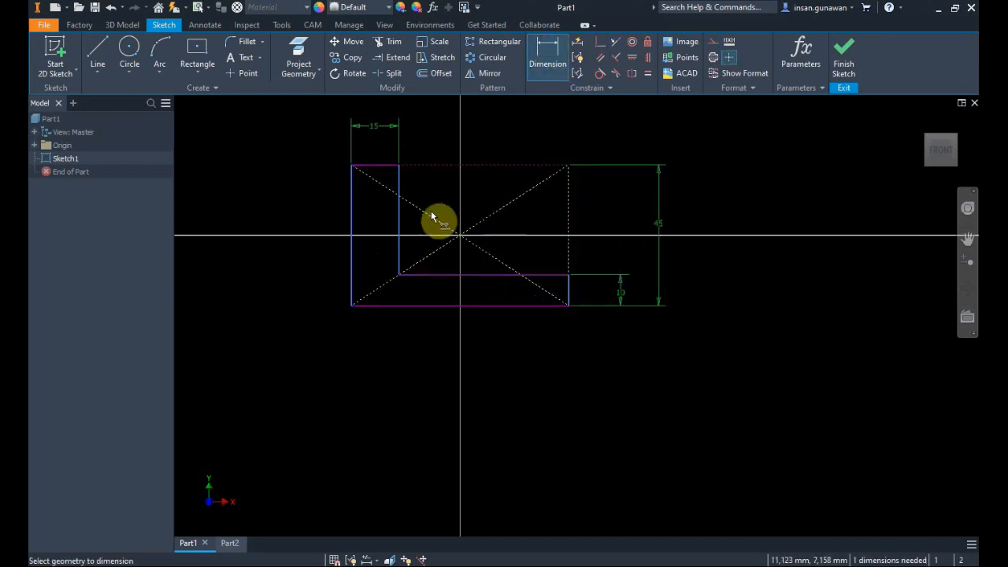
# Dimension the overall width of the construction rectangle and set it to 70 mm
pyautogui.click(479, 167)
pyautogui.click(485, 111)
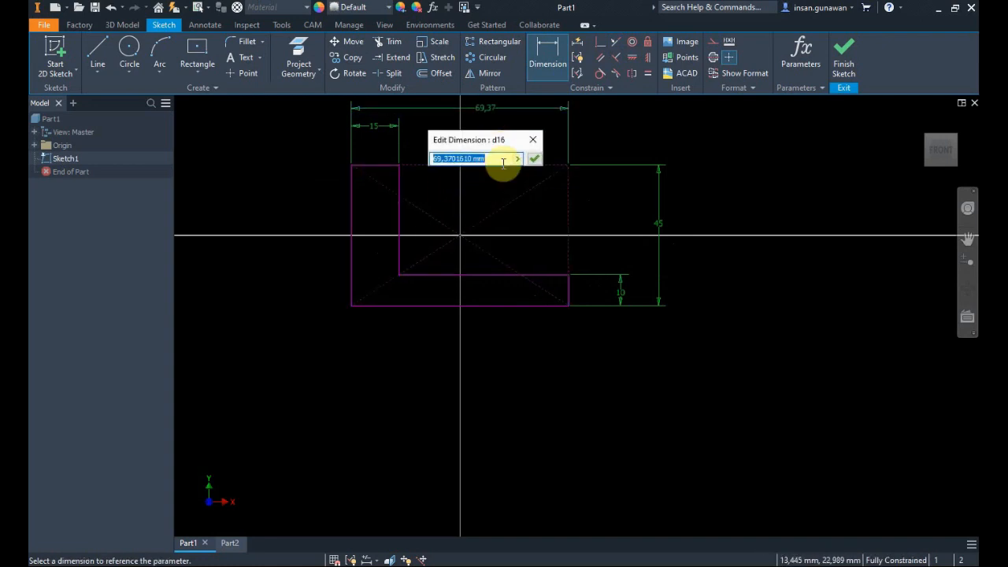
pyautogui.write('70')
pyautogui.press('Return')
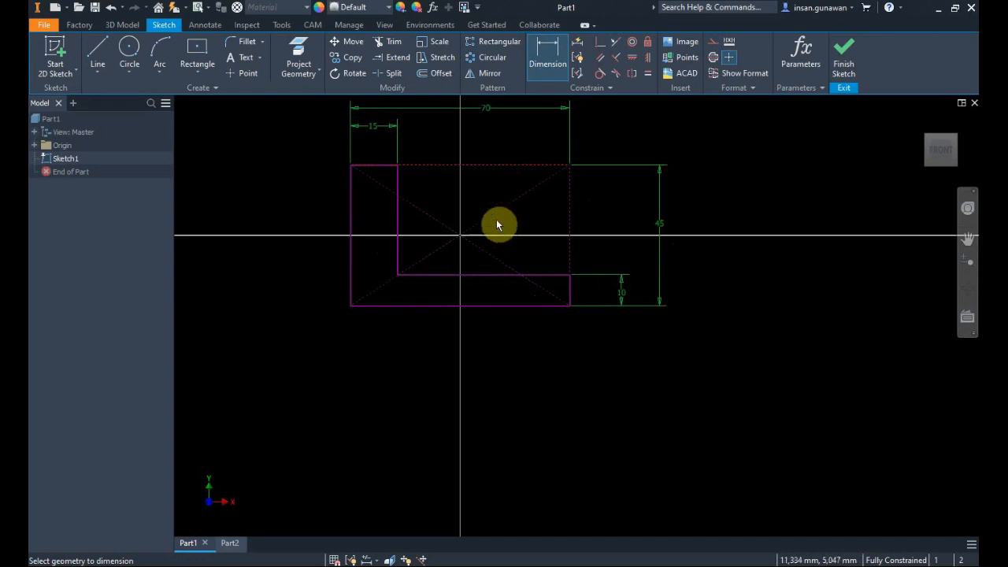
# Change the construction rectangle's overall width to 100 mm and its overall height to 50 mm
pyautogui.moveTo(496, 293); pyautogui.dragTo(487, 379, button='middle')
pyautogui.press('Escape')
pyautogui.doubleClick(472, 198)
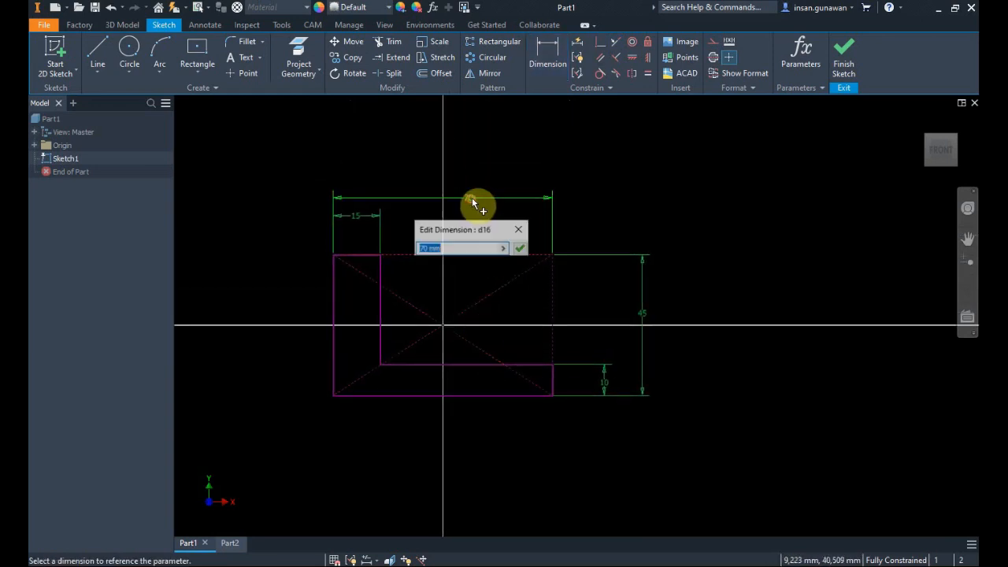
pyautogui.write('100')
pyautogui.press('Return')
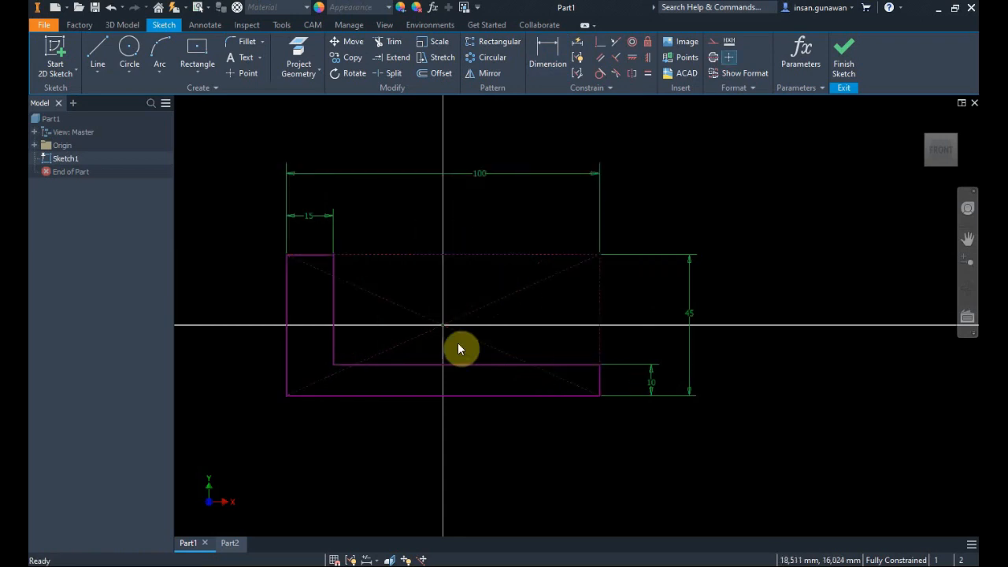
pyautogui.doubleClick(691, 313)
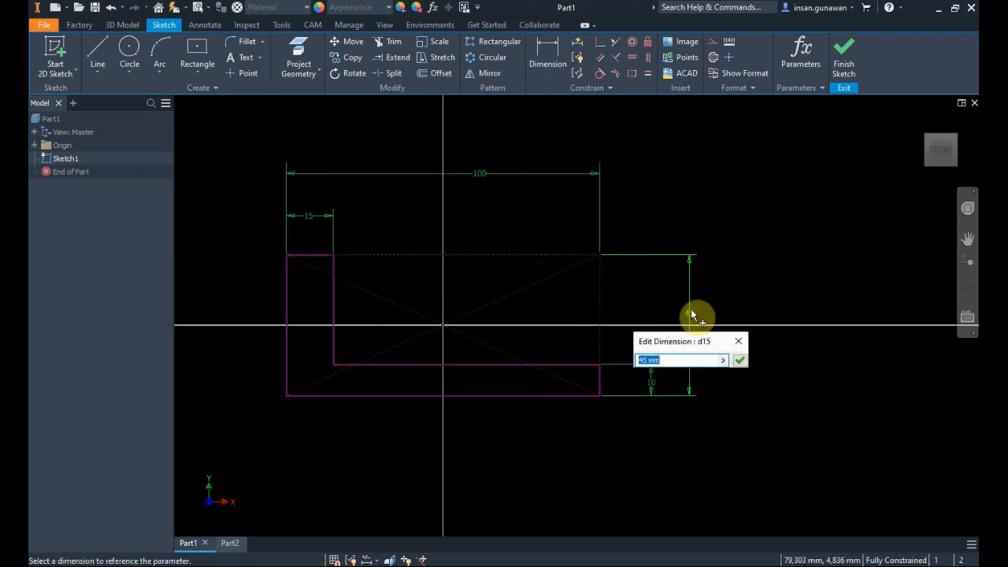
pyautogui.write('50')
pyautogui.press('Return')
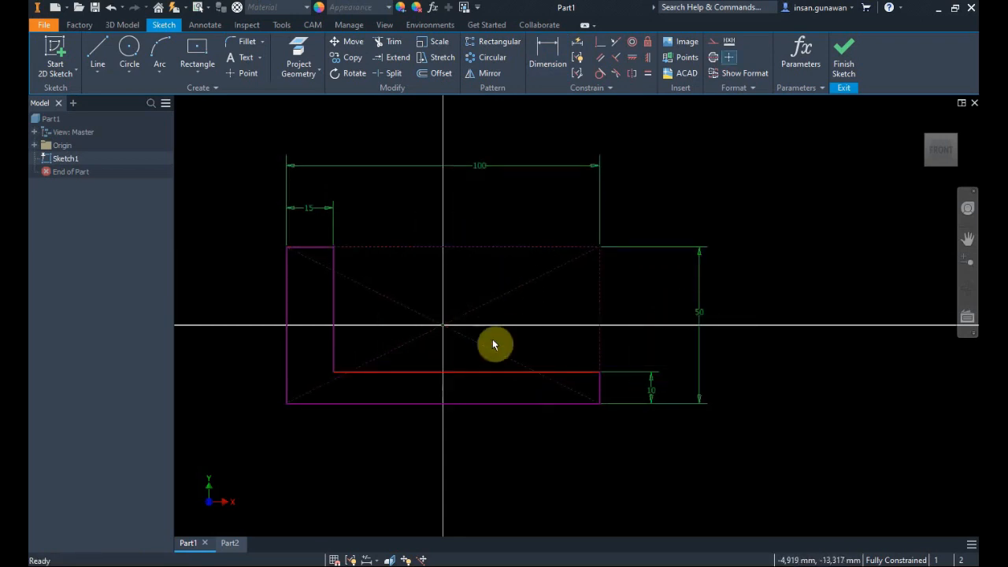
# Preview a 10 mm extrusion of the L-shaped profile and cancel it
pyautogui.click(122, 24)
pyautogui.click(132, 53)
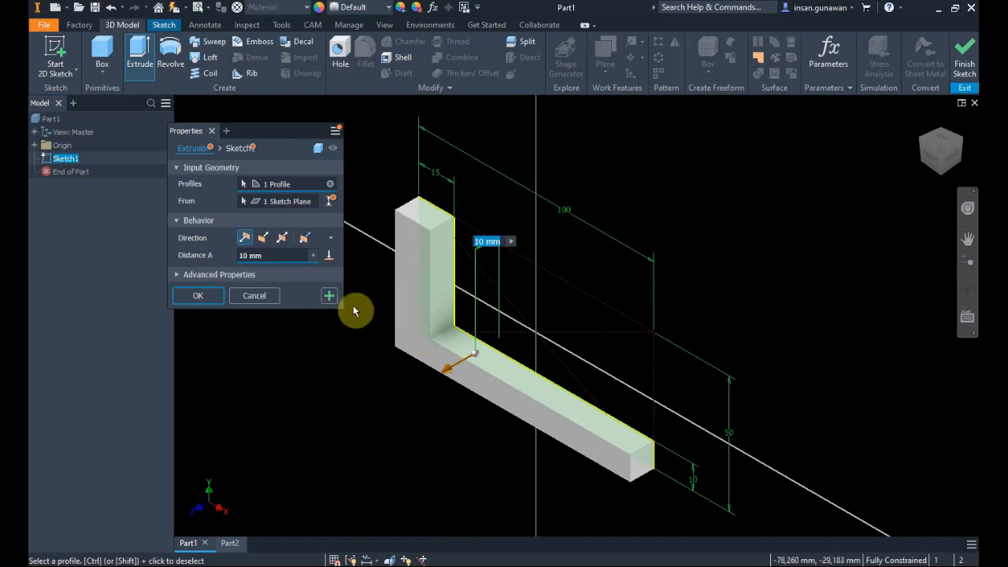
pyautogui.press('Escape')
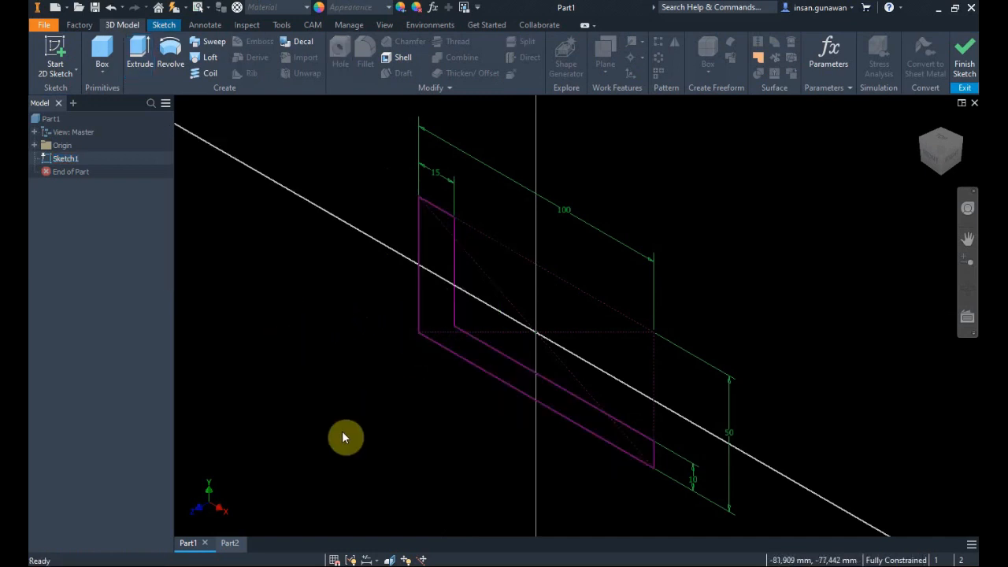
pyautogui.hotkey('alt', 'Tab')
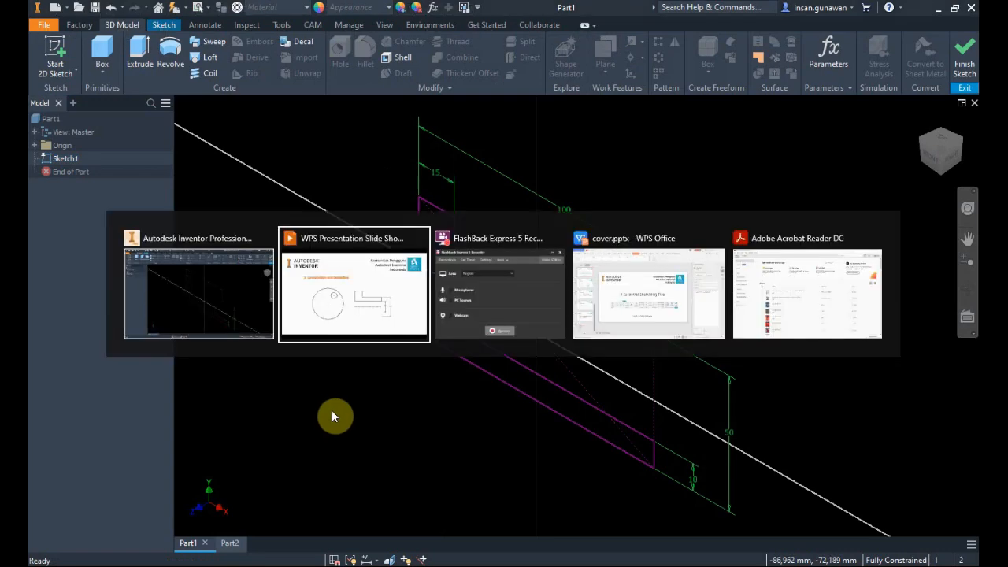
pyautogui.hotkey('alt', 'Tab')
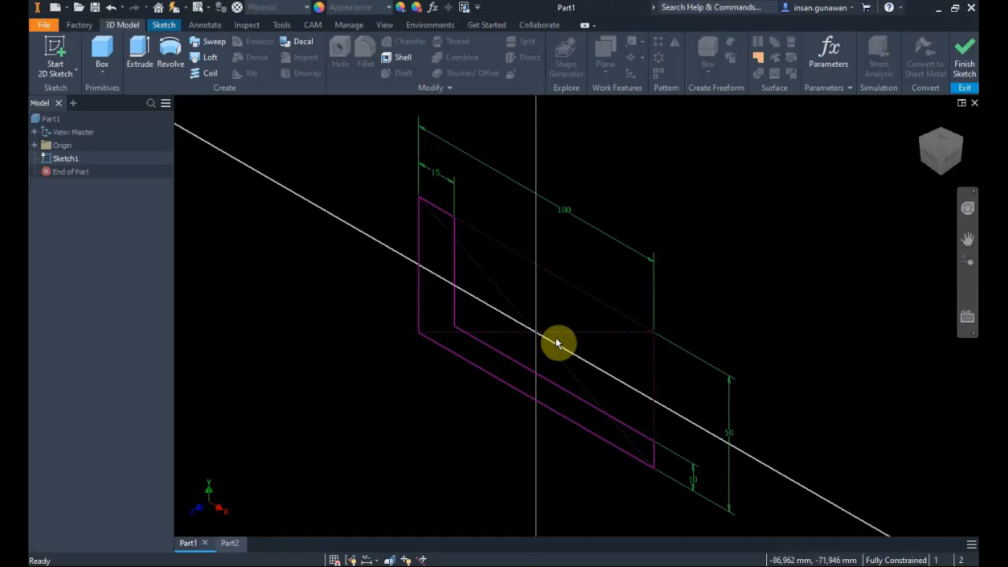
# Return to the front view and delete the entire L-shaped profile with its construction rectangle and dimensions
pyautogui.moveTo(567, 315); pyautogui.dragTo(430, 326, button='middle')
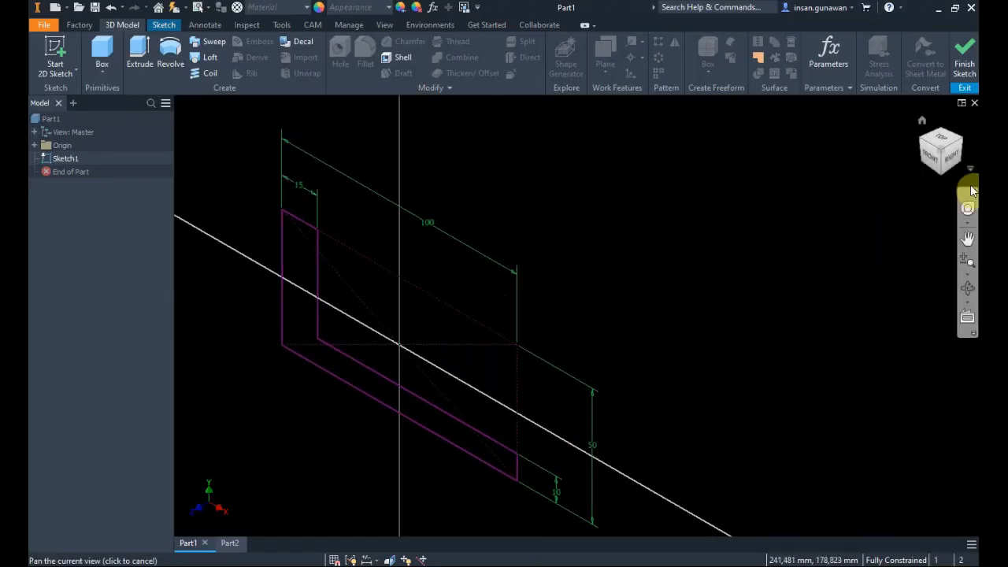
pyautogui.click(931, 166)
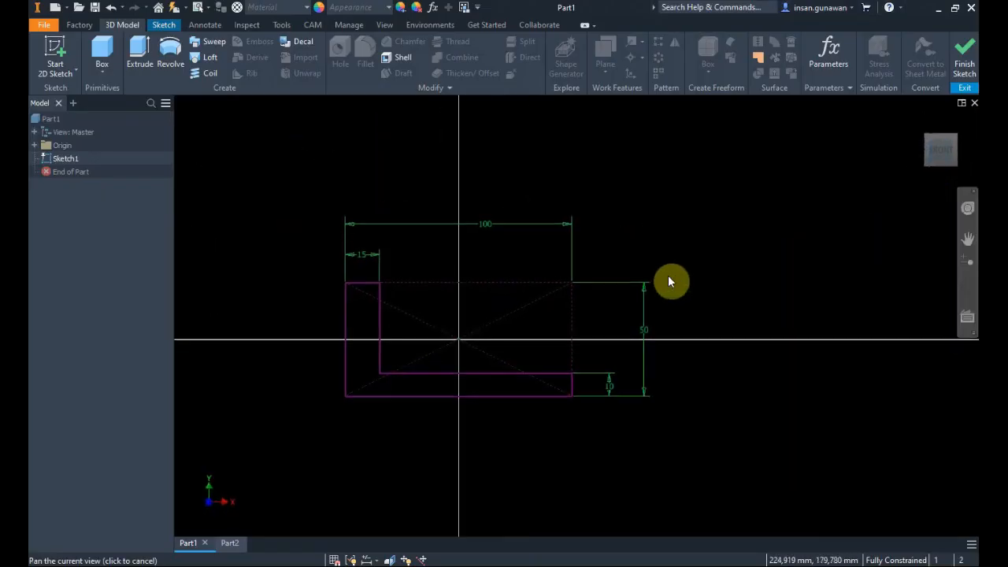
pyautogui.moveTo(647, 221)
pyautogui.mouseDown()
pyautogui.moveTo(543, 315)
pyautogui.moveTo(673, 274)
pyautogui.mouseUp()
pyautogui.moveTo(691, 218); pyautogui.dragTo(519, 420)
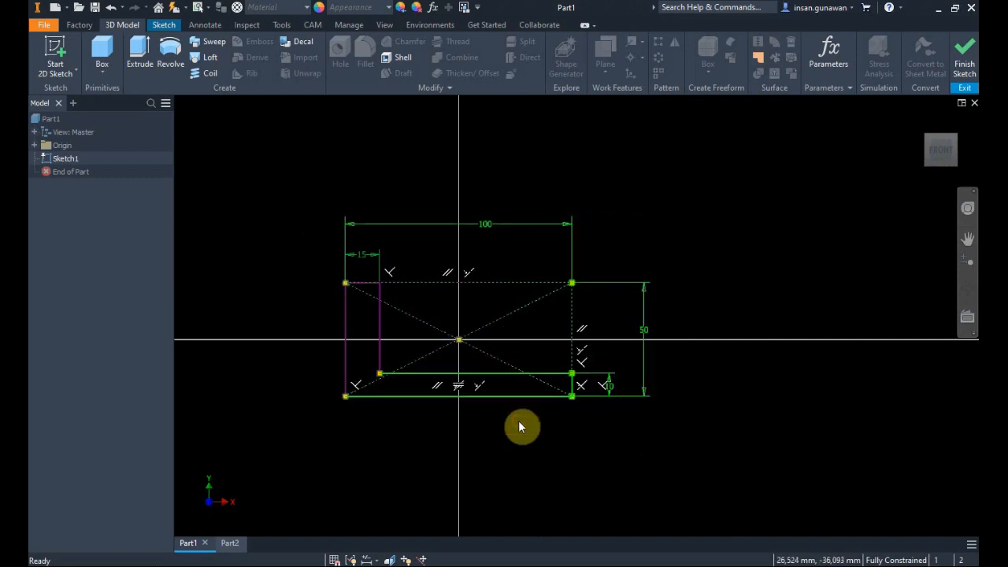
pyautogui.press('Delete')
pyautogui.moveTo(434, 197); pyautogui.dragTo(309, 416)
pyautogui.press('Delete')
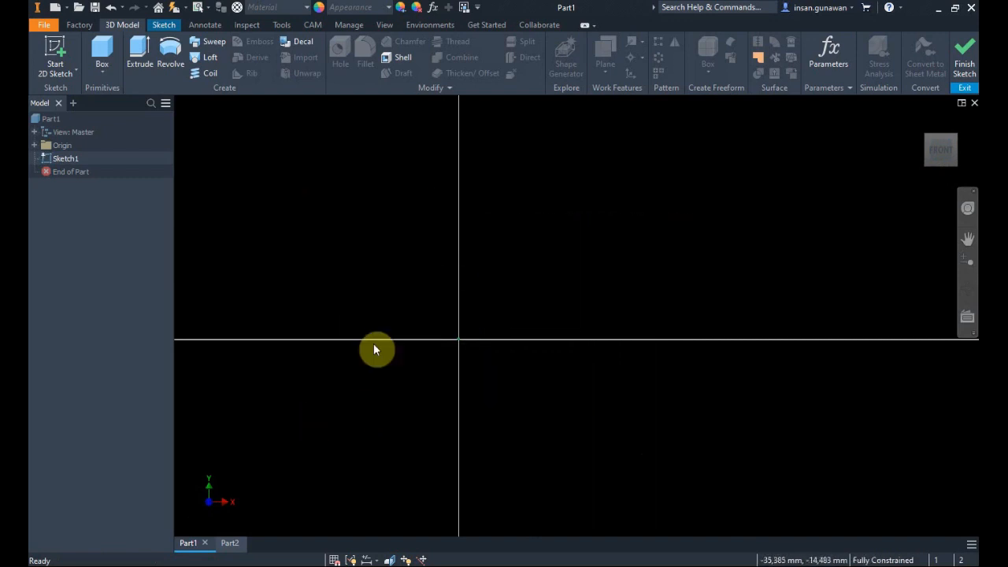
pyautogui.moveTo(359, 347); pyautogui.dragTo(317, 366, button='middle')
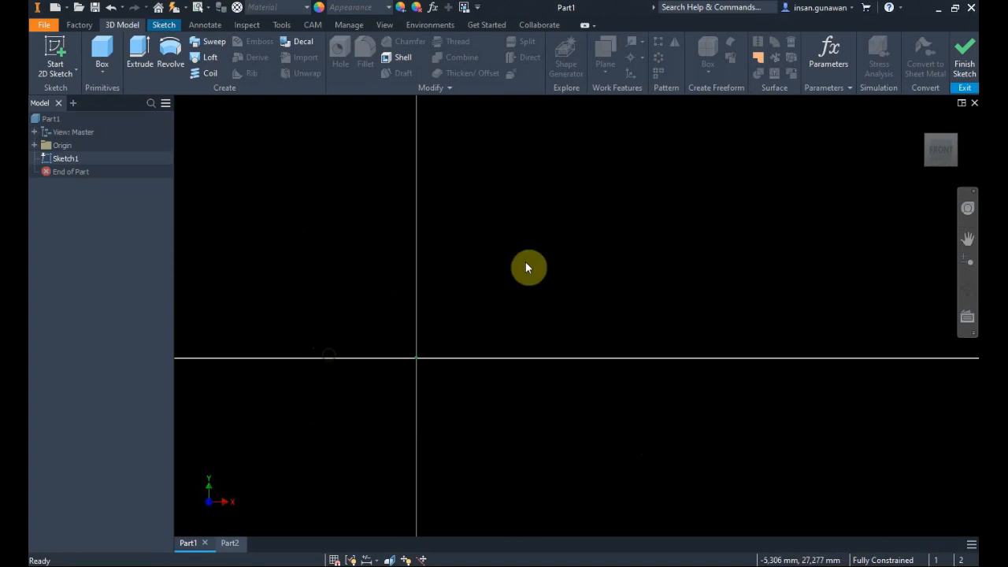
pyautogui.click(165, 25)
pyautogui.click(96, 51)
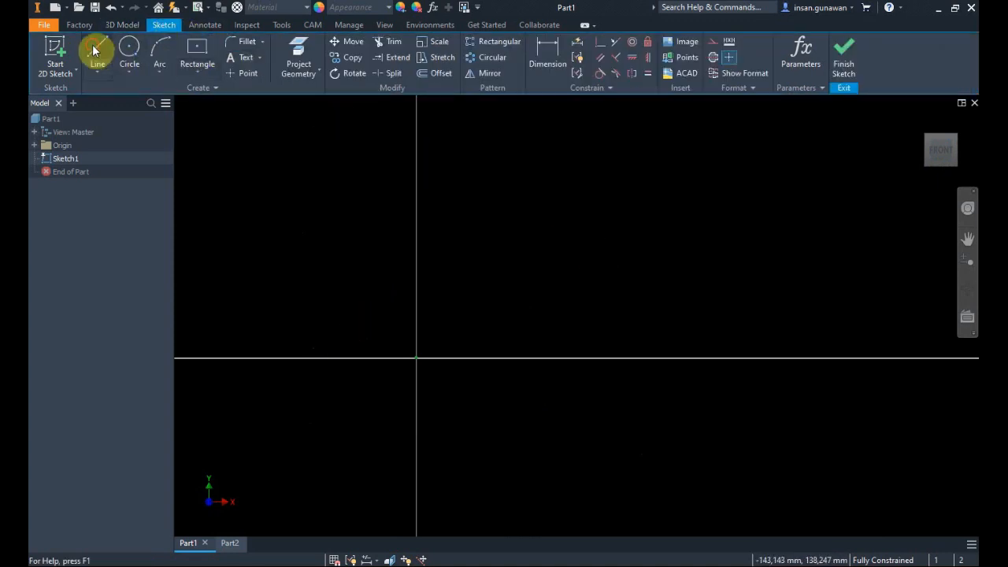
pyautogui.click(371, 309)
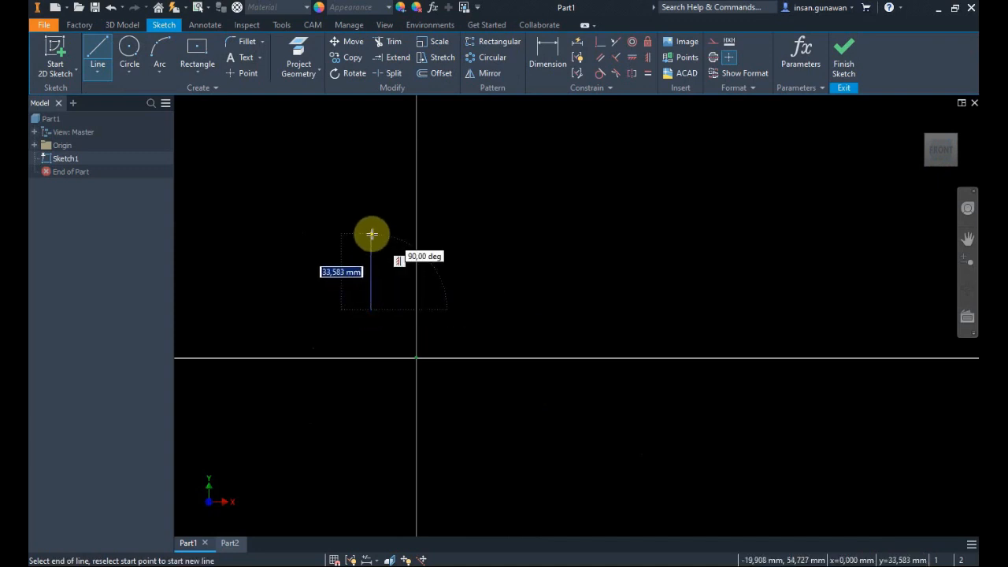
pyautogui.click(371, 234)
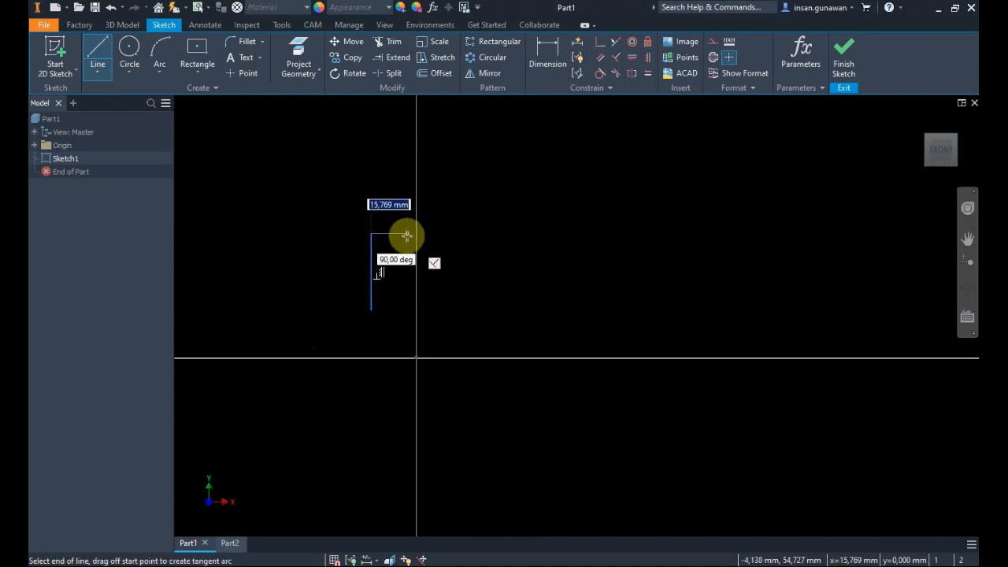
pyautogui.press('Escape')
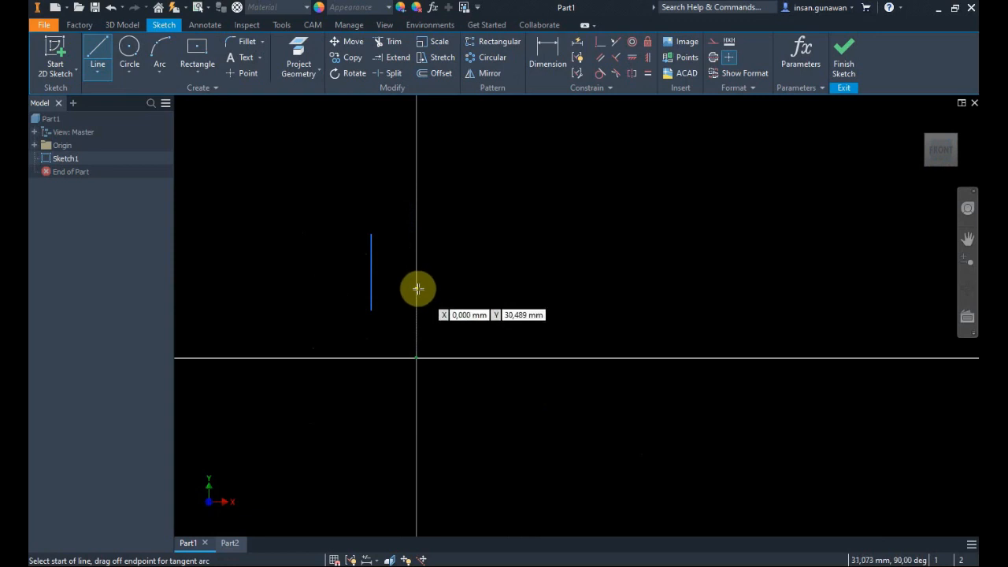
pyautogui.press('Escape')
pyautogui.hotkey('ctrl', 'z')
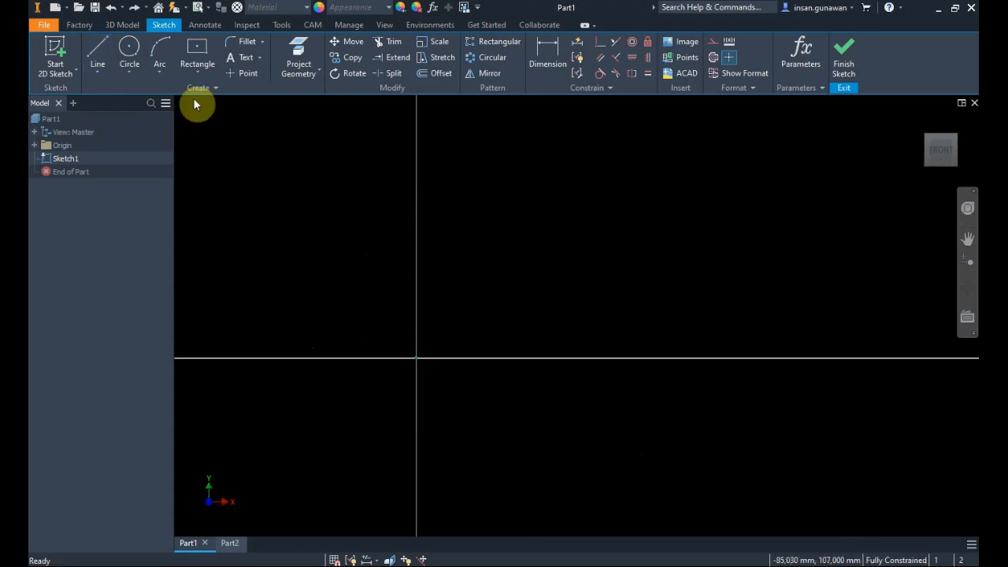
# Sketch a closed L-shaped profile above the origin, starting on the vertical axis, about 84 mm long with a leg about 10.5 mm thick
pyautogui.click(97, 56)
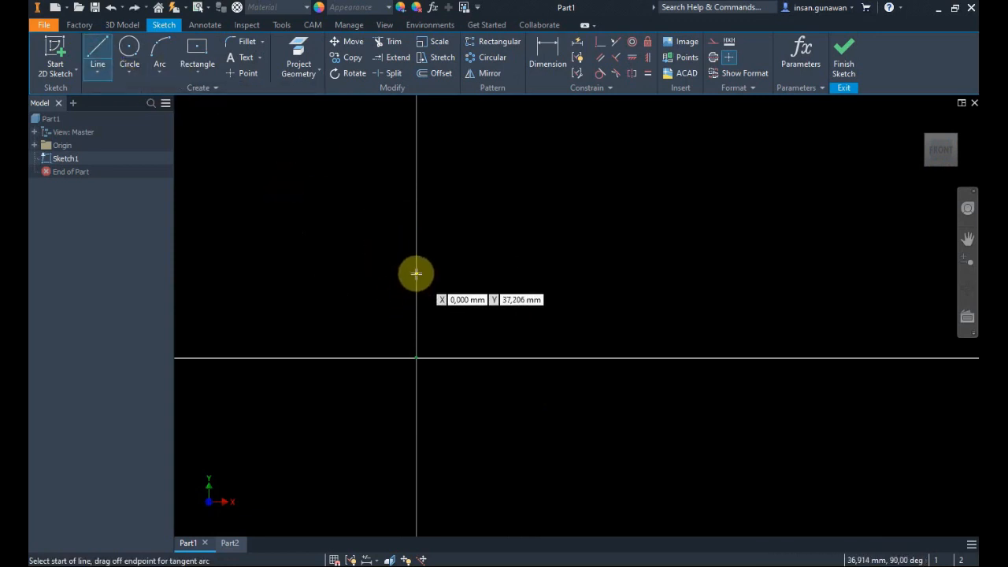
pyautogui.click(416, 273)
pyautogui.click(417, 219)
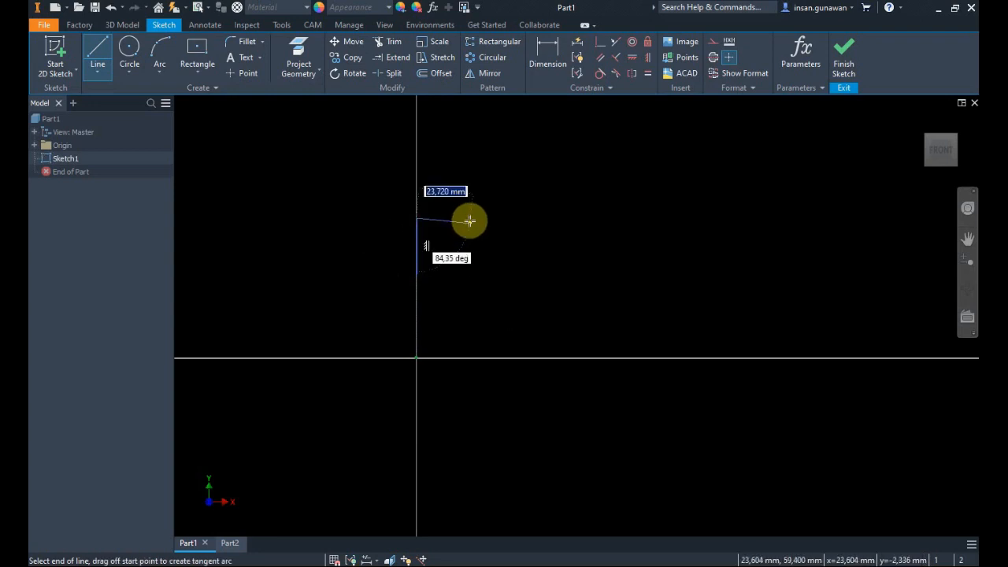
pyautogui.click(469, 218)
pyautogui.click(469, 250)
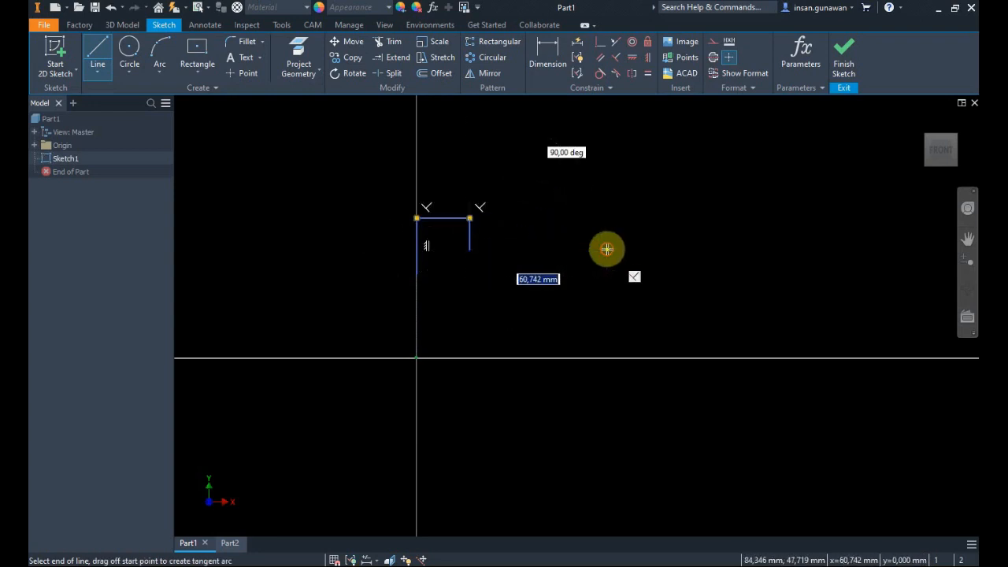
pyautogui.click(607, 250)
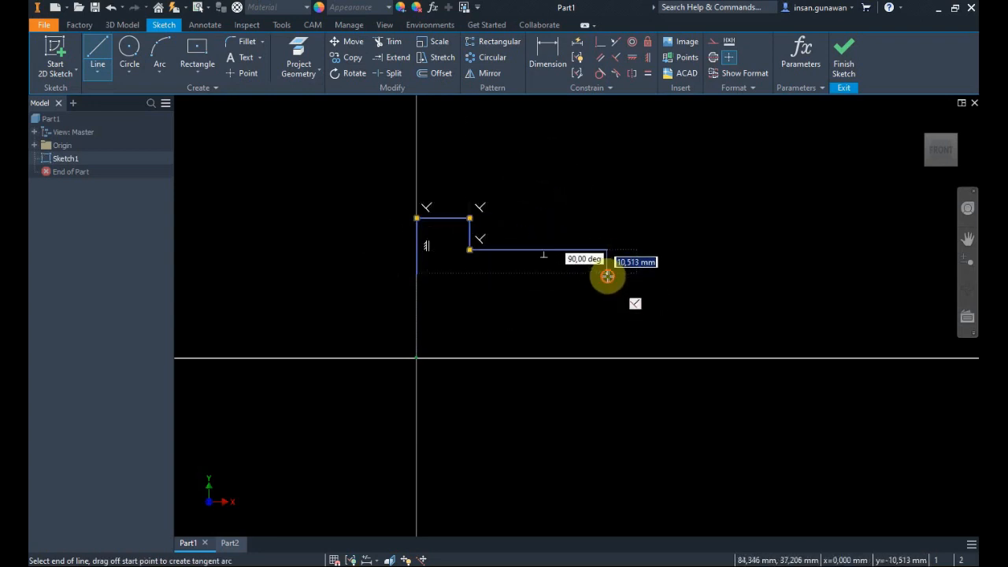
pyautogui.click(606, 273)
pyautogui.click(416, 273)
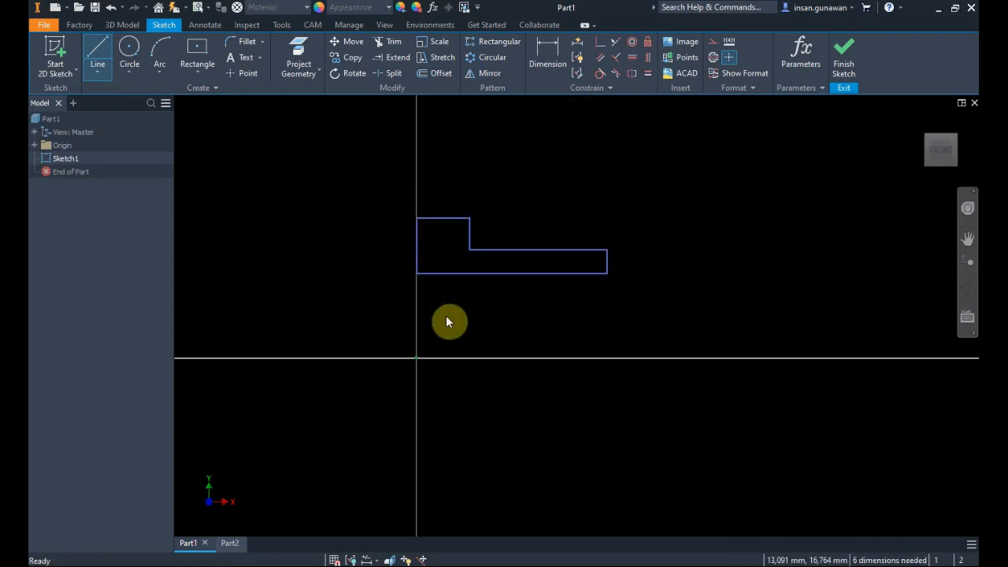
# Draw a horizontal line from the origin to directly below the L-profile's far end and convert it to a centerline
pyautogui.click(418, 358)
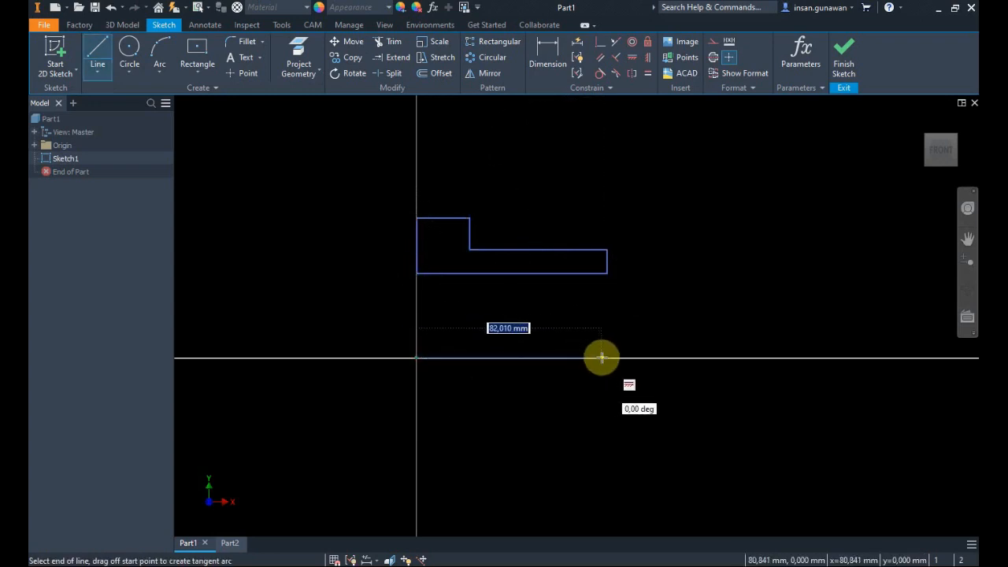
pyautogui.click(607, 358)
pyautogui.press('Escape')
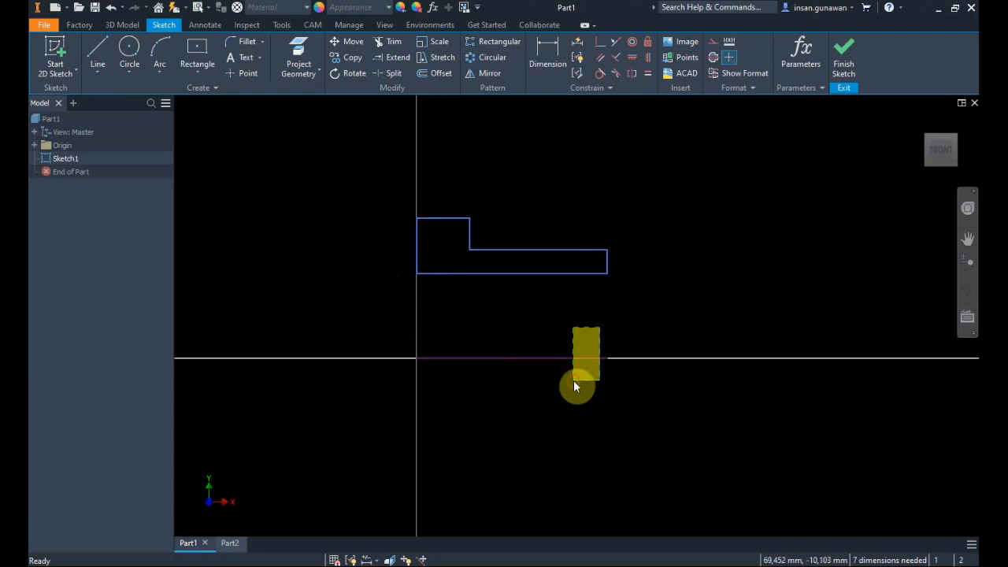
pyautogui.click(718, 60)
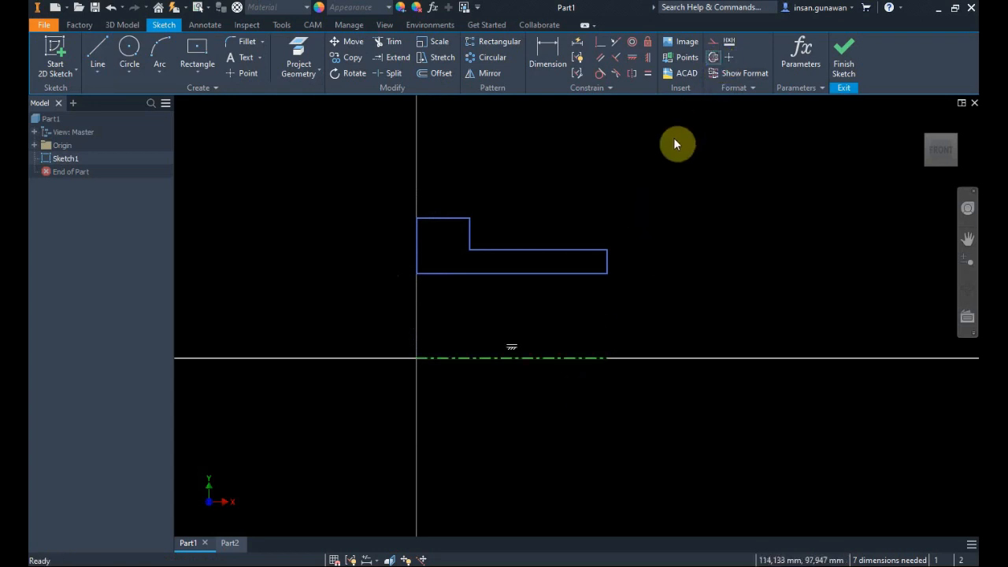
pyautogui.click(673, 139)
pyautogui.scroll(2, 583, 377)
pyautogui.scroll(-1, 584, 365)
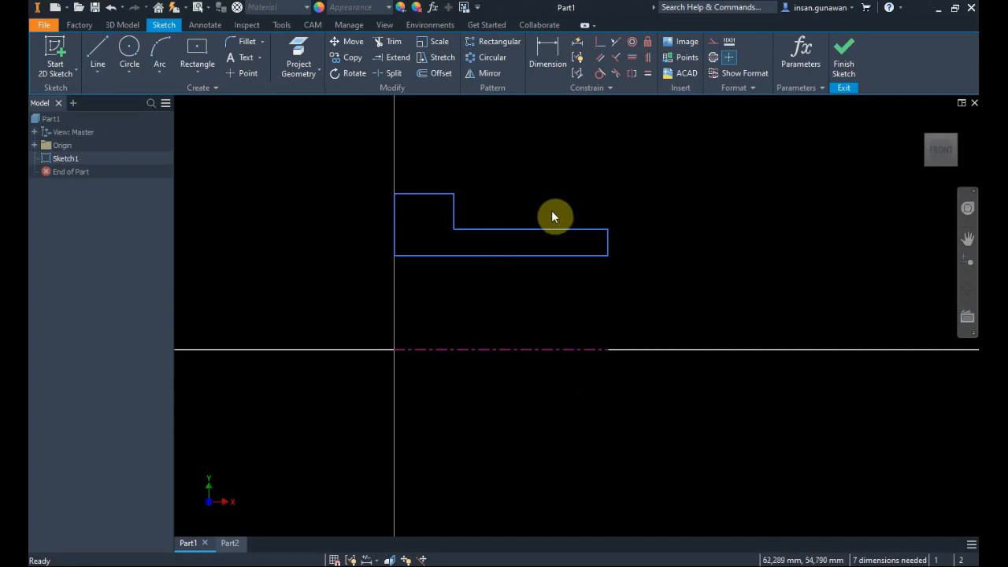
# Add a 60 mm diameter dimension between the L-profile's lower edge and the centerline
pyautogui.click(556, 63)
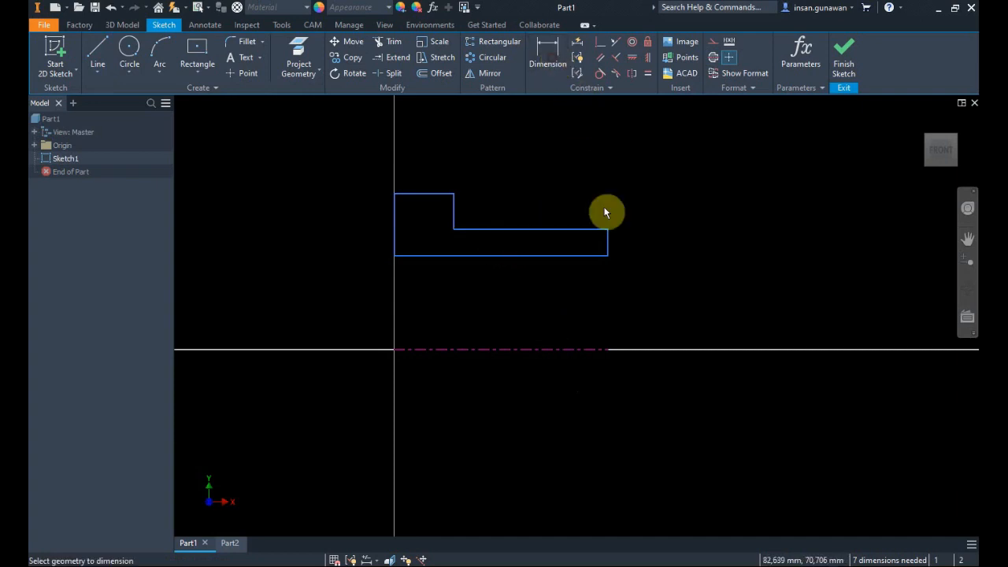
pyautogui.click(597, 256)
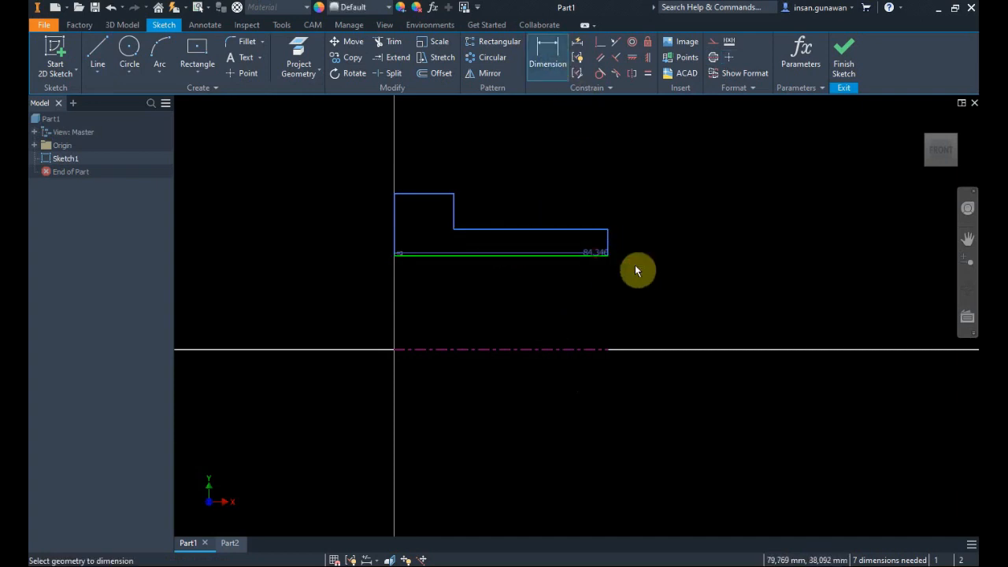
pyautogui.click(594, 349)
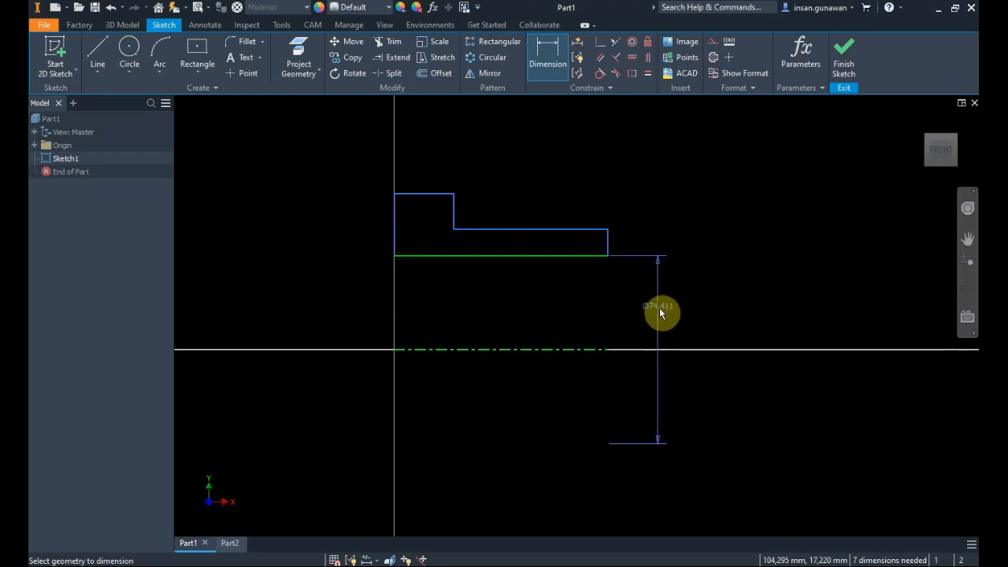
pyautogui.click(659, 311)
pyautogui.write('60')
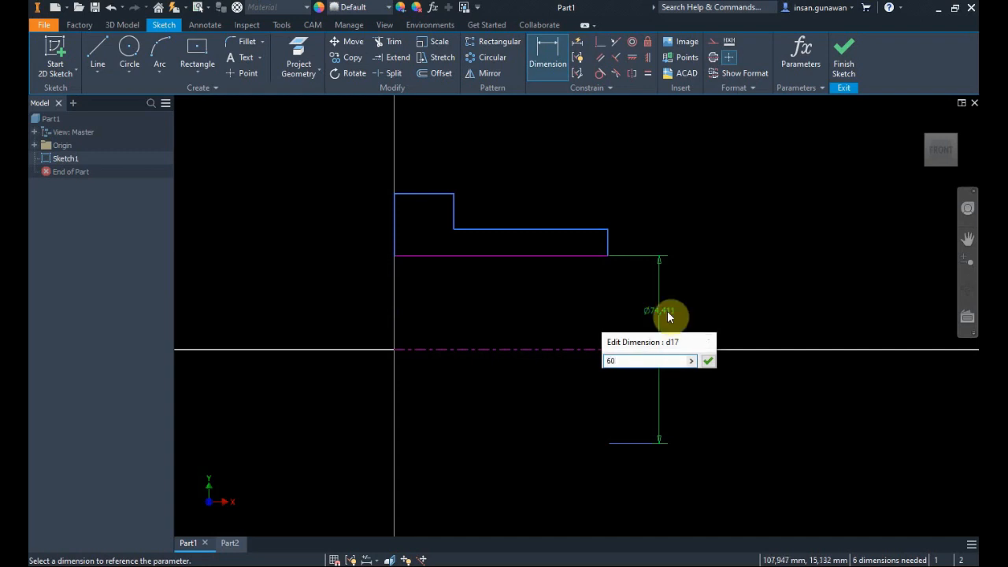
pyautogui.press('Return')
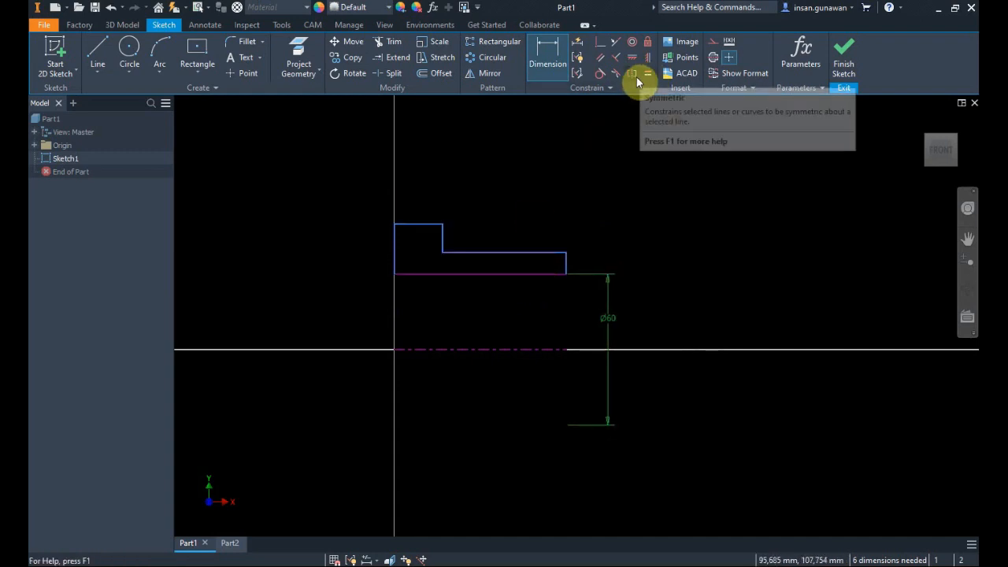
# Add a diameter dimension between the upper edge of the profile's thin leg and the centerline, accepting its current value
pyautogui.click(532, 252)
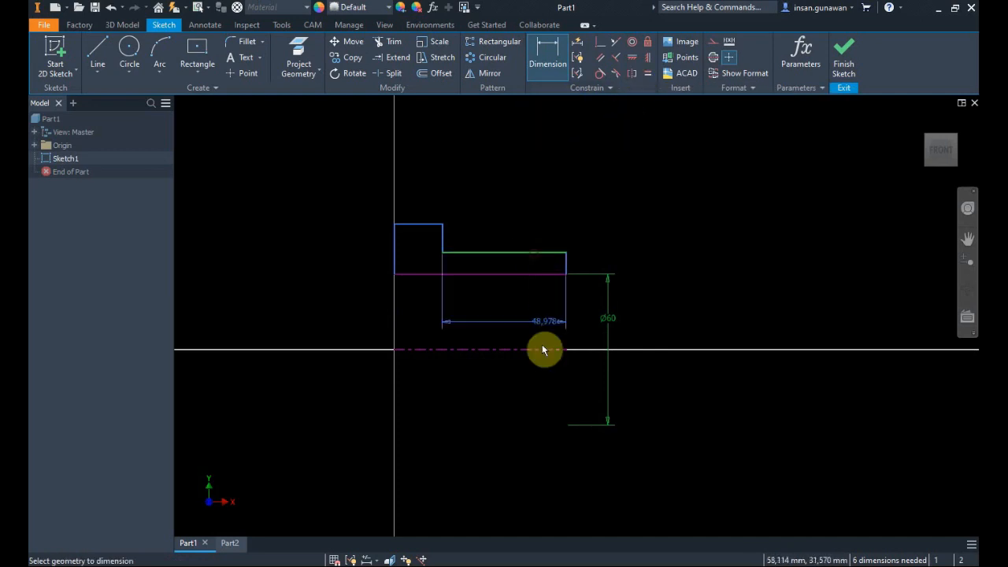
pyautogui.click(598, 349)
pyautogui.click(671, 360)
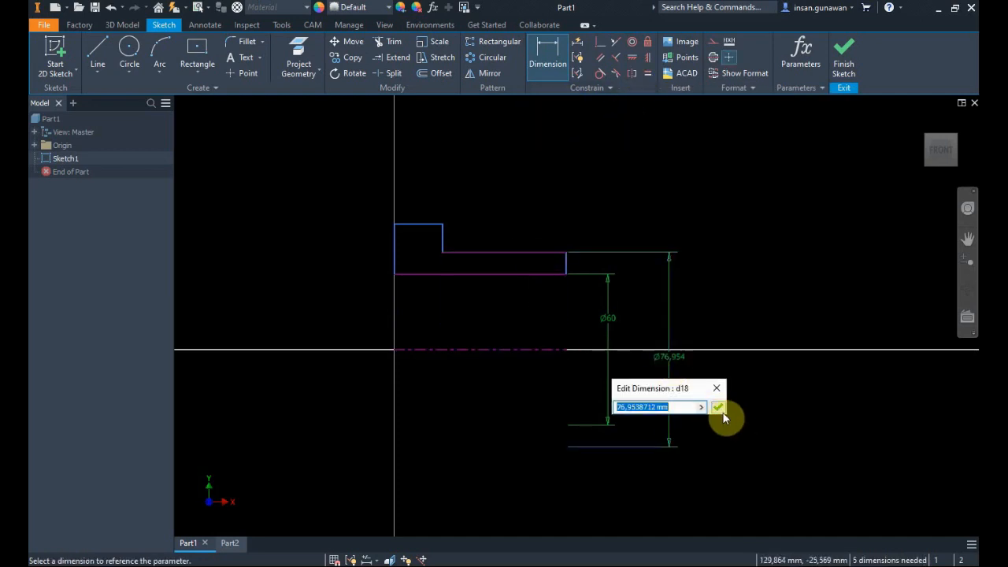
pyautogui.click(718, 407)
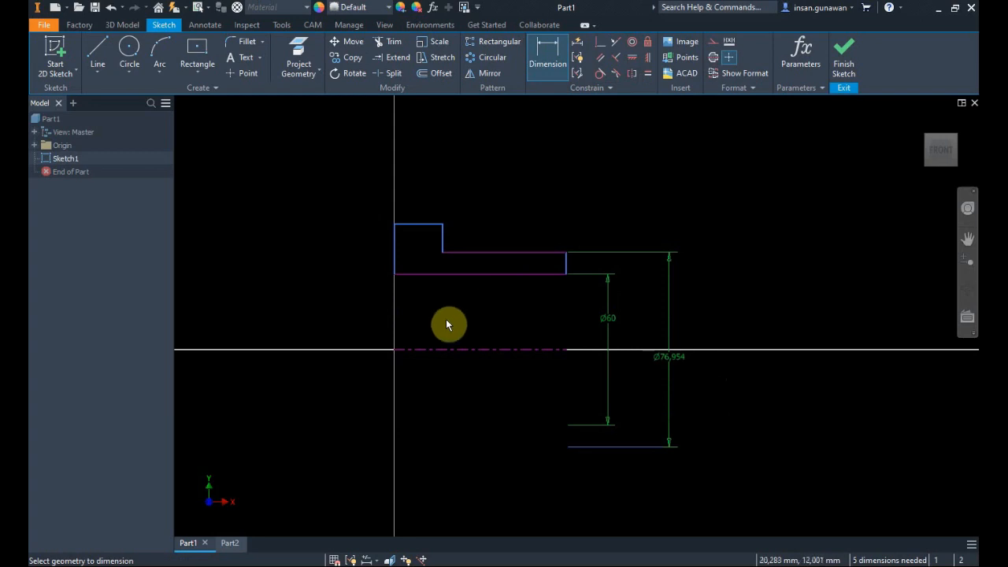
# Preview a full 360° revolution of the L-profile about the centerline and cancel it
pyautogui.click(119, 25)
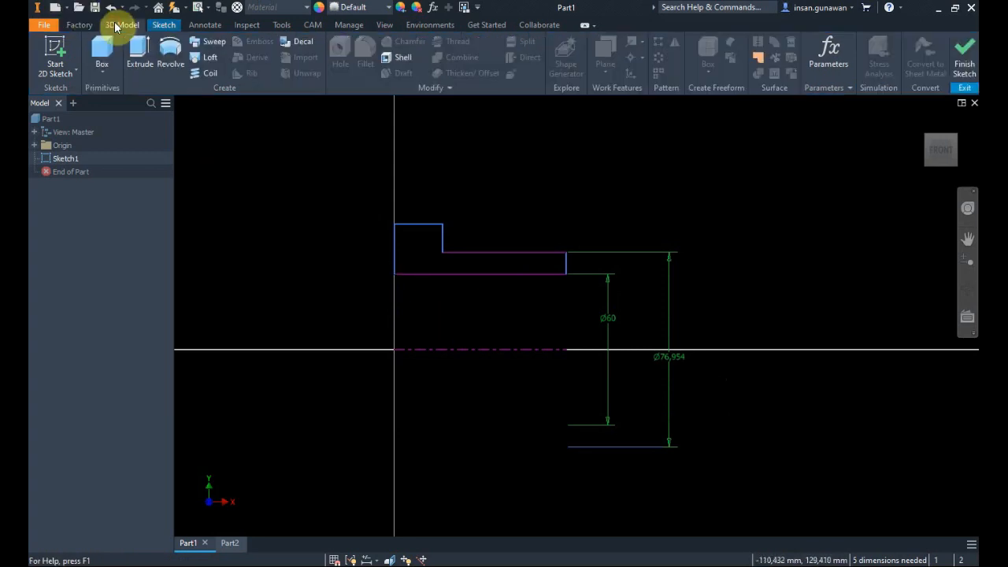
pyautogui.click(171, 53)
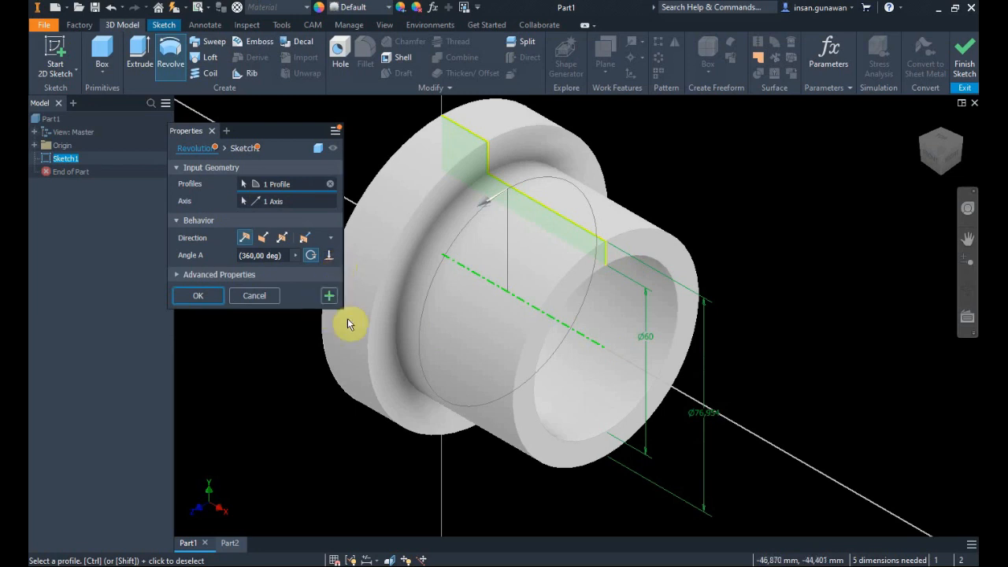
pyautogui.press('Escape')
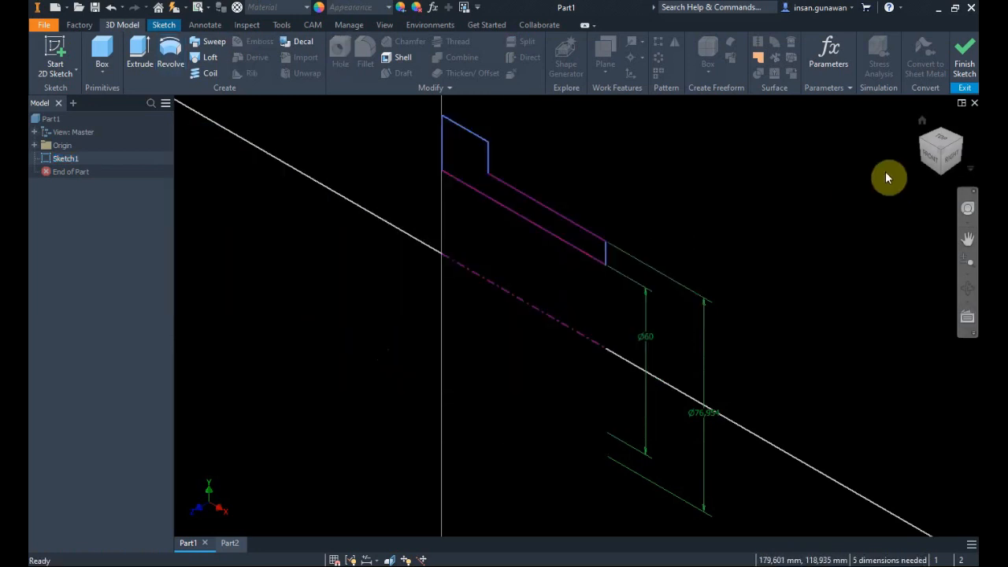
# Return to the front view and delete the separate centerline together with both diameter dimensions
pyautogui.moveTo(932, 156); pyautogui.dragTo(849, 195)
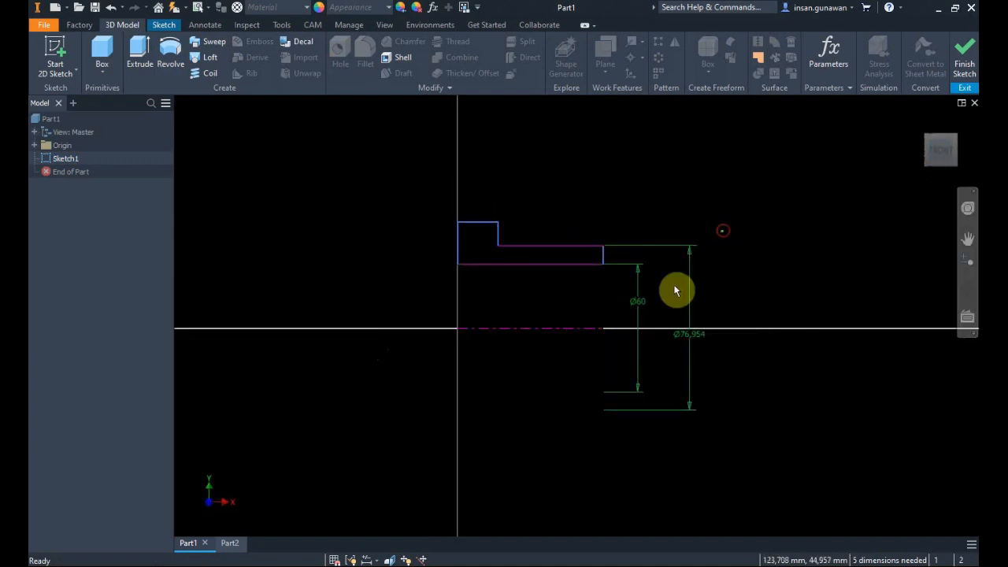
pyautogui.moveTo(721, 229); pyautogui.dragTo(613, 429)
pyautogui.press('Delete')
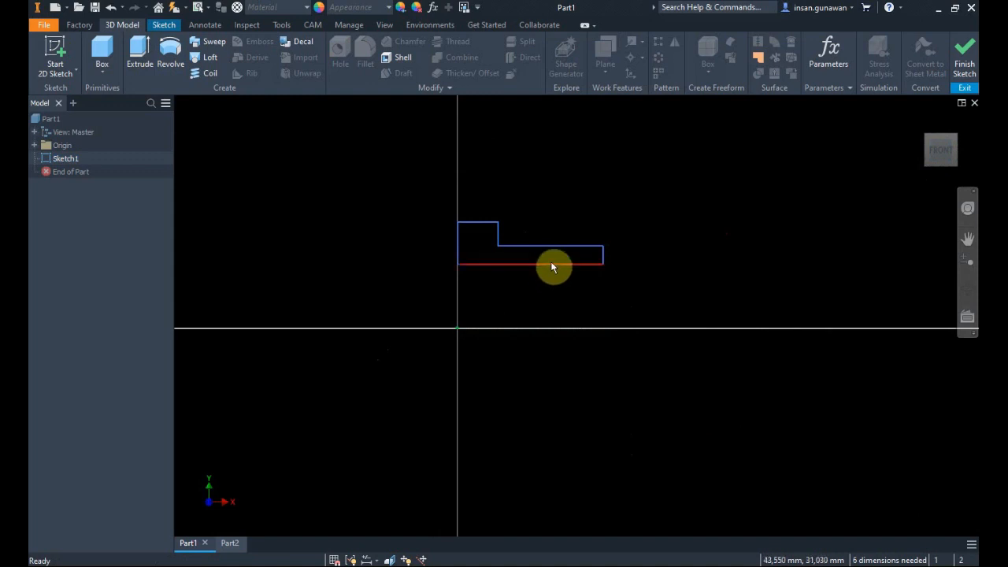
# Convert the profile's lower edge to a centerline and dimension the thin leg's diameter about it as 15 mm
pyautogui.click(164, 24)
pyautogui.click(713, 56)
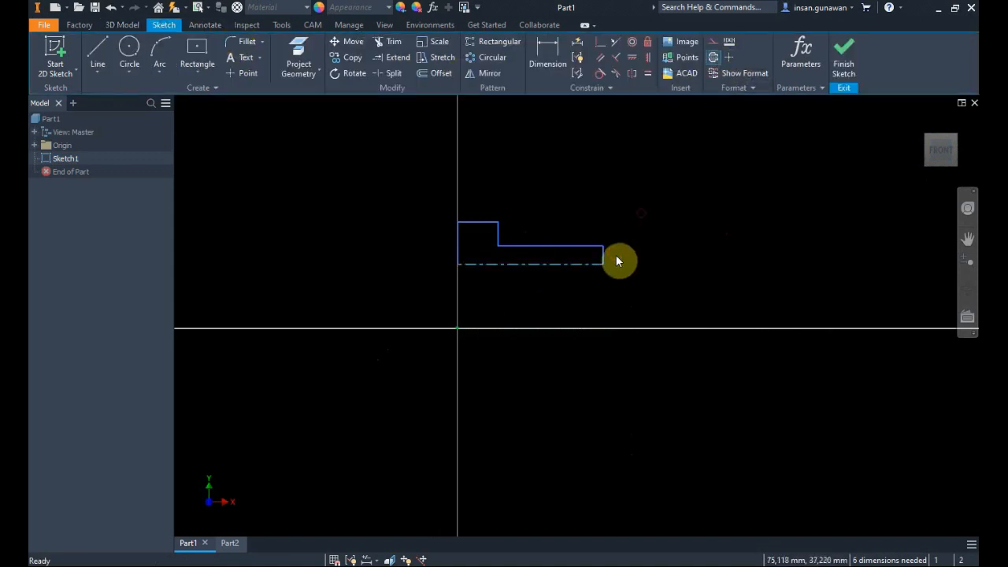
pyautogui.scroll(3, 605, 266)
pyautogui.click(548, 51)
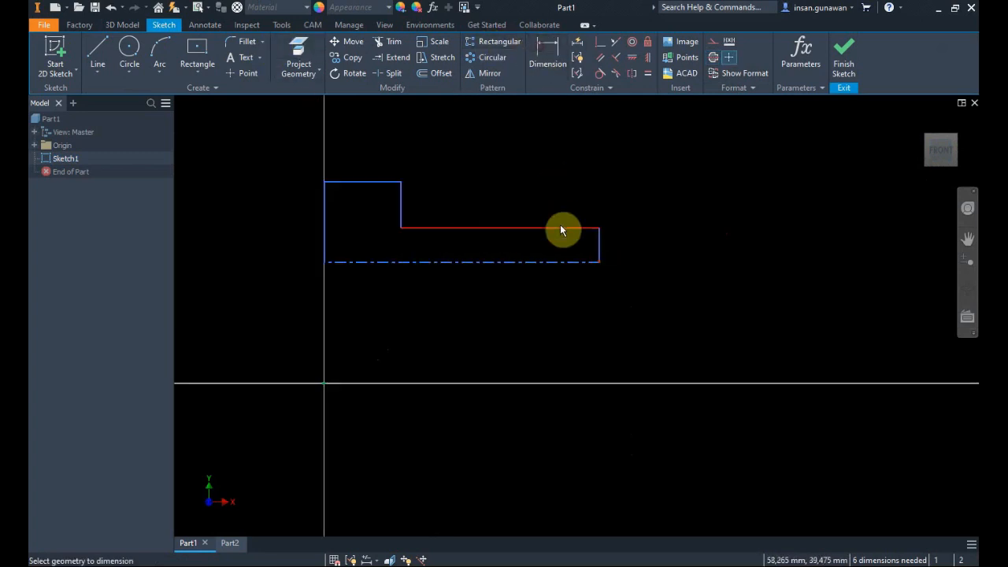
pyautogui.click(560, 228)
pyautogui.click(556, 262)
pyautogui.click(632, 258)
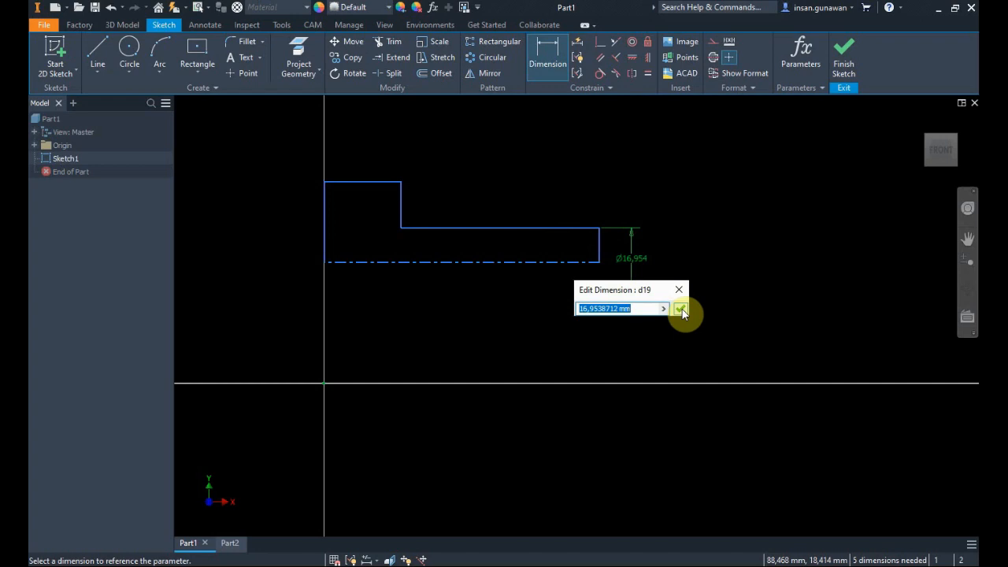
pyautogui.click(681, 311)
pyautogui.write('15')
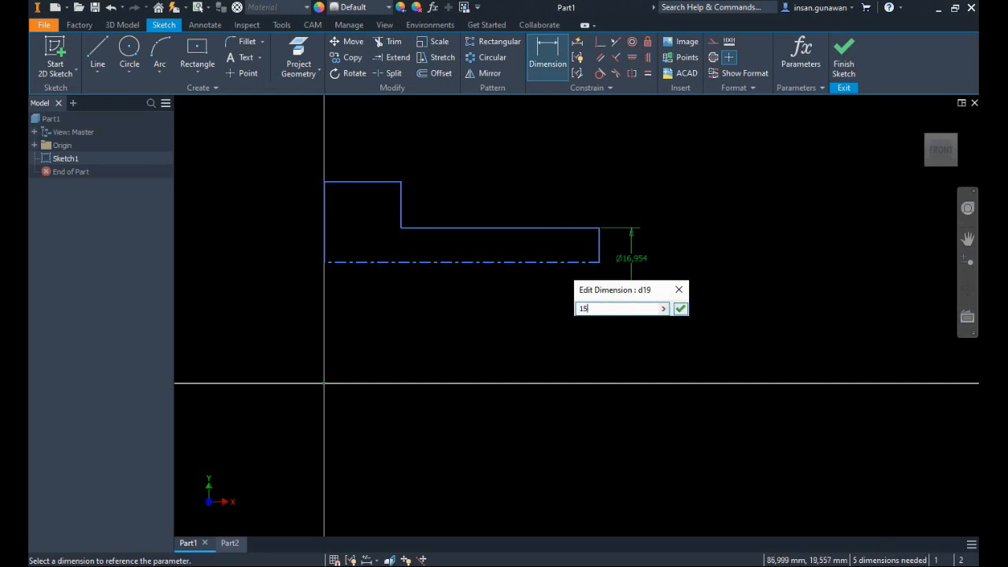
pyautogui.click(680, 309)
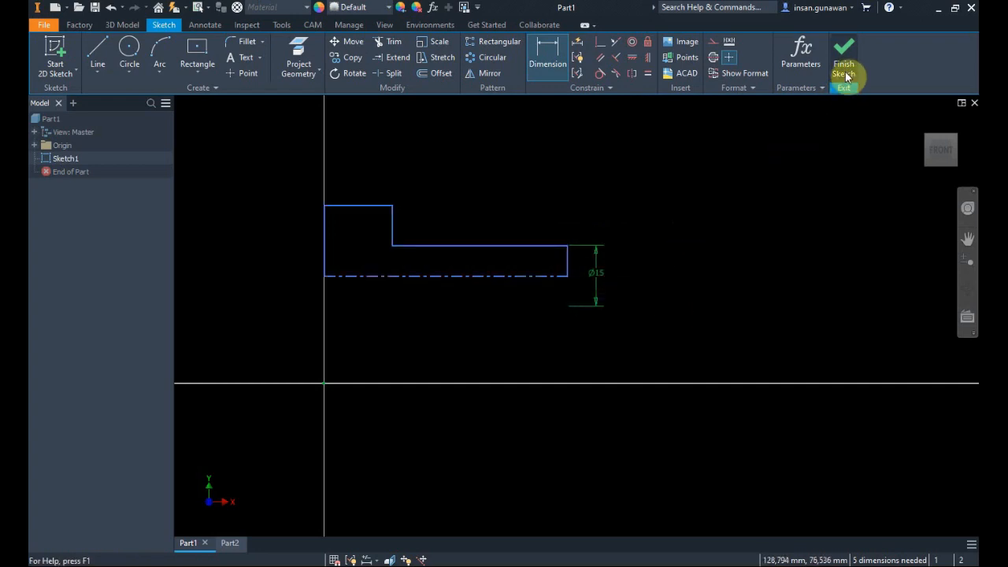
# Revolve the L-profile into a solid stepped shaft about its centerline edge, and switch to the WPS Presentation slide show
pyautogui.click(132, 26)
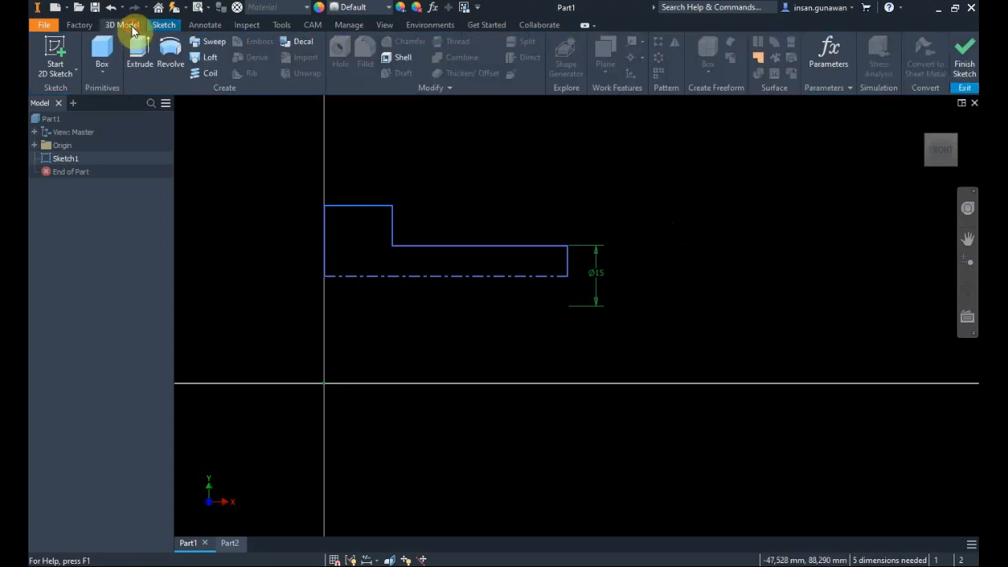
pyautogui.click(161, 52)
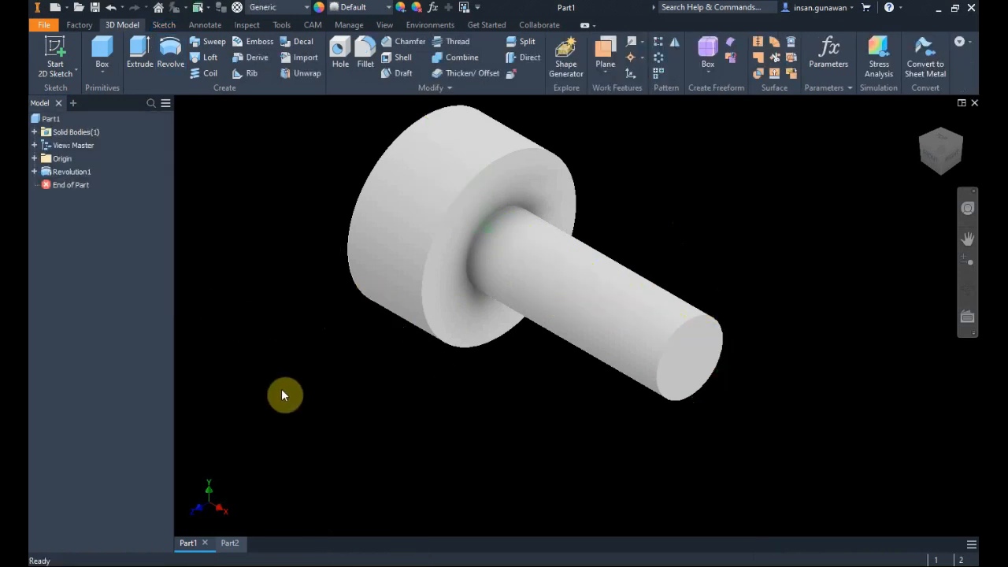
pyautogui.hotkey('alt', 'Tab')
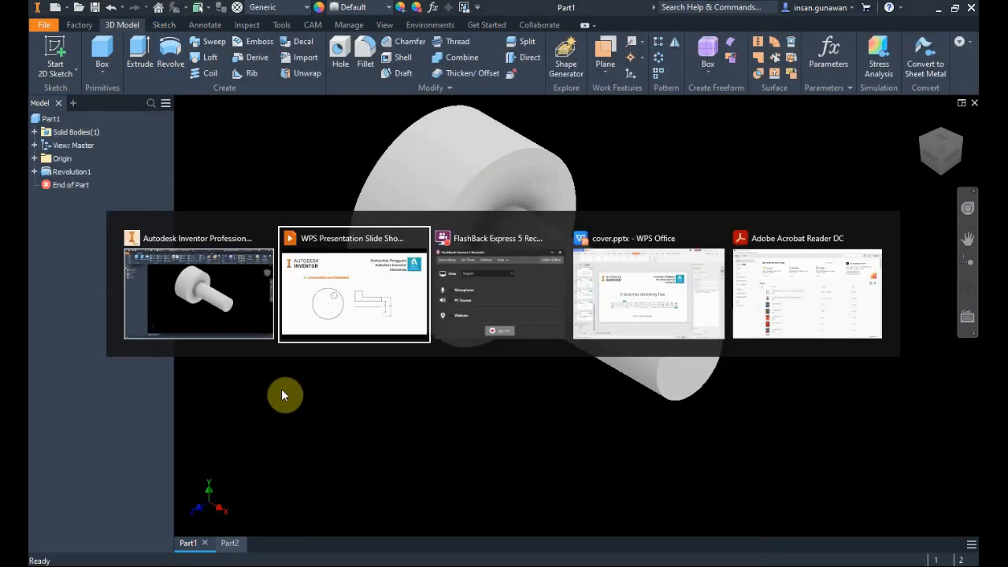